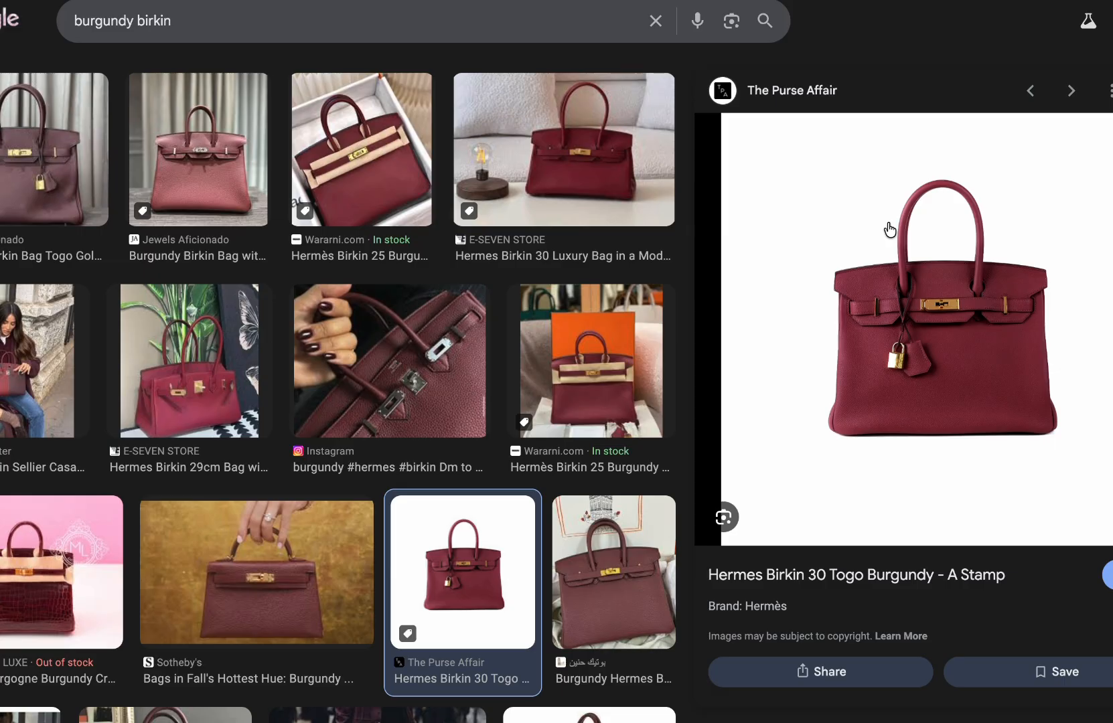
Copy the Hermes Birkin 30 Togo Burgundy preview image, paste it onto the blank Canva page, and remove its background.
{"action": "right_click", "coordinate": [889, 230]}
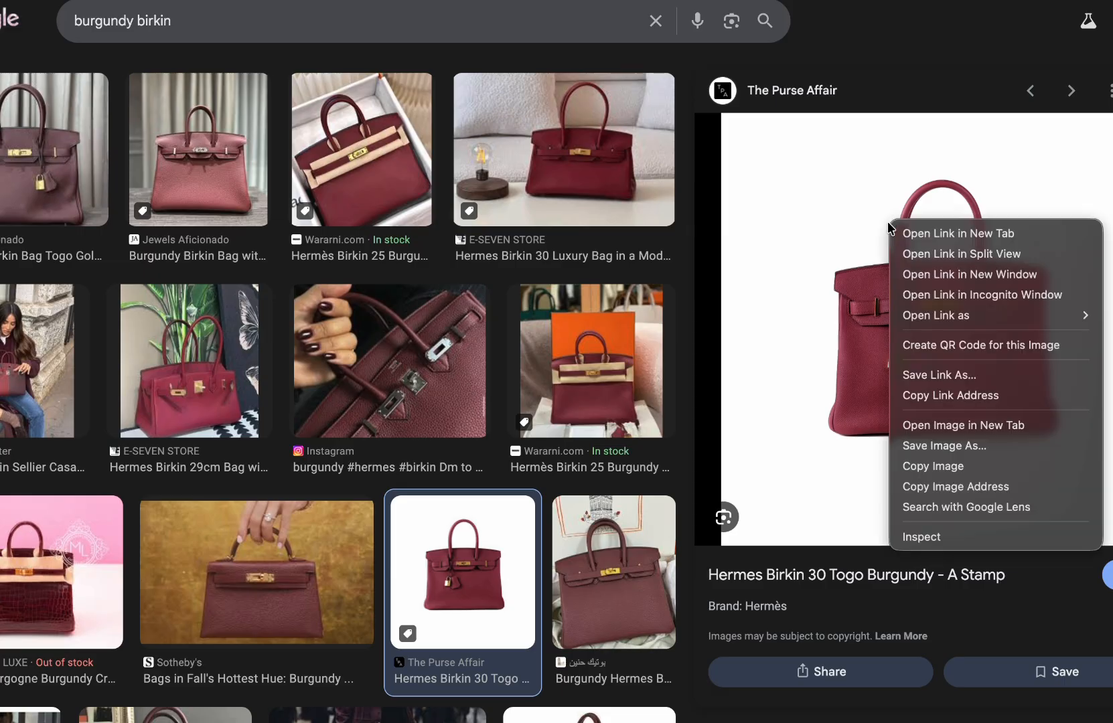
{"action": "left_click", "coordinate": [933, 466]}
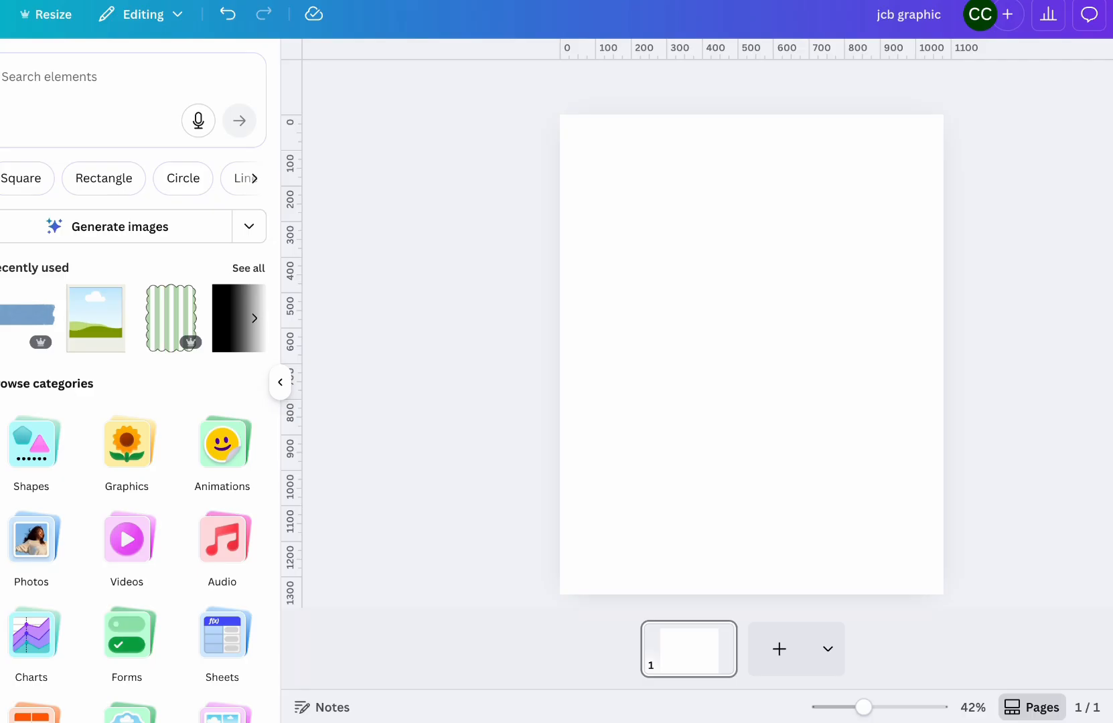
{"action": "key", "text": "ctrl+v"}
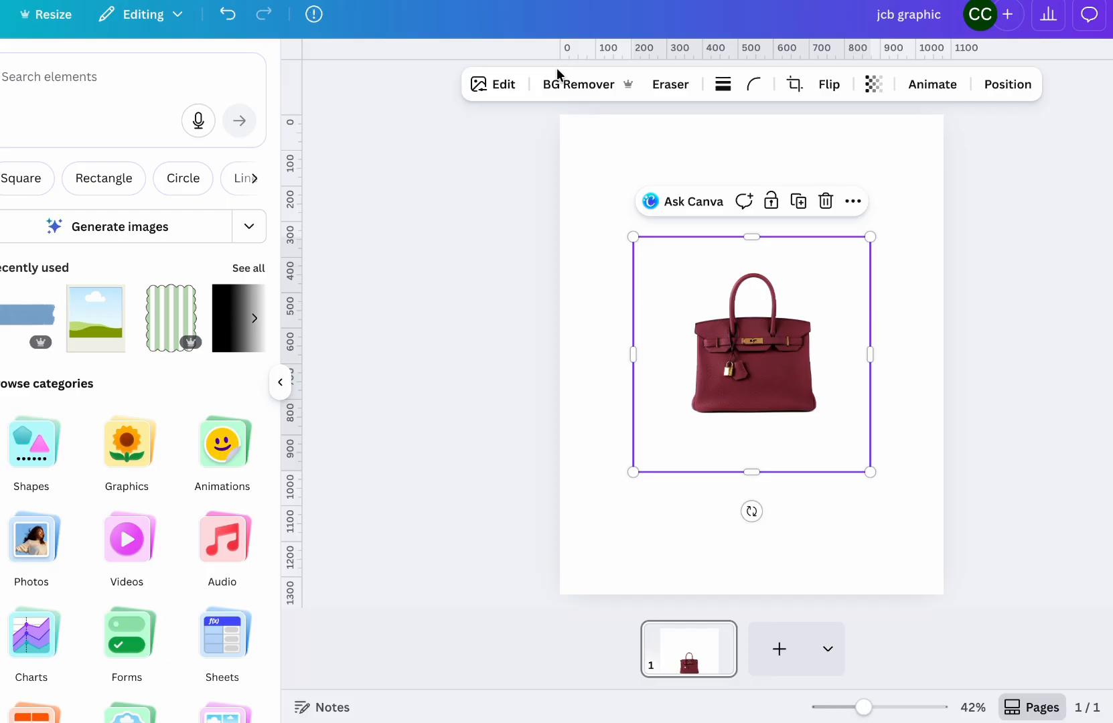
{"action": "left_click", "coordinate": [569, 85]}
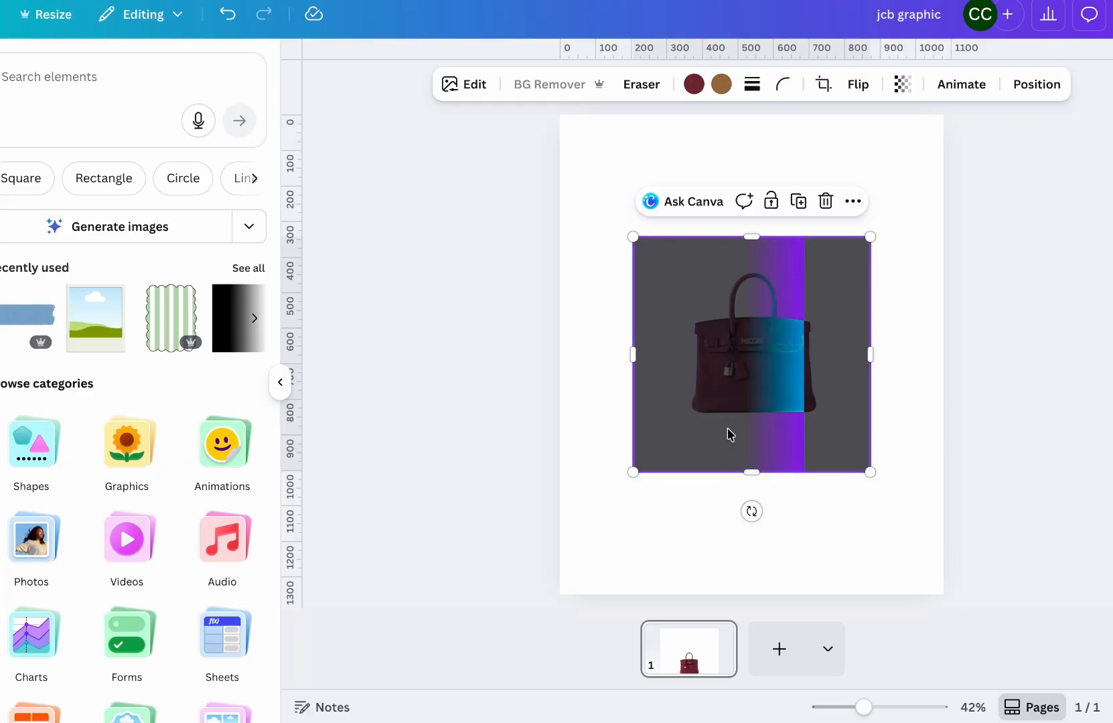
Upload the website screenshot showing The Valentine's Edit from the computer and place it on the page.
{"action": "left_click", "coordinate": [246, 267]}
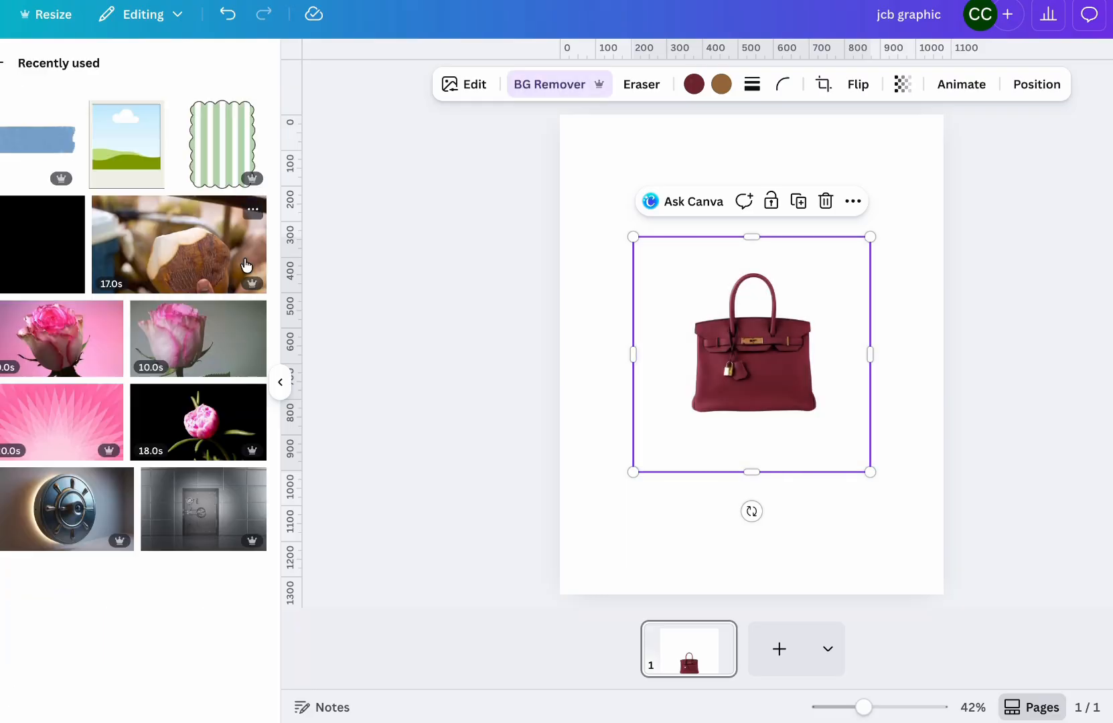
{"action": "left_click", "coordinate": [22, 115]}
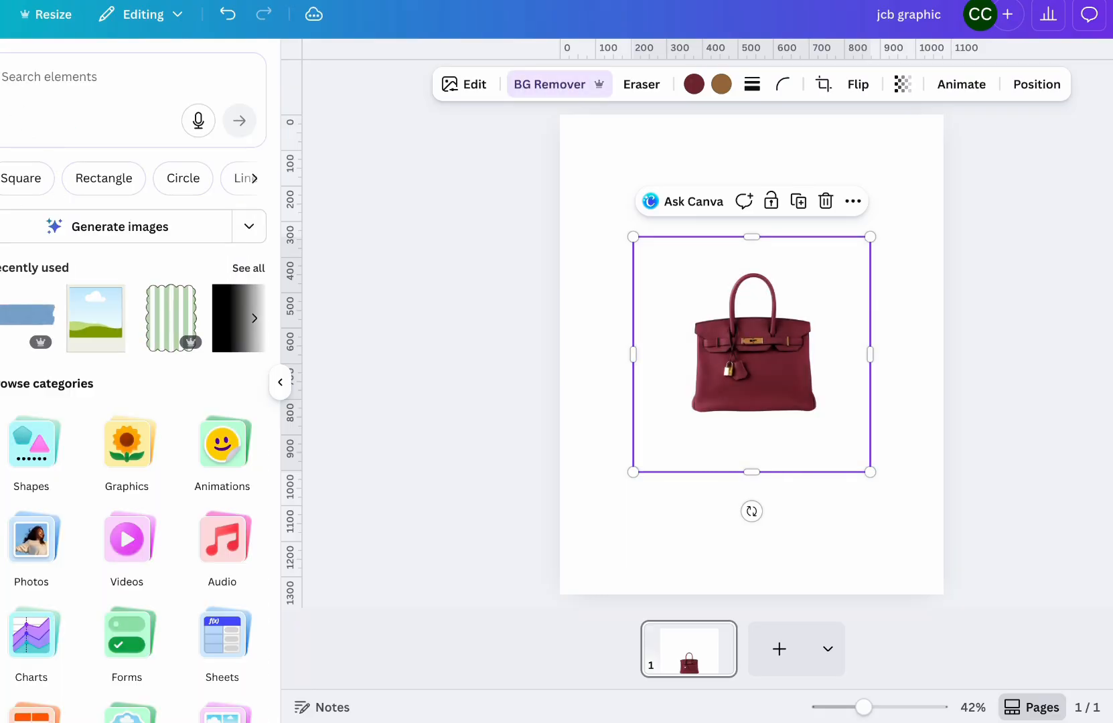
{"action": "left_click", "coordinate": [1, 308]}
{"action": "left_click", "coordinate": [110, 133]}
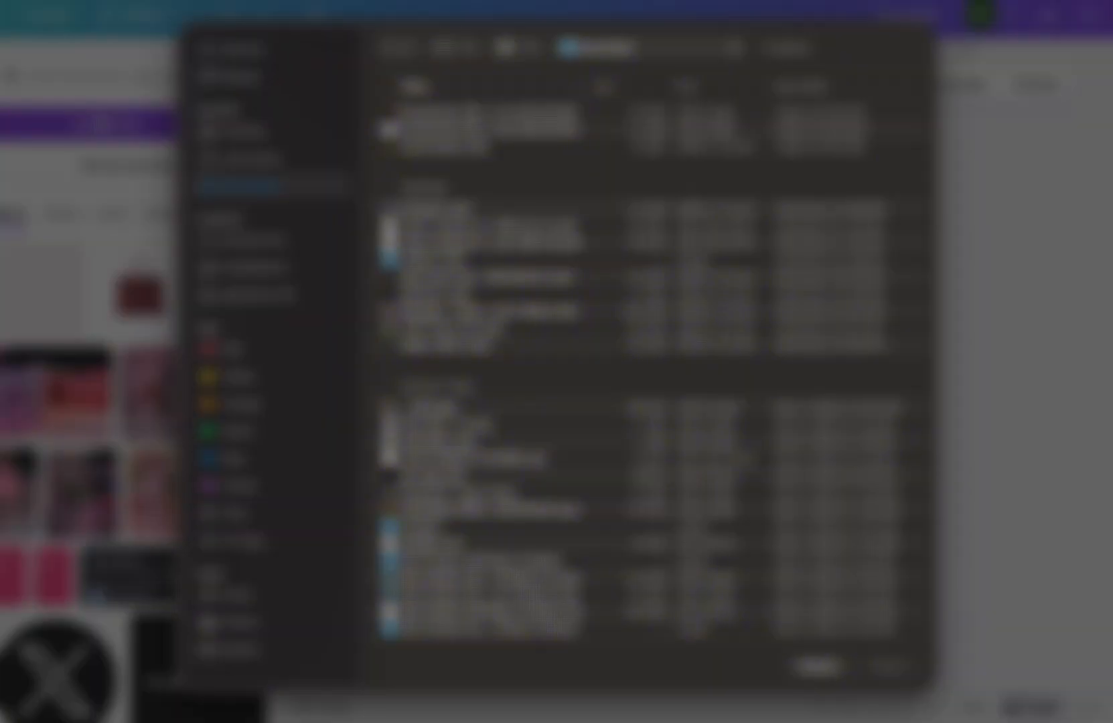
{"action": "left_click", "coordinate": [489, 113]}
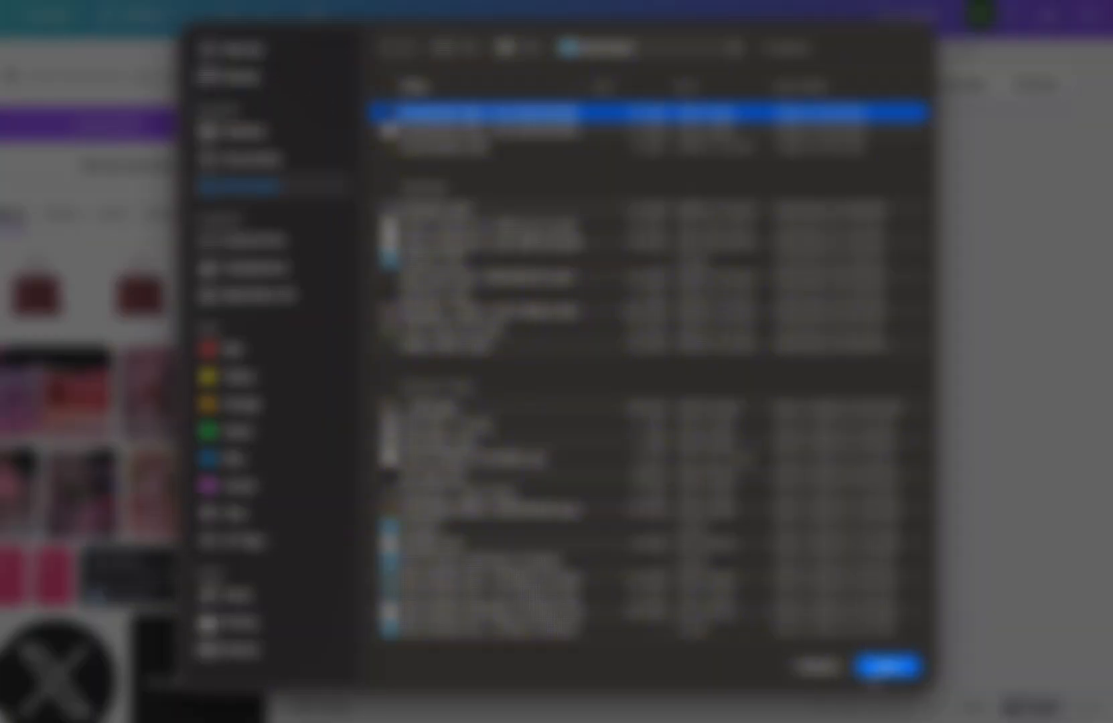
{"action": "left_click", "coordinate": [888, 666]}
{"action": "left_click", "coordinate": [93, 300]}
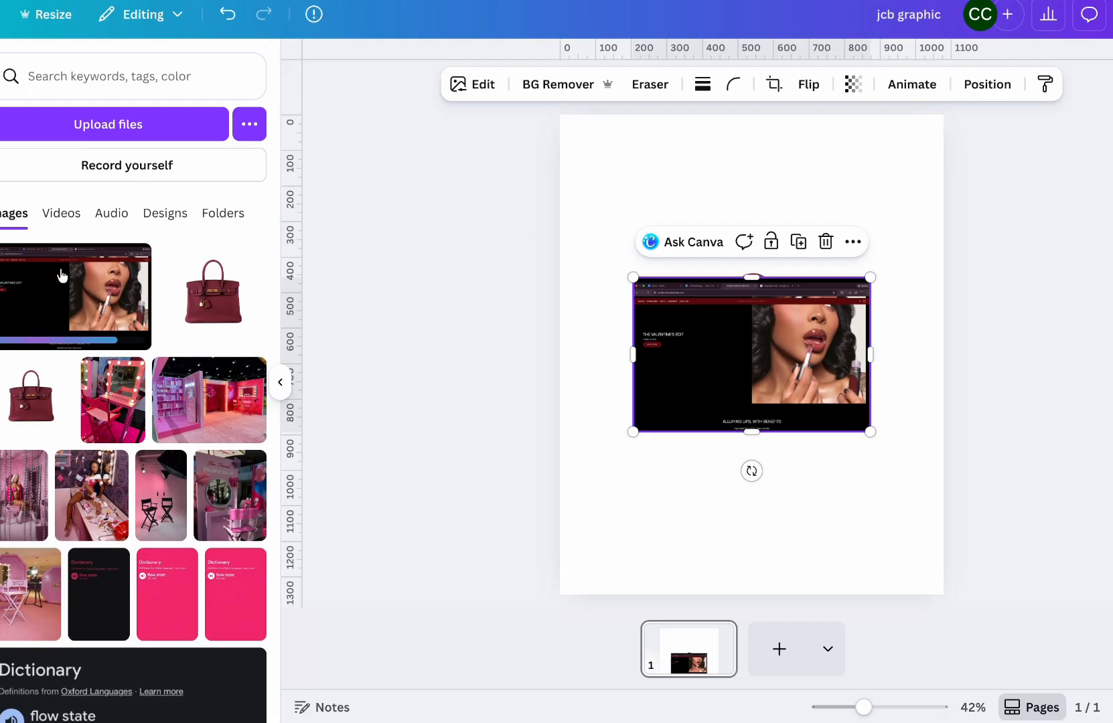
Add a square shape and reshape it into a thin full-width strip along the page's bottom edge.
{"action": "left_click", "coordinate": [0, 124]}
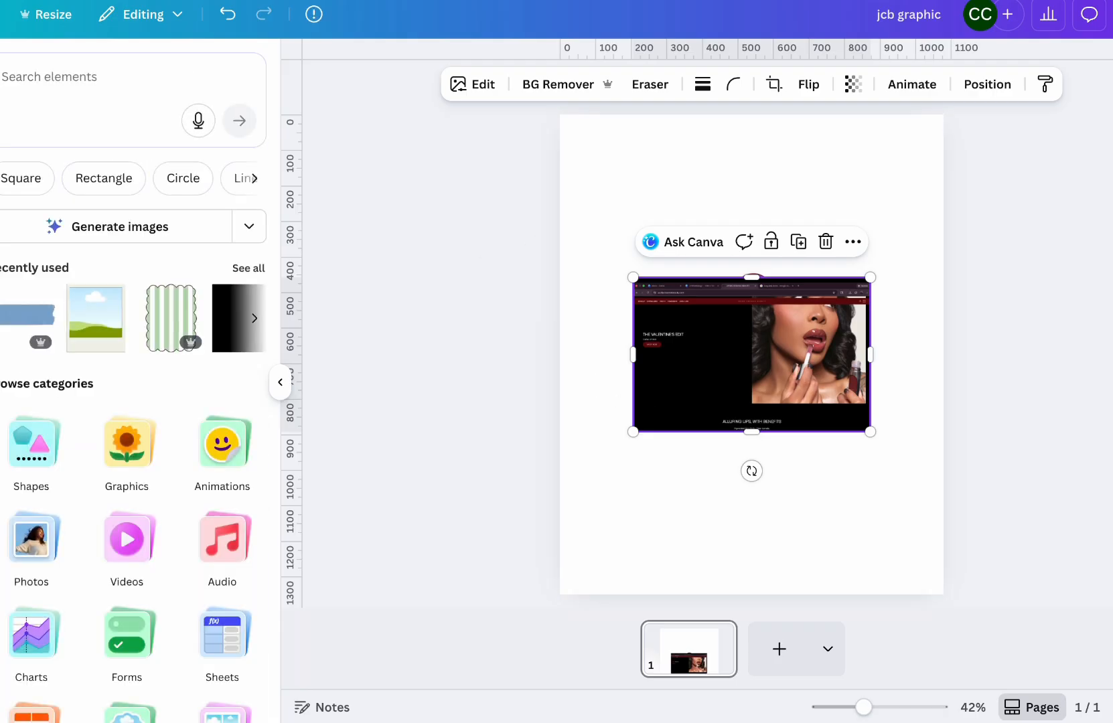
{"action": "left_click", "coordinate": [219, 325]}
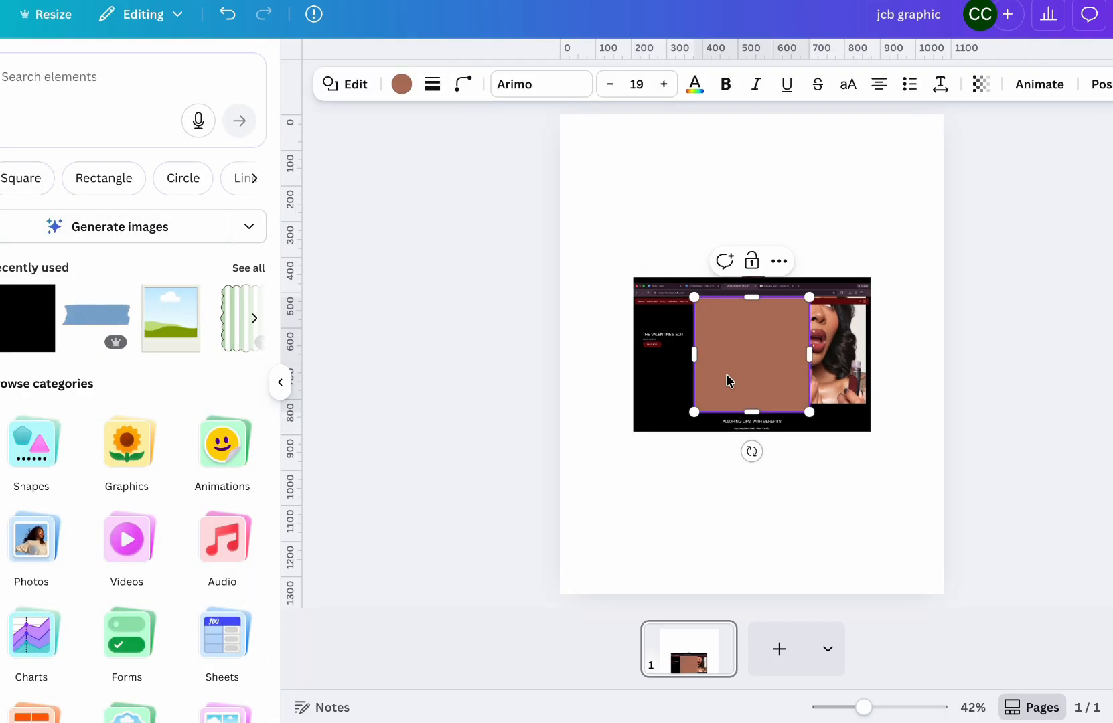
{"action": "left_click_drag", "start_coordinate": [728, 381], "coordinate": [594, 552]}
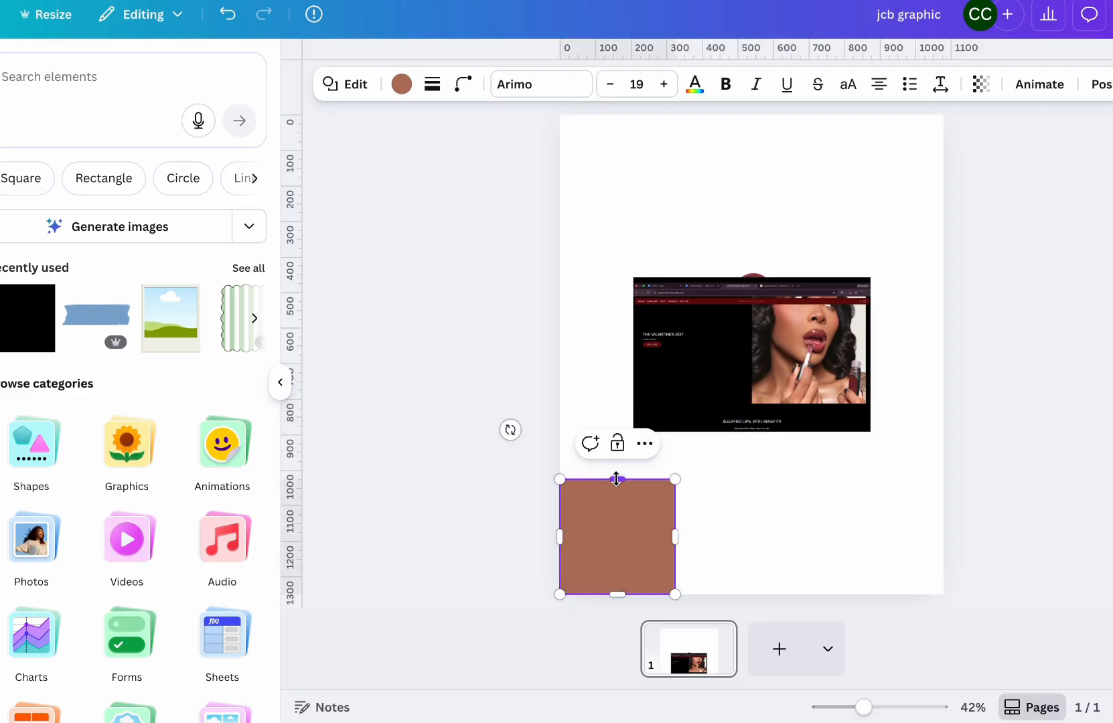
{"action": "left_click_drag", "start_coordinate": [616, 479], "coordinate": [945, 575]}
Colour the bottom strip #650A0A by sampling the dark red bar in the website screenshot, and delete the screenshot.
{"action": "left_click", "coordinate": [400, 85]}
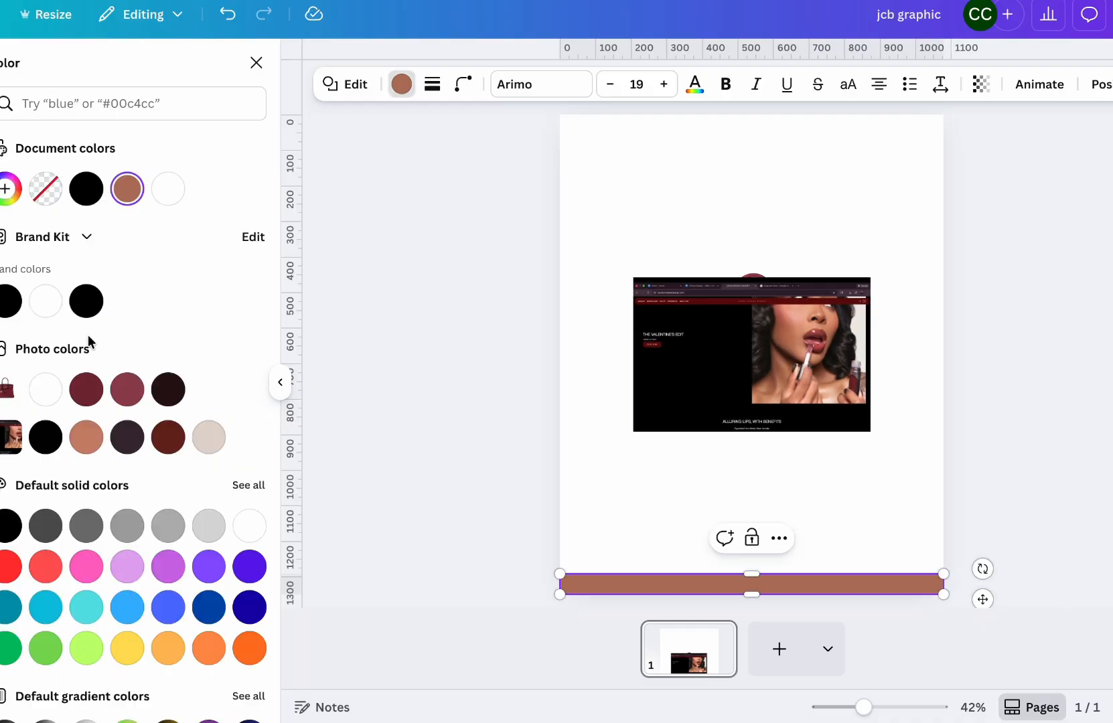
{"action": "left_click", "coordinate": [5, 201]}
{"action": "left_click", "coordinate": [222, 415]}
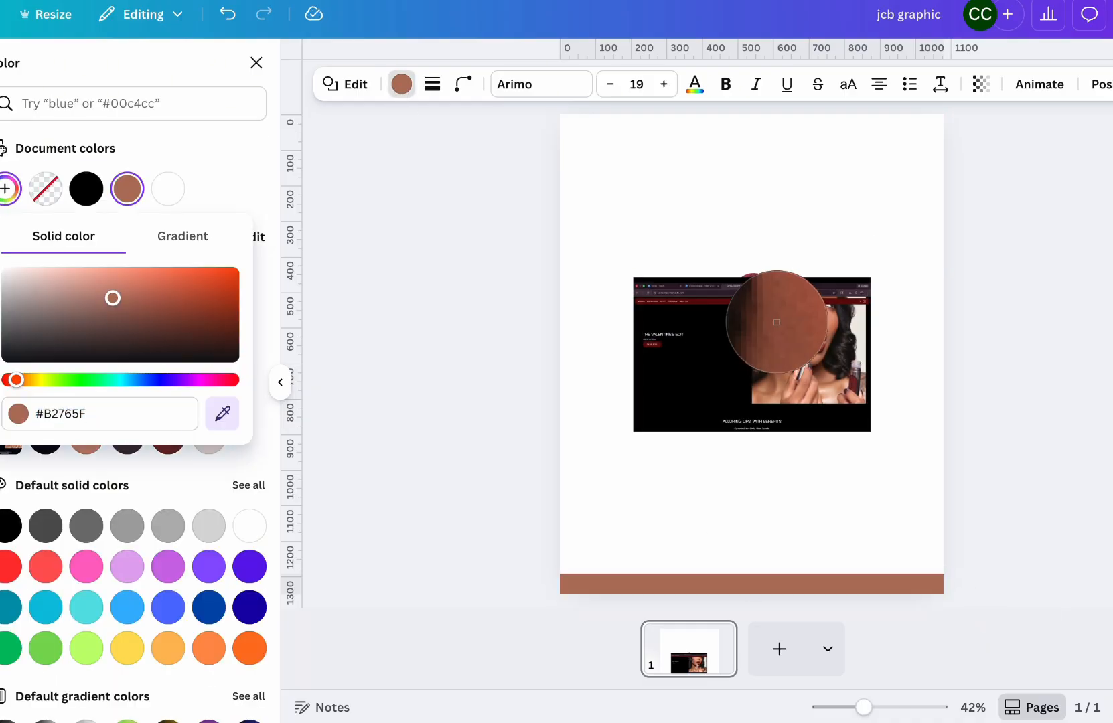
{"action": "left_click", "coordinate": [705, 302]}
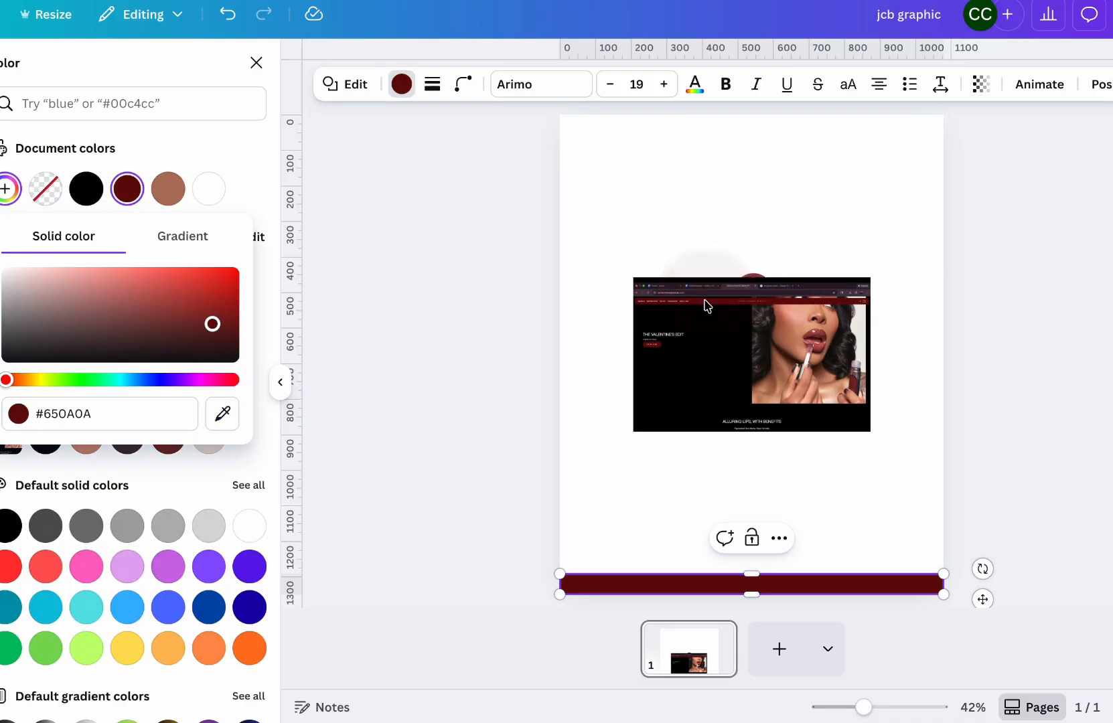
{"action": "left_click", "coordinate": [725, 352]}
{"action": "key", "text": "Delete"}
Enlarge the bag image and reposition it roughly centred above the bottom strip.
{"action": "left_click", "coordinate": [730, 362]}
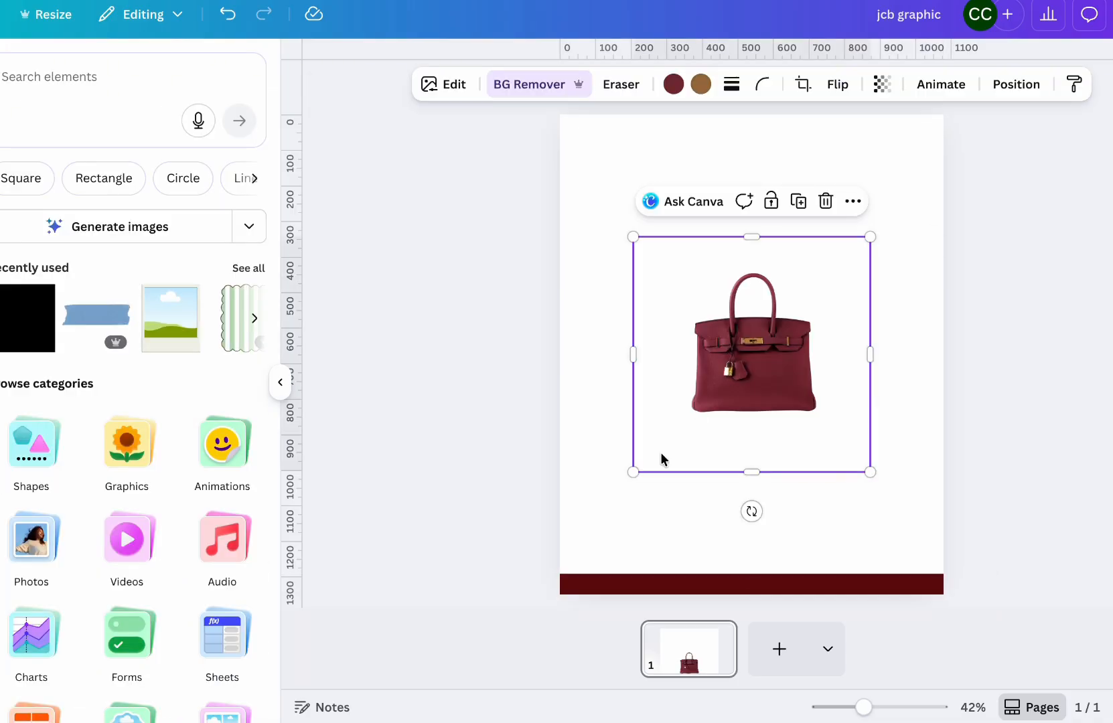
{"action": "left_click_drag", "start_coordinate": [633, 472], "coordinate": [456, 636]}
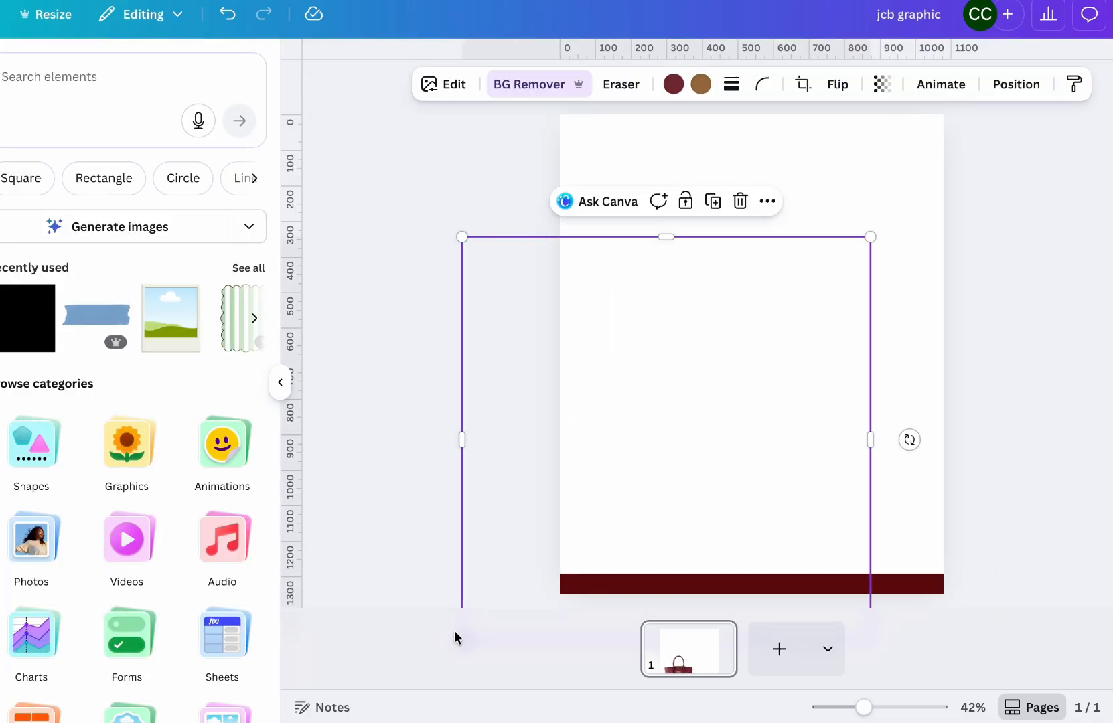
{"action": "left_click_drag", "start_coordinate": [661, 402], "coordinate": [731, 395]}
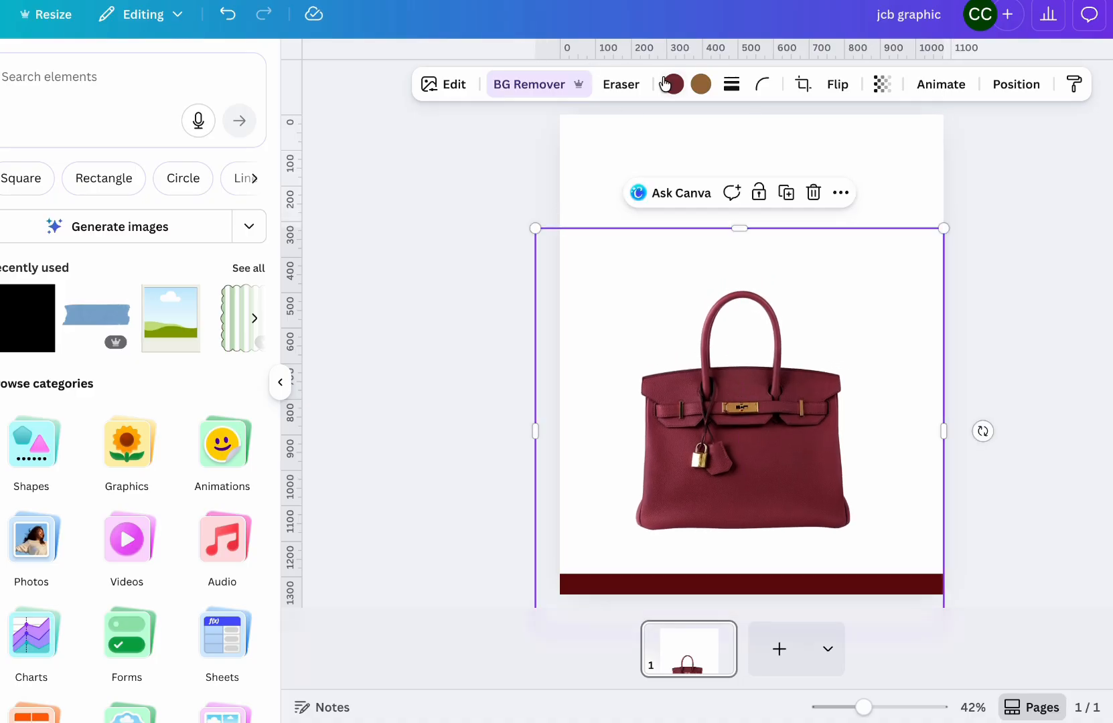
Recolour the bag's burgundy leather to the same dark red as the bottom strip, and nudge the bag slightly upward.
{"action": "left_click", "coordinate": [671, 85]}
{"action": "left_click", "coordinate": [87, 189]}
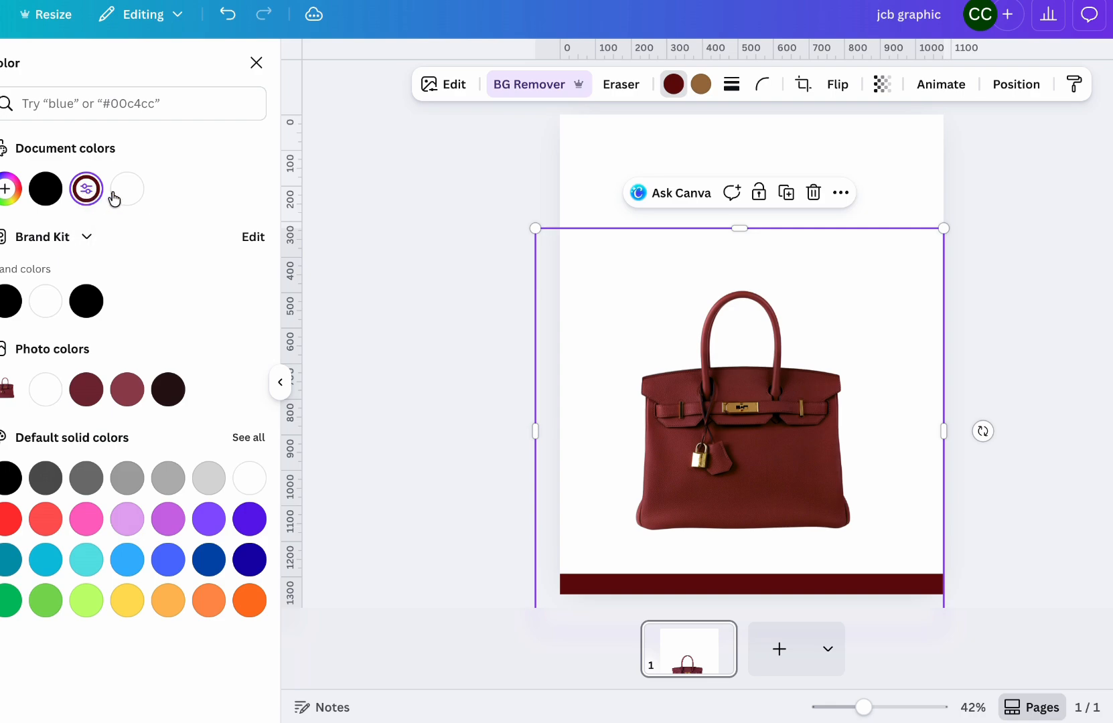
{"action": "left_click", "coordinate": [127, 390]}
{"action": "left_click", "coordinate": [88, 390]}
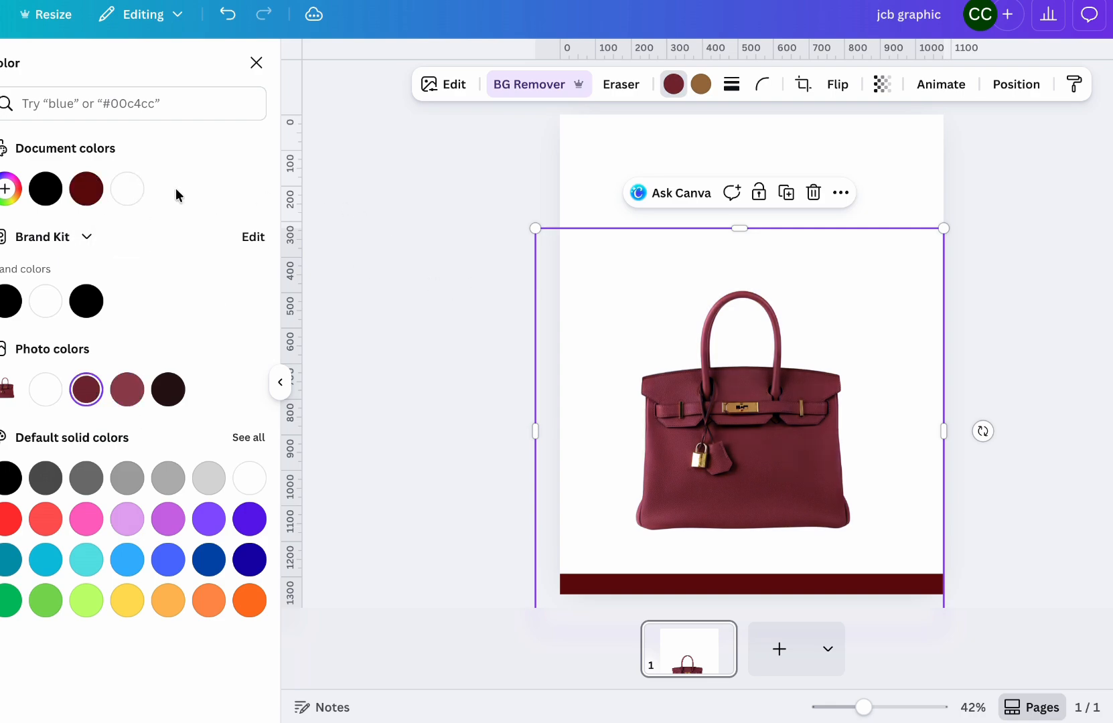
{"action": "left_click", "coordinate": [86, 191]}
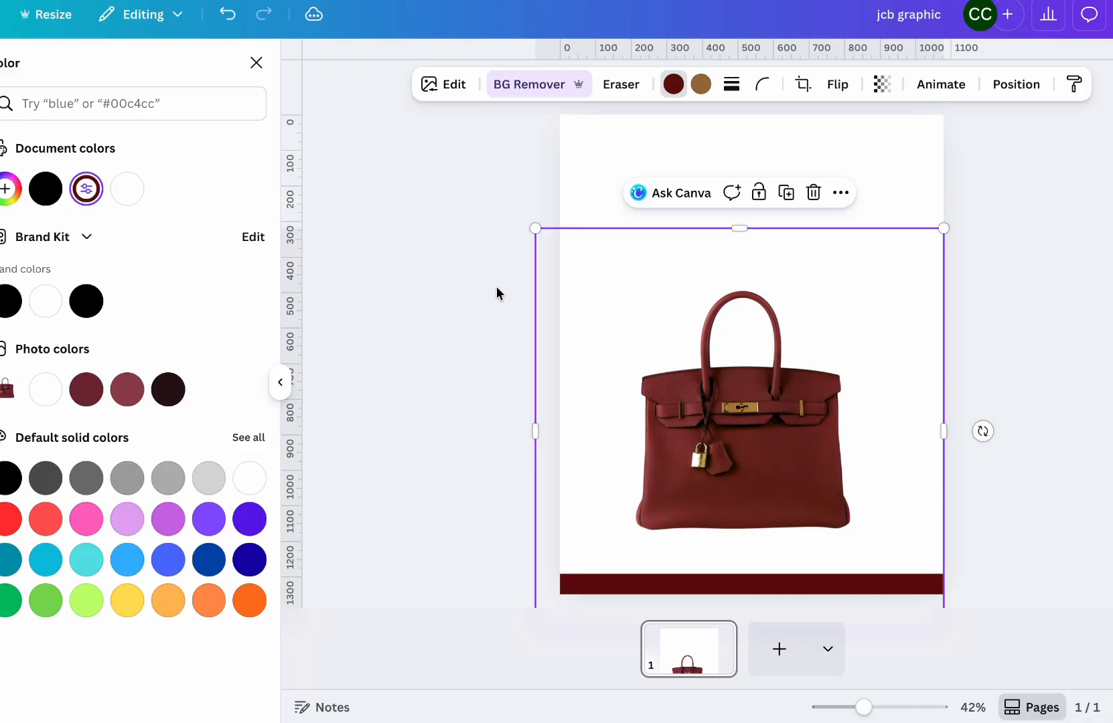
{"action": "left_click", "coordinate": [420, 299]}
{"action": "left_click_drag", "start_coordinate": [694, 417], "coordinate": [694, 414]}
Search the elements for "shadow".
{"action": "left_click", "coordinate": [50, 71]}
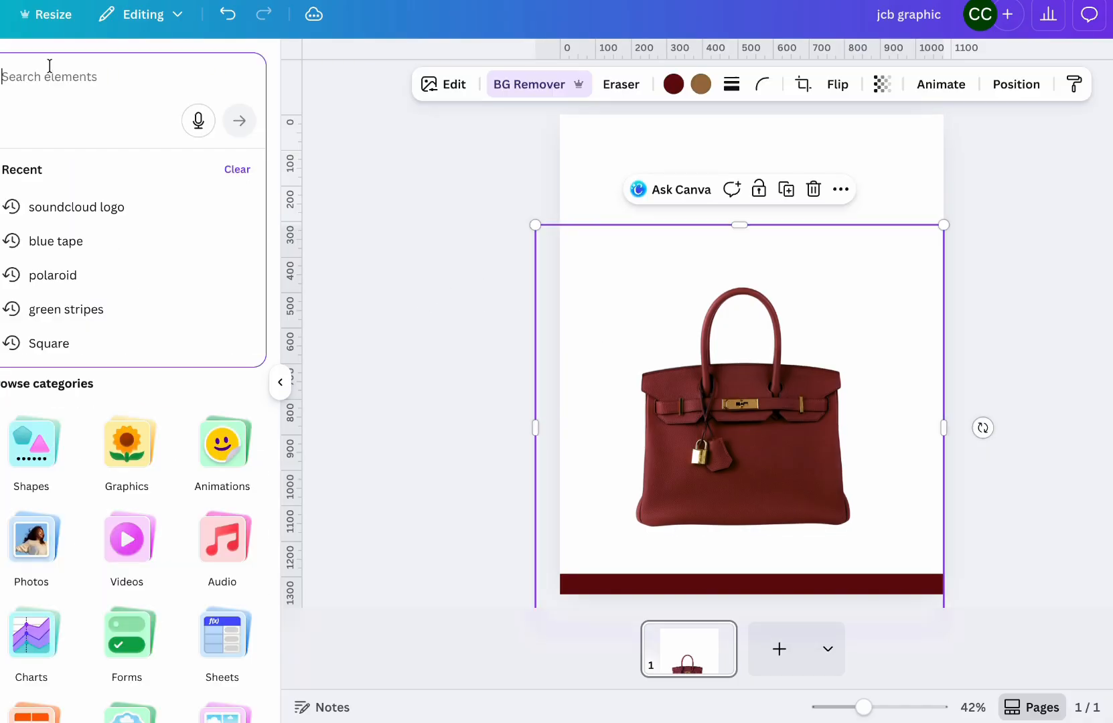
{"action": "type", "text": "shadow"}
{"action": "key", "text": "Return"}
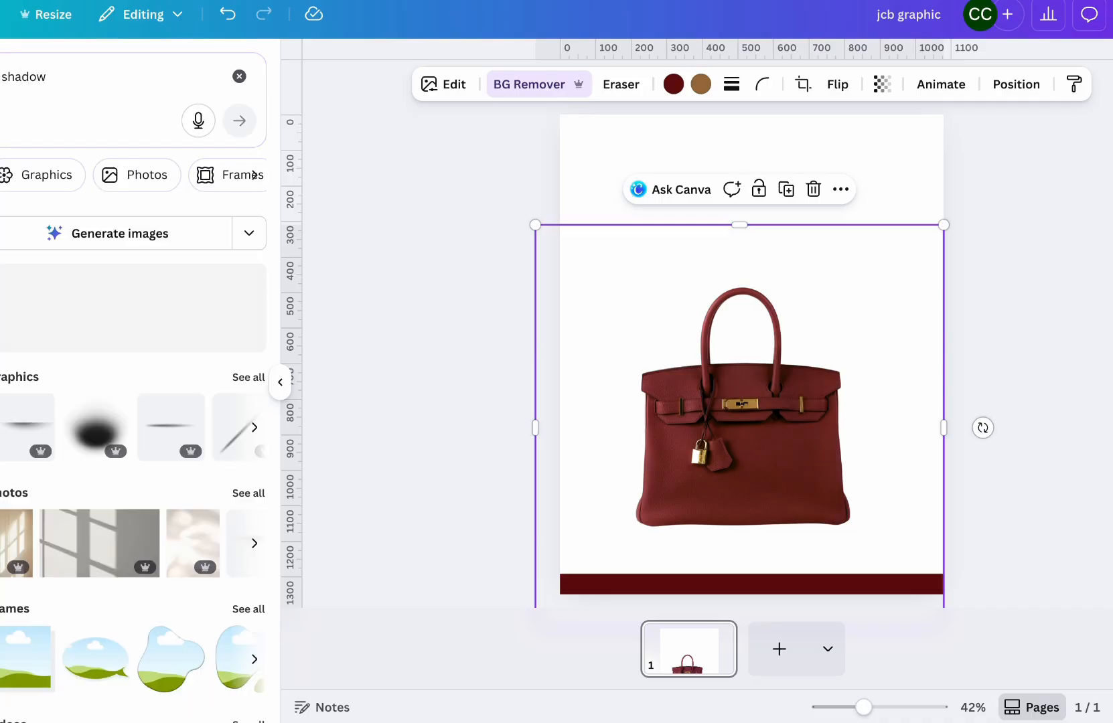
Try the thin horizontal shadow graphic directly beneath the bag and delete it.
{"action": "left_click", "coordinate": [45, 433]}
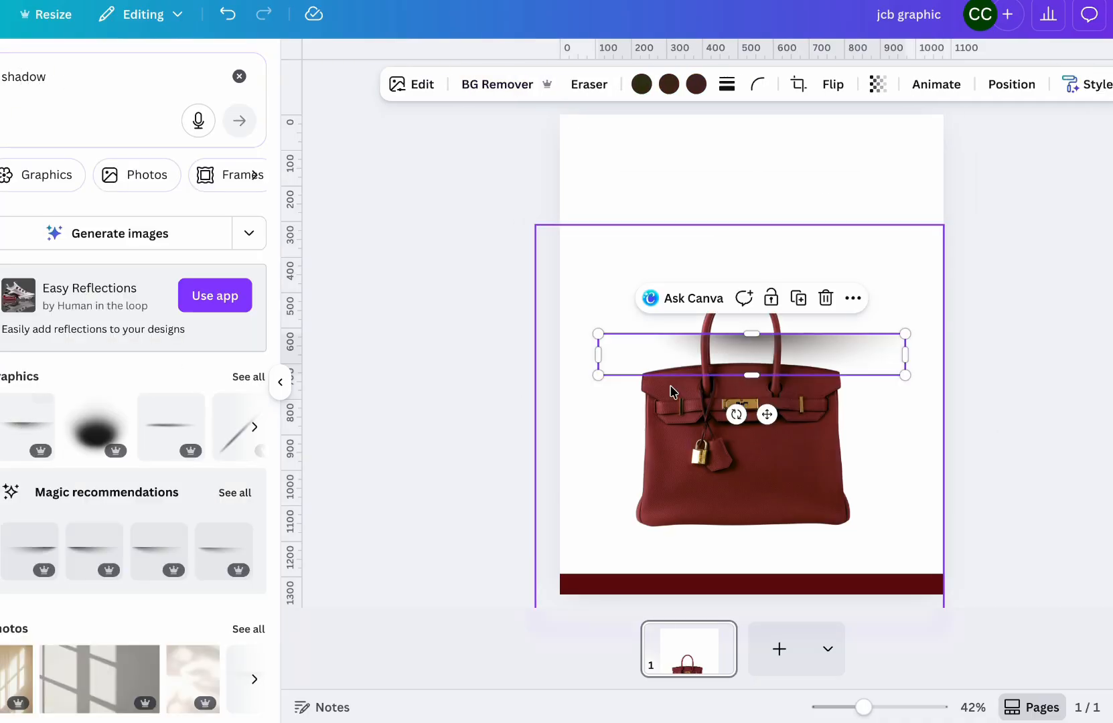
{"action": "left_click_drag", "start_coordinate": [726, 353], "coordinate": [715, 536]}
{"action": "left_click", "coordinate": [1046, 521]}
{"action": "left_click", "coordinate": [850, 552]}
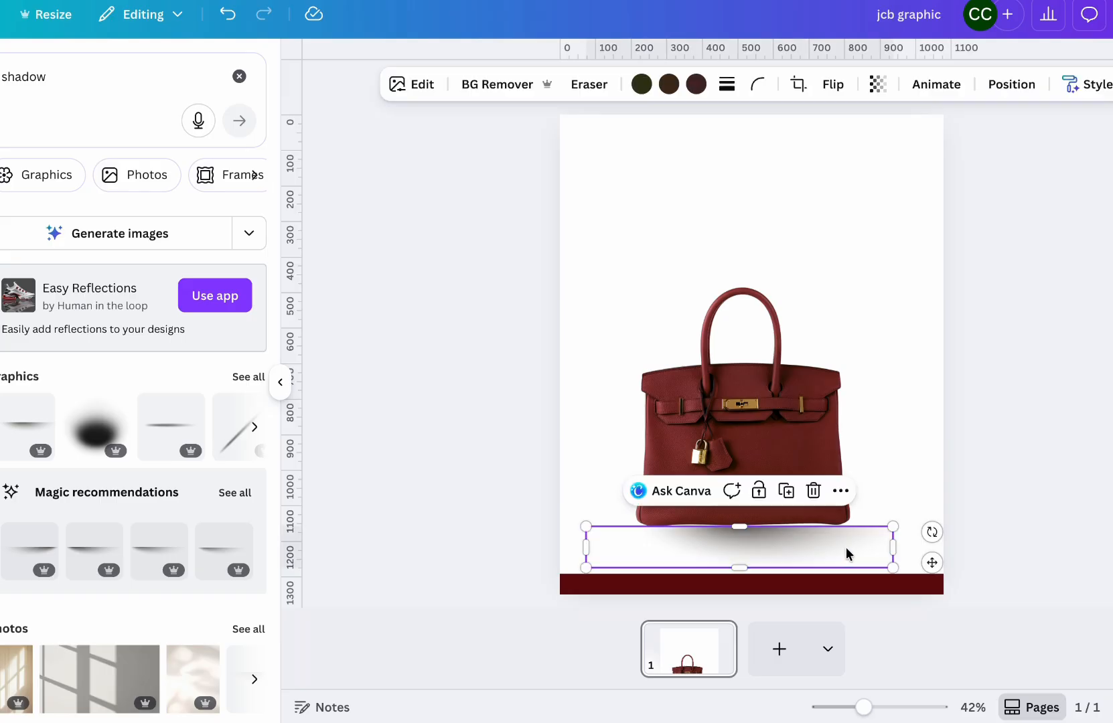
{"action": "key", "text": "Delete"}
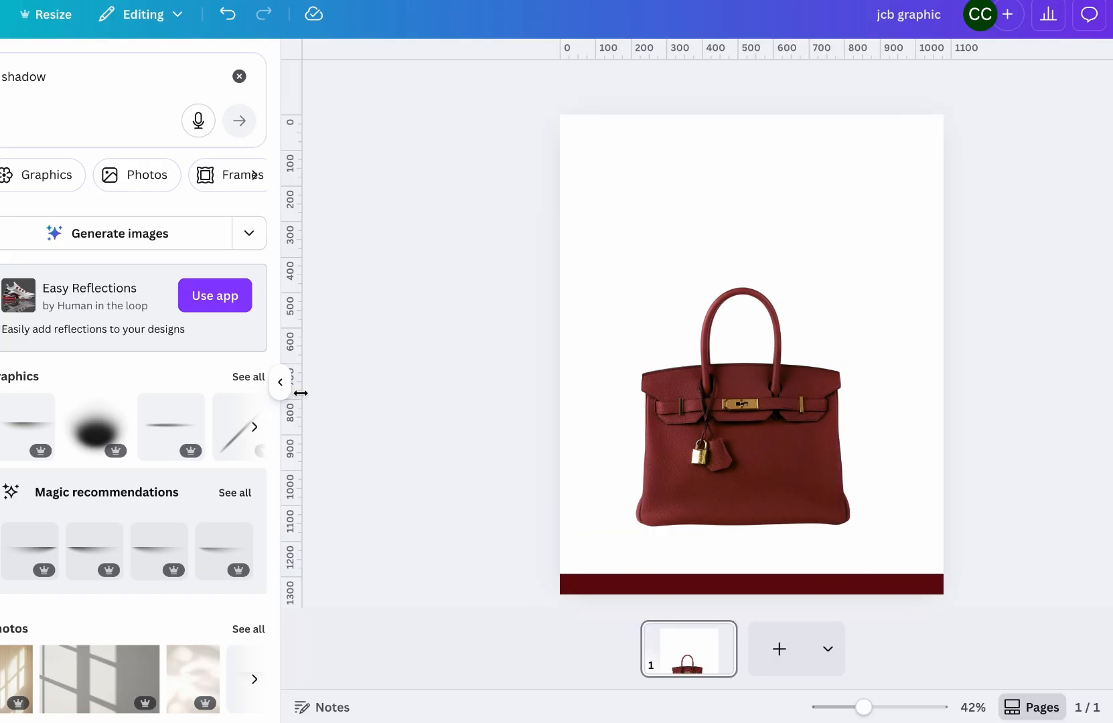
Show all shadow graphics and browse further down for a shadow that suits the bag.
{"action": "left_click", "coordinate": [250, 378]}
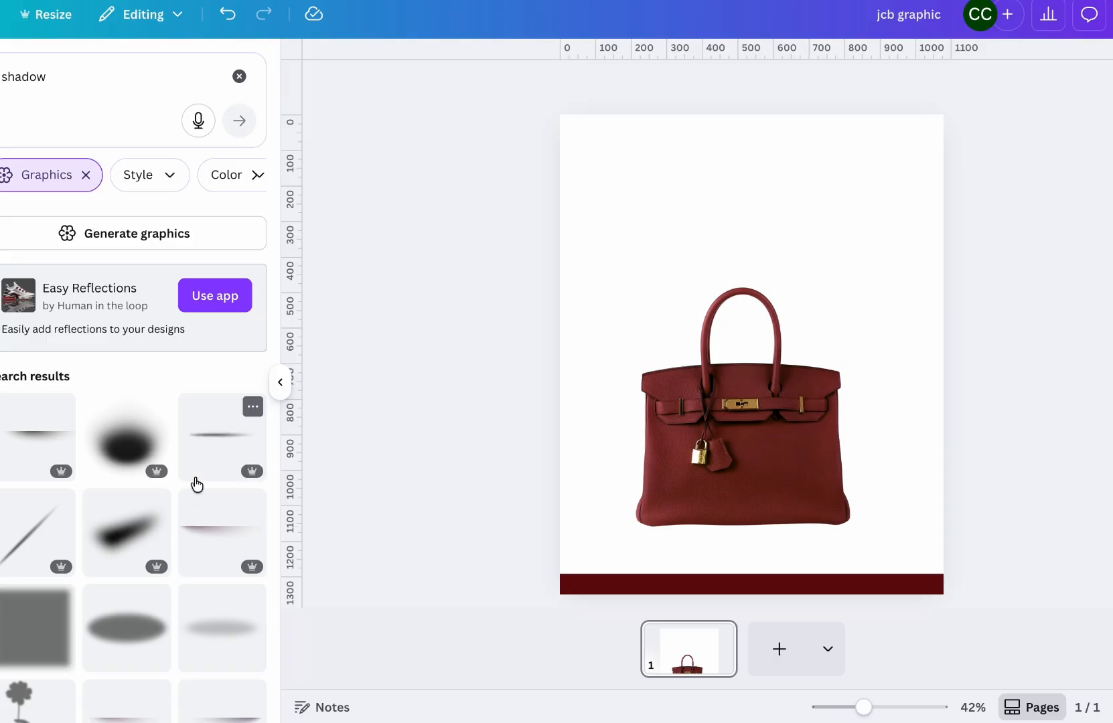
{"action": "scroll", "coordinate": [196, 483], "scroll_direction": "down", "scroll_amount": 3}
{"action": "scroll", "coordinate": [196, 484], "scroll_direction": "down", "scroll_amount": 2}
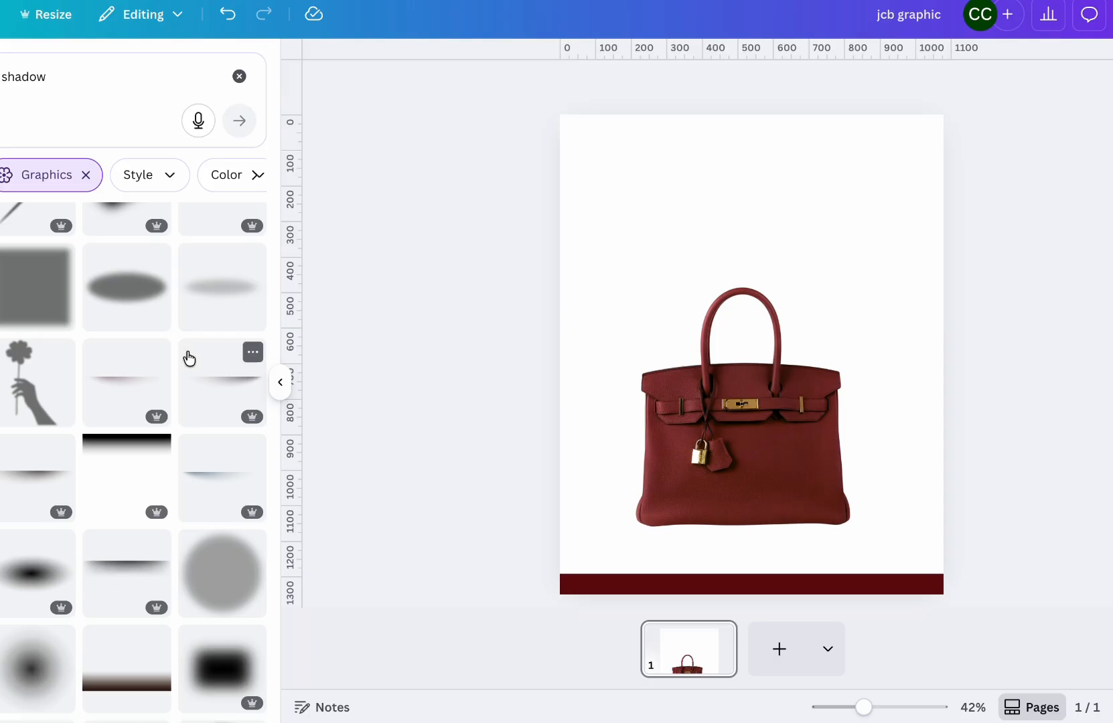
Try the wide flat shadow graphic under the bag, enlarged to roughly the bag's width, and delete it.
{"action": "left_click", "coordinate": [123, 568]}
{"action": "left_click_drag", "start_coordinate": [726, 361], "coordinate": [682, 539]}
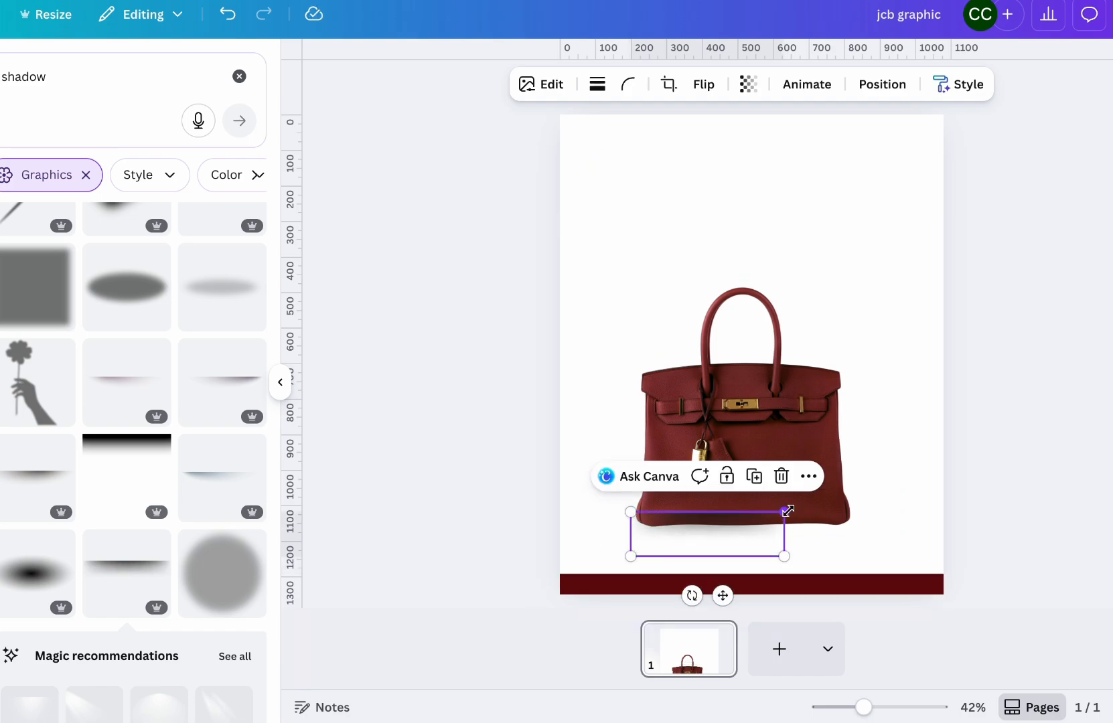
{"action": "left_click_drag", "start_coordinate": [784, 512], "coordinate": [870, 505]}
{"action": "left_click_drag", "start_coordinate": [800, 534], "coordinate": [794, 554]}
{"action": "left_click", "coordinate": [914, 526]}
{"action": "left_click", "coordinate": [769, 565]}
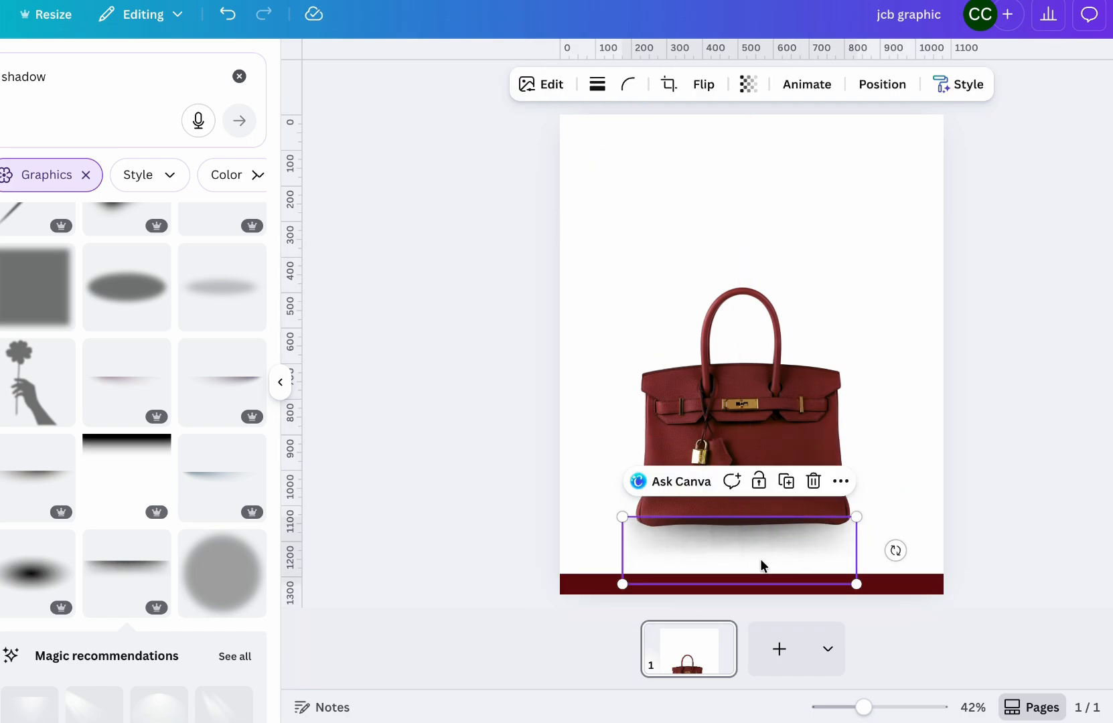
{"action": "key", "text": "Delete"}
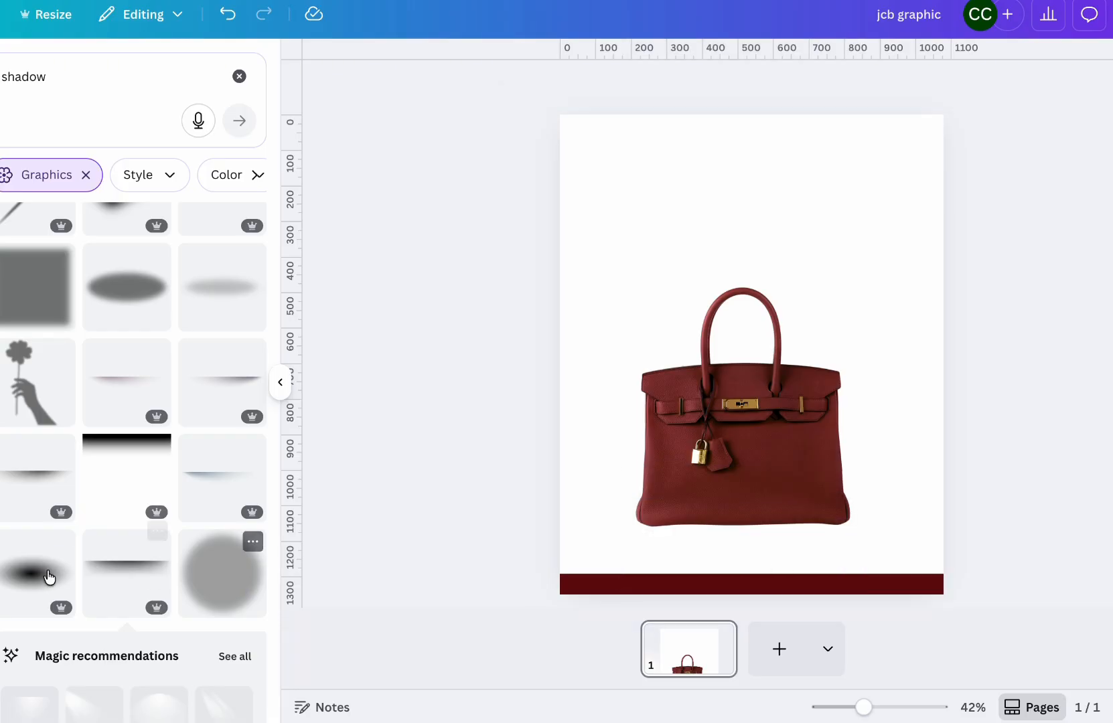
Add the blurred black oval shadow around the bag's base and move it one layer back, behind the bag.
{"action": "left_click", "coordinate": [24, 575]}
{"action": "left_click_drag", "start_coordinate": [824, 372], "coordinate": [819, 521]}
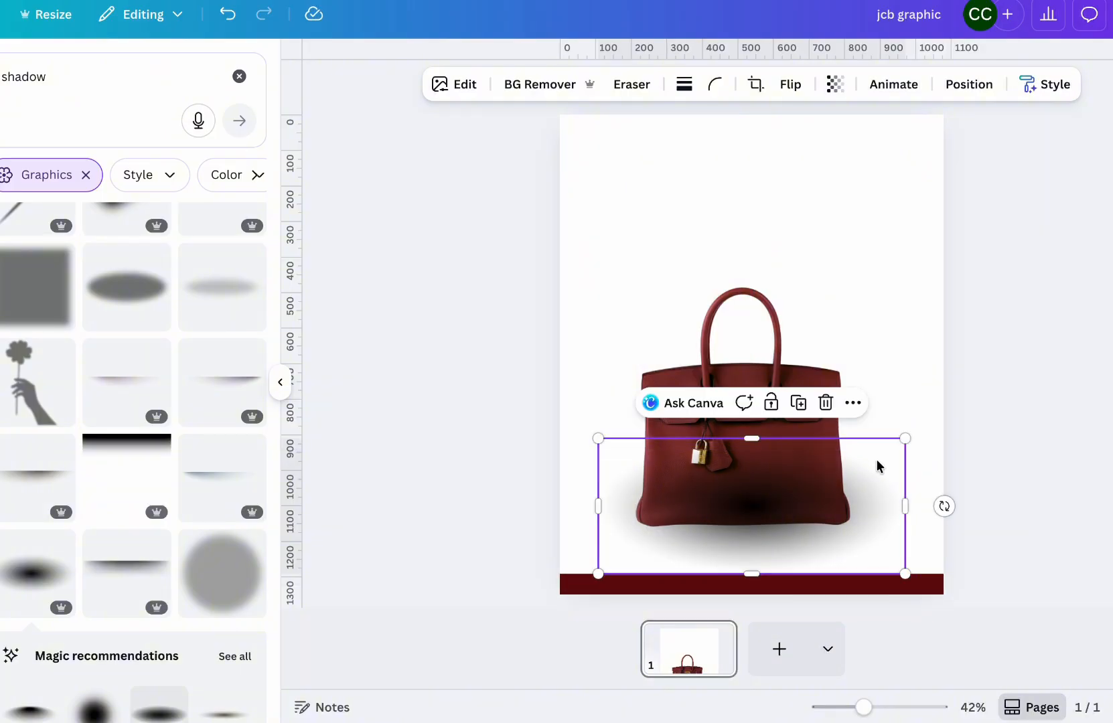
{"action": "left_click", "coordinate": [958, 90]}
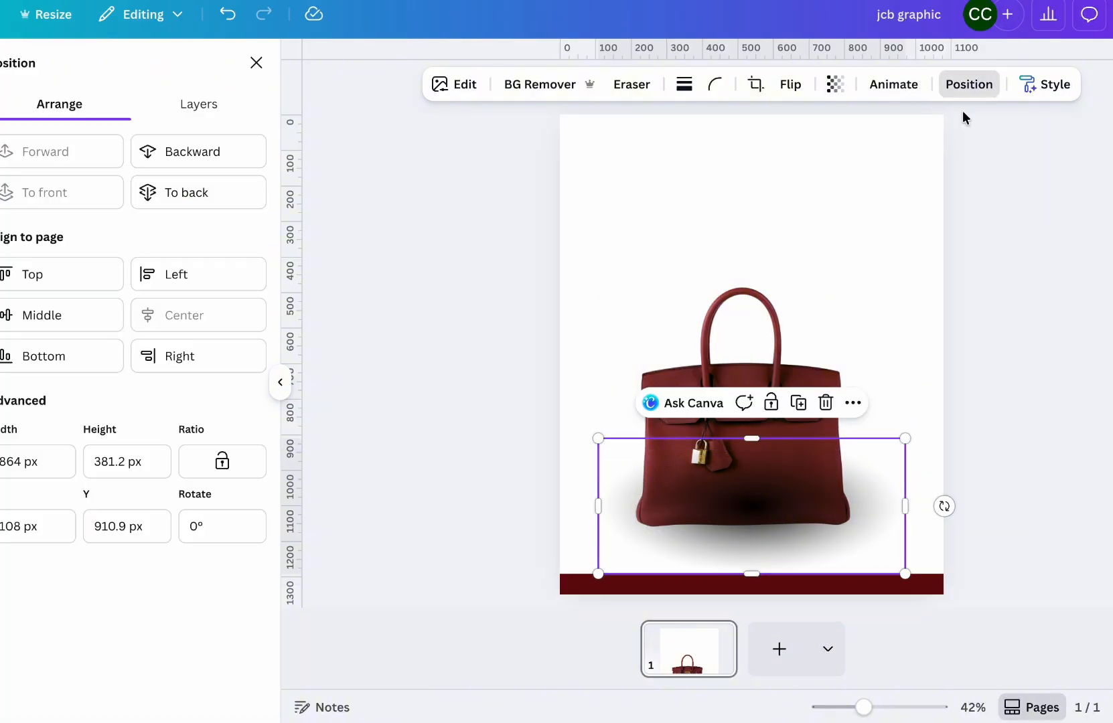
{"action": "left_click", "coordinate": [173, 144]}
{"action": "mouse_move", "coordinate": [731, 541]}
{"action": "left_mouse_down"}
{"action": "mouse_move", "coordinate": [733, 554]}
{"action": "mouse_move", "coordinate": [732, 542]}
{"action": "left_mouse_up"}
{"action": "left_click", "coordinate": [1097, 560]}
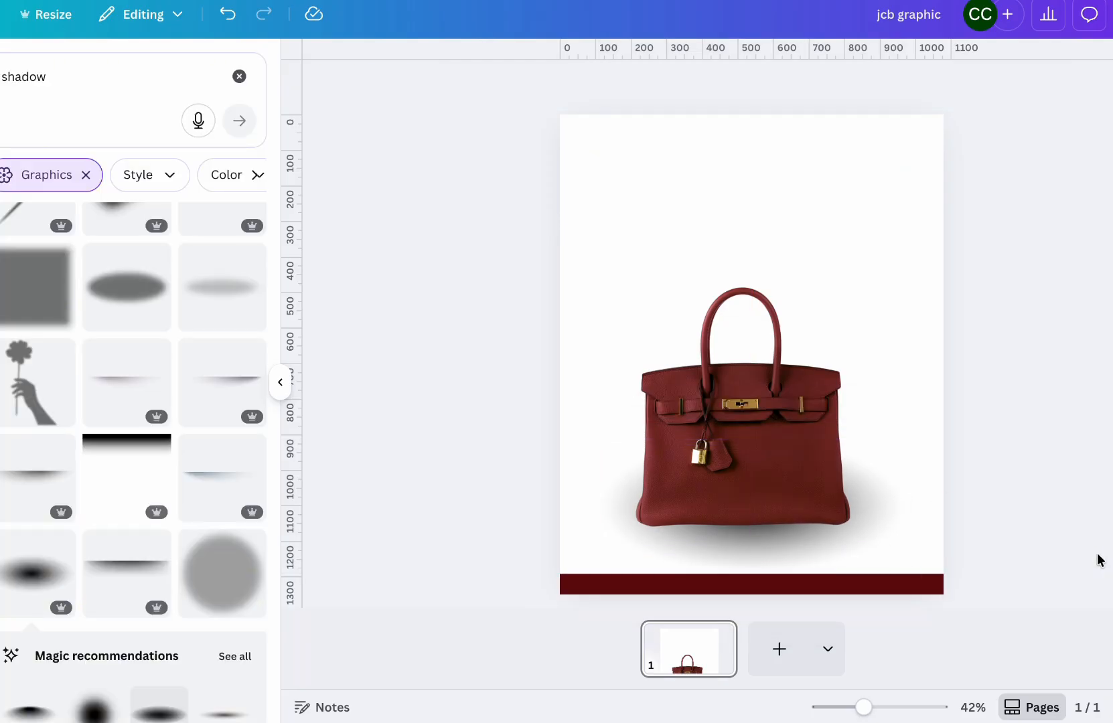
{"action": "left_click", "coordinate": [759, 450]}
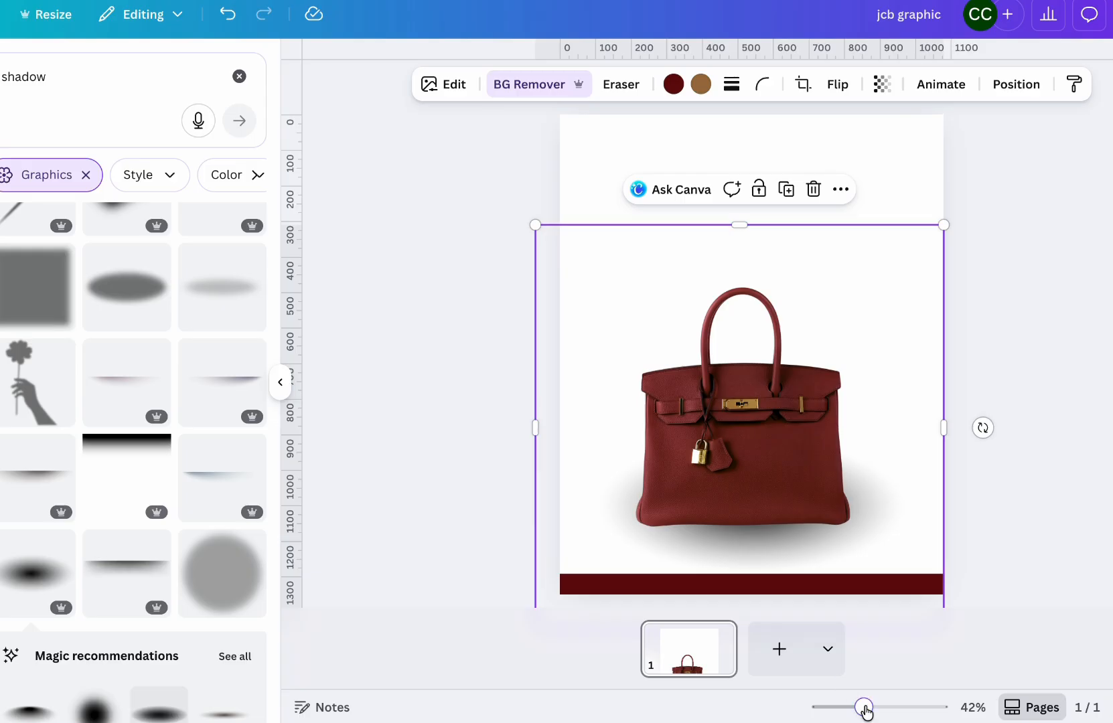
Crop the bag image's empty lower area to just above the dark red strip and delete the blurred oval shadow behind the bag.
{"action": "left_click_drag", "start_coordinate": [864, 707], "coordinate": [840, 707]}
{"action": "mouse_move", "coordinate": [750, 469]}
{"action": "left_mouse_down"}
{"action": "mouse_move", "coordinate": [758, 415]}
{"action": "mouse_move", "coordinate": [747, 448]}
{"action": "left_mouse_up"}
{"action": "left_click", "coordinate": [758, 429]}
{"action": "key", "text": "Delete"}
{"action": "left_click", "coordinate": [746, 371]}
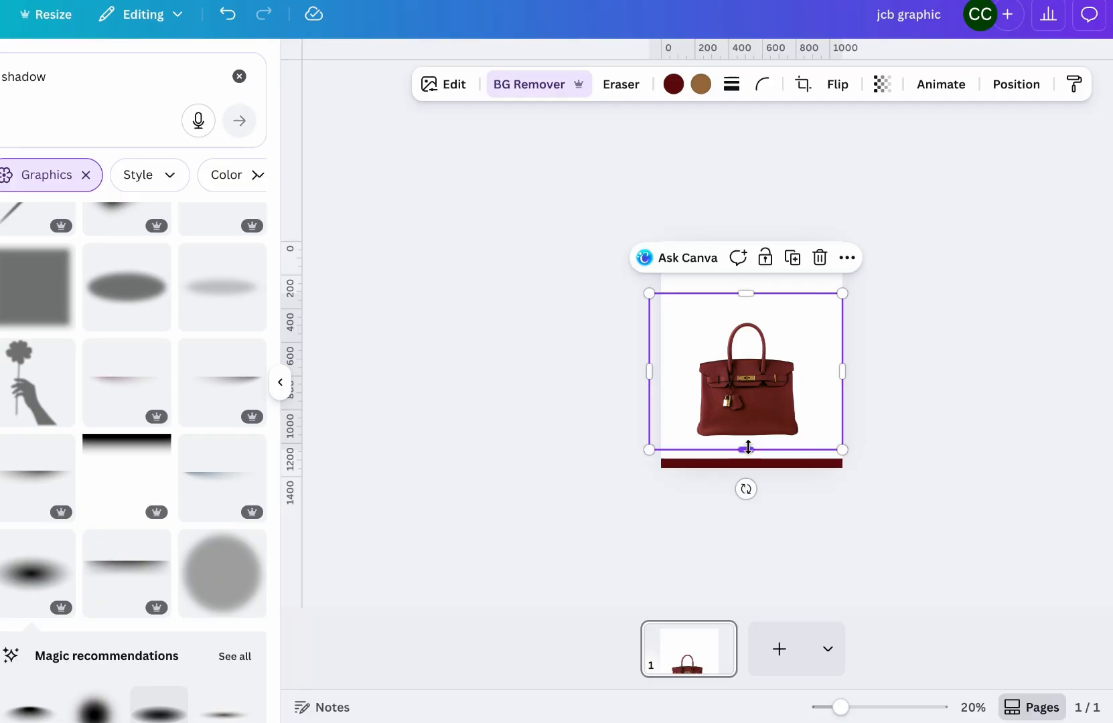
Add the thin flat shadow from the recommended graphics, enlarged to about 1042 px wide, beneath the bag's base.
{"action": "left_click", "coordinate": [442, 450]}
{"action": "left_click", "coordinate": [231, 707]}
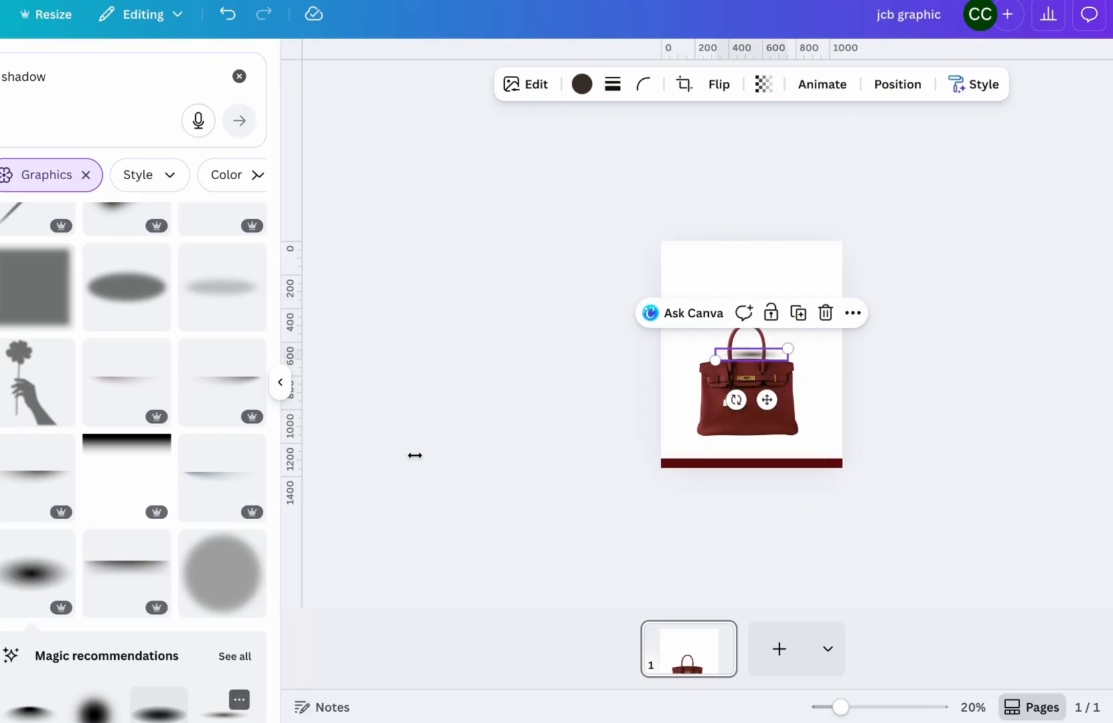
{"action": "left_click_drag", "start_coordinate": [710, 351], "coordinate": [751, 430]}
{"action": "left_click", "coordinate": [922, 437]}
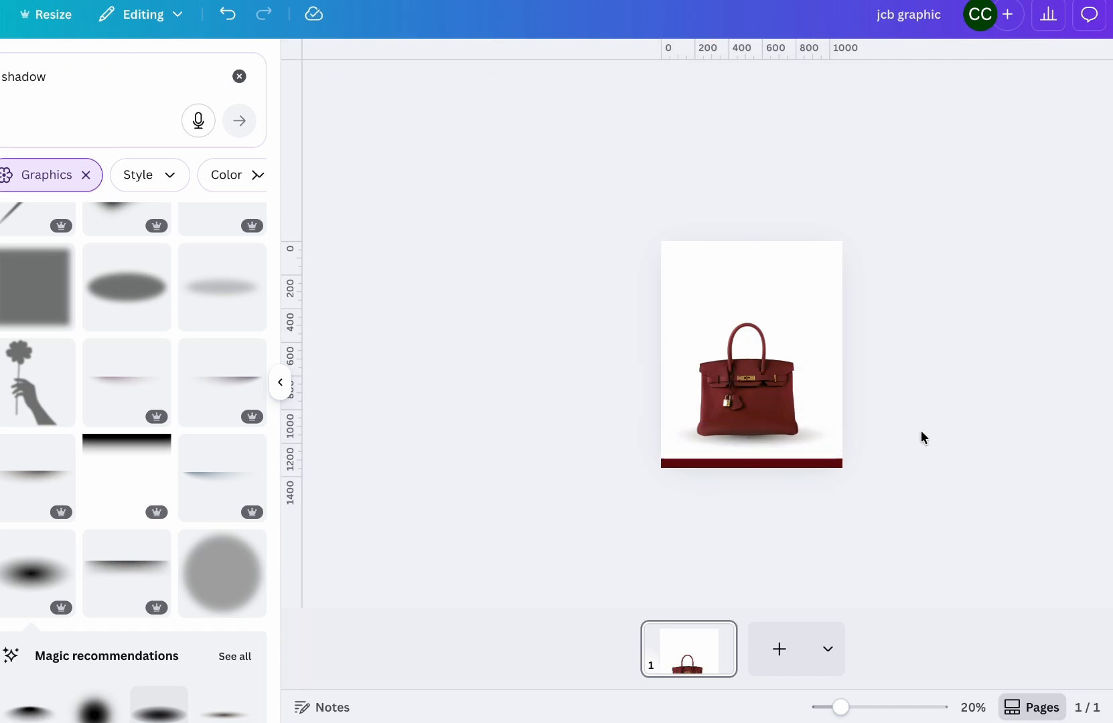
{"action": "left_click_drag", "start_coordinate": [840, 711], "coordinate": [864, 710]}
{"action": "left_click", "coordinate": [861, 547]}
{"action": "left_click_drag", "start_coordinate": [857, 545], "coordinate": [858, 545]}
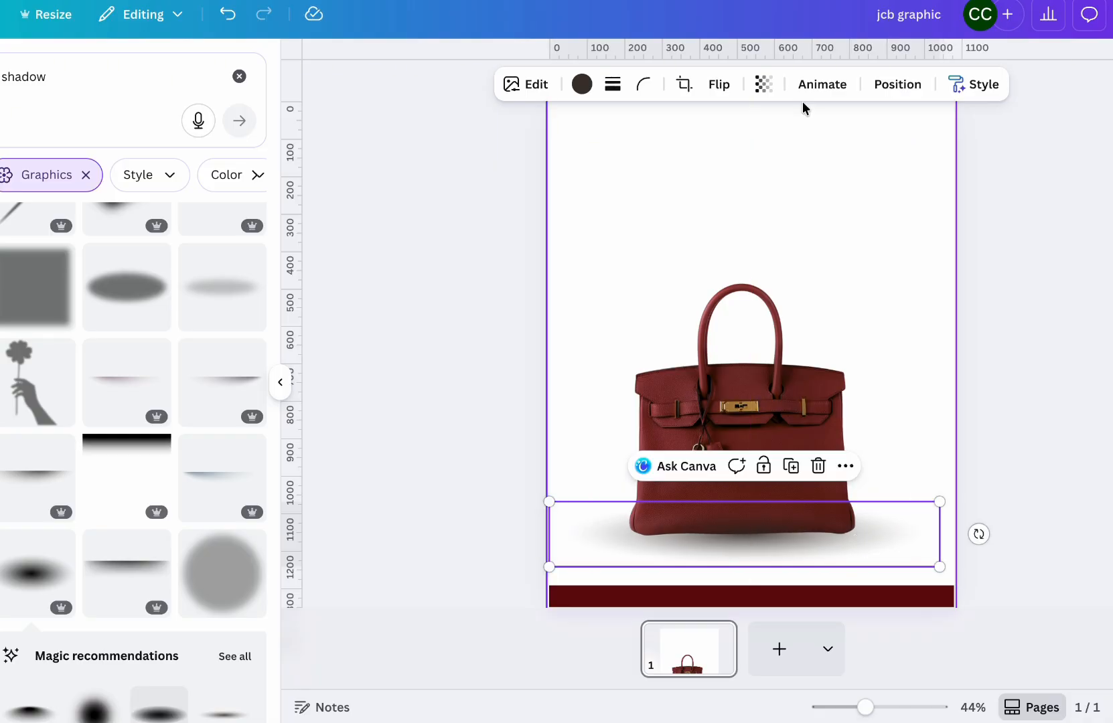
Move the flat shadow backward in the layer order so it sits behind the bag.
{"action": "left_click", "coordinate": [886, 92]}
{"action": "left_click", "coordinate": [214, 116]}
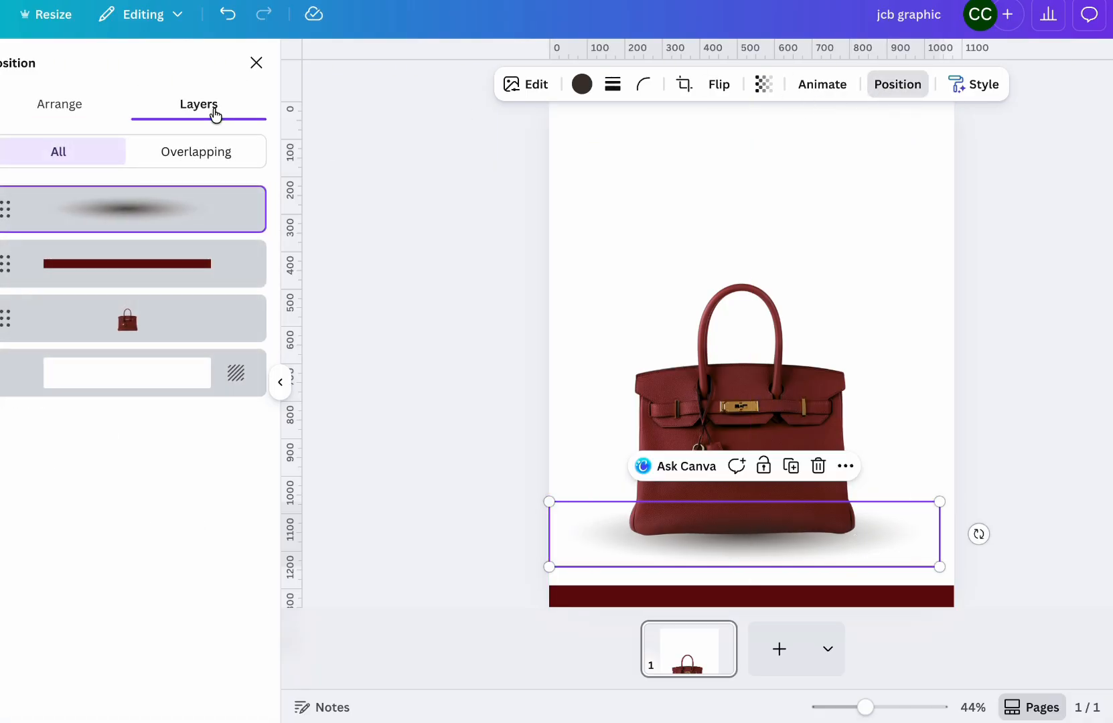
{"action": "left_click", "coordinate": [75, 117]}
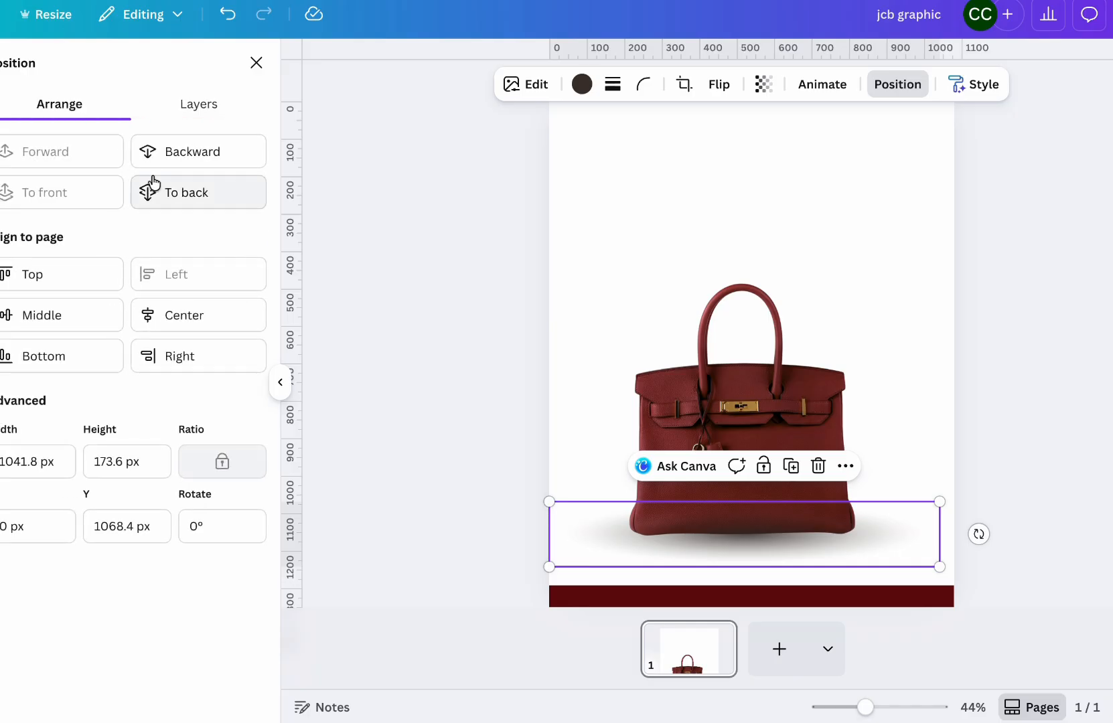
{"action": "left_click", "coordinate": [156, 166]}
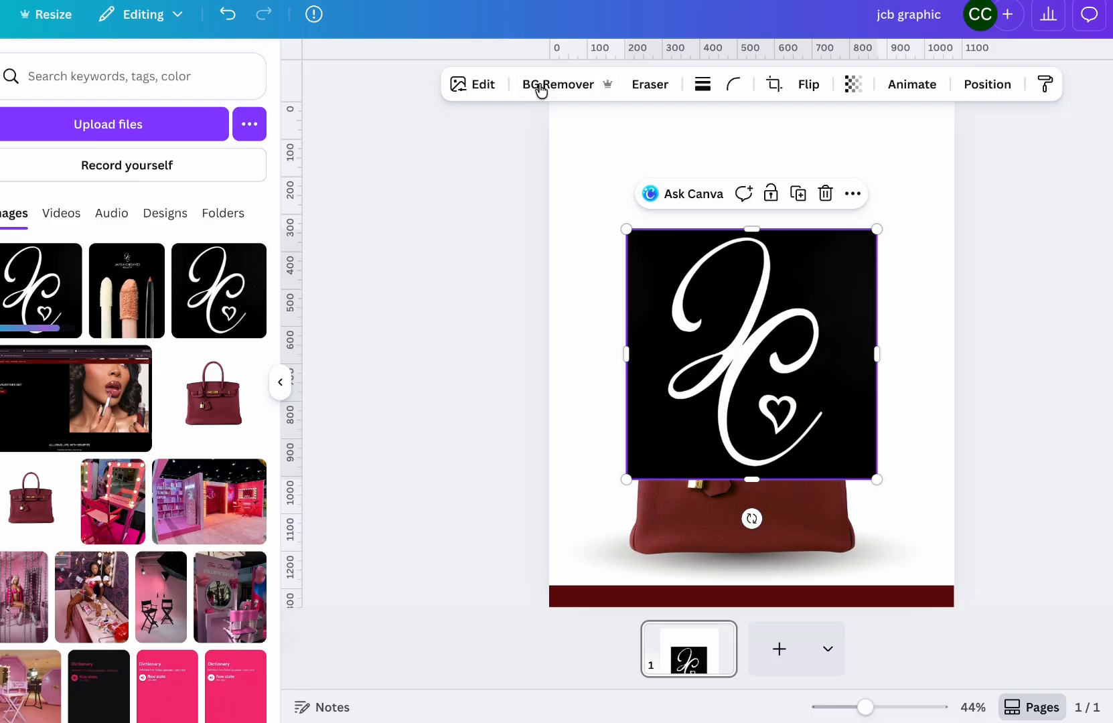
Remove the black background from the JC logo image, shrink it to about half its size and place it above the bag.
{"action": "left_click", "coordinate": [541, 84]}
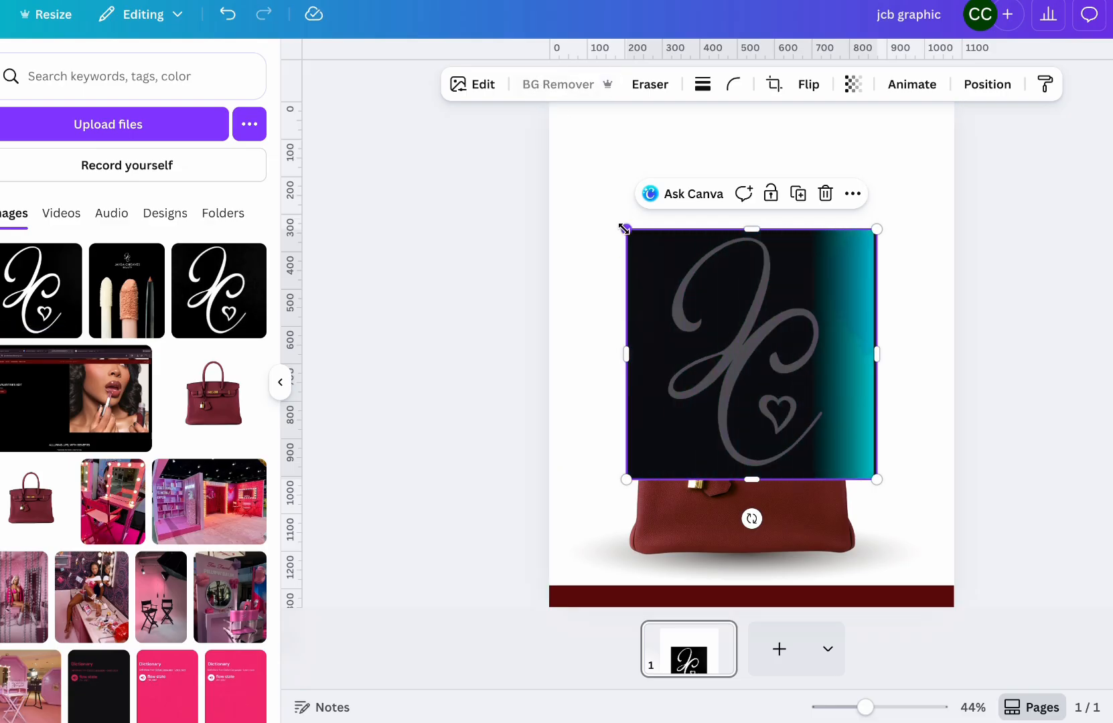
{"action": "left_click_drag", "start_coordinate": [626, 229], "coordinate": [757, 361]}
{"action": "left_click_drag", "start_coordinate": [816, 412], "coordinate": [743, 215]}
Apply a custom Duotone effect to the logo with its shadows colour sampled from the strip as #650A0A.
{"action": "left_click", "coordinate": [482, 85]}
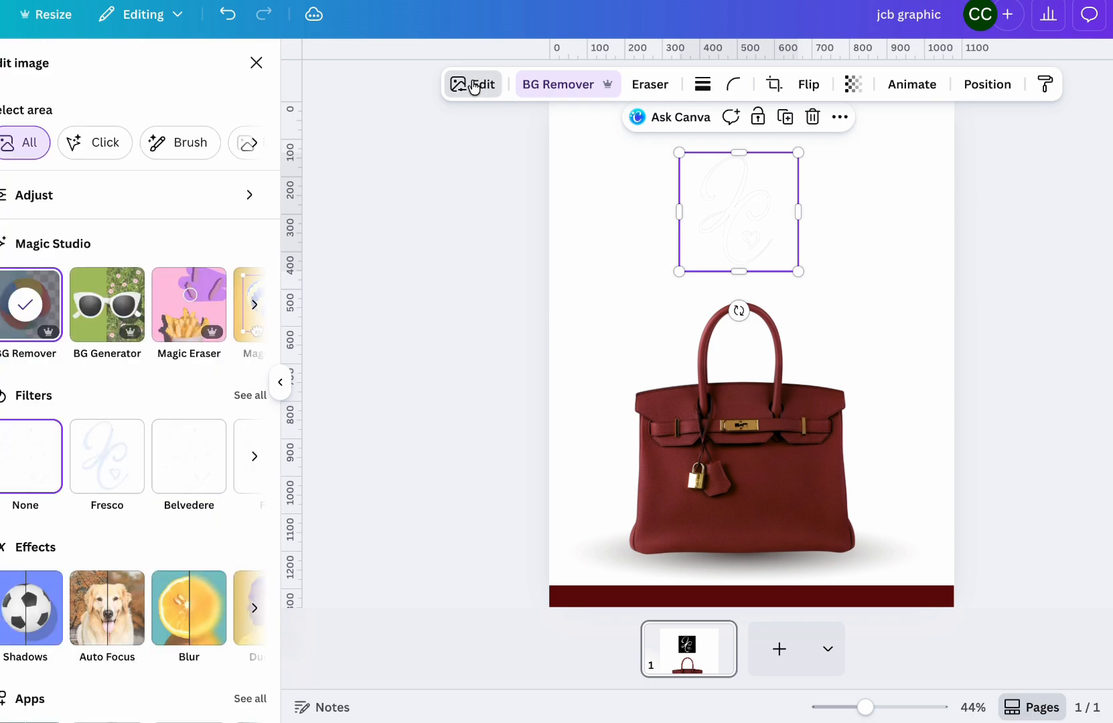
{"action": "left_click", "coordinate": [252, 610]}
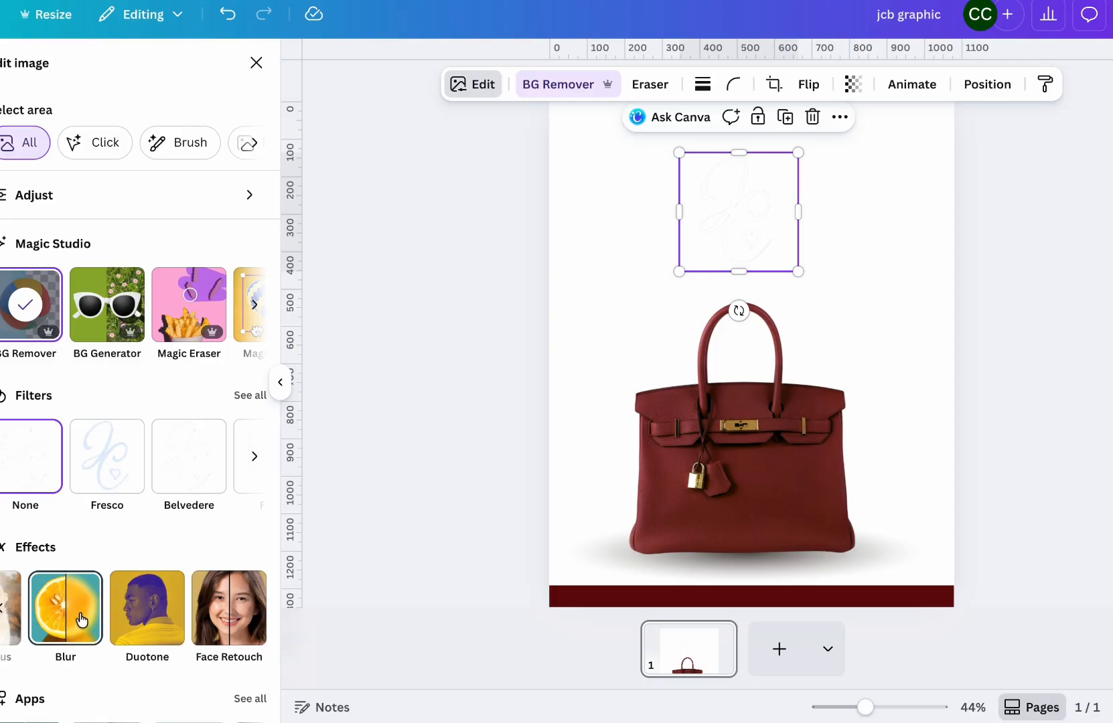
{"action": "left_click", "coordinate": [134, 620]}
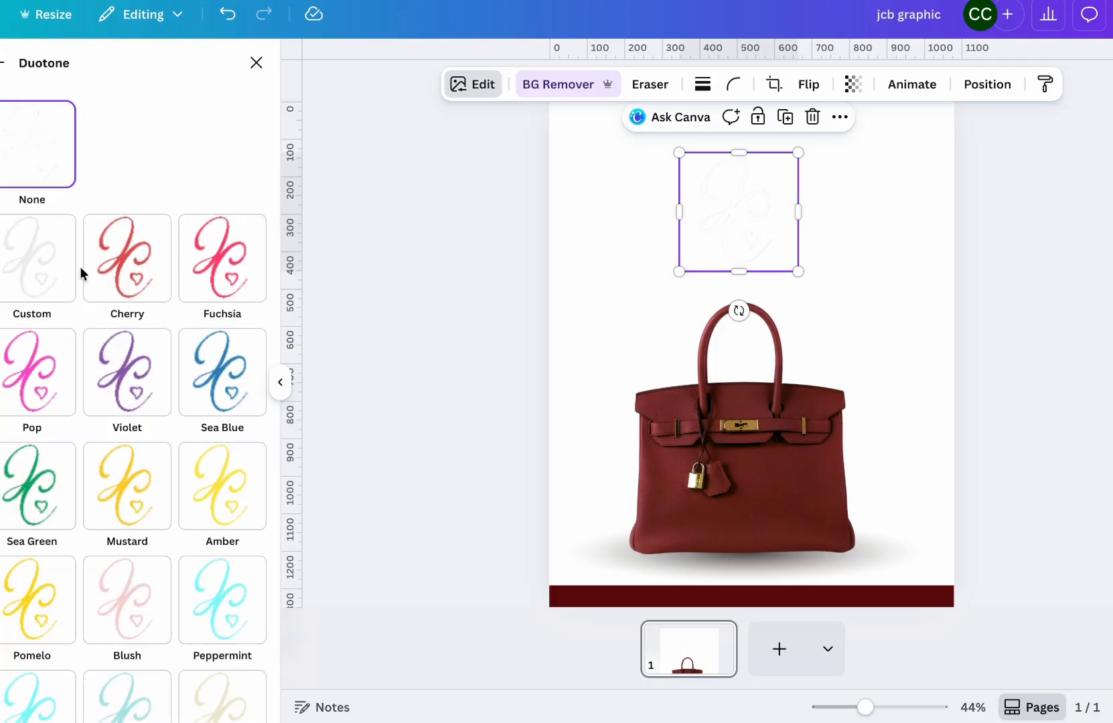
{"action": "left_click", "coordinate": [46, 267]}
{"action": "left_click", "coordinate": [253, 391]}
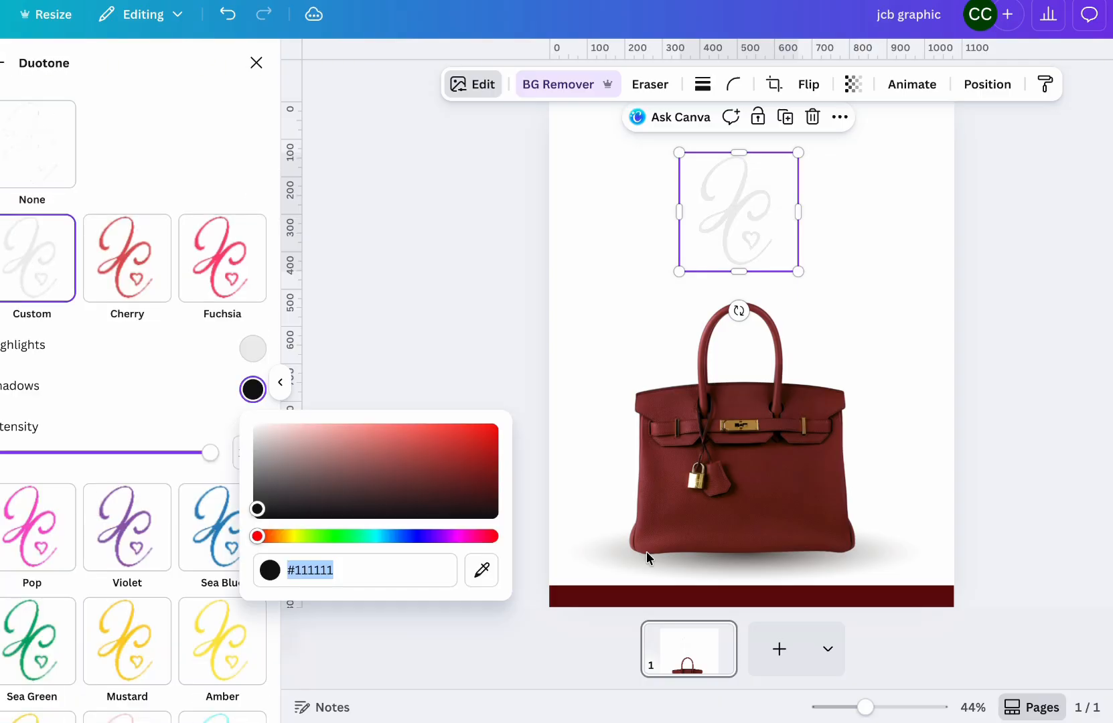
{"action": "left_click", "coordinate": [481, 569]}
{"action": "left_click", "coordinate": [573, 599]}
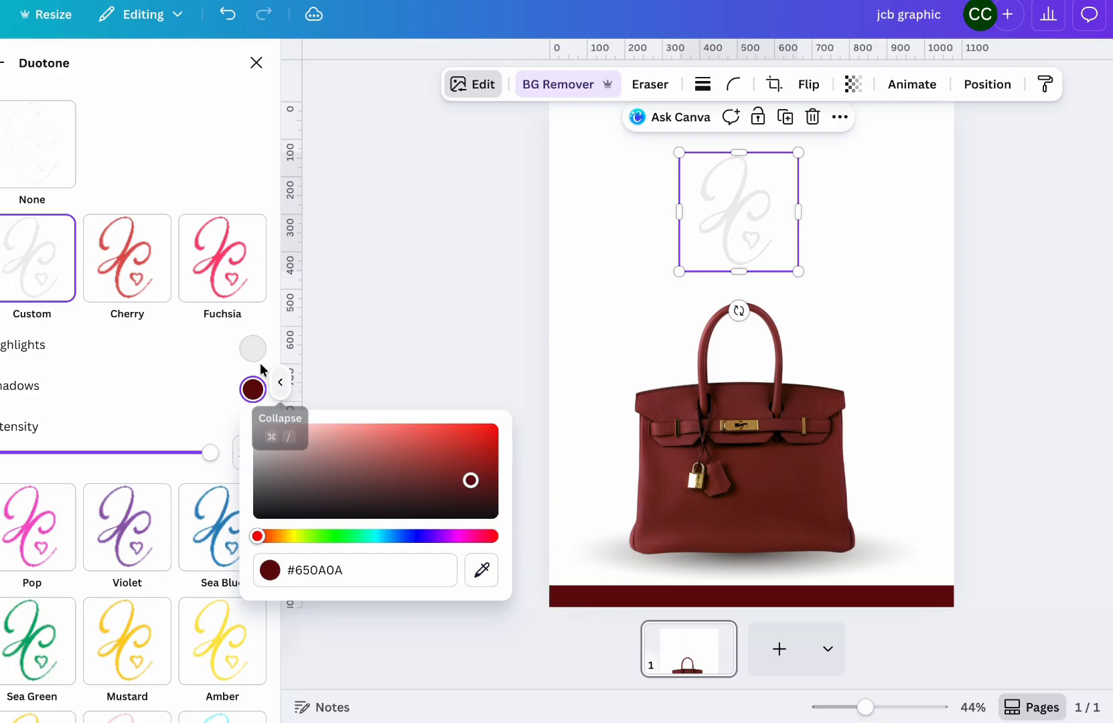
Set the logo's Duotone highlights to the dark red sampled from the strip at the page's lower edge.
{"action": "left_click", "coordinate": [253, 348]}
{"action": "left_click", "coordinate": [482, 530]}
{"action": "left_click", "coordinate": [575, 583]}
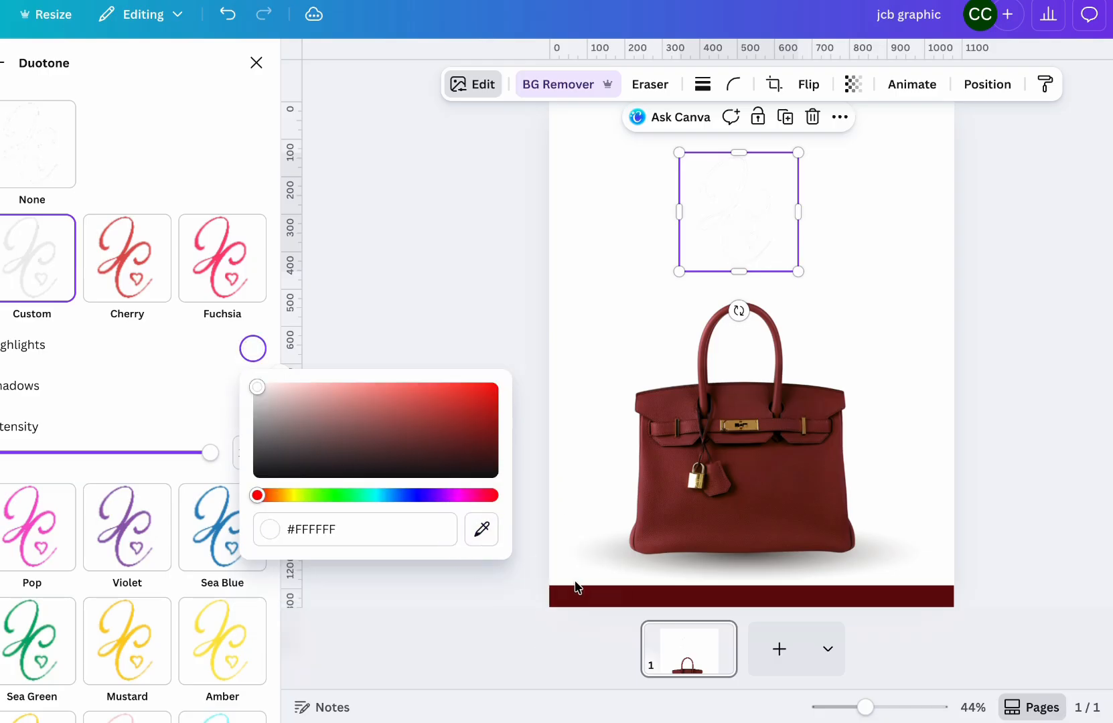
{"action": "left_click", "coordinate": [482, 530]}
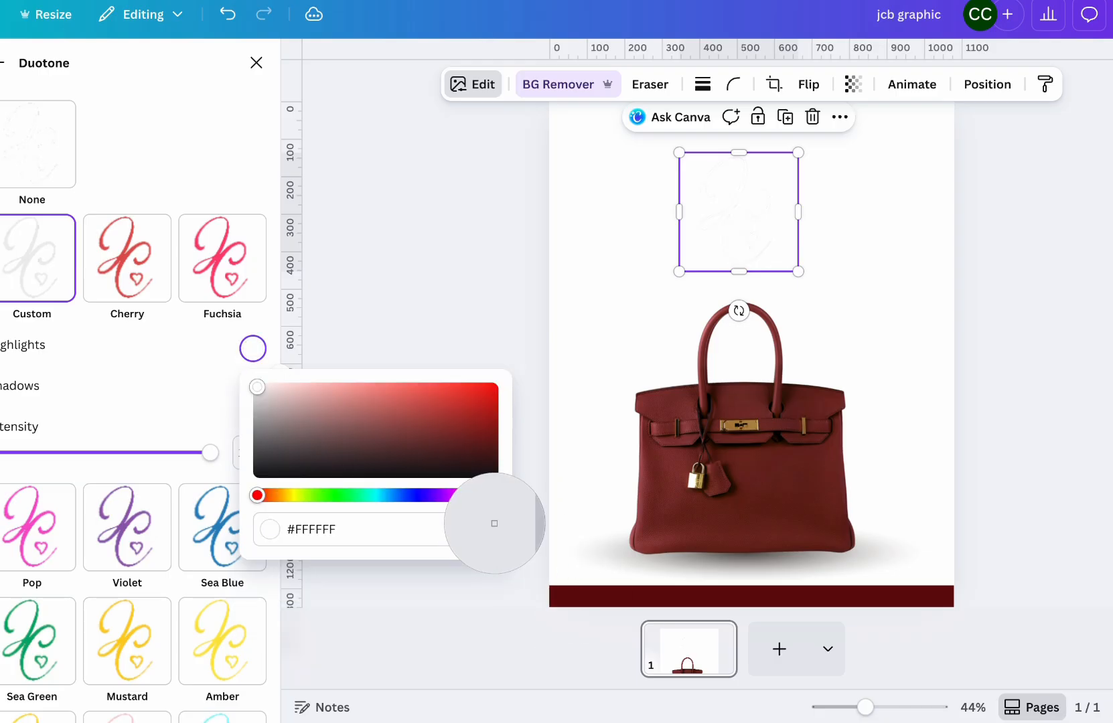
{"action": "left_click", "coordinate": [608, 605]}
{"action": "left_click", "coordinate": [216, 389]}
{"action": "left_click", "coordinate": [252, 389]}
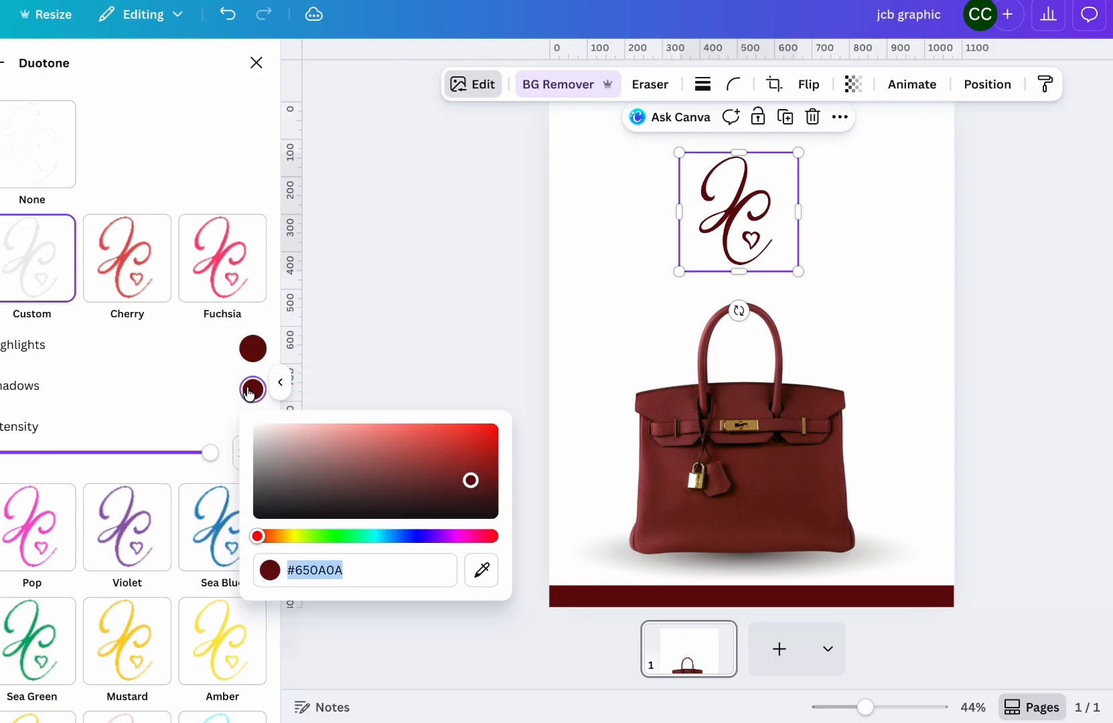
{"action": "left_click", "coordinate": [965, 271]}
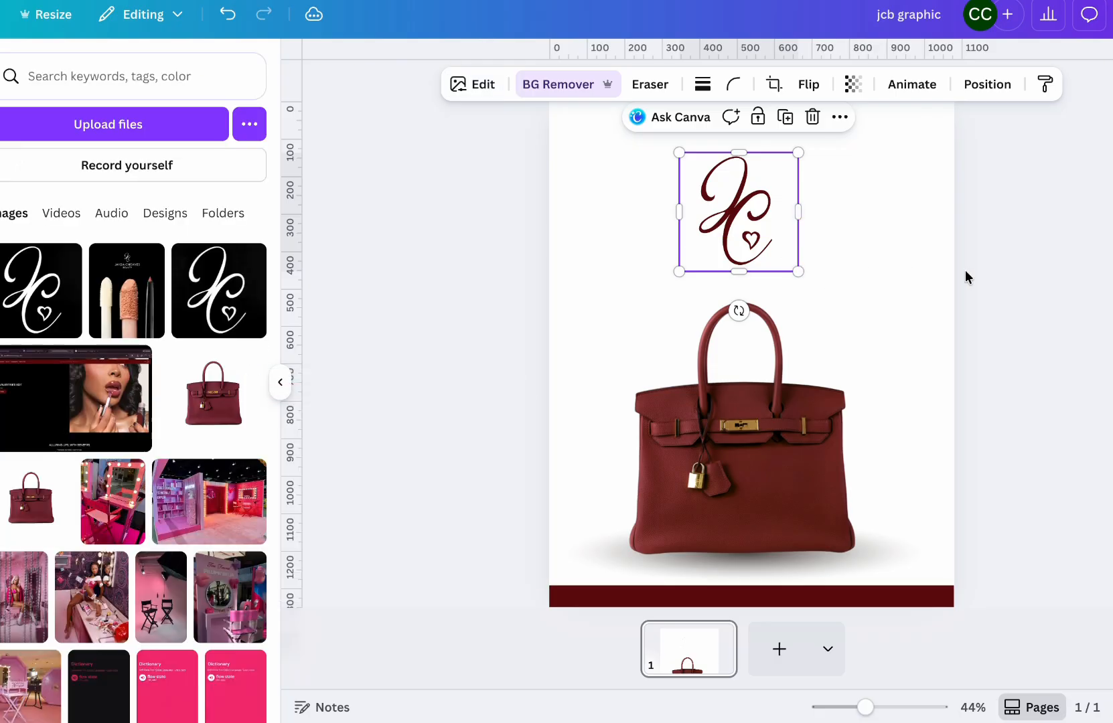
Shrink the dark red logo to a small mark and centre it near the page's upper edge.
{"action": "scroll", "coordinate": [827, 272], "scroll_direction": "up", "scroll_amount": 1}
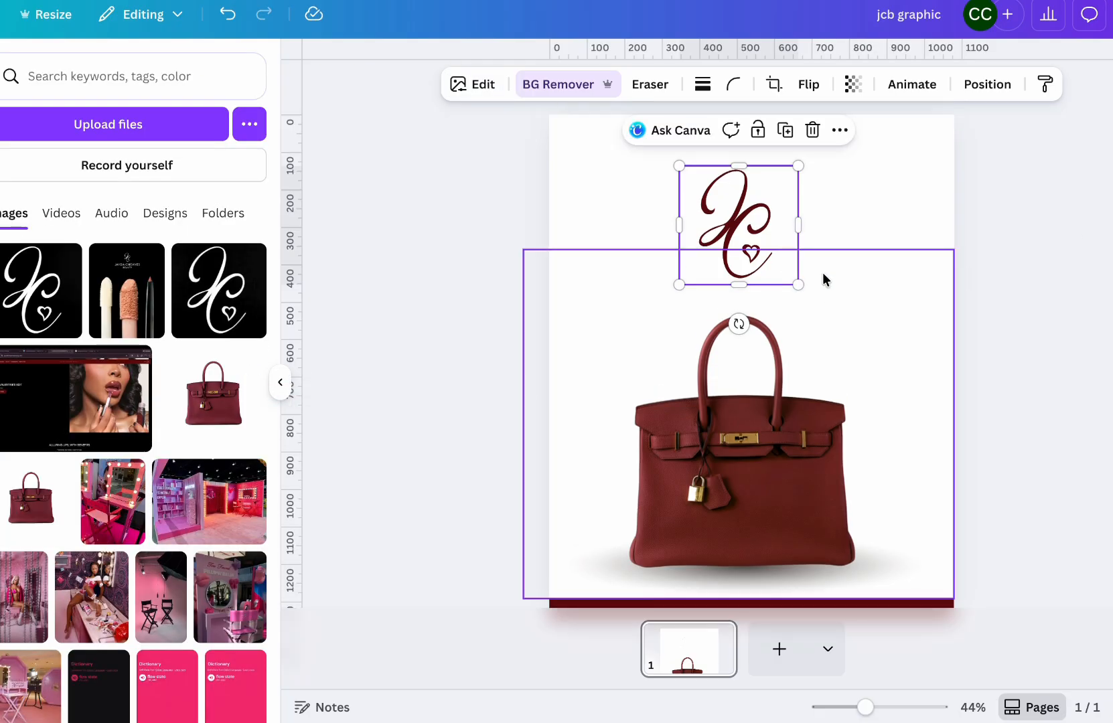
{"action": "left_click_drag", "start_coordinate": [798, 286], "coordinate": [750, 147]}
{"action": "left_click", "coordinate": [977, 220]}
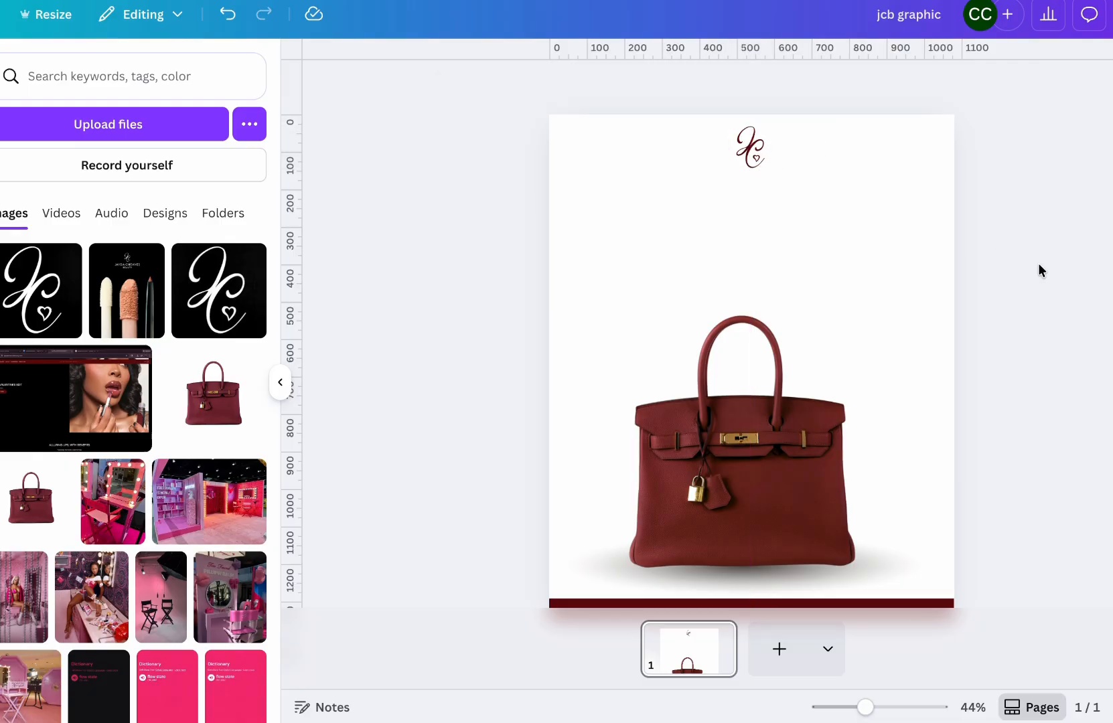
Shrink the PHEROMONE 01 perfume image to about 60 percent and move it above the bag's right side.
{"action": "scroll", "coordinate": [751, 348], "scroll_direction": "down", "scroll_amount": 1}
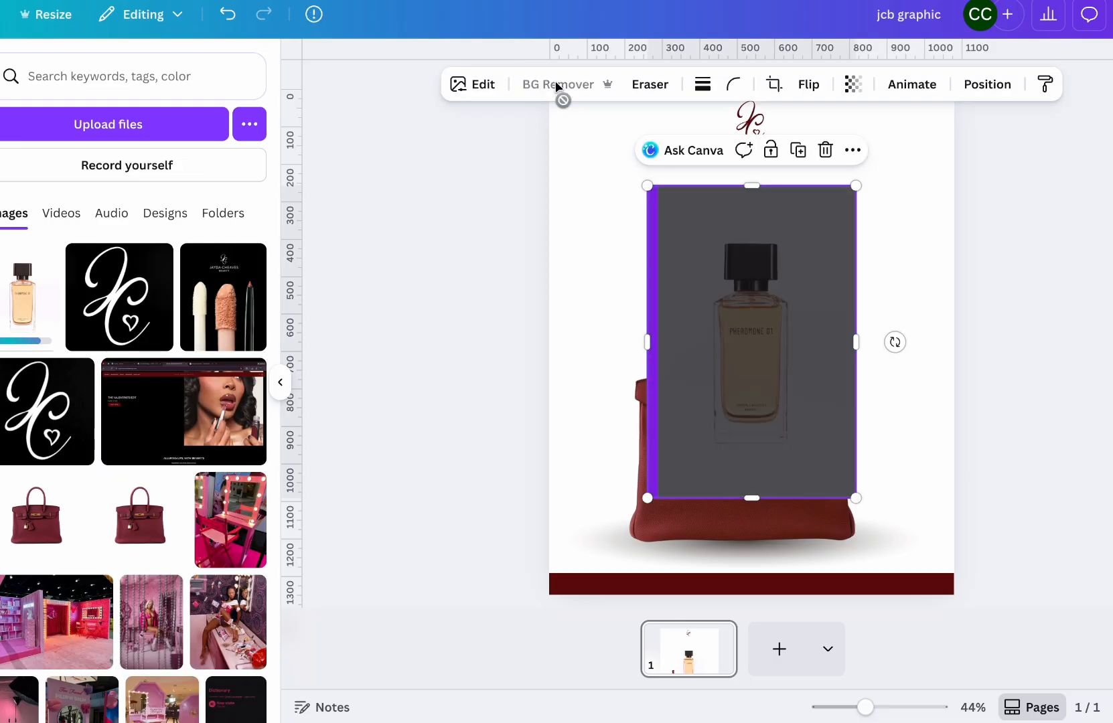
{"action": "left_click_drag", "start_coordinate": [647, 186], "coordinate": [733, 311]}
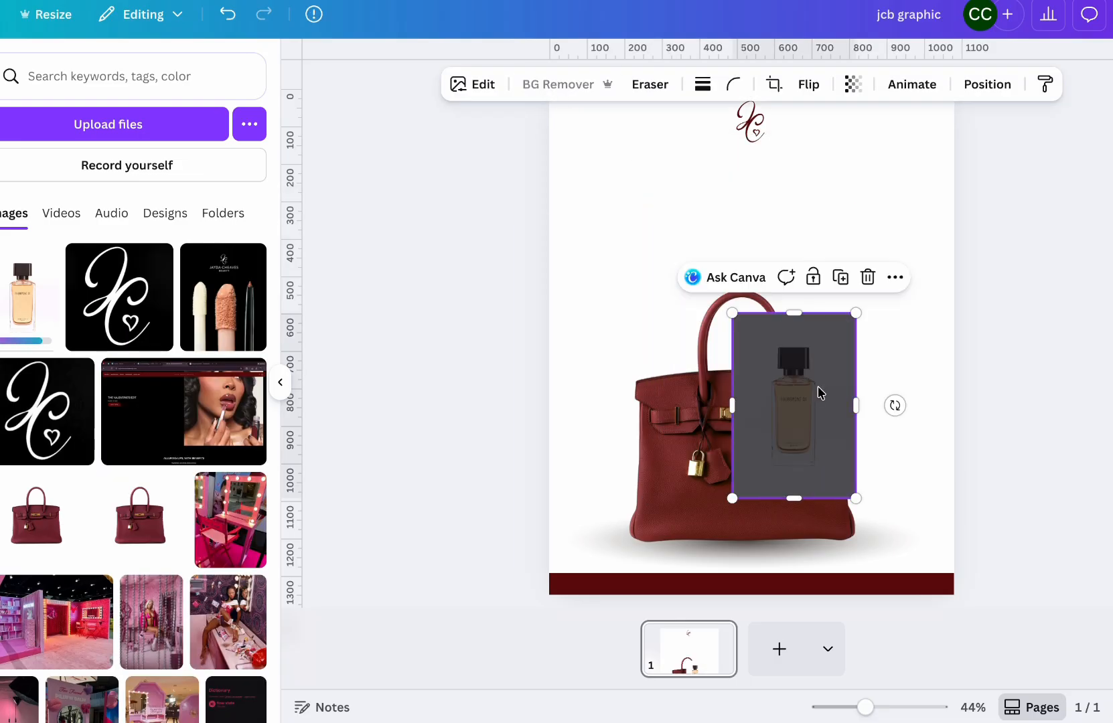
{"action": "left_click_drag", "start_coordinate": [820, 390], "coordinate": [884, 241]}
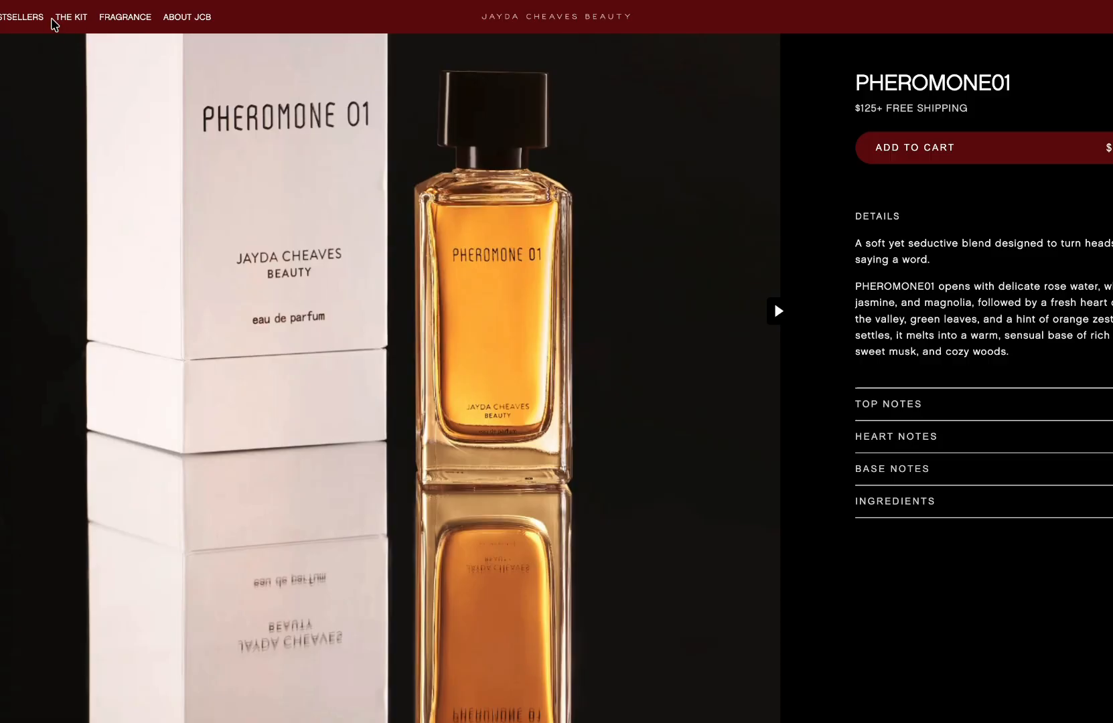
Browse the bestsellers on the Jayda Cheaves Beauty site and open the high shine lip gloss (ballet slipper) product page.
{"action": "left_click", "coordinate": [41, 18]}
{"action": "scroll", "coordinate": [204, 92], "scroll_direction": "down", "scroll_amount": 15}
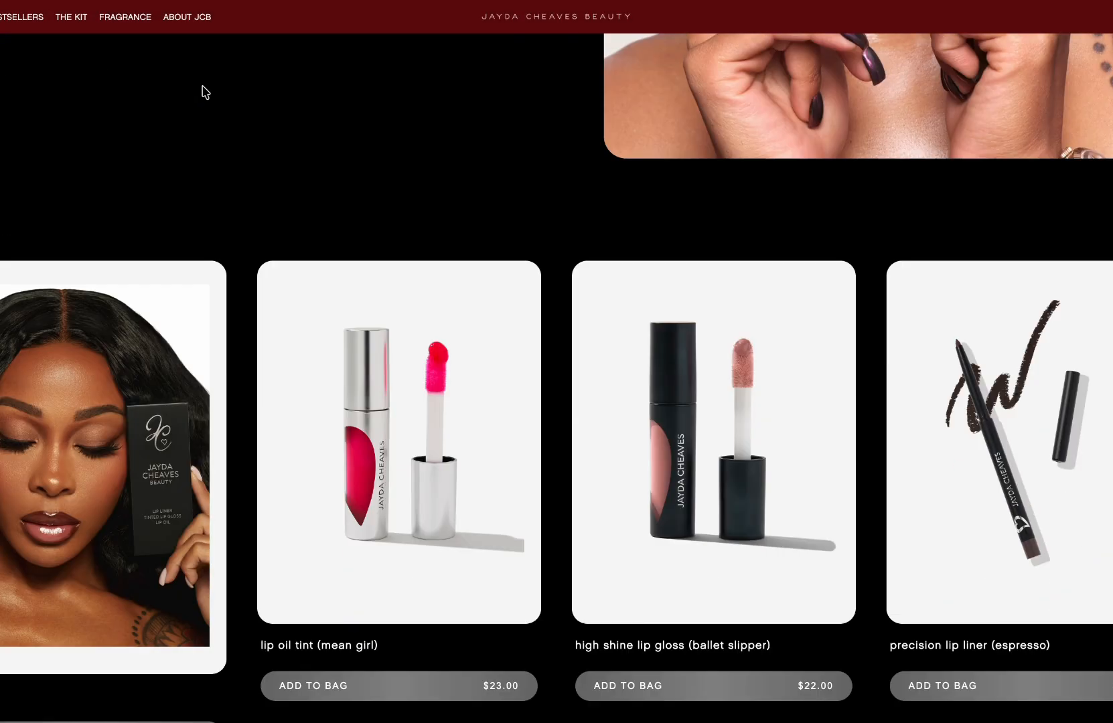
{"action": "scroll", "coordinate": [626, 202], "scroll_direction": "up", "scroll_amount": 2}
{"action": "scroll", "coordinate": [625, 203], "scroll_direction": "up", "scroll_amount": 5}
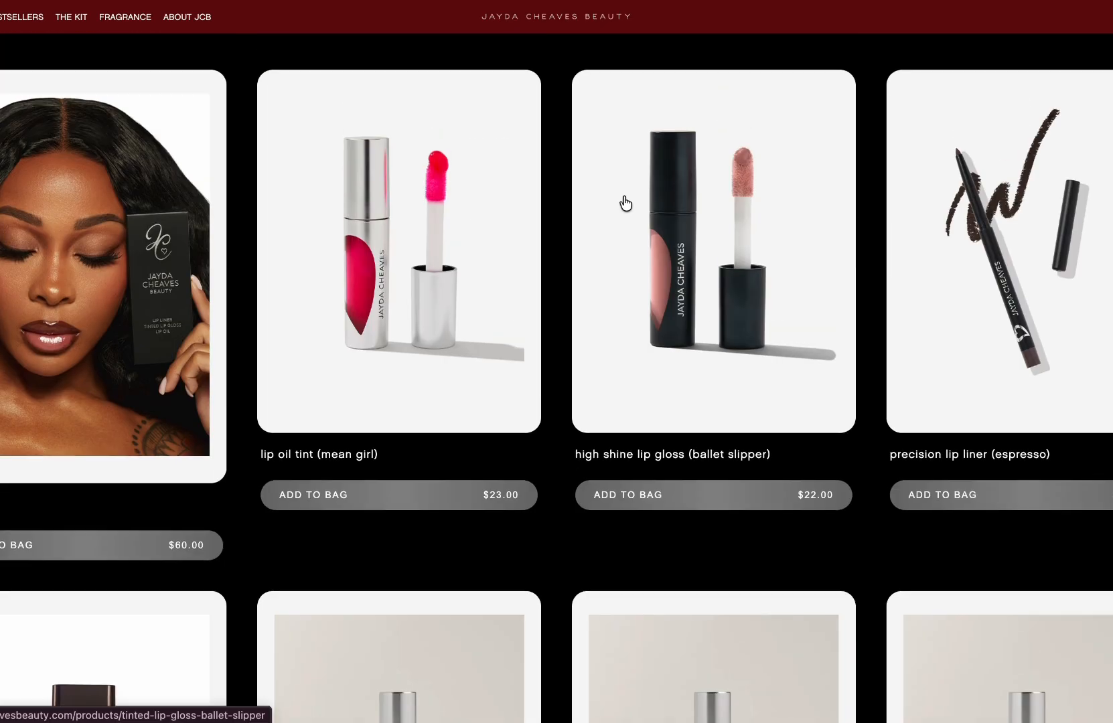
{"action": "left_click", "coordinate": [621, 203]}
{"action": "scroll", "coordinate": [534, 295], "scroll_direction": "down", "scroll_amount": 5}
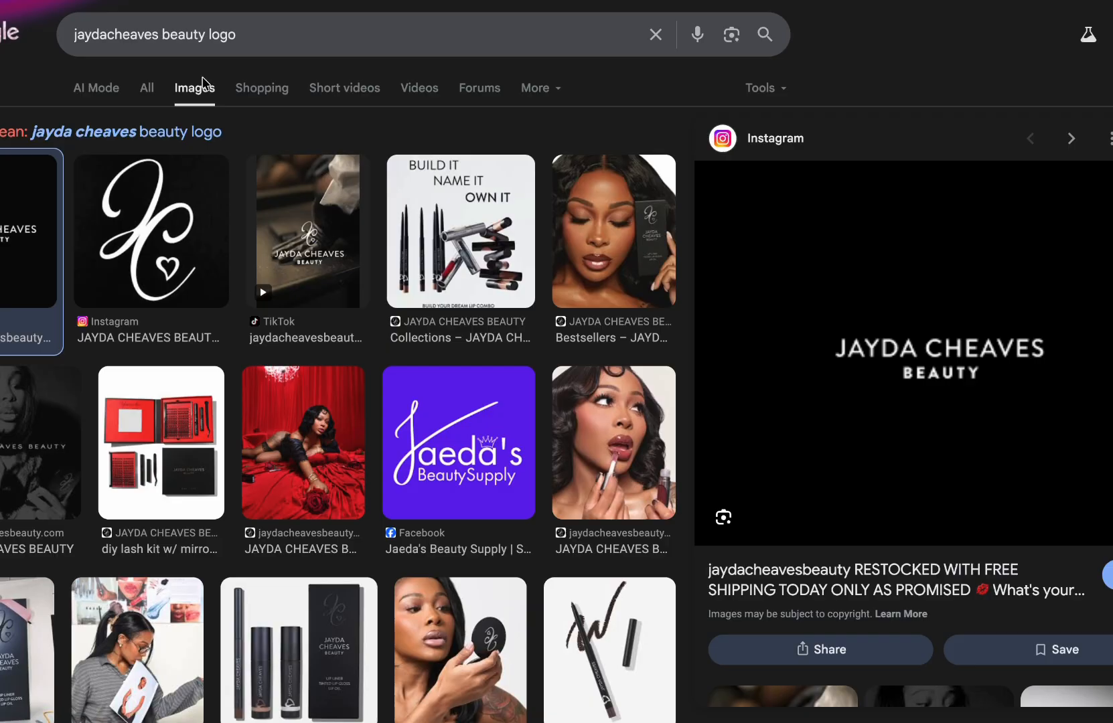
Search Google Images for "jaydacheaveslip gloss" and copy the high shine lip gloss (snobby b) picture.
{"action": "left_click_drag", "start_coordinate": [236, 35], "coordinate": [157, 39]}
{"action": "type", "text": "lip gloss"}
{"action": "key", "text": "Return"}
{"action": "left_click", "coordinate": [839, 309]}
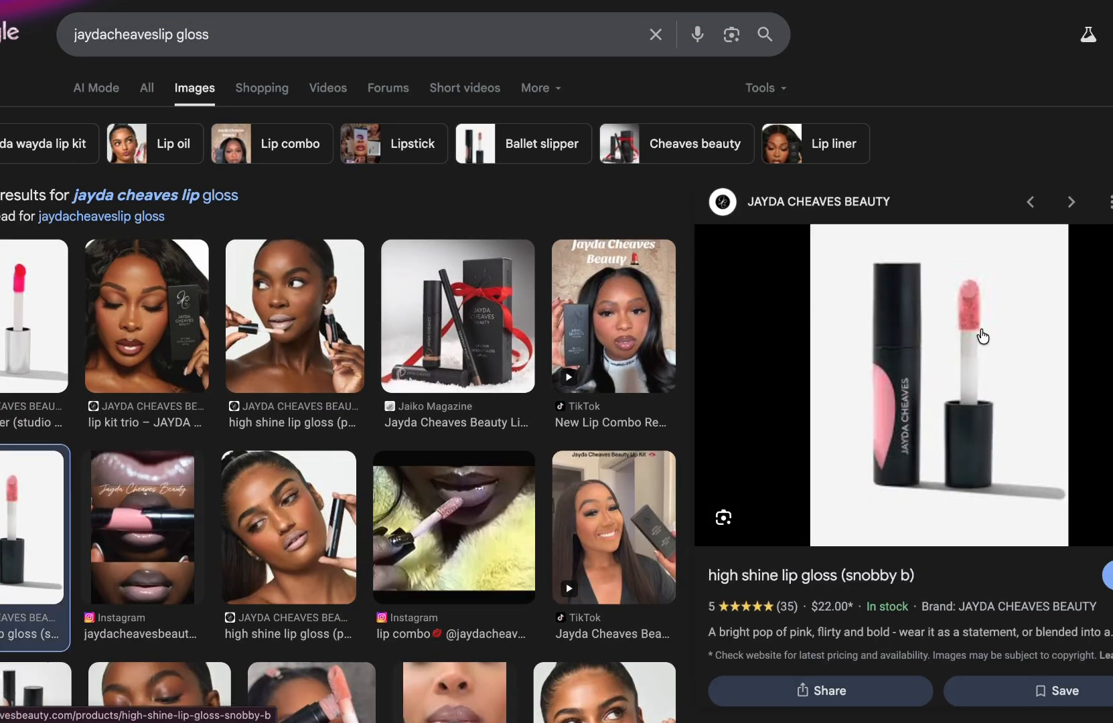
{"action": "right_click", "coordinate": [981, 332]}
{"action": "left_click", "coordinate": [994, 570]}
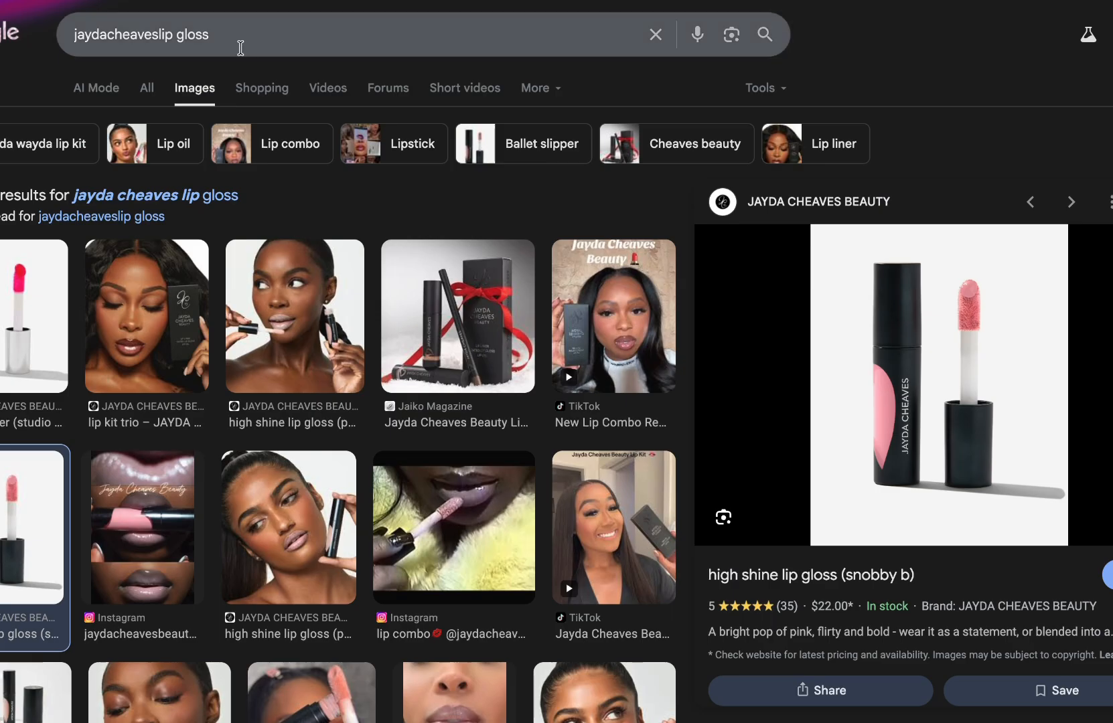
Copy the picture of the silver lip oil tube with the bright red applicator from the image results.
{"action": "left_click", "coordinate": [33, 315]}
{"action": "right_click", "coordinate": [950, 418]}
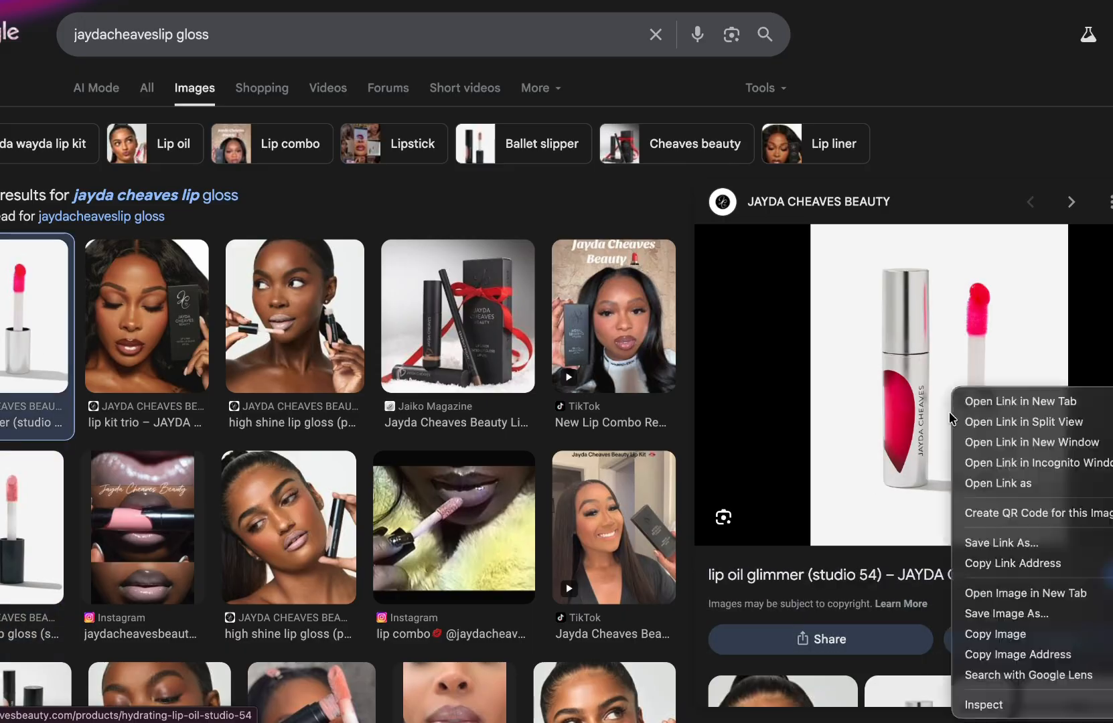
{"action": "left_click", "coordinate": [1004, 636]}
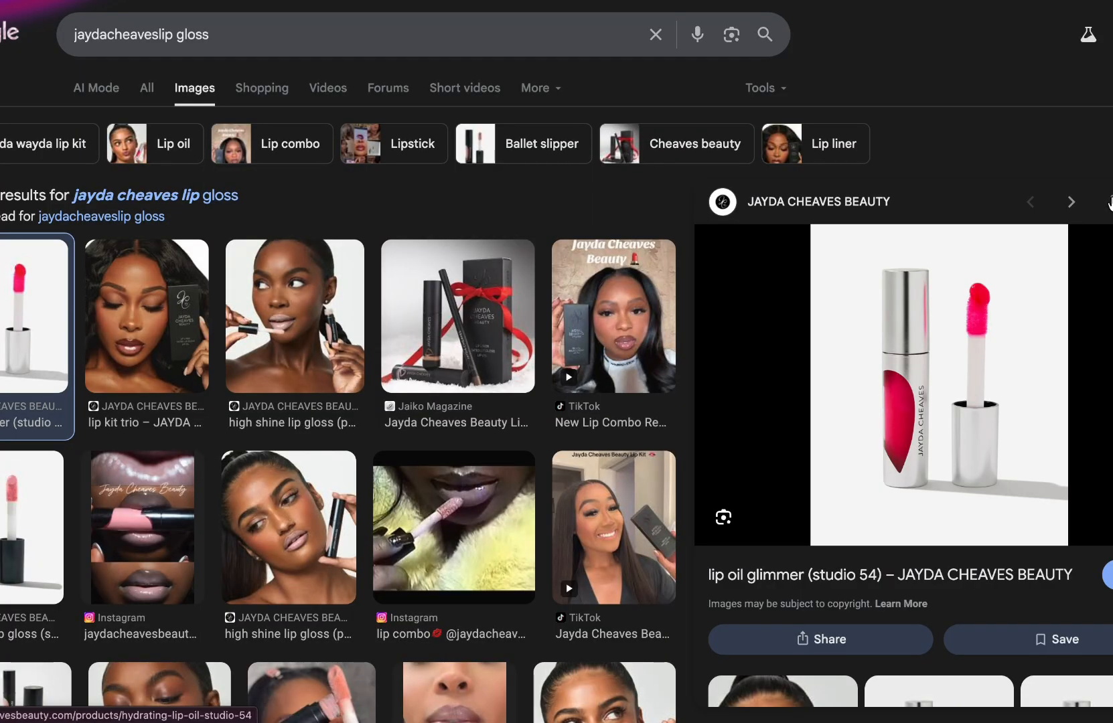
Look further down the image results and open the lip oil glimmer (studio 54) product page.
{"action": "left_click", "coordinate": [1110, 203]}
{"action": "scroll", "coordinate": [1097, 248], "scroll_direction": "down", "scroll_amount": 8}
{"action": "left_click", "coordinate": [1101, 402]}
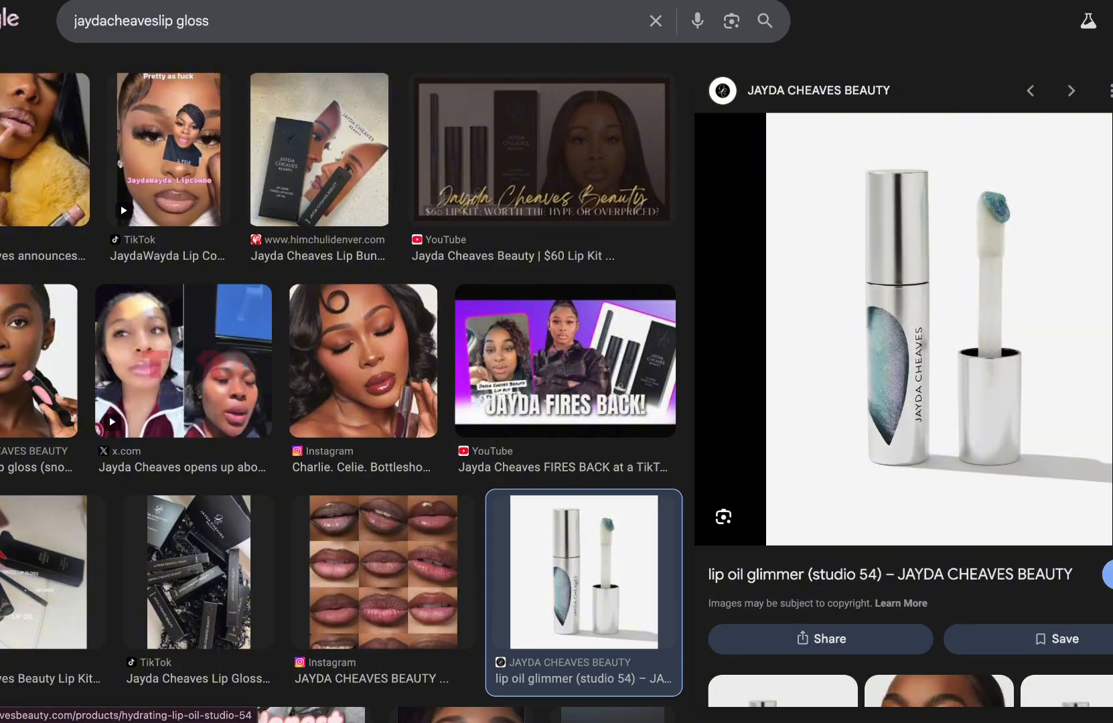
{"action": "left_click", "coordinate": [805, 573]}
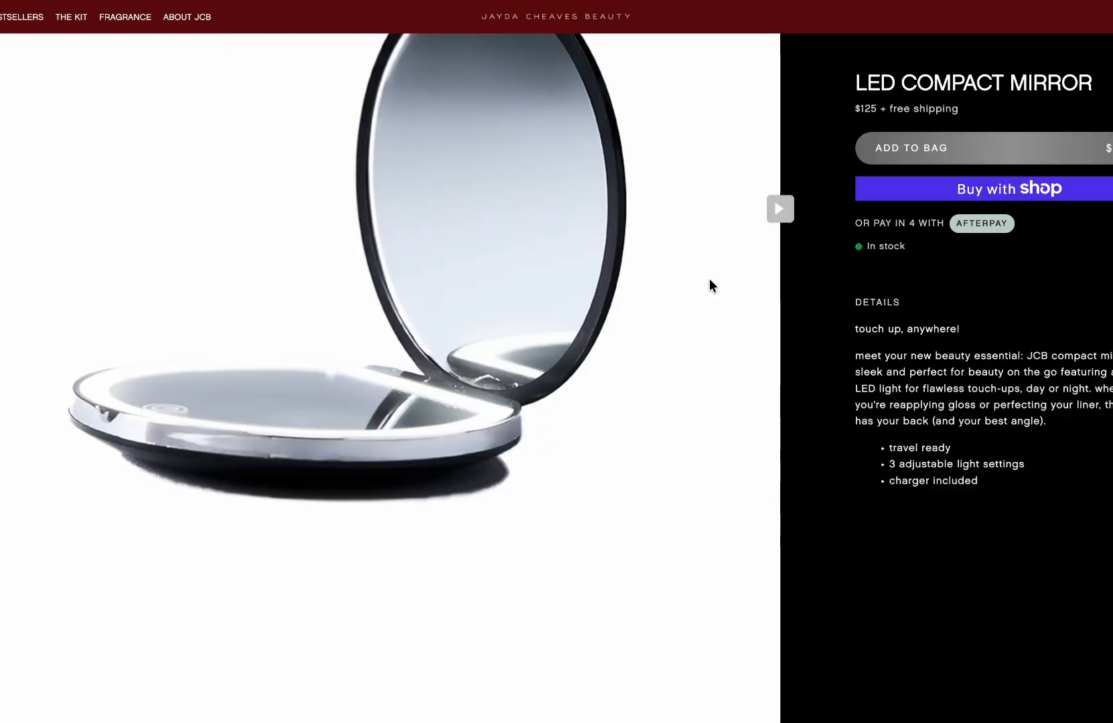
Go through the LED Compact Mirror's product pictures on the brand site for one that suits the graphic.
{"action": "right_click", "coordinate": [602, 309]}
{"action": "left_click", "coordinate": [630, 343]}
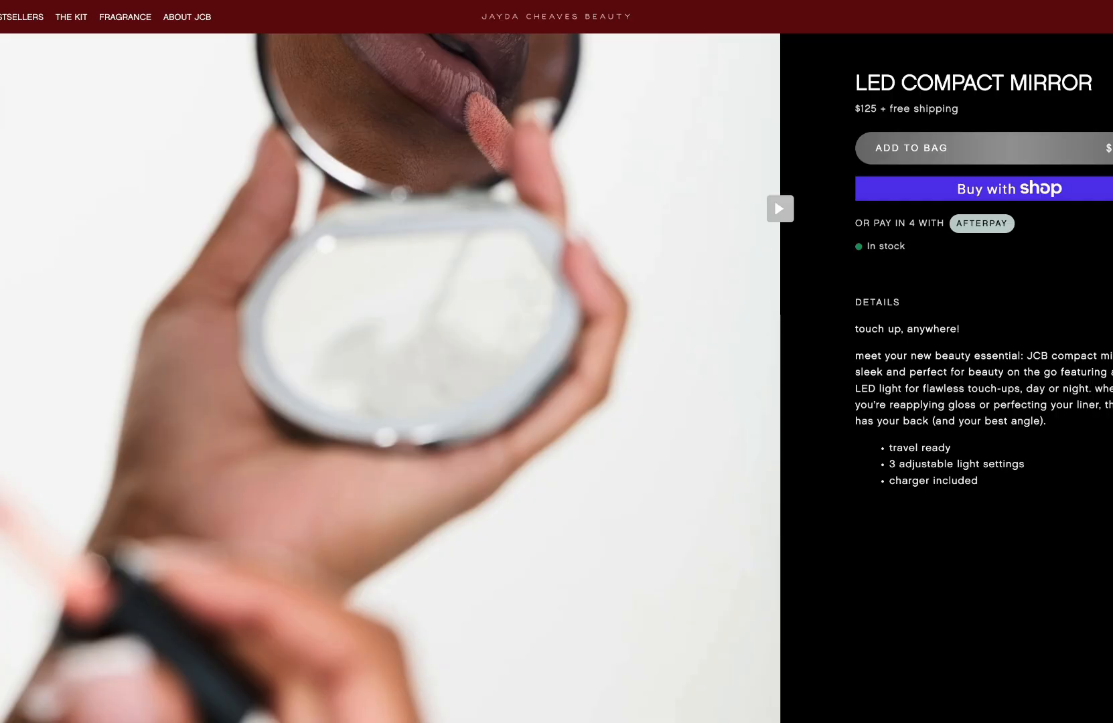
{"action": "left_click", "coordinate": [779, 215]}
{"action": "left_click", "coordinate": [778, 215]}
{"action": "left_click", "coordinate": [778, 215]}
{"action": "left_click", "coordinate": [778, 215]}
{"action": "right_click", "coordinate": [562, 301]}
{"action": "left_click", "coordinate": [590, 357]}
{"action": "left_click", "coordinate": [775, 219]}
{"action": "left_click", "coordinate": [775, 218]}
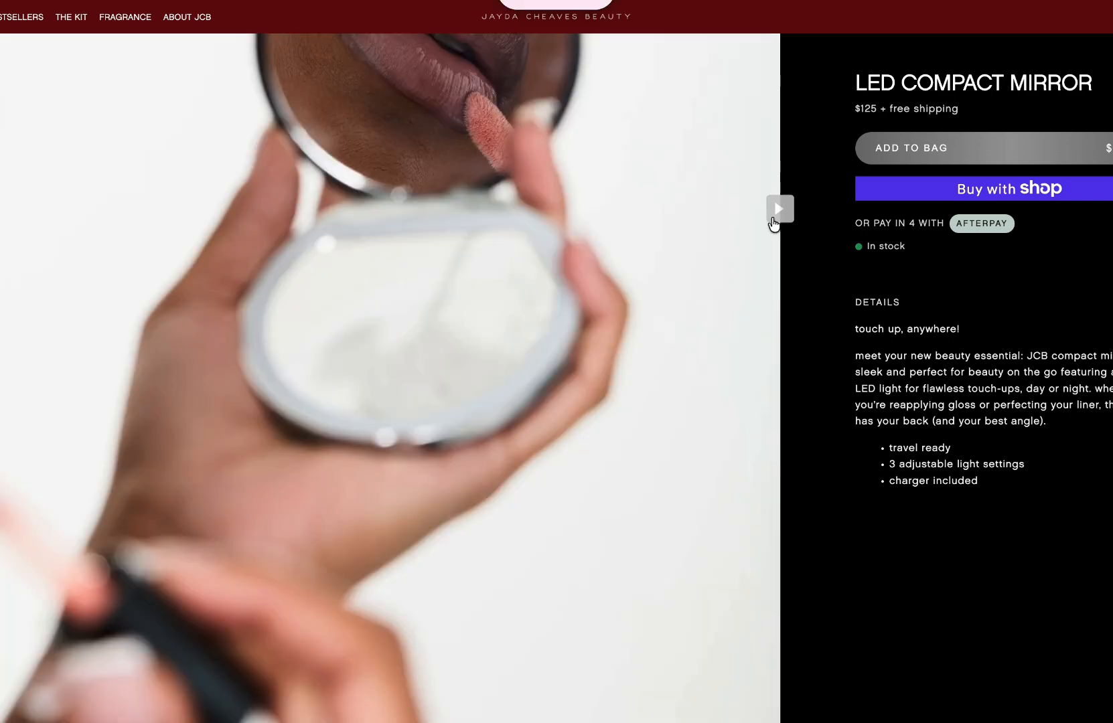
Copy the picture of the closed black compact with the logo lid and paste it into the Canva design.
{"action": "right_click", "coordinate": [407, 256]}
{"action": "left_click", "coordinate": [447, 312]}
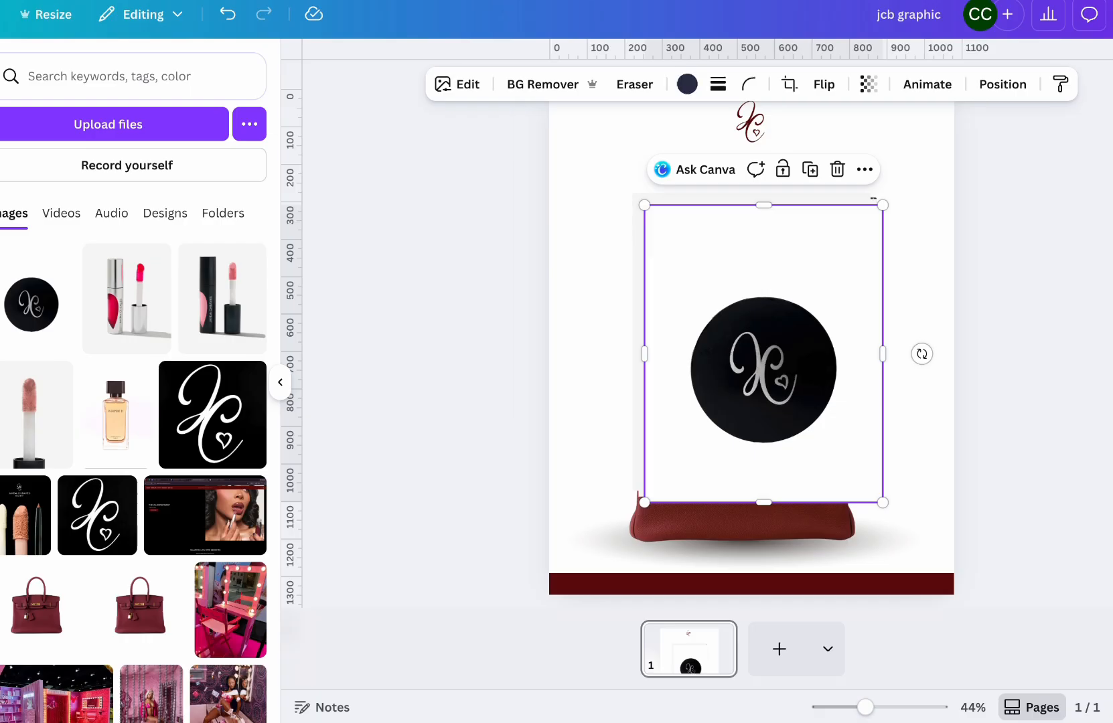
{"action": "key", "text": "ctrl+v"}
{"action": "left_click_drag", "start_coordinate": [893, 253], "coordinate": [700, 269]}
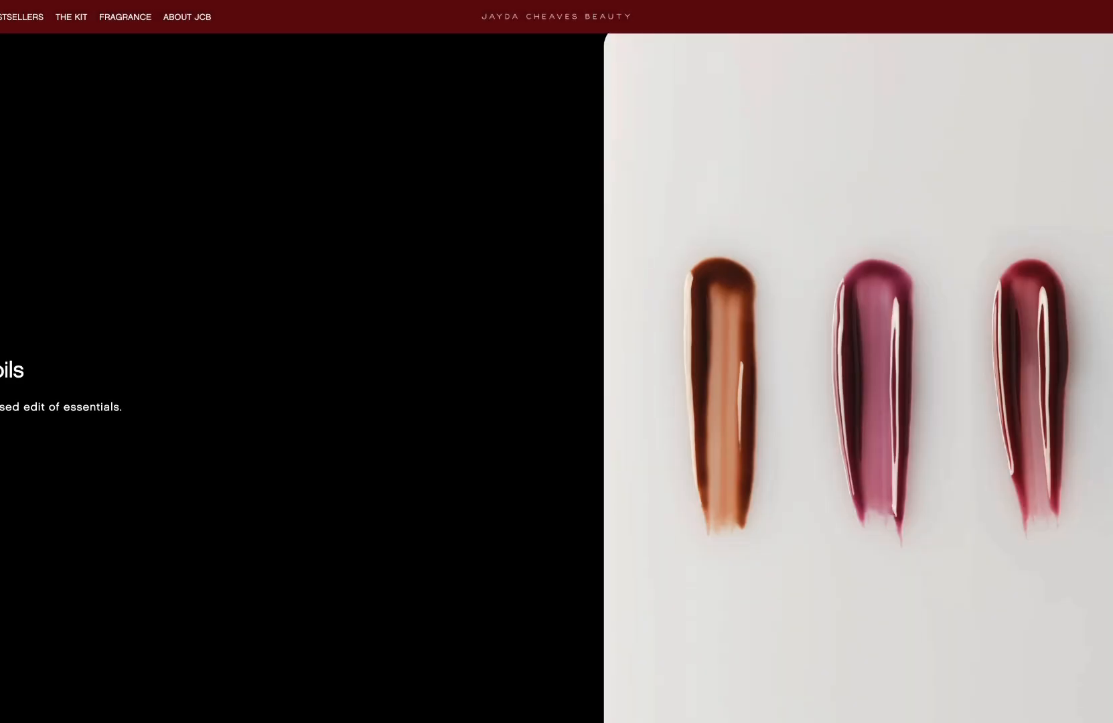
Open the lip oil (celie) product from the lip oils collection and copy its picture of the dark red tube.
{"action": "scroll", "coordinate": [496, 193], "scroll_direction": "down", "scroll_amount": 5}
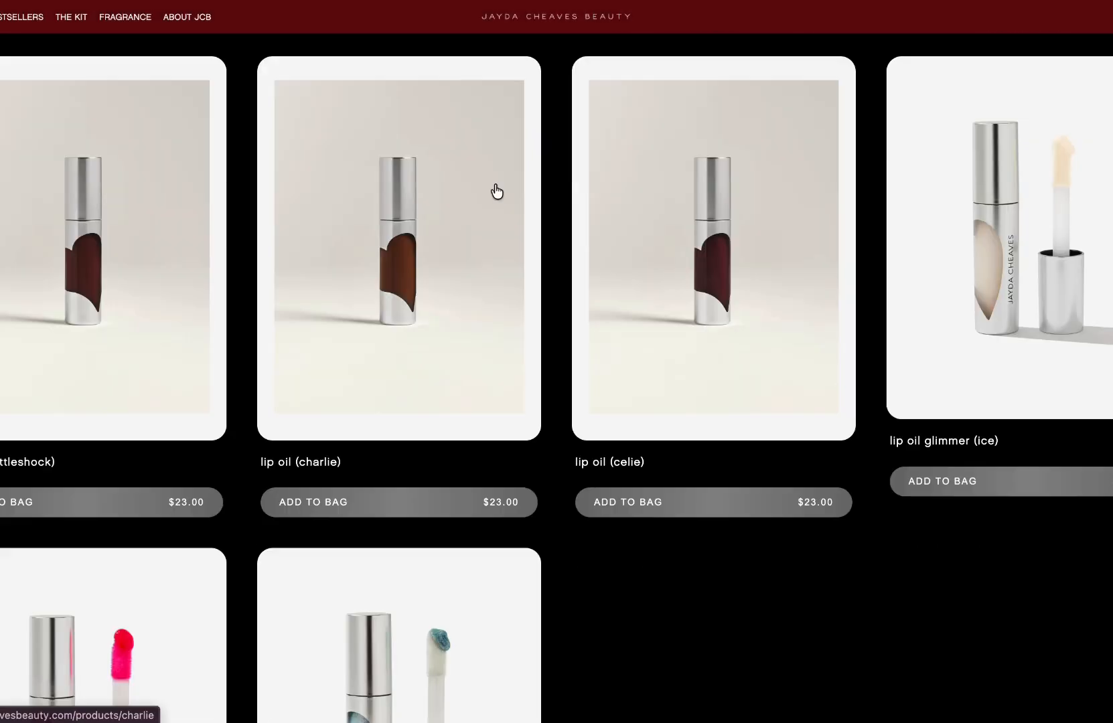
{"action": "scroll", "coordinate": [678, 196], "scroll_direction": "down", "scroll_amount": 2}
{"action": "left_click", "coordinate": [689, 204]}
{"action": "right_click", "coordinate": [386, 377]}
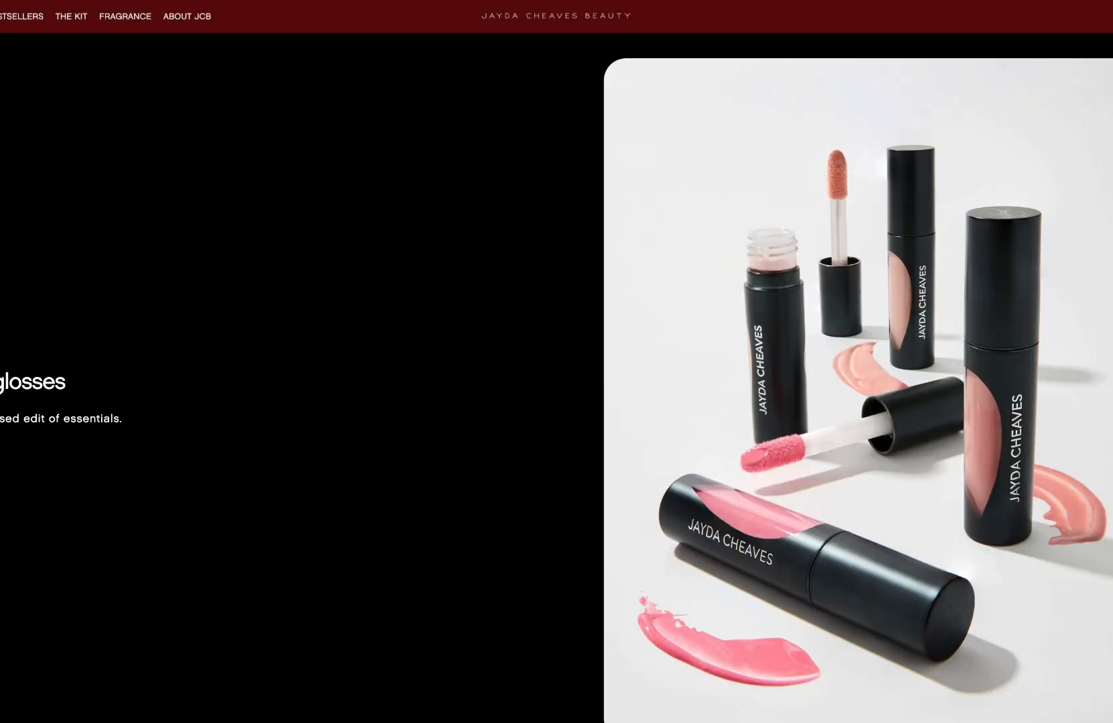
Open the high shine lip gloss (amour) product page from the lip glosses collection.
{"action": "scroll", "coordinate": [831, 221], "scroll_direction": "down", "scroll_amount": 8}
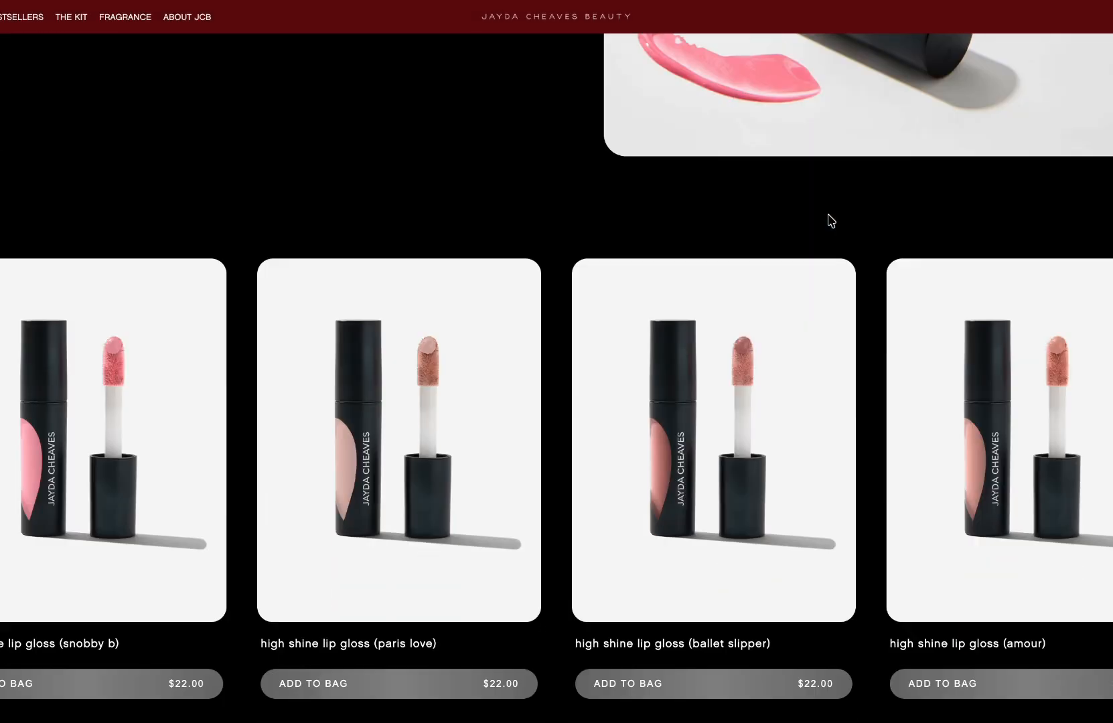
{"action": "scroll", "coordinate": [830, 221], "scroll_direction": "down", "scroll_amount": 5}
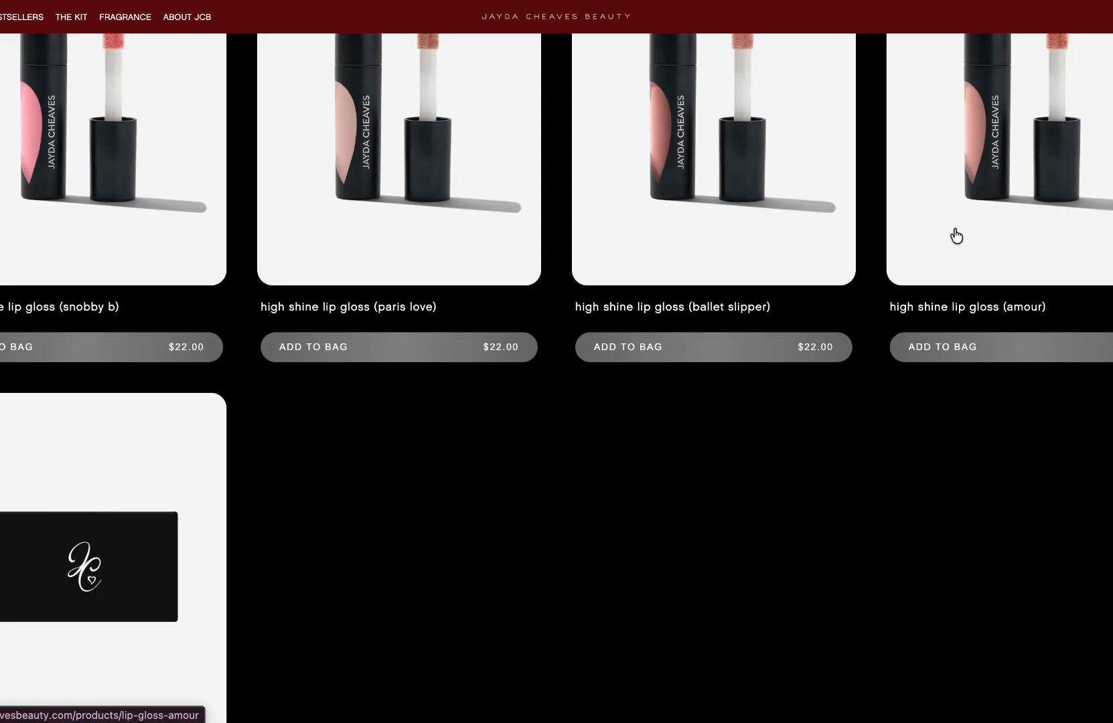
{"action": "left_click", "coordinate": [956, 236]}
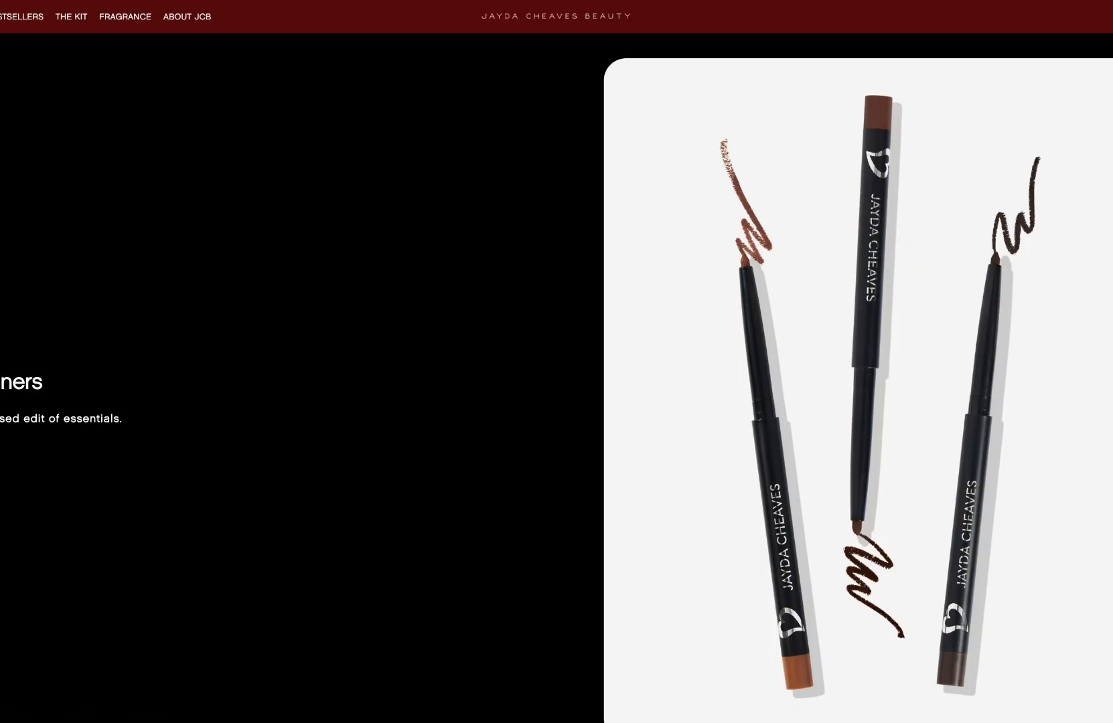
Open the precision lip liner (mocha) product page from the lip liners collection and copy a product picture.
{"action": "scroll", "coordinate": [27, 117], "scroll_direction": "down", "scroll_amount": 15}
{"action": "scroll", "coordinate": [377, 246], "scroll_direction": "up", "scroll_amount": 3}
{"action": "left_click", "coordinate": [378, 246]}
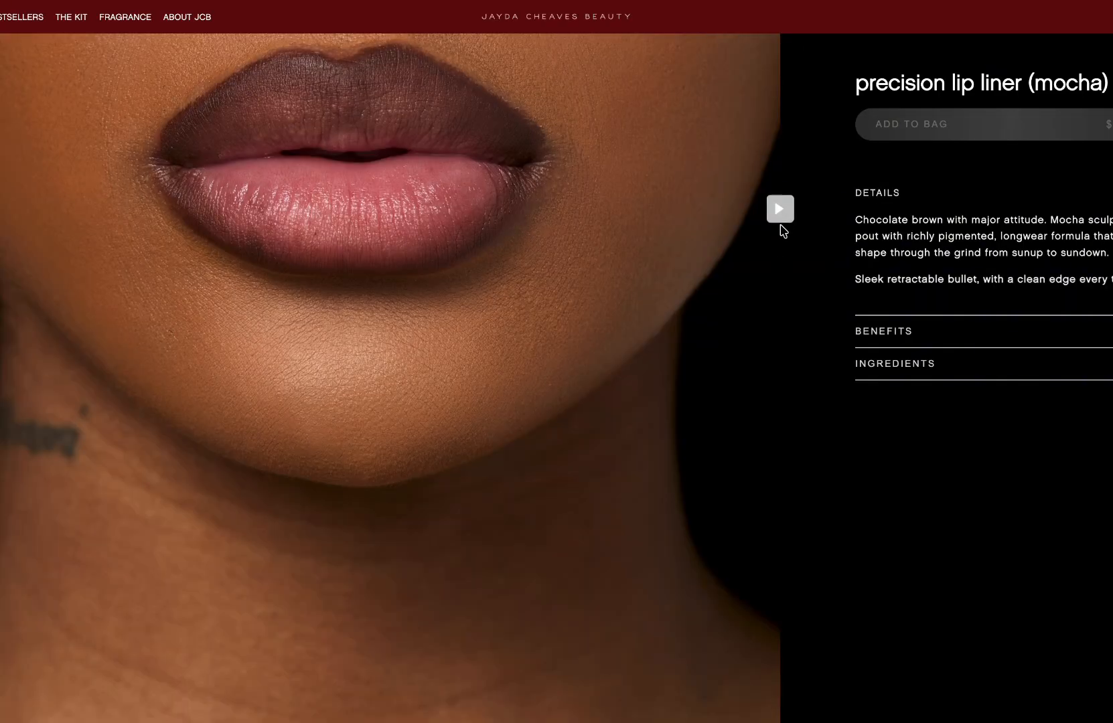
{"action": "right_click", "coordinate": [578, 318]}
{"action": "left_click", "coordinate": [622, 373]}
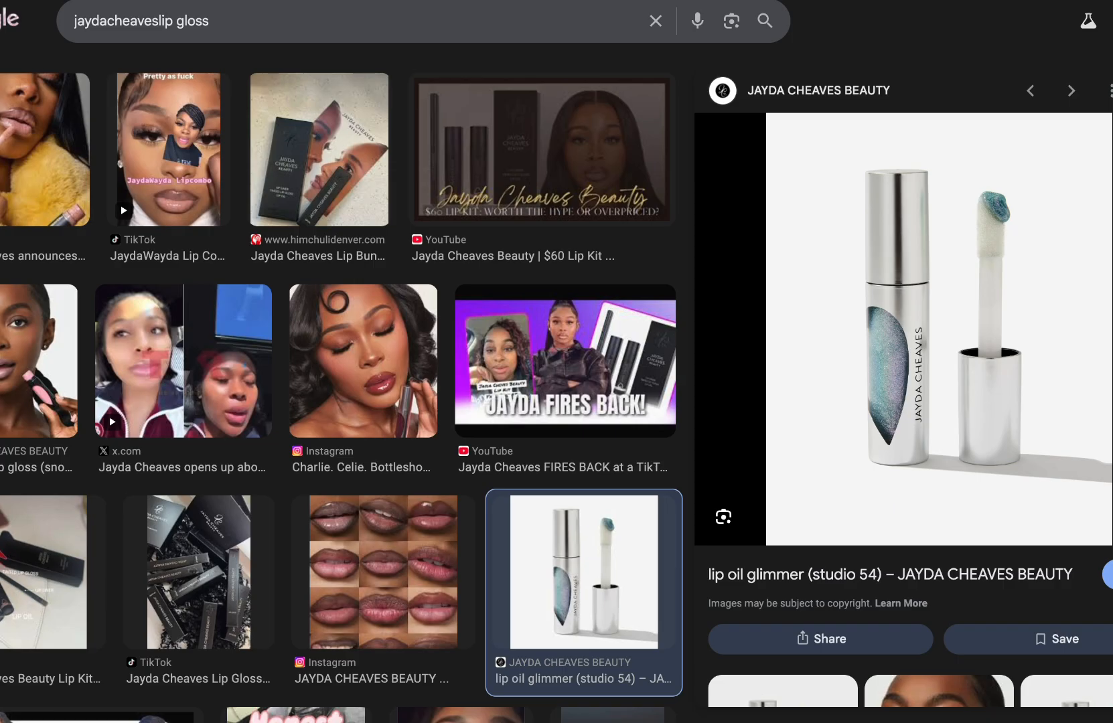
Search Google Images for "jaydacheaveslip lineer" and open the picture of the three lip liners with swatches.
{"action": "left_click_drag", "start_coordinate": [212, 22], "coordinate": [169, 30]}
{"action": "type", "text": "lineer"}
{"action": "key", "text": "Return"}
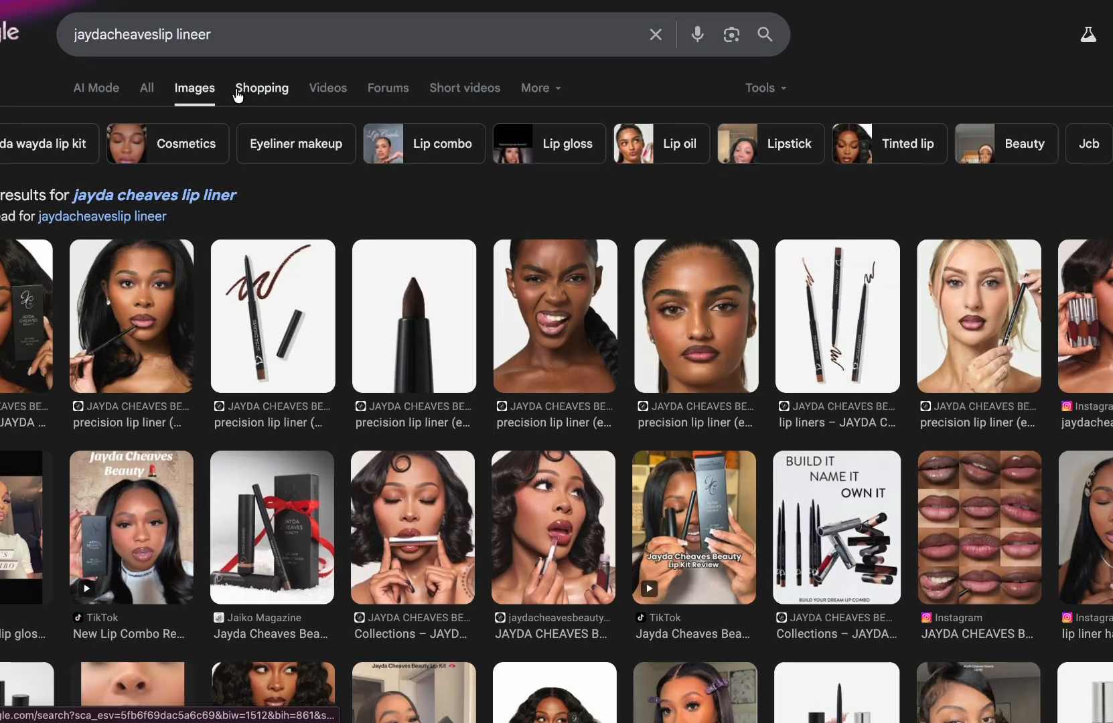
{"action": "left_click", "coordinate": [154, 552]}
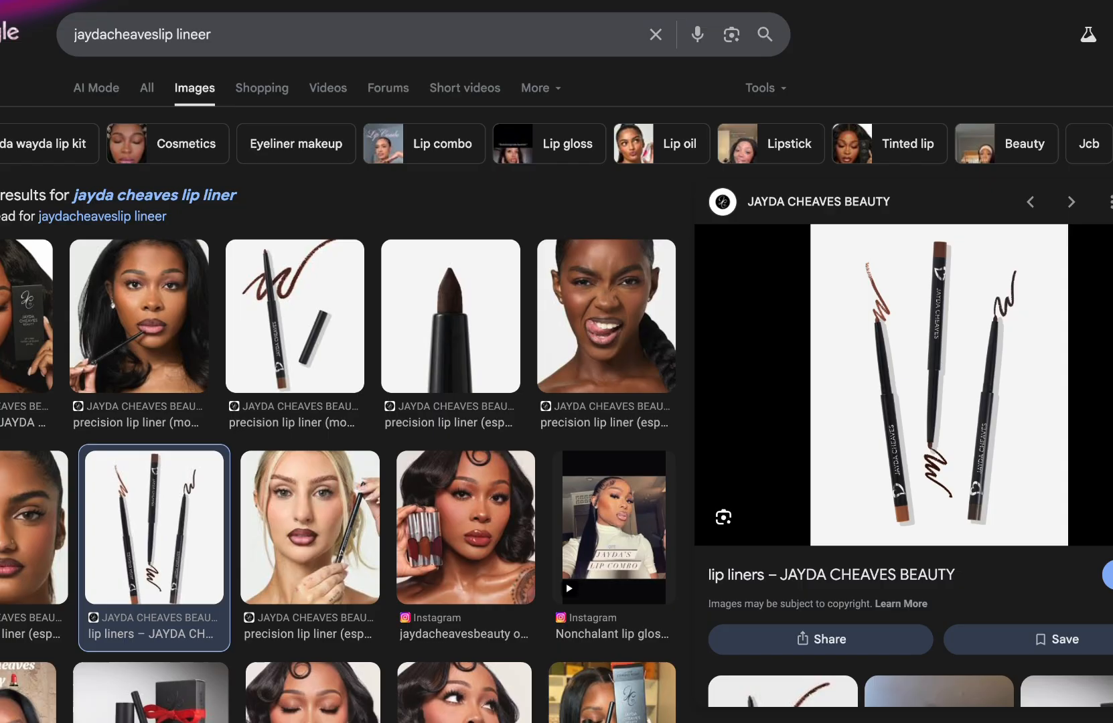
Look through the rest of the lip liner image results for another suitable product picture.
{"action": "scroll", "coordinate": [910, 402], "scroll_direction": "down", "scroll_amount": 10}
{"action": "left_click", "coordinate": [938, 561]}
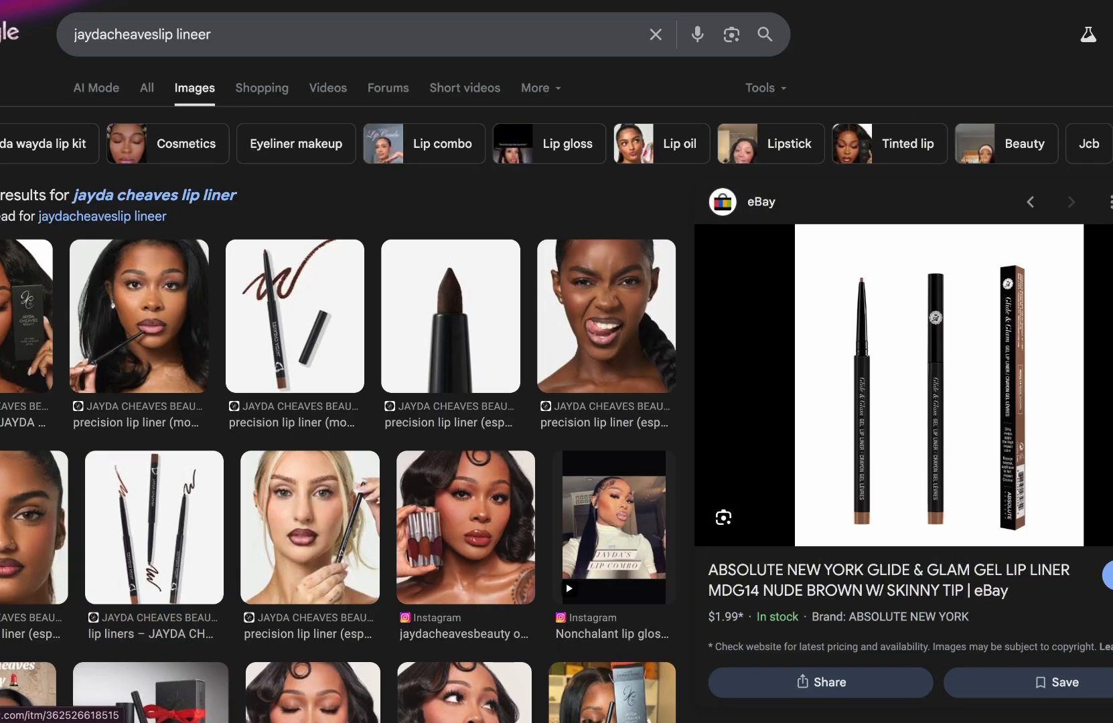
{"action": "left_click", "coordinate": [1111, 202]}
{"action": "scroll", "coordinate": [937, 388], "scroll_direction": "down", "scroll_amount": 7}
{"action": "scroll", "coordinate": [479, 433], "scroll_direction": "down", "scroll_amount": 10}
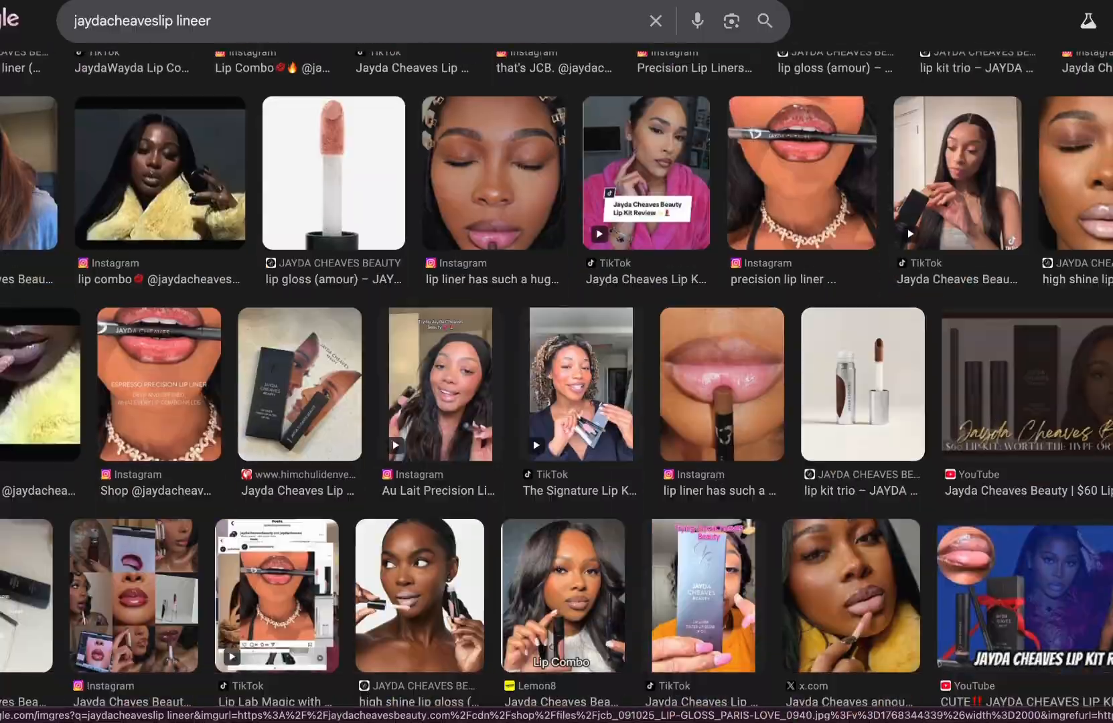
{"action": "scroll", "coordinate": [506, 322], "scroll_direction": "up", "scroll_amount": 15}
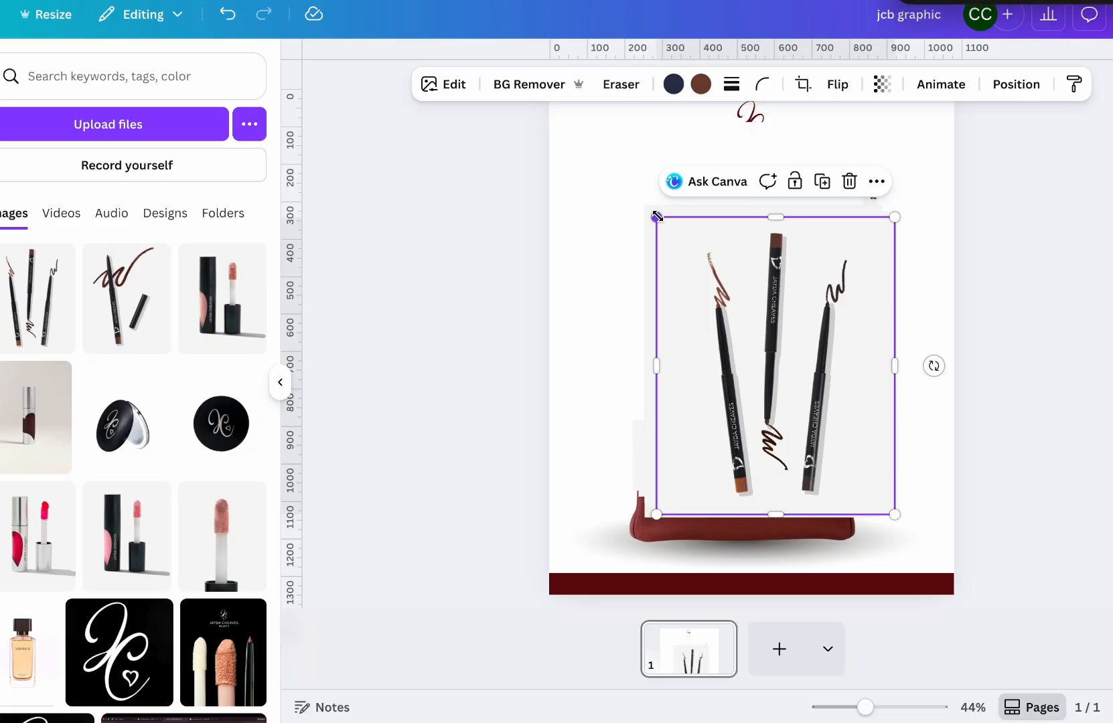
Shrink the picture of three lip liners in the Canva design and select the Pixel Eraser for the bright red lip oil.
{"action": "left_click_drag", "start_coordinate": [656, 215], "coordinate": [790, 303]}
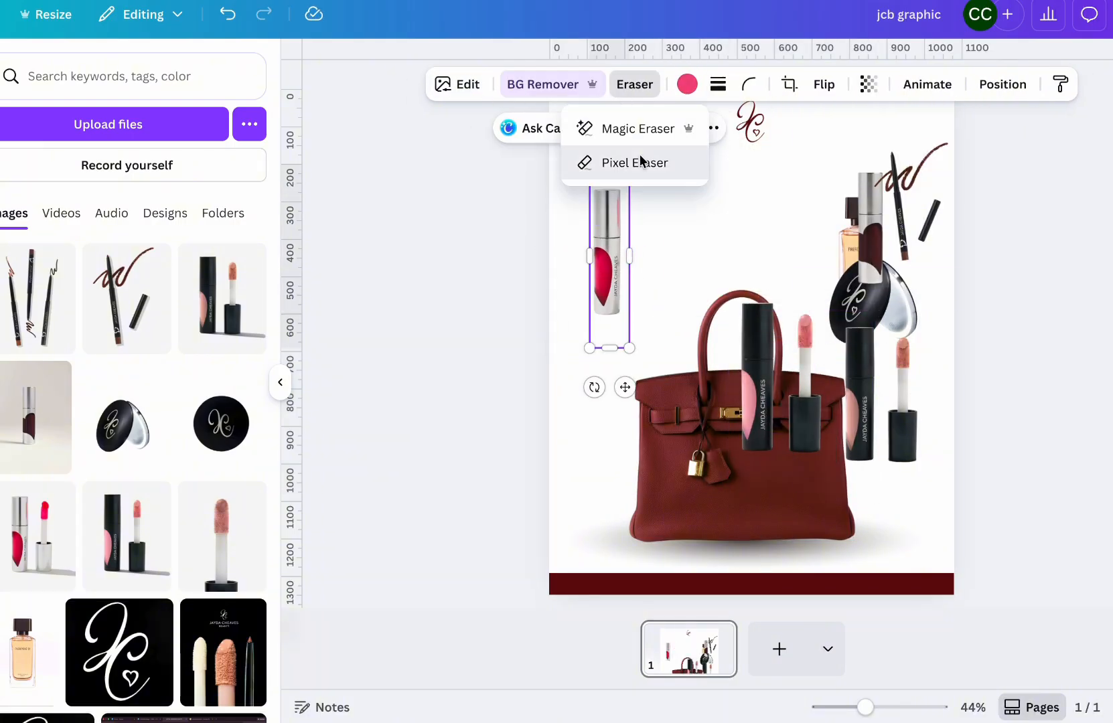
{"action": "left_click", "coordinate": [634, 162]}
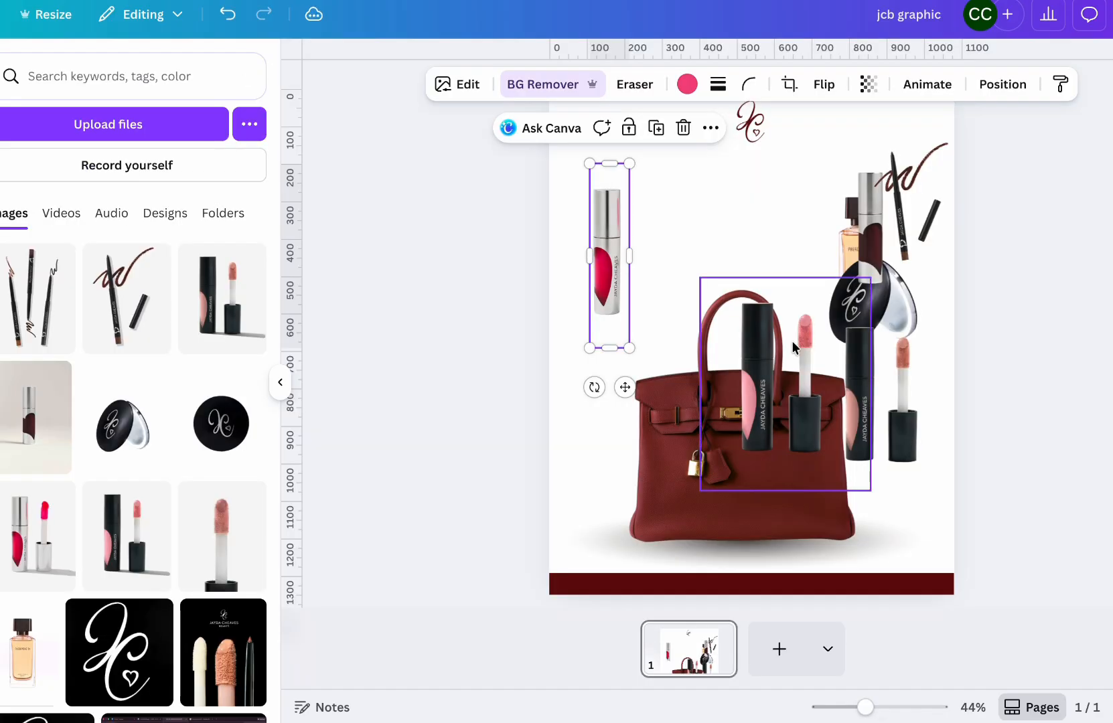
Erase the applicator from the pink lip gloss picture, then shrink the tube and place it beside the bright red lip oil.
{"action": "left_click", "coordinate": [791, 341]}
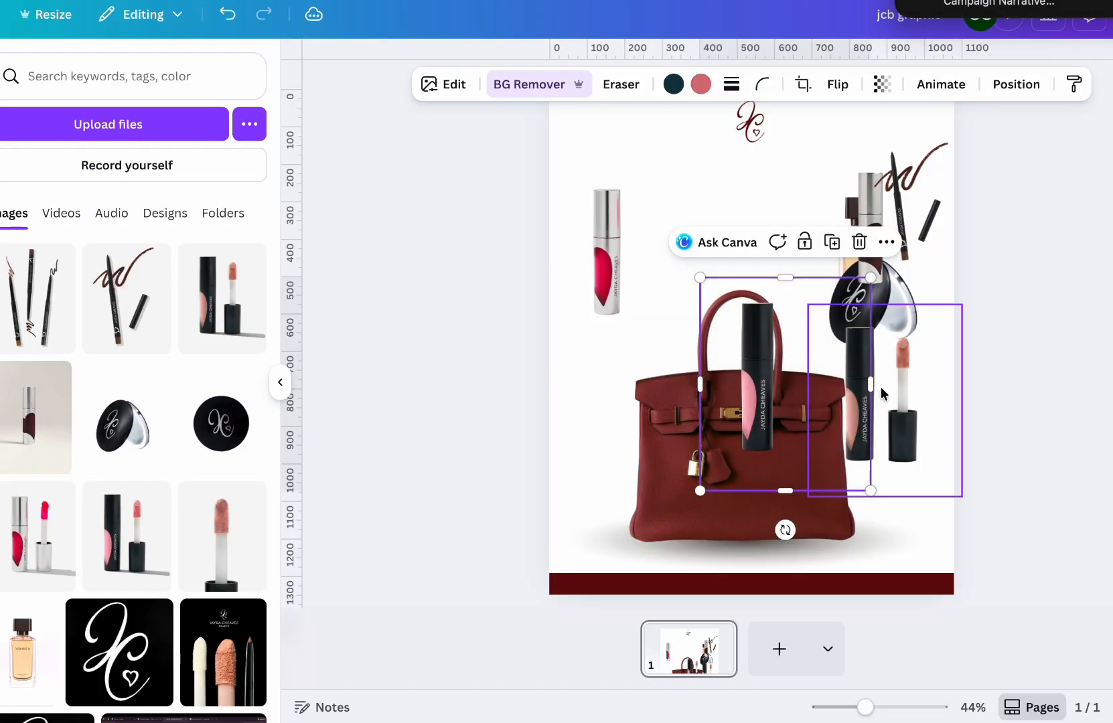
{"action": "left_click_drag", "start_coordinate": [870, 375], "coordinate": [631, 276]}
{"action": "left_click_drag", "start_coordinate": [701, 378], "coordinate": [690, 353]}
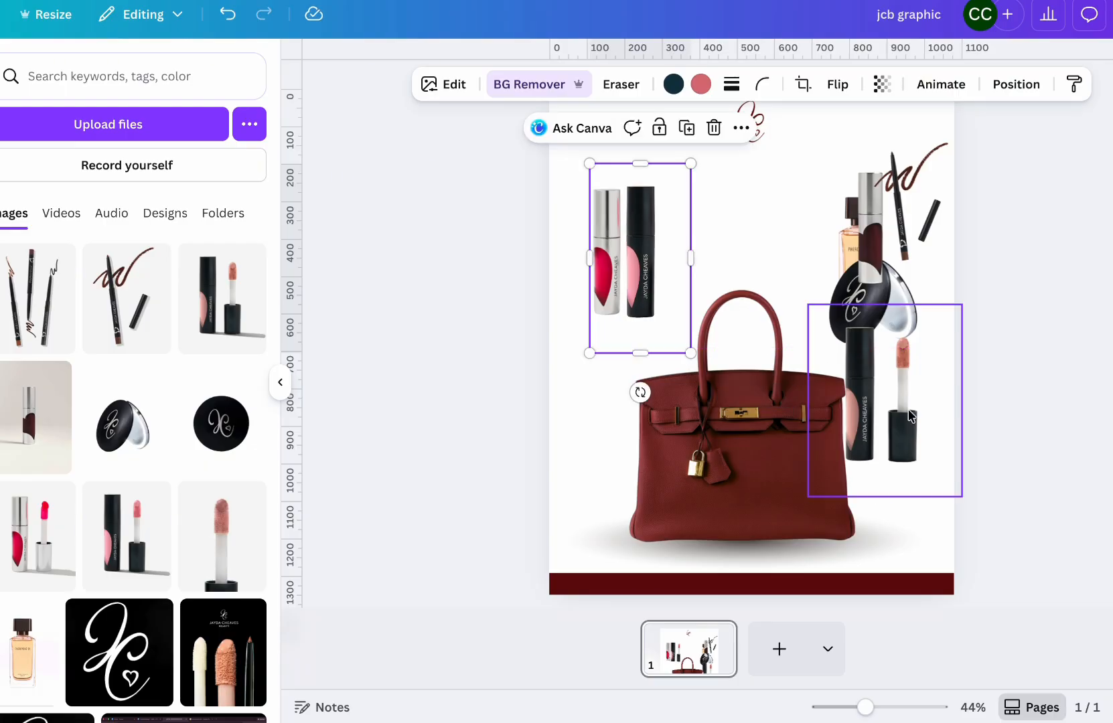
Erase the applicator from the nude lip gloss picture and line the tube up beside the pink gloss.
{"action": "left_click", "coordinate": [910, 416]}
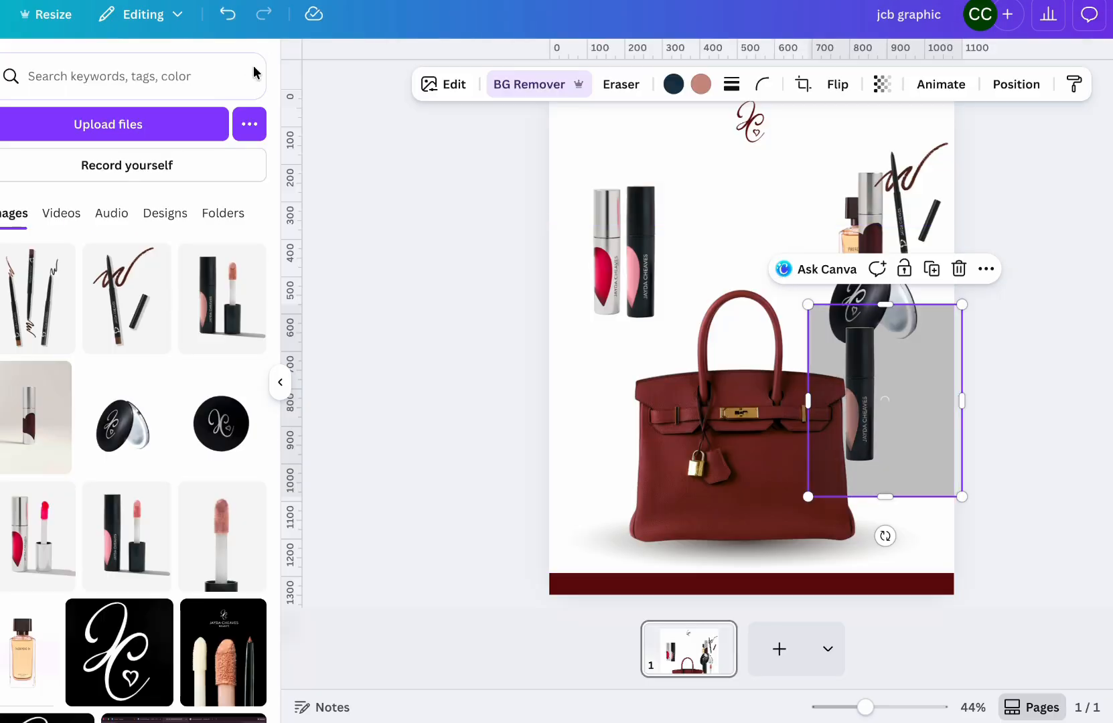
{"action": "left_click_drag", "start_coordinate": [915, 392], "coordinate": [739, 257]}
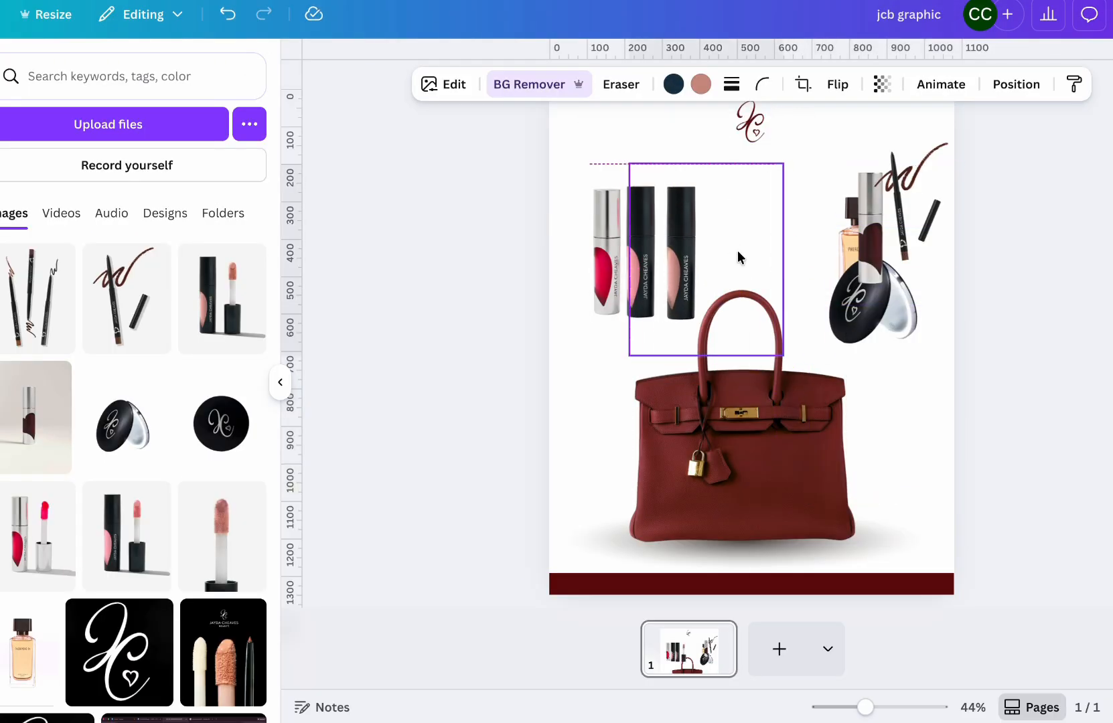
{"action": "left_click", "coordinate": [605, 227]}
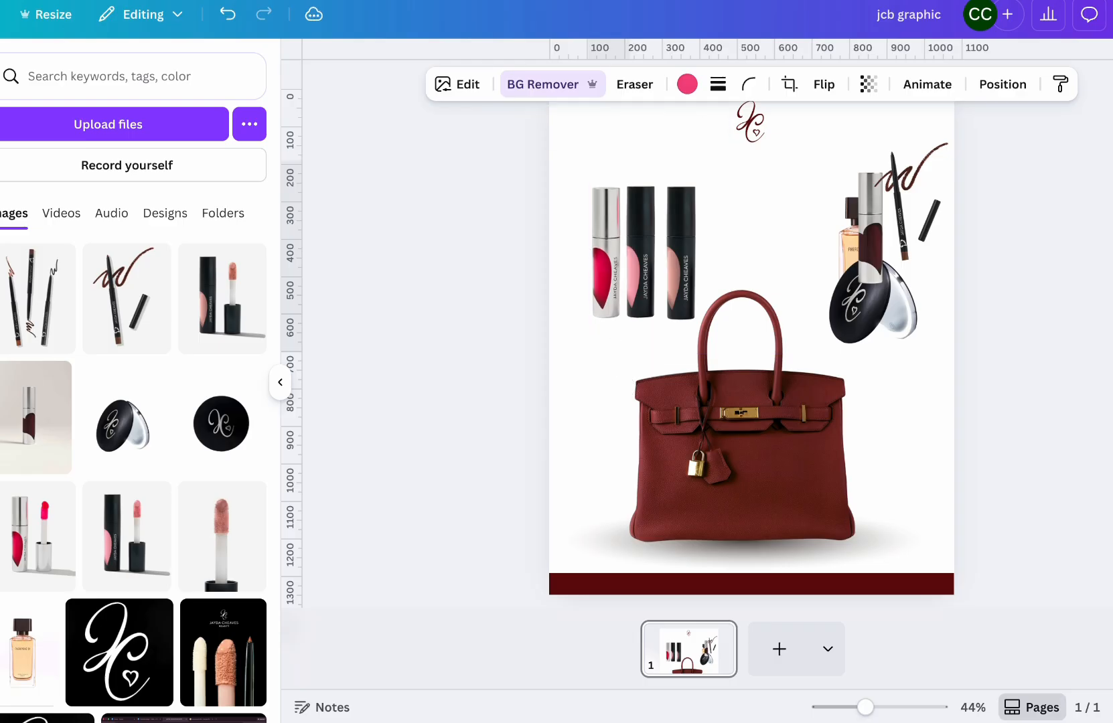
Resize the dark red lip oil tube to match the other tubes and place it at the end of their row.
{"action": "left_click", "coordinate": [862, 284]}
{"action": "left_click_drag", "start_coordinate": [861, 283], "coordinate": [711, 311]}
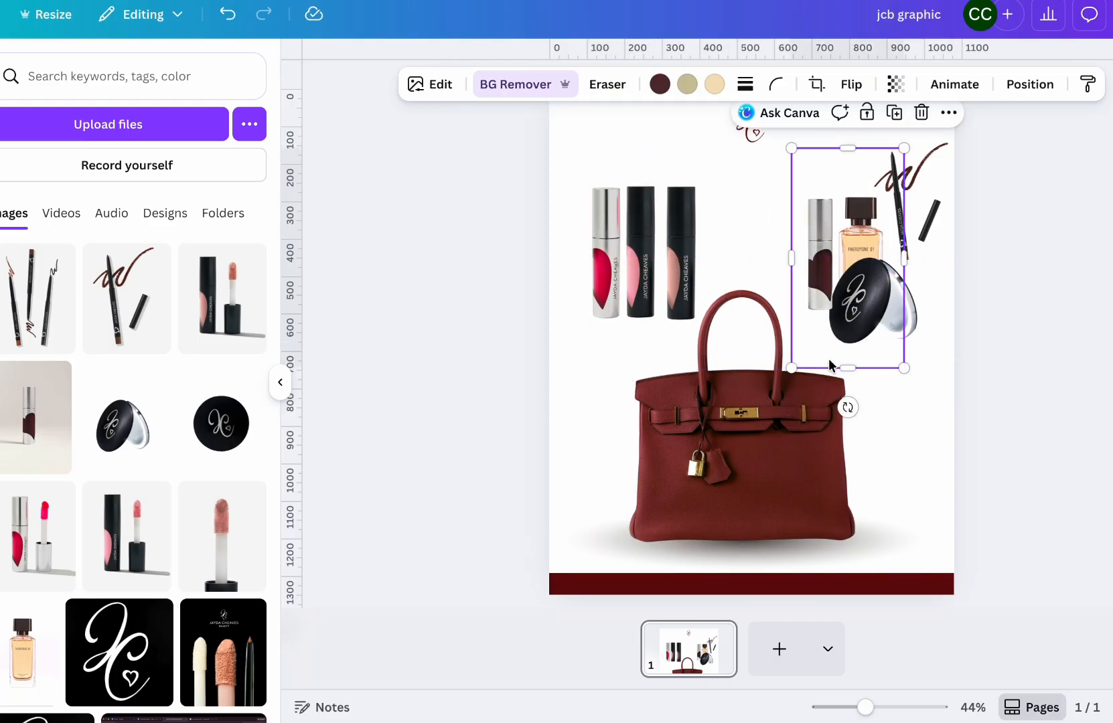
{"action": "left_click", "coordinate": [775, 315]}
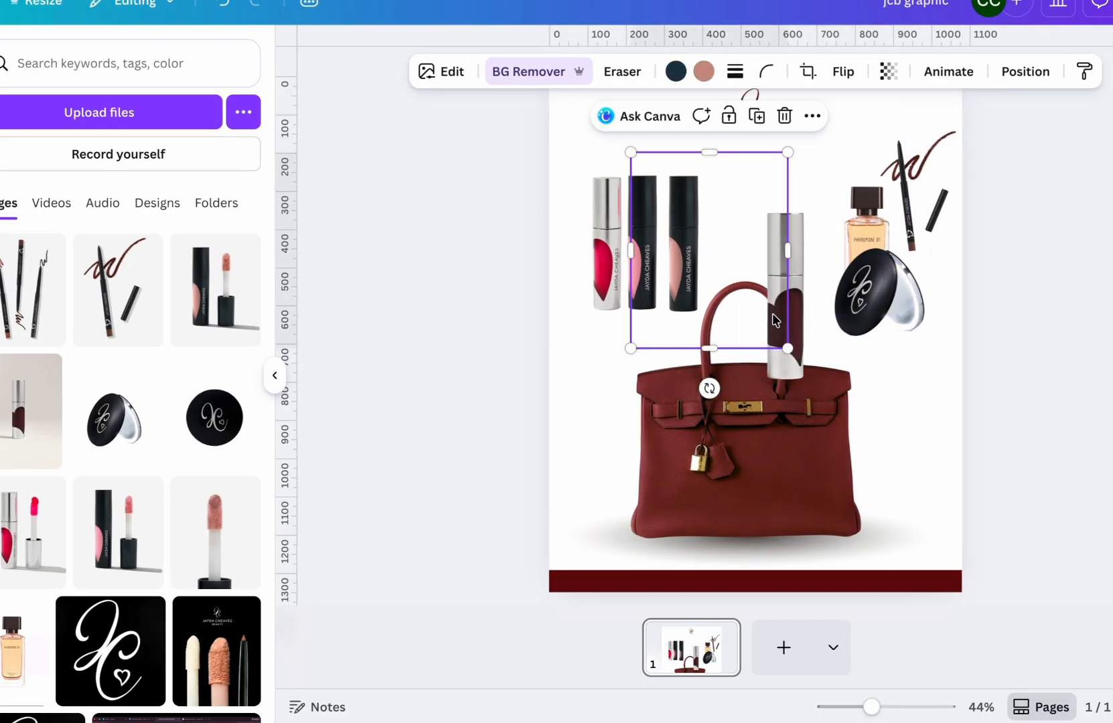
{"action": "left_click_drag", "start_coordinate": [785, 362], "coordinate": [723, 326]}
{"action": "left_click_drag", "start_coordinate": [850, 362], "coordinate": [820, 334]}
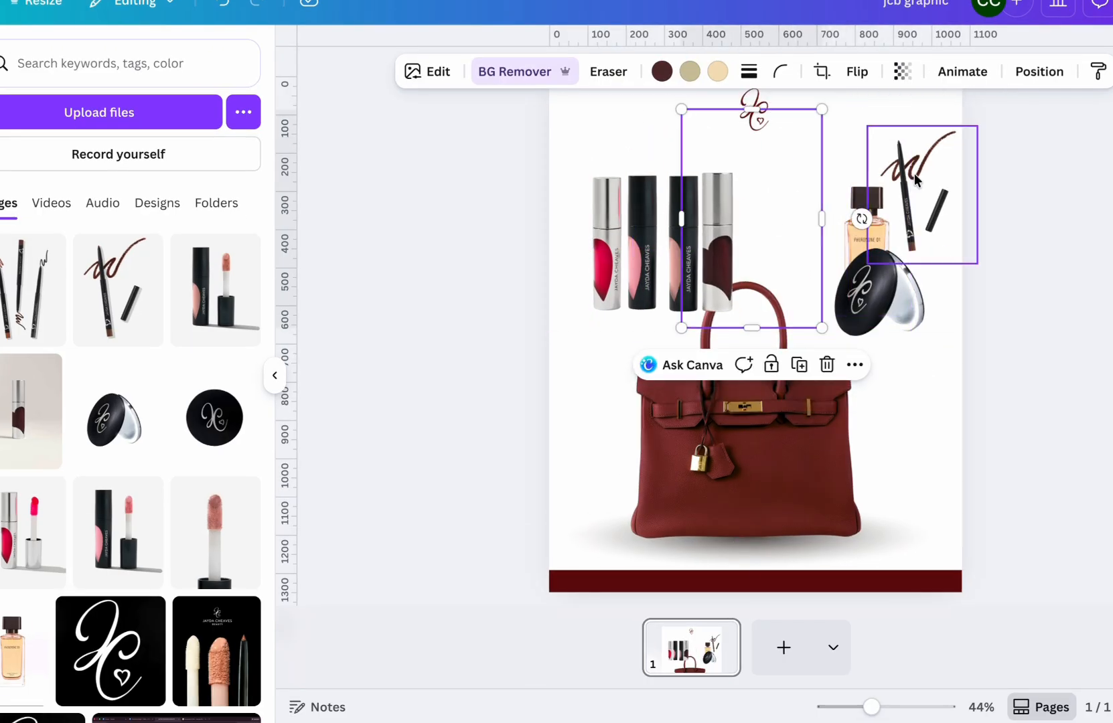
Erase the brown swatch from the lip liner picture and paste the liner onto a new second page.
{"action": "left_click", "coordinate": [915, 180]}
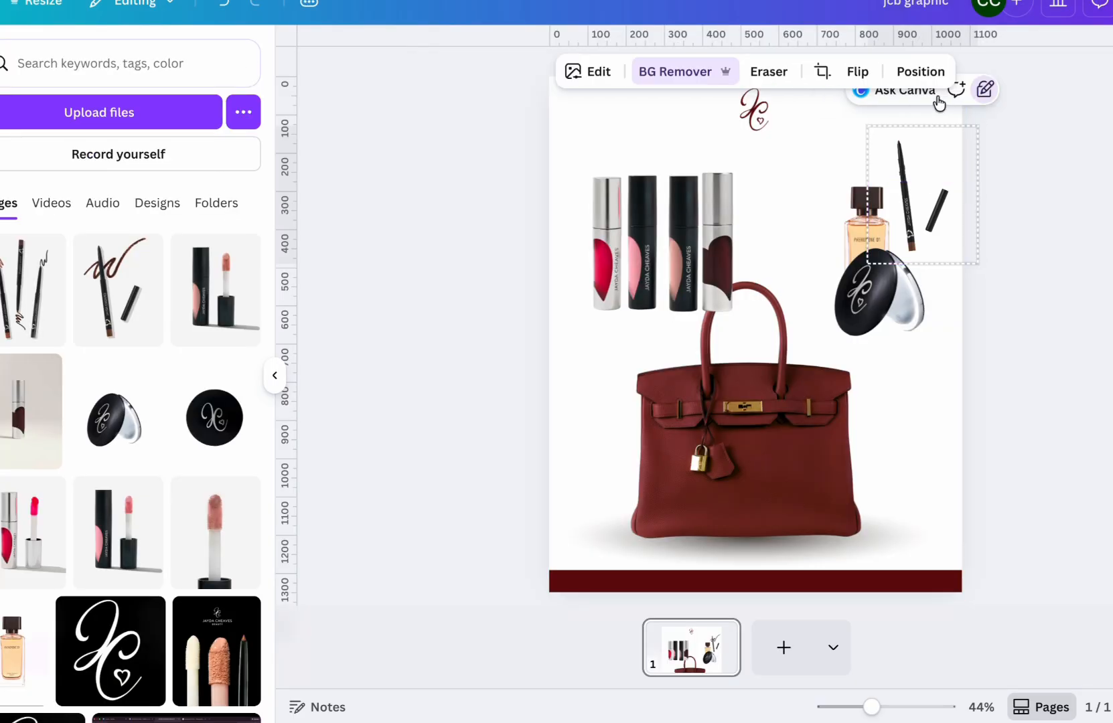
{"action": "left_click", "coordinate": [782, 647]}
{"action": "key", "text": "ctrl+v"}
Enlarge the lip liner, separate the pencil and its cap into two cropped pictures, and straighten the pencil upright.
{"action": "left_click_drag", "start_coordinate": [726, 359], "coordinate": [710, 358]}
{"action": "left_click_drag", "start_coordinate": [772, 327], "coordinate": [934, 452]}
{"action": "left_click_drag", "start_coordinate": [800, 370], "coordinate": [870, 369]}
{"action": "mouse_move", "coordinate": [730, 318]}
{"action": "left_mouse_down"}
{"action": "mouse_move", "coordinate": [842, 341]}
{"action": "mouse_move", "coordinate": [668, 313]}
{"action": "left_mouse_up"}
{"action": "left_click_drag", "start_coordinate": [890, 348], "coordinate": [775, 336]}
{"action": "left_click", "coordinate": [668, 313]}
{"action": "left_click_drag", "start_coordinate": [673, 468], "coordinate": [778, 450]}
{"action": "left_click_drag", "start_coordinate": [810, 389], "coordinate": [904, 344]}
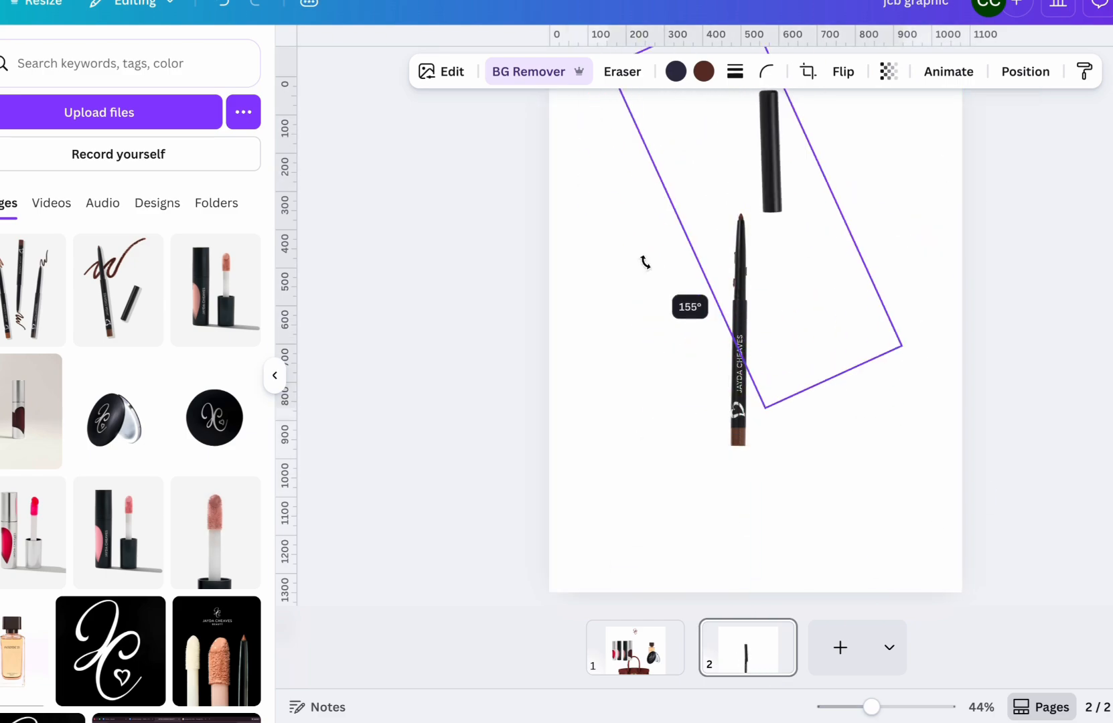
Rotate the cap picture to about 155° and resize it to fit over the tip of the pencil.
{"action": "left_click_drag", "start_coordinate": [644, 262], "coordinate": [641, 254]}
{"action": "left_click_drag", "start_coordinate": [770, 152], "coordinate": [741, 235]}
{"action": "left_click_drag", "start_coordinate": [861, 439], "coordinate": [827, 402]}
{"action": "left_click_drag", "start_coordinate": [724, 223], "coordinate": [742, 249]}
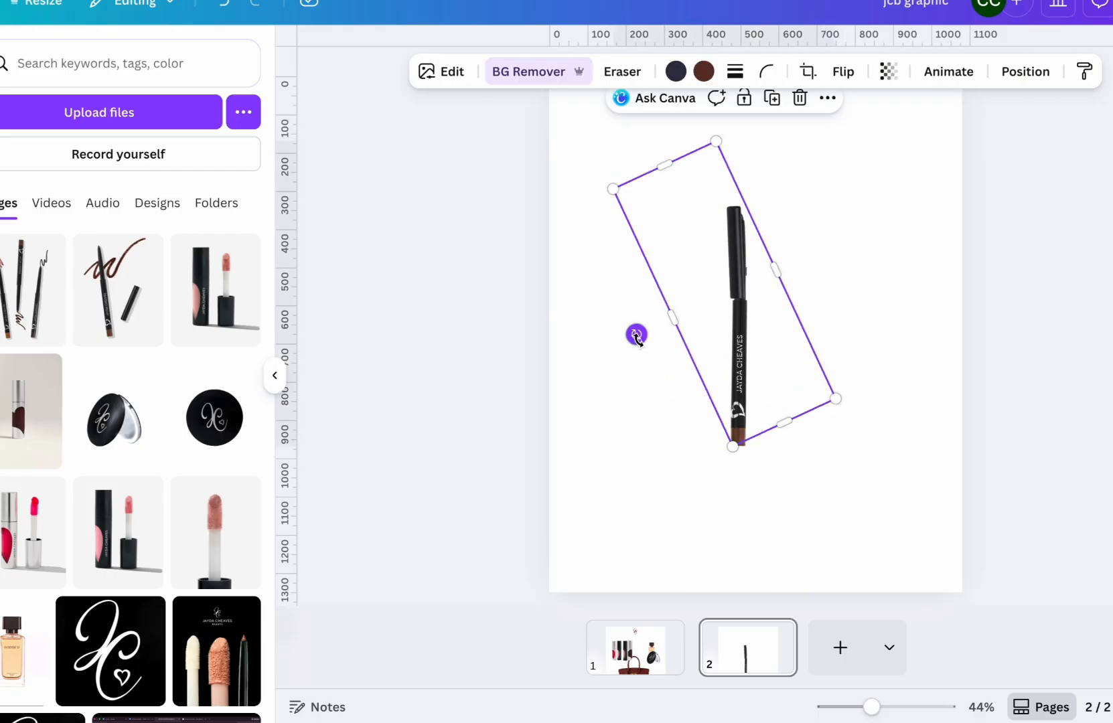
{"action": "left_click_drag", "start_coordinate": [716, 272], "coordinate": [724, 278]}
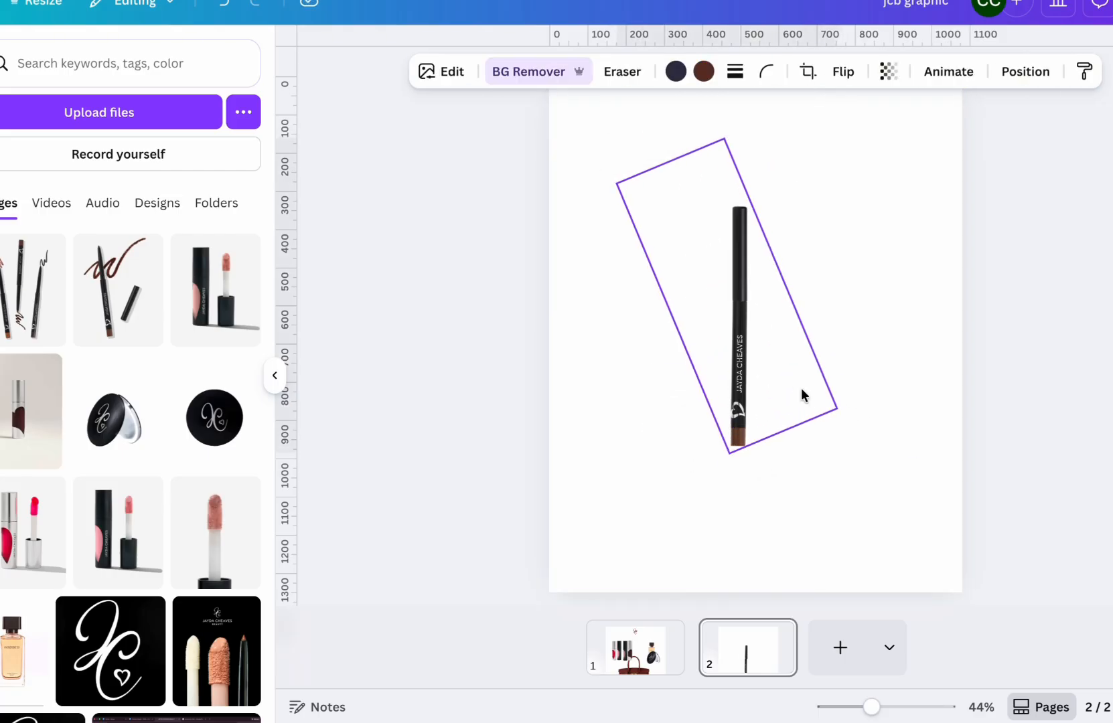
Combine the pencil and cap into one lip liner, enlarge it and centre it on the page.
{"action": "left_click", "coordinate": [1007, 442]}
{"action": "left_click_drag", "start_coordinate": [882, 452], "coordinate": [682, 201]}
{"action": "left_click", "coordinate": [659, 103]}
{"action": "left_click_drag", "start_coordinate": [738, 321], "coordinate": [750, 360]}
{"action": "left_click_drag", "start_coordinate": [847, 179], "coordinate": [897, 102]}
{"action": "left_click_drag", "start_coordinate": [769, 334], "coordinate": [741, 352]}
Download the lip liner page as a PNG and add the file to page 1 over the bag.
{"action": "left_click", "coordinate": [951, 352]}
{"action": "left_click", "coordinate": [980, 455]}
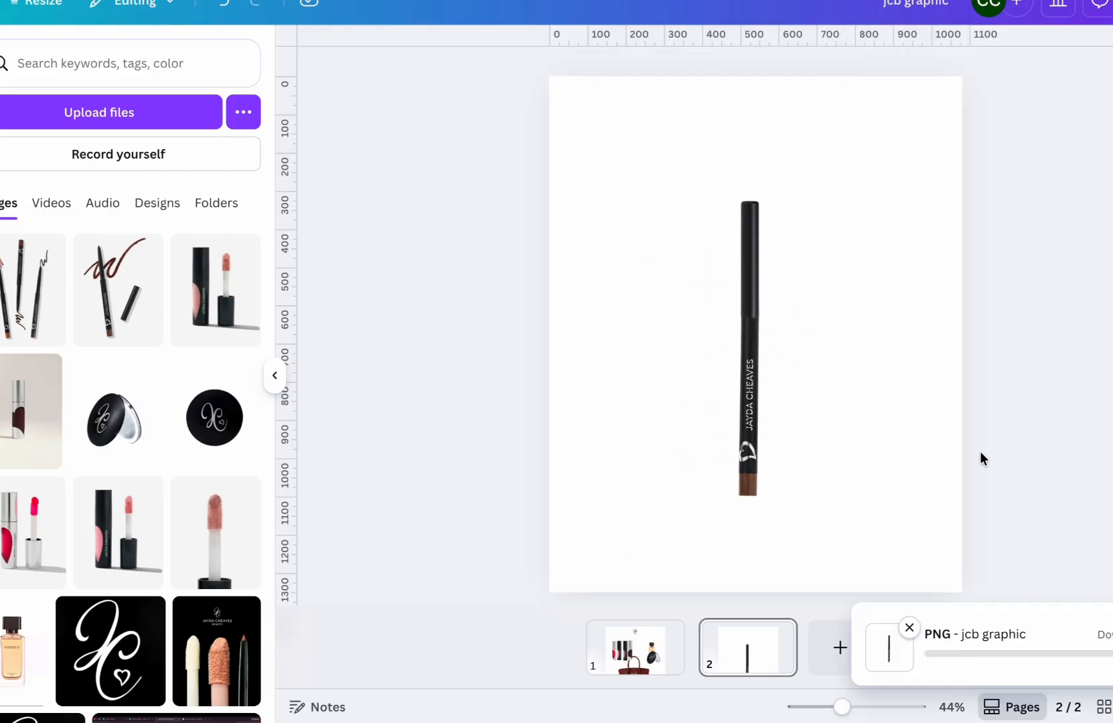
{"action": "left_click", "coordinate": [636, 647]}
{"action": "left_click_drag", "start_coordinate": [924, 5], "coordinate": [710, 385]}
{"action": "left_click", "coordinate": [441, 72]}
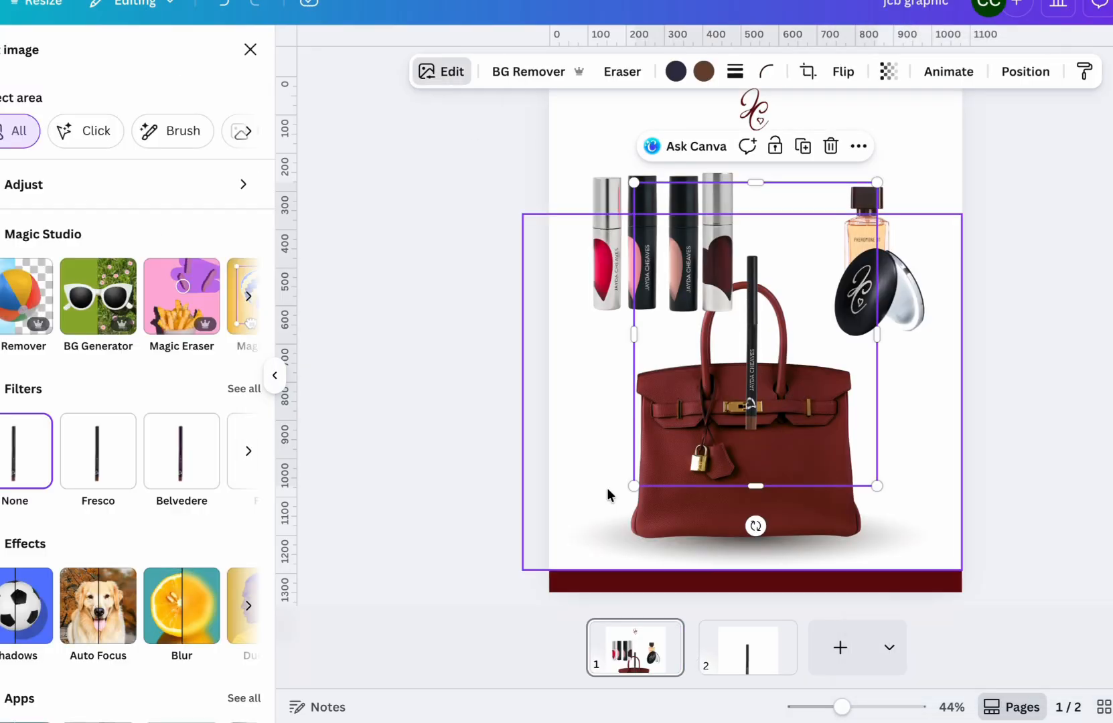
Try to rotate and flip the open compact beside the perfume bottle.
{"action": "left_click", "coordinate": [871, 288]}
{"action": "left_click_drag", "start_coordinate": [880, 414], "coordinate": [729, 330]}
{"action": "left_click", "coordinate": [843, 72]}
{"action": "left_click", "coordinate": [828, 115]}
{"action": "left_click_drag", "start_coordinate": [785, 356], "coordinate": [970, 304]}
{"action": "left_click", "coordinate": [843, 71]}
{"action": "left_click", "coordinate": [832, 115]}
{"action": "left_click", "coordinate": [250, 50]}
Add a fresh picture of the open compact, remove its background and delete the old flipped compact.
{"action": "left_click", "coordinate": [213, 420]}
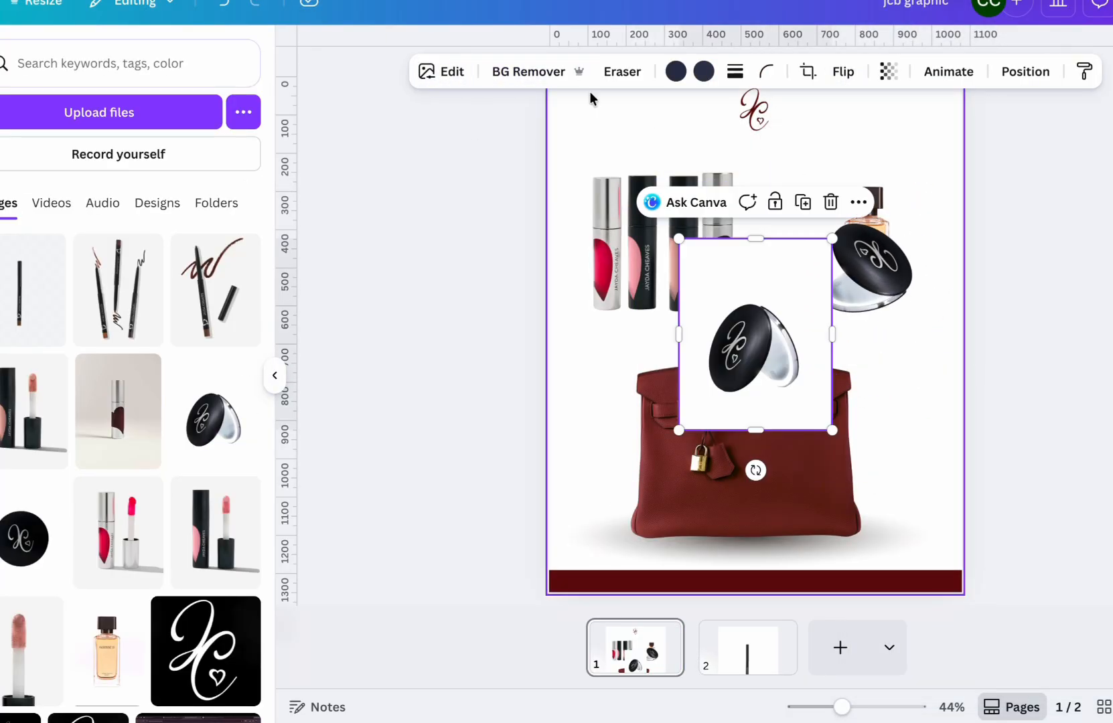
{"action": "left_click", "coordinate": [528, 72]}
{"action": "left_click_drag", "start_coordinate": [753, 352], "coordinate": [789, 297]}
{"action": "left_click", "coordinate": [897, 284]}
{"action": "key", "text": "Delete"}
Shrink the new open compact and place it between the lip product row and the perfume bottle.
{"action": "left_click_drag", "start_coordinate": [791, 412], "coordinate": [788, 410]}
{"action": "left_click_drag", "start_coordinate": [710, 260], "coordinate": [807, 372]}
{"action": "left_click_drag", "start_coordinate": [789, 271], "coordinate": [794, 231]}
{"action": "left_click", "coordinate": [930, 442]}
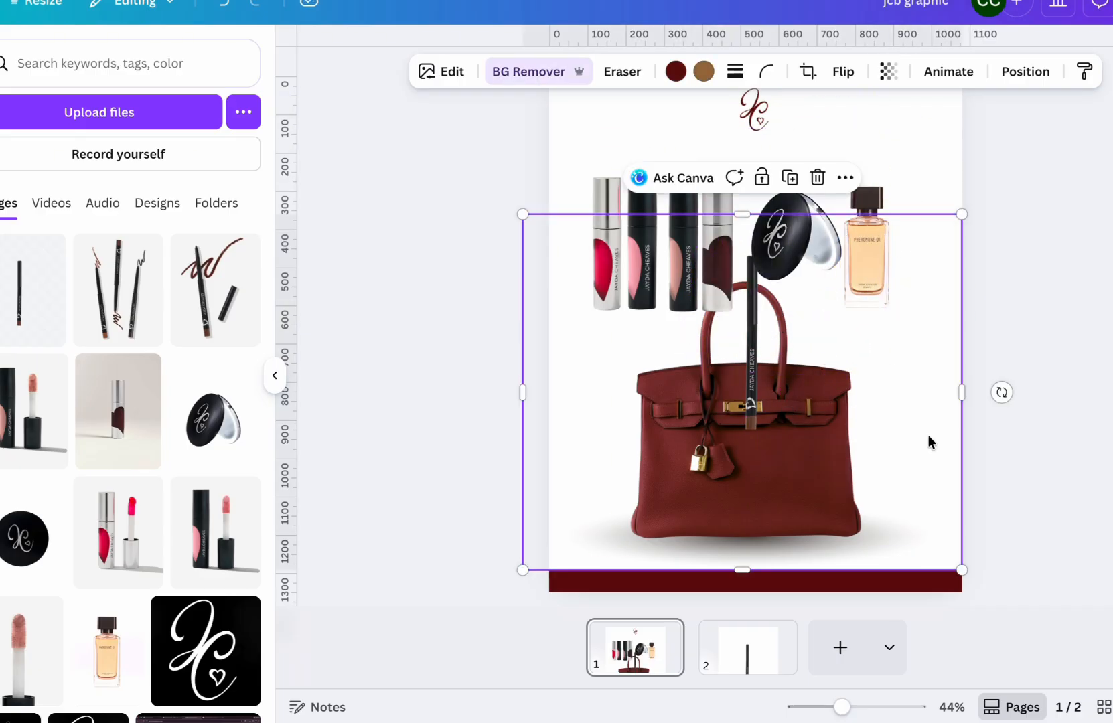
Move the lip liner beside the perfume bottle and give it a Drop shadow.
{"action": "left_click", "coordinate": [450, 74]}
{"action": "left_click_drag", "start_coordinate": [751, 375], "coordinate": [822, 303]}
{"action": "left_click", "coordinate": [14, 605]}
{"action": "left_click", "coordinate": [112, 237]}
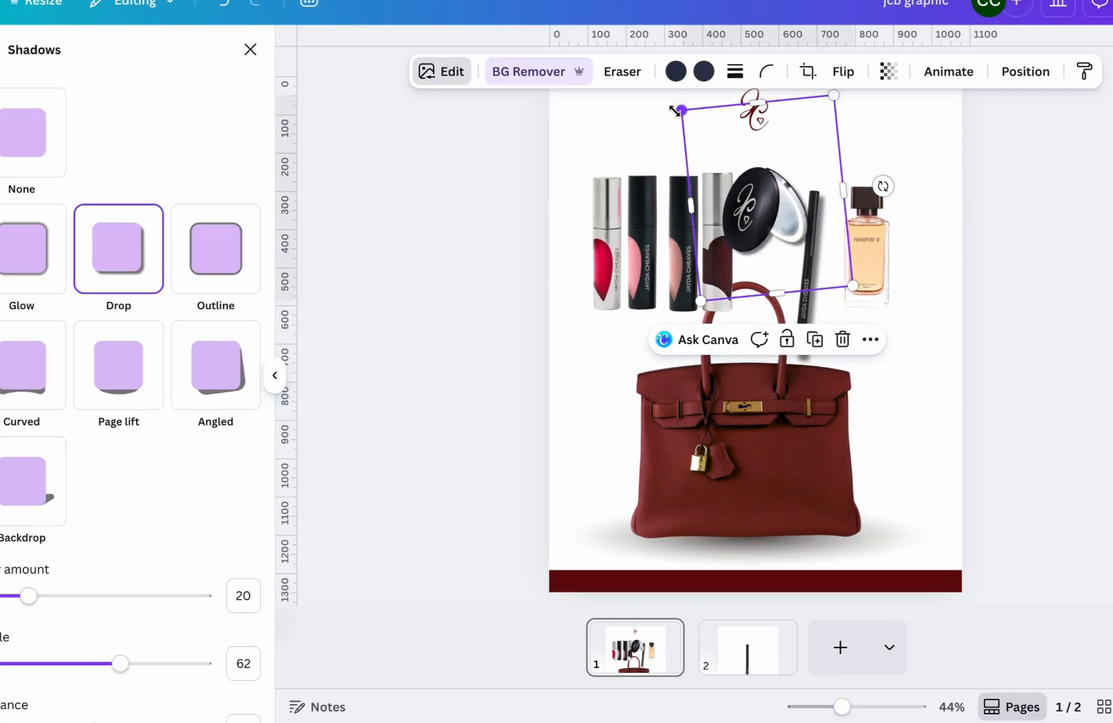
Shrink the open compact and crop away the empty sides of the lip liner picture.
{"action": "left_click_drag", "start_coordinate": [678, 111], "coordinate": [738, 168]}
{"action": "left_click", "coordinate": [807, 278]}
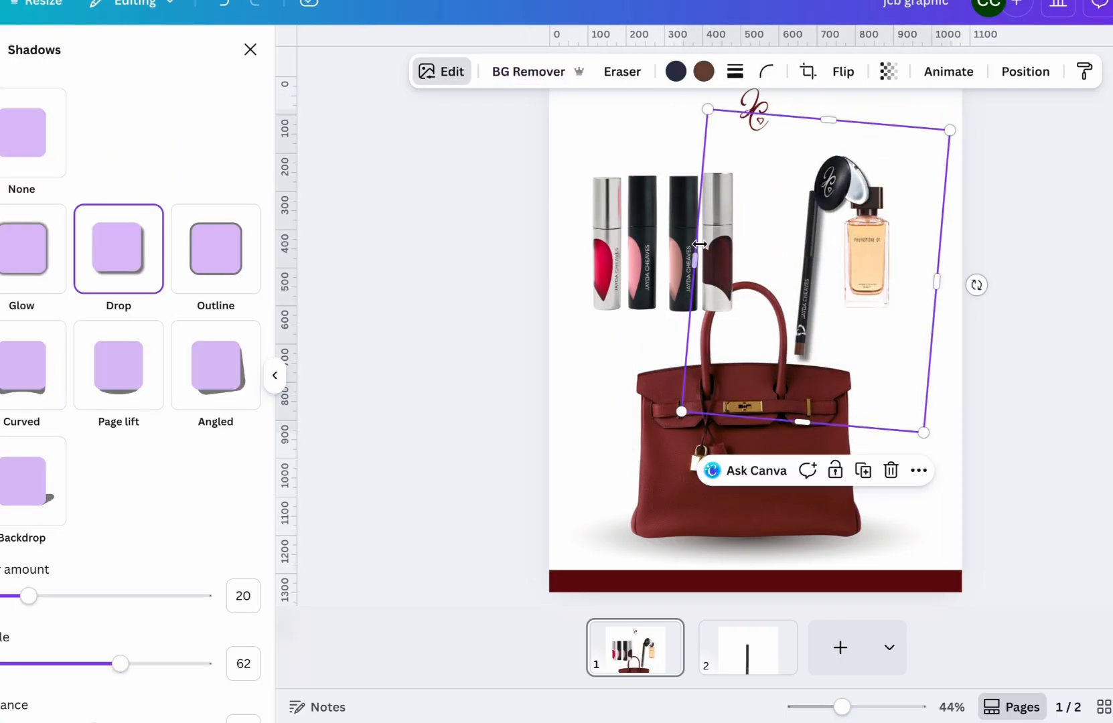
{"action": "left_click_drag", "start_coordinate": [694, 258], "coordinate": [769, 267]}
{"action": "left_click_drag", "start_coordinate": [936, 281], "coordinate": [842, 273]}
Move the perfume bottle between the bag's handles and give it a Drop shadow.
{"action": "left_click_drag", "start_coordinate": [868, 257], "coordinate": [757, 266]}
{"action": "left_click", "coordinate": [119, 248]}
{"action": "left_click", "coordinate": [744, 422]}
Place the bright red lip oil beyond the lip liner, and shrink and tilt the dark red lip oil beside the nude gloss.
{"action": "right_click", "coordinate": [890, 365]}
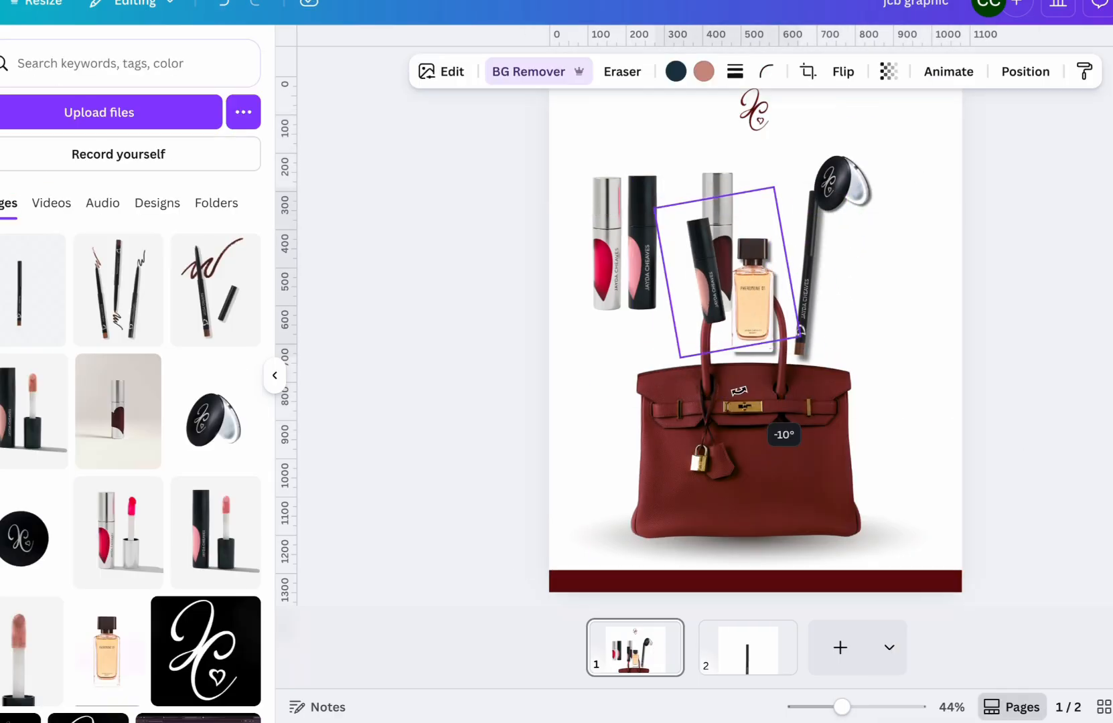
{"action": "left_click_drag", "start_coordinate": [595, 267], "coordinate": [858, 270]}
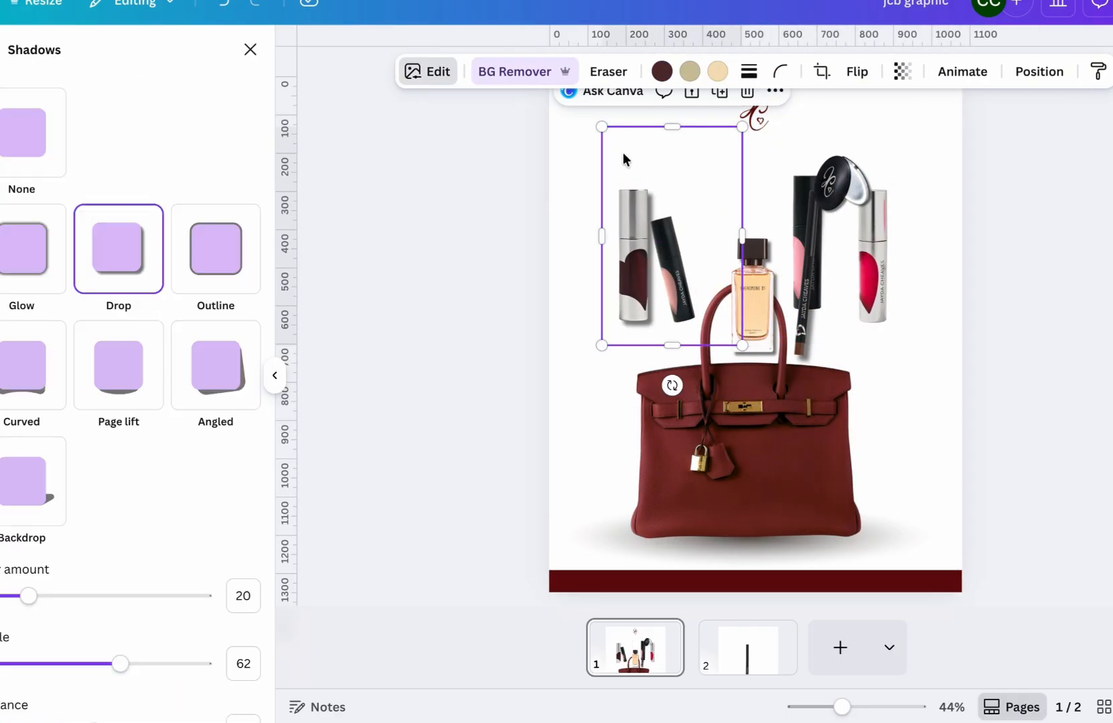
{"action": "left_click_drag", "start_coordinate": [671, 360], "coordinate": [667, 277]}
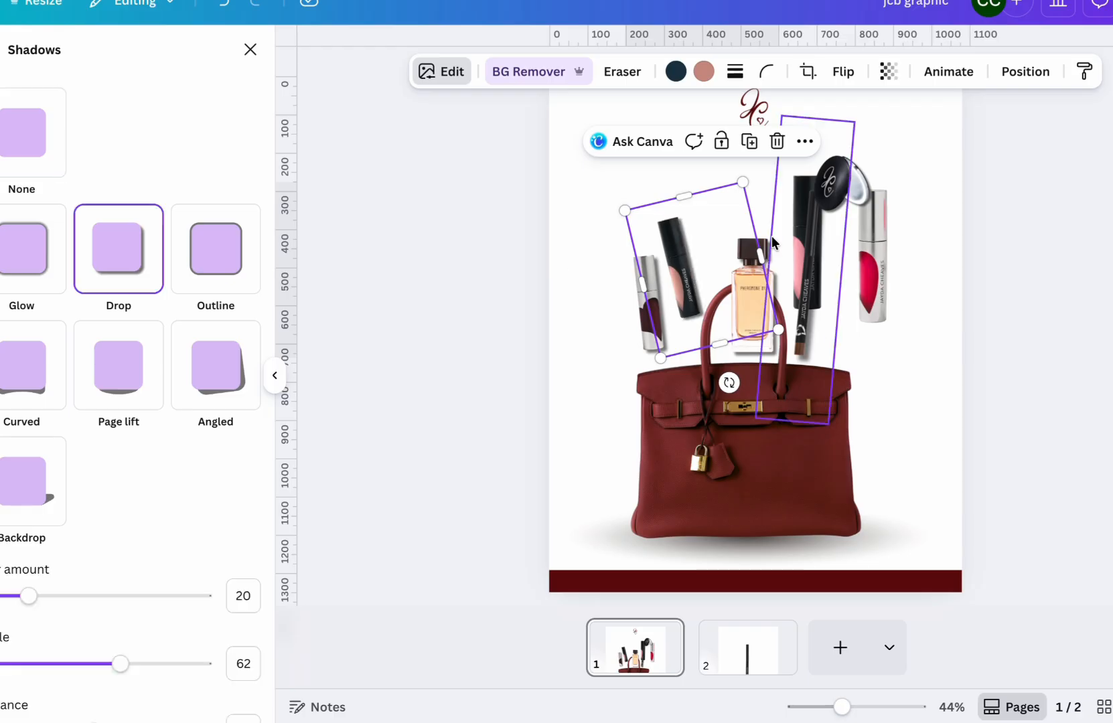
Move the perfume bottle above the bag's handles and the lip liner to the bottle's other side, next to the nude gloss.
{"action": "left_click_drag", "start_coordinate": [799, 343], "coordinate": [751, 282]}
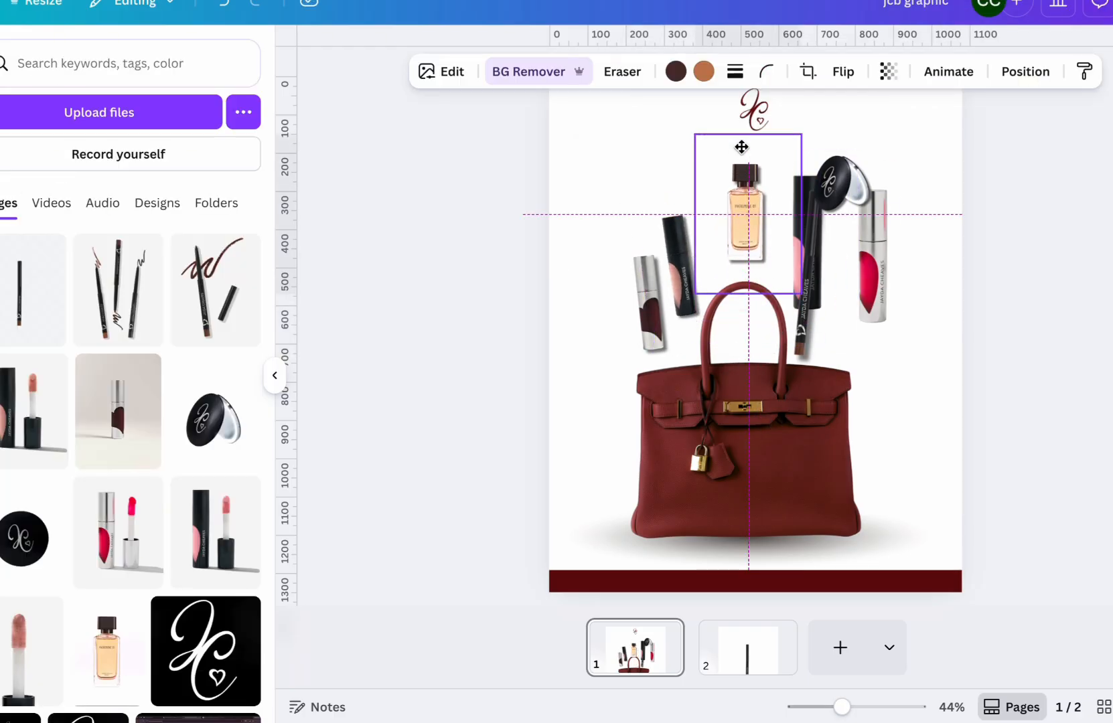
{"action": "left_click", "coordinate": [806, 321]}
{"action": "left_click_drag", "start_coordinate": [805, 322], "coordinate": [703, 294]}
Turn the lip liner upside down so its brown end points up, and position it between the nude gloss and the perfume bottle.
{"action": "left_click", "coordinate": [843, 71]}
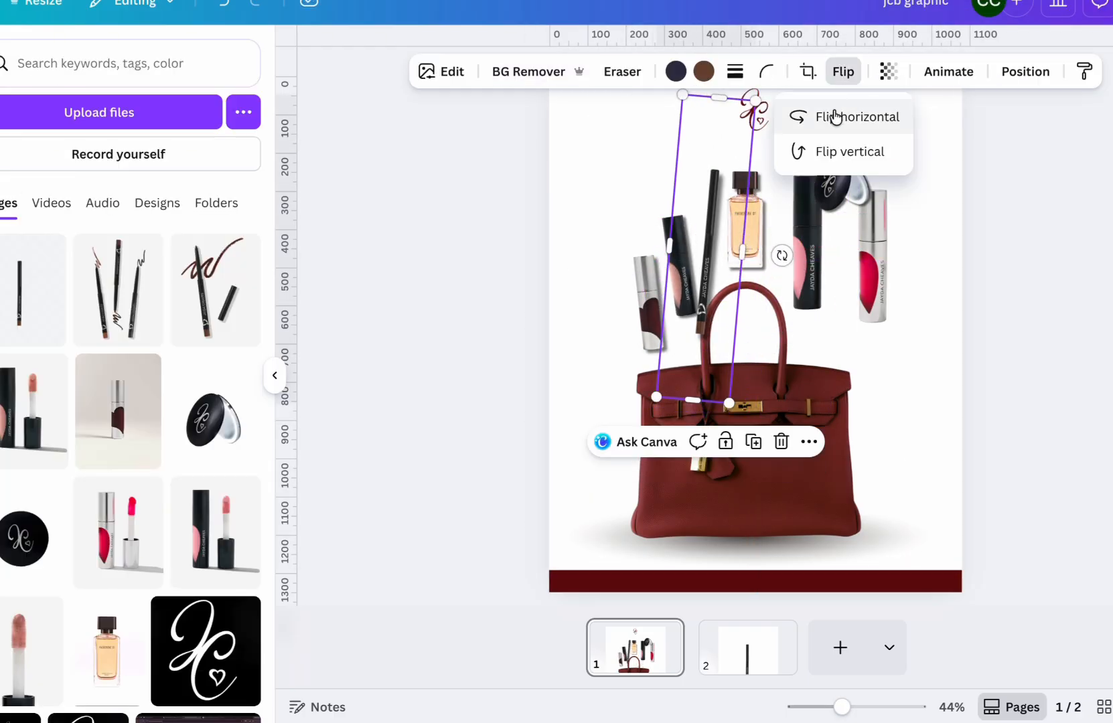
{"action": "left_click_drag", "start_coordinate": [781, 255], "coordinate": [615, 243]}
{"action": "left_click", "coordinate": [835, 75]}
{"action": "left_click", "coordinate": [860, 129]}
{"action": "left_click_drag", "start_coordinate": [722, 311], "coordinate": [726, 337]}
{"action": "key", "text": "Right"}
{"action": "key", "text": "Right"}
{"action": "key", "text": "Right"}
{"action": "key", "text": "Right"}
{"action": "key", "text": "Right"}
{"action": "key", "text": "Right"}
{"action": "key", "text": "Right"}
{"action": "key", "text": "Right"}
{"action": "key", "text": "Right"}
{"action": "key", "text": "Right"}
{"action": "key", "text": "Right"}
{"action": "key", "text": "Right"}
Adjust the angle of the lip liner's Drop shadow and slightly reposition the perfume bottle.
{"action": "left_click", "coordinate": [442, 72]}
{"action": "left_click", "coordinate": [80, 536]}
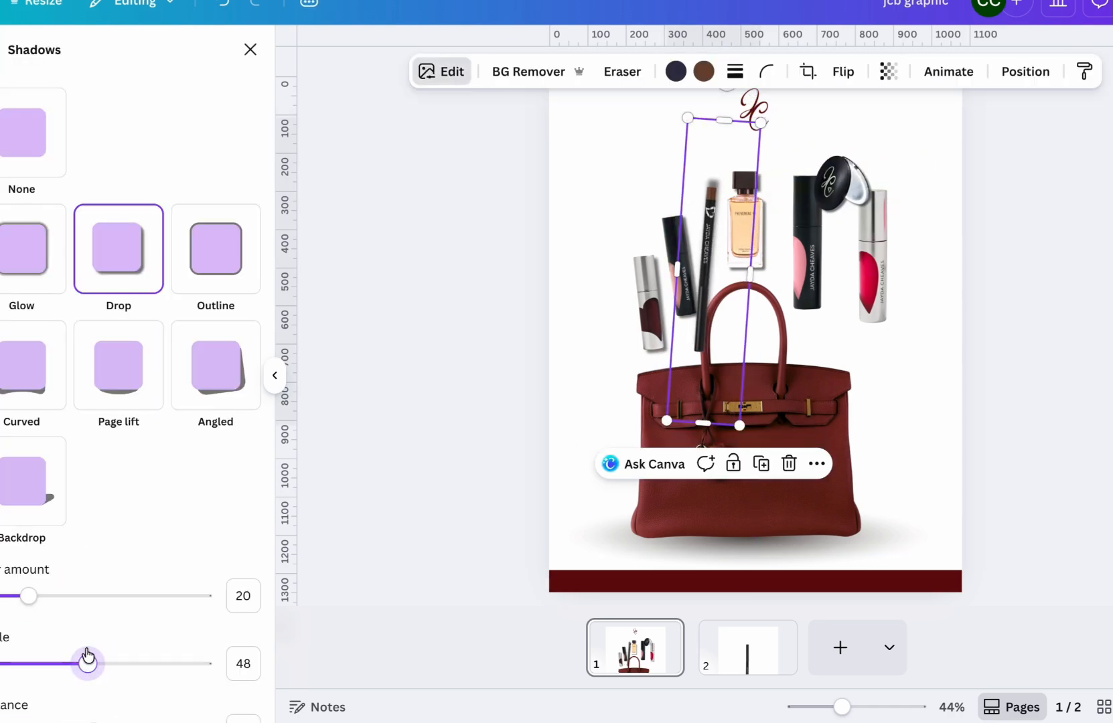
{"action": "left_click", "coordinate": [750, 175]}
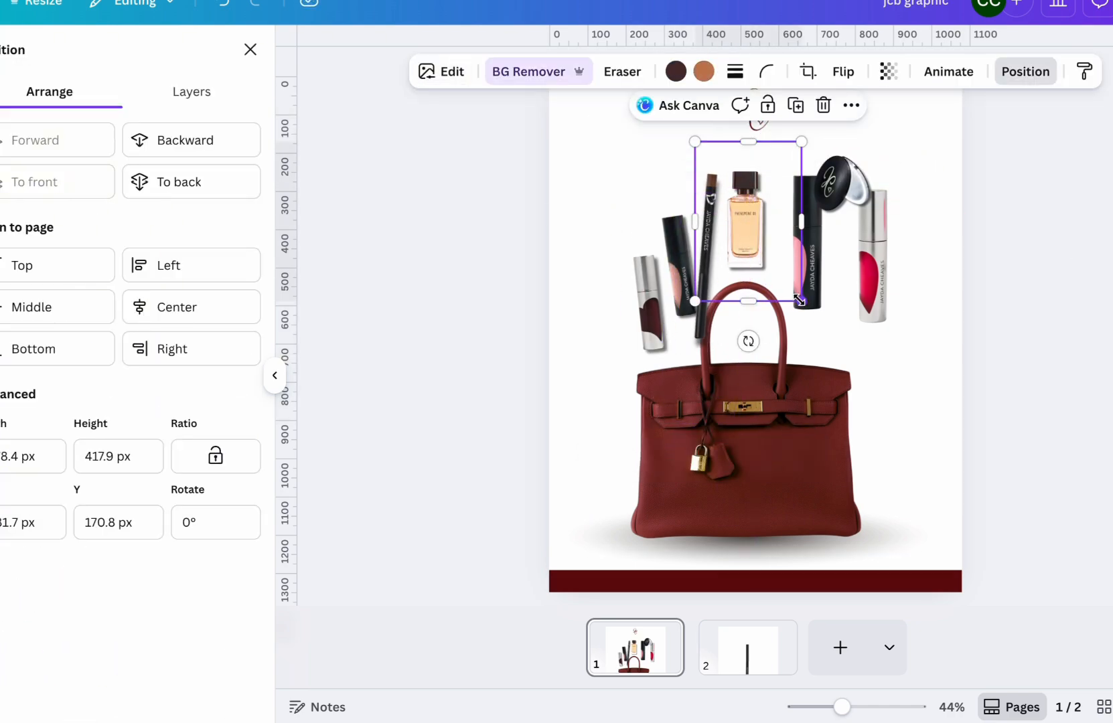
{"action": "left_click_drag", "start_coordinate": [751, 239], "coordinate": [757, 244]}
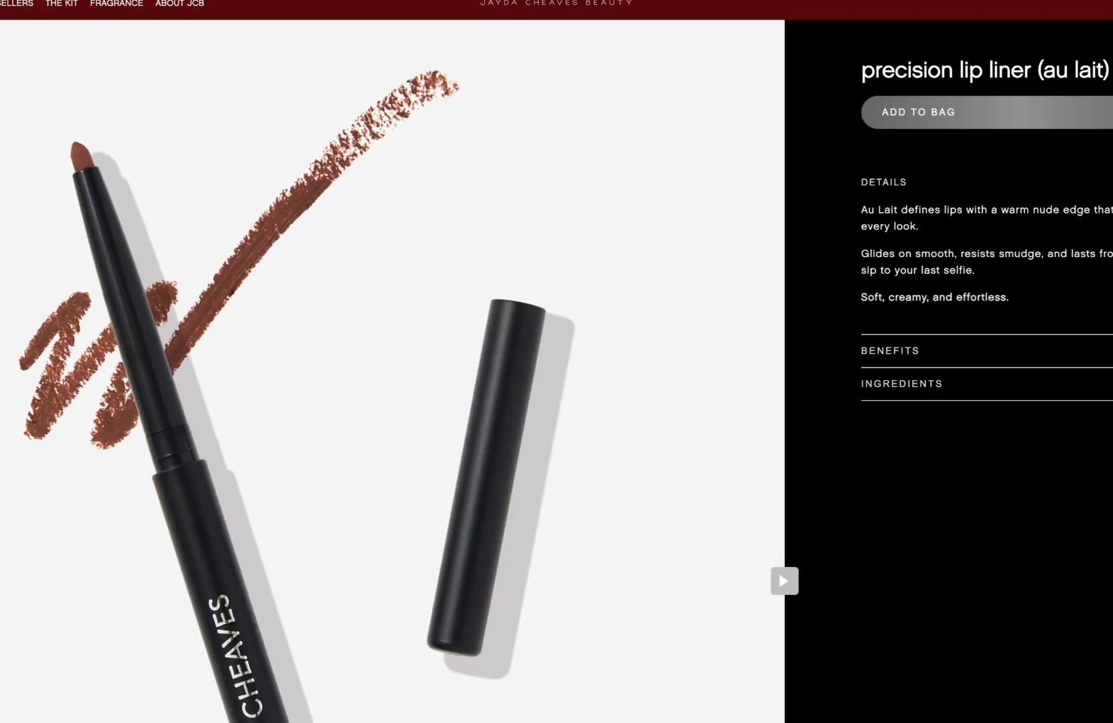
On page 3, rotate and enlarge the au lait lip liner so it lies exactly over the capped lip liner.
{"action": "left_click", "coordinate": [746, 658]}
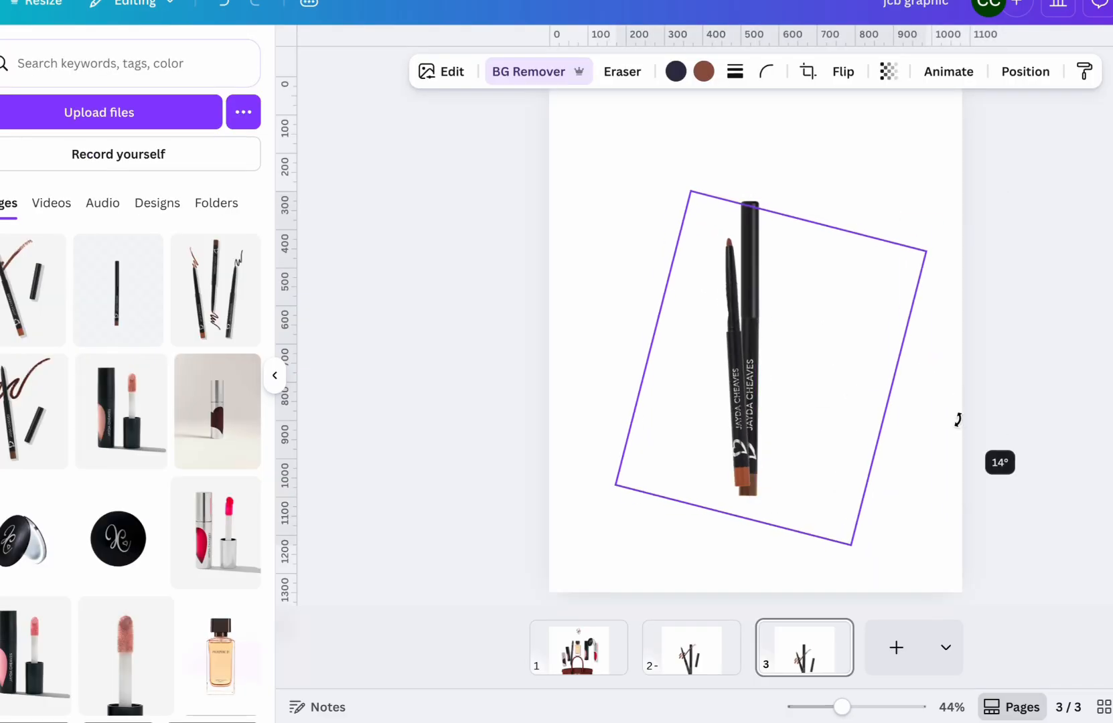
{"action": "left_click_drag", "start_coordinate": [959, 420], "coordinate": [860, 557]}
{"action": "left_click_drag", "start_coordinate": [709, 170], "coordinate": [705, 159]}
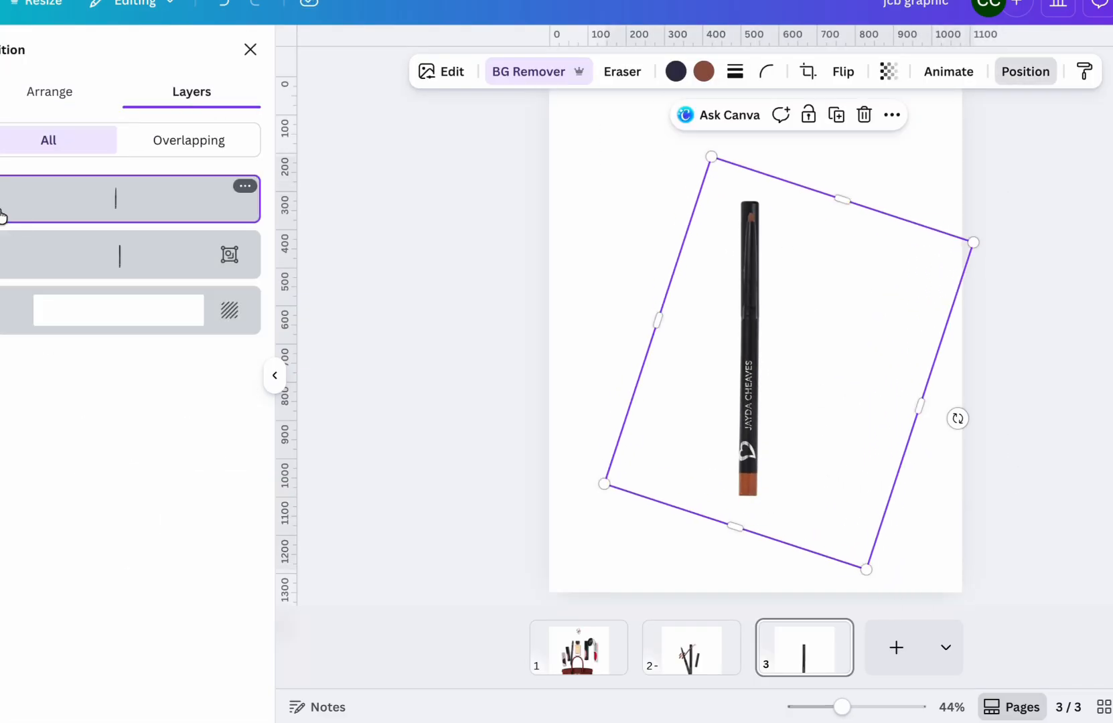
{"action": "left_click", "coordinate": [147, 295], "text": "shift"}
{"action": "left_click", "coordinate": [132, 201]}
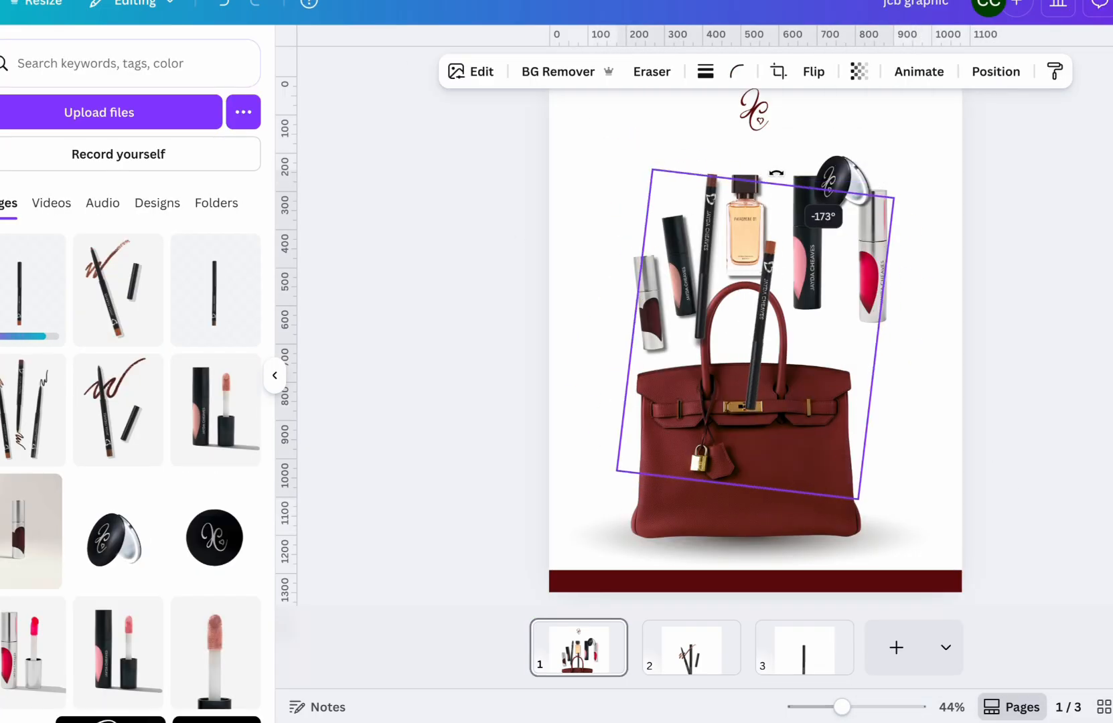
On page 1, place the au lait lip liner between the perfume bottle and the pink gloss, tilted to mirror the other liner.
{"action": "scroll", "coordinate": [828, 255], "scroll_direction": "up", "scroll_amount": 5}
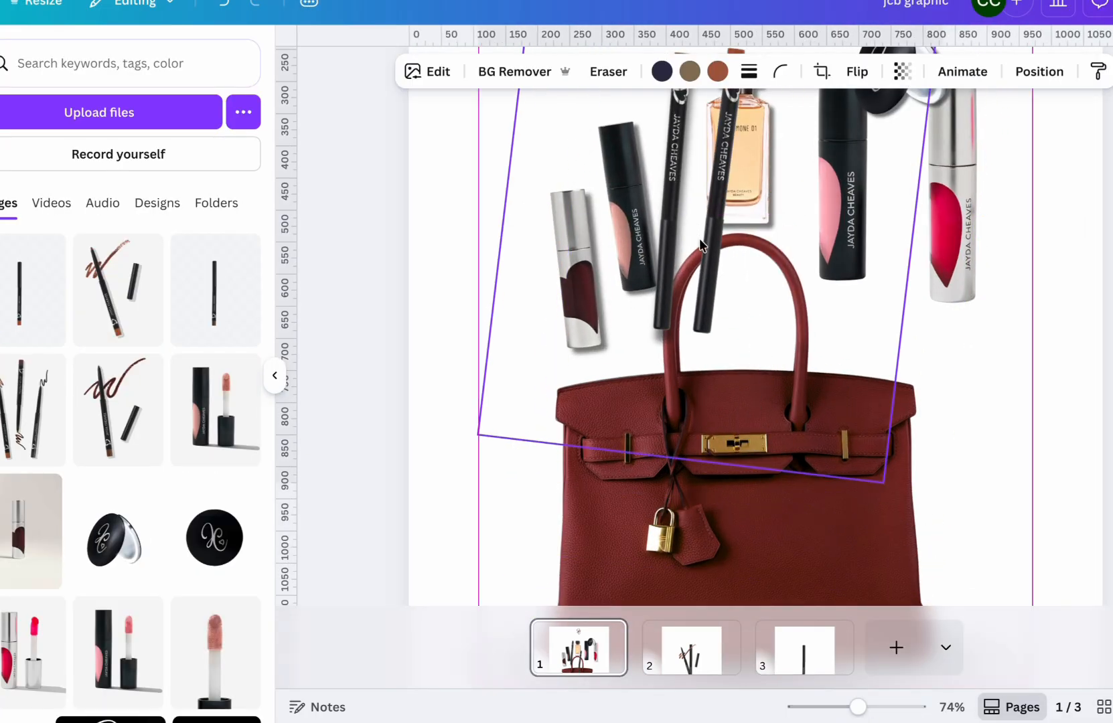
{"action": "scroll", "coordinate": [857, 334], "scroll_direction": "down", "scroll_amount": 5}
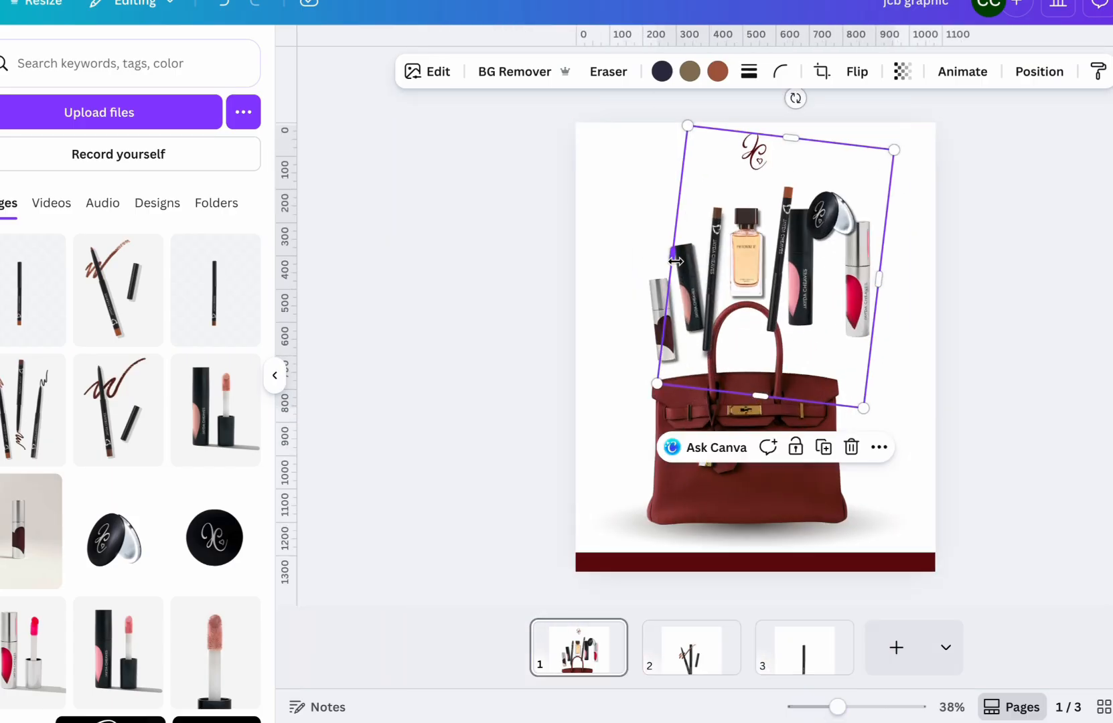
{"action": "left_click_drag", "start_coordinate": [795, 98], "coordinate": [741, 101]}
{"action": "left_click_drag", "start_coordinate": [793, 198], "coordinate": [793, 214]}
{"action": "left_click_drag", "start_coordinate": [628, 311], "coordinate": [607, 312]}
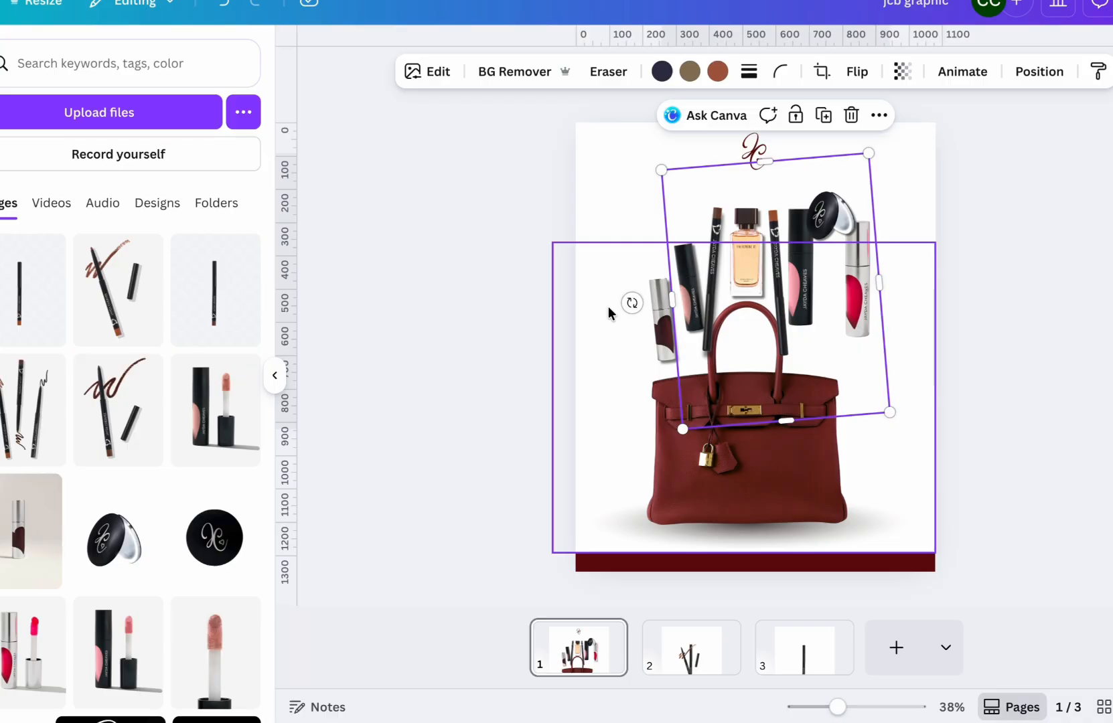
Give the au lait lip liner a Drop shadow with angle 69 and distance 12, and enlarge the liner slightly.
{"action": "left_click", "coordinate": [426, 71]}
{"action": "left_click", "coordinate": [25, 603]}
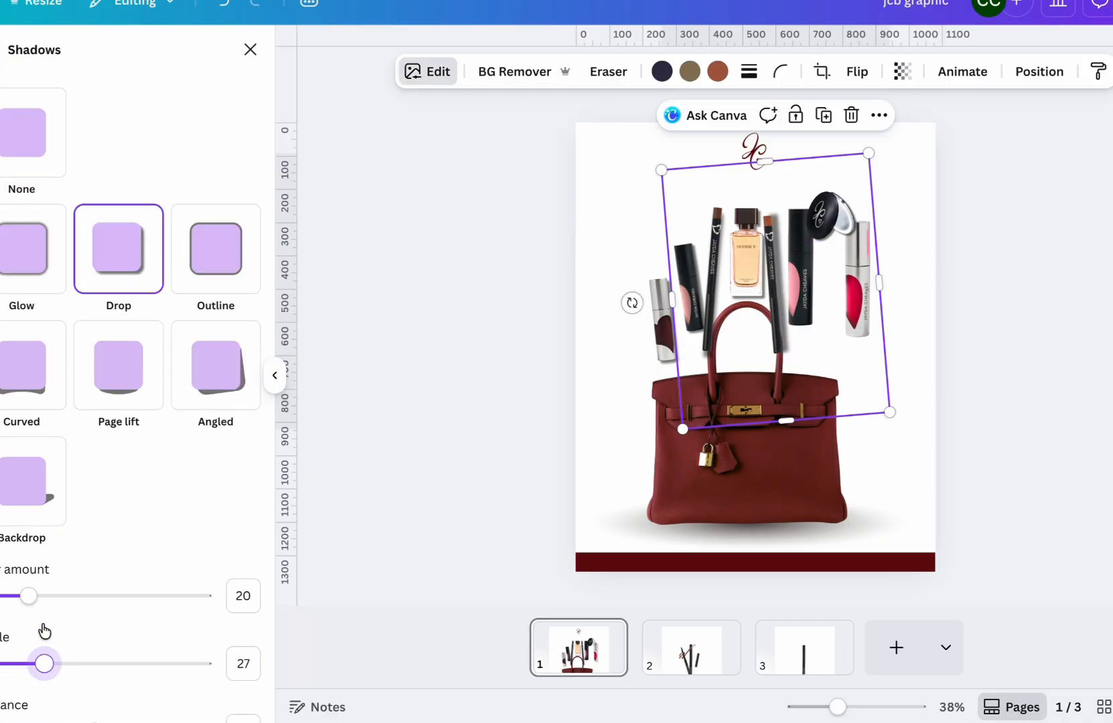
{"action": "scroll", "coordinate": [152, 626], "scroll_direction": "down", "scroll_amount": 2}
{"action": "left_click_drag", "start_coordinate": [869, 152], "coordinate": [869, 143]}
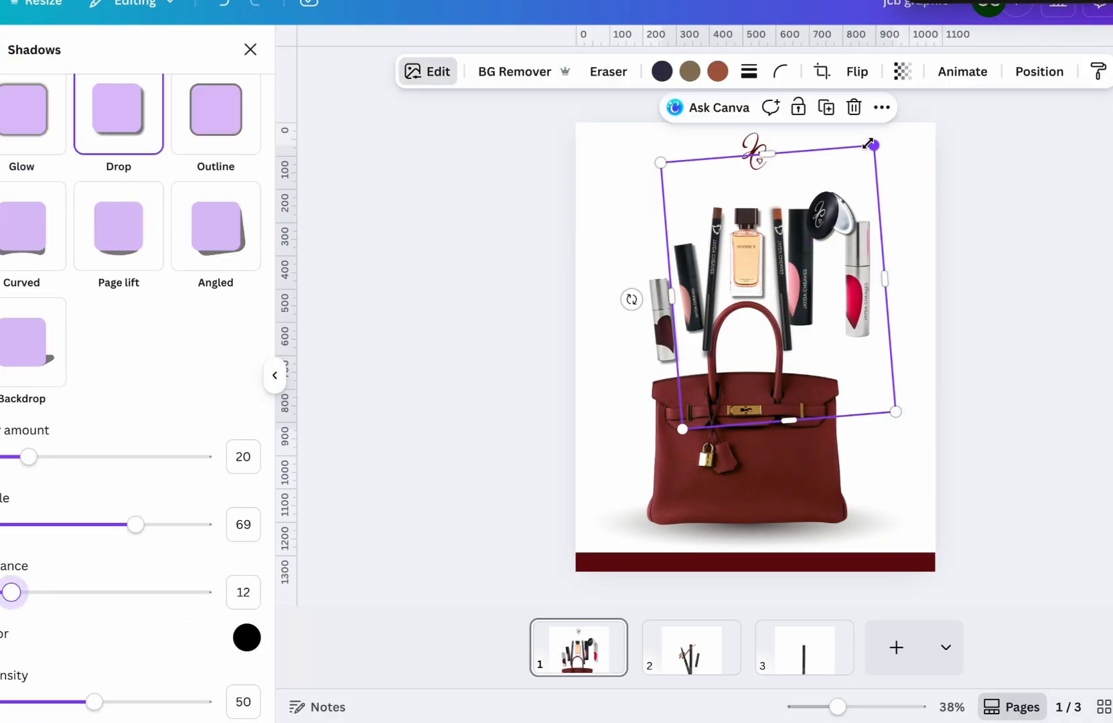
Move the open compact between the bag's handles, beneath the perfume bottle.
{"action": "left_click_drag", "start_coordinate": [830, 210], "coordinate": [916, 222]}
{"action": "key", "text": "super+z"}
{"action": "left_click", "coordinate": [814, 212]}
{"action": "left_click_drag", "start_coordinate": [811, 212], "coordinate": [728, 336]}
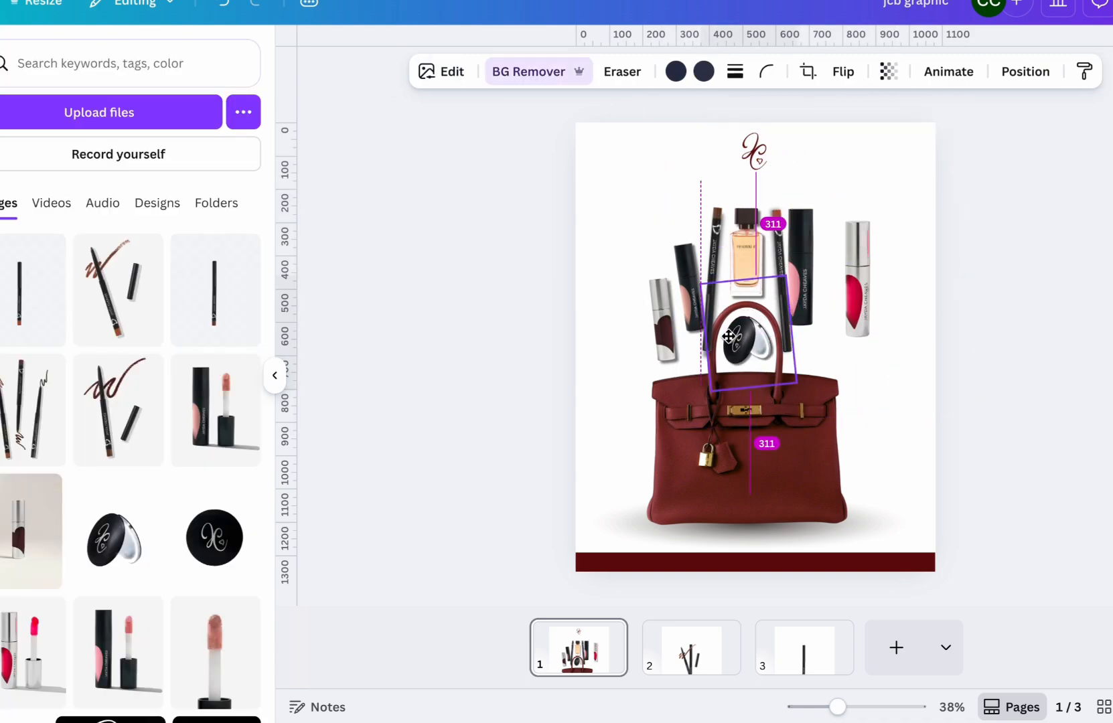
Shrink the pink lip gloss beside the au lait lip liner and give it a Drop shadow.
{"action": "left_click_drag", "start_coordinate": [811, 251], "coordinate": [825, 253]}
{"action": "left_click_drag", "start_coordinate": [862, 360], "coordinate": [846, 334]}
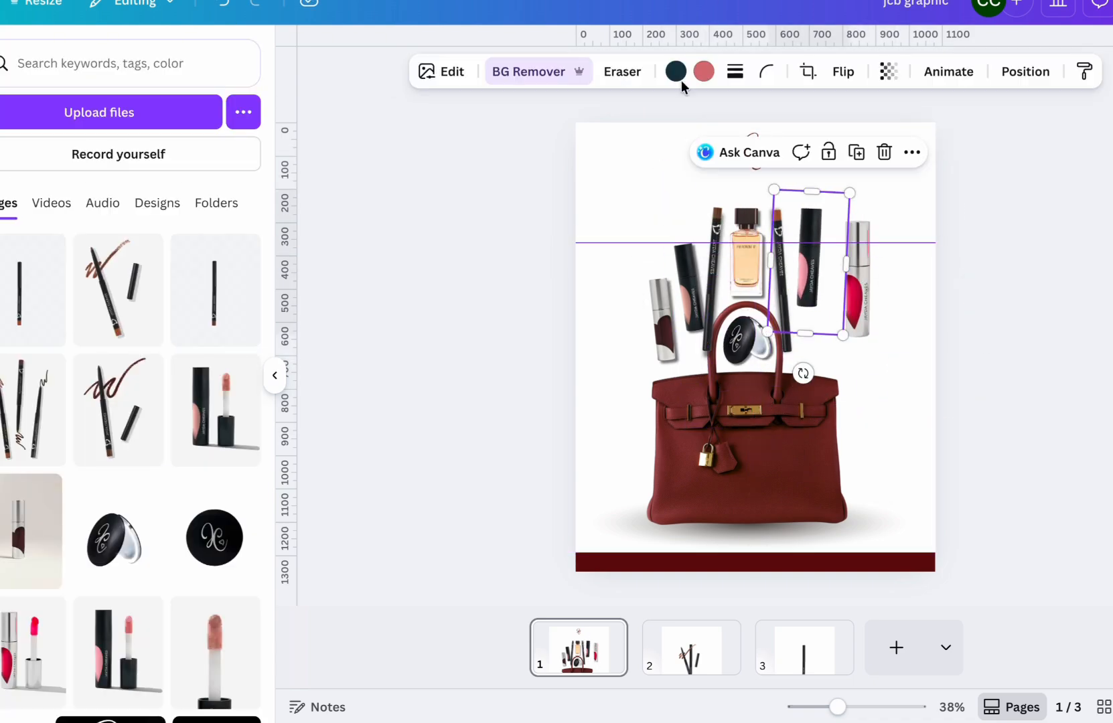
{"action": "left_click", "coordinate": [440, 72]}
{"action": "left_click", "coordinate": [26, 536]}
{"action": "left_click", "coordinate": [124, 265]}
Lower and tilt the pink lip gloss, and place the bright red lip oil beside it with a matching outward tilt.
{"action": "left_click_drag", "start_coordinate": [810, 296], "coordinate": [810, 291]}
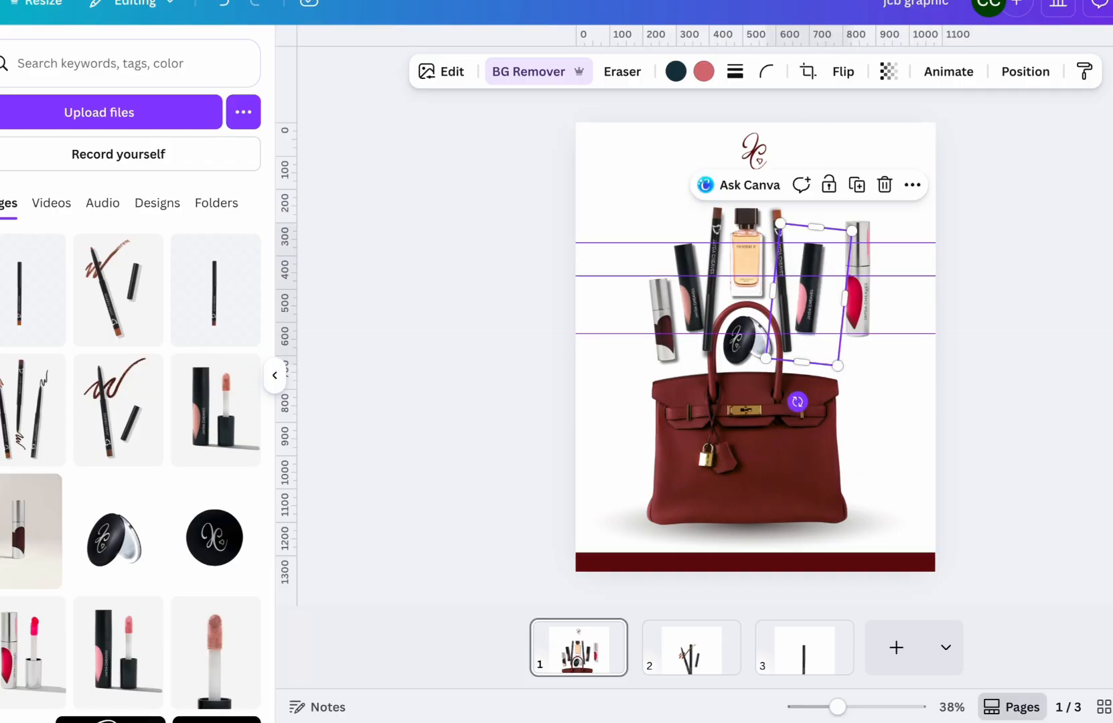
{"action": "left_click", "coordinate": [858, 281]}
{"action": "left_click", "coordinate": [456, 71]}
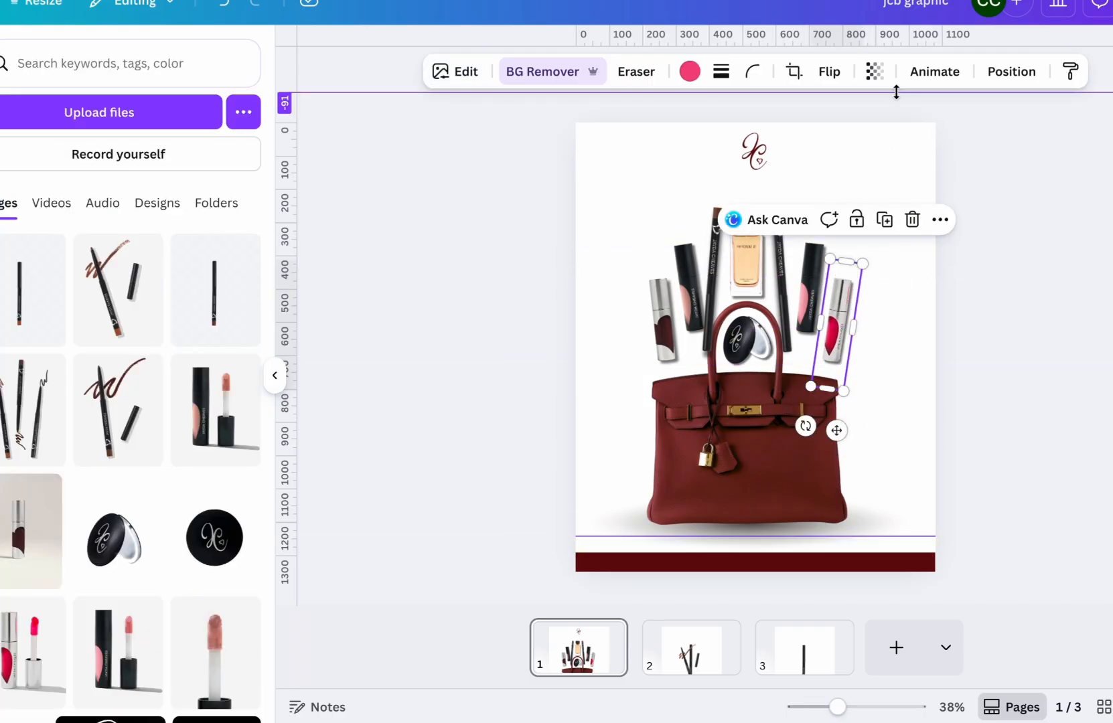
Add the heading "WHAT'S IN MY BAG" and place it beneath the logo at font size 57.5.
{"action": "left_click", "coordinate": [78, 266]}
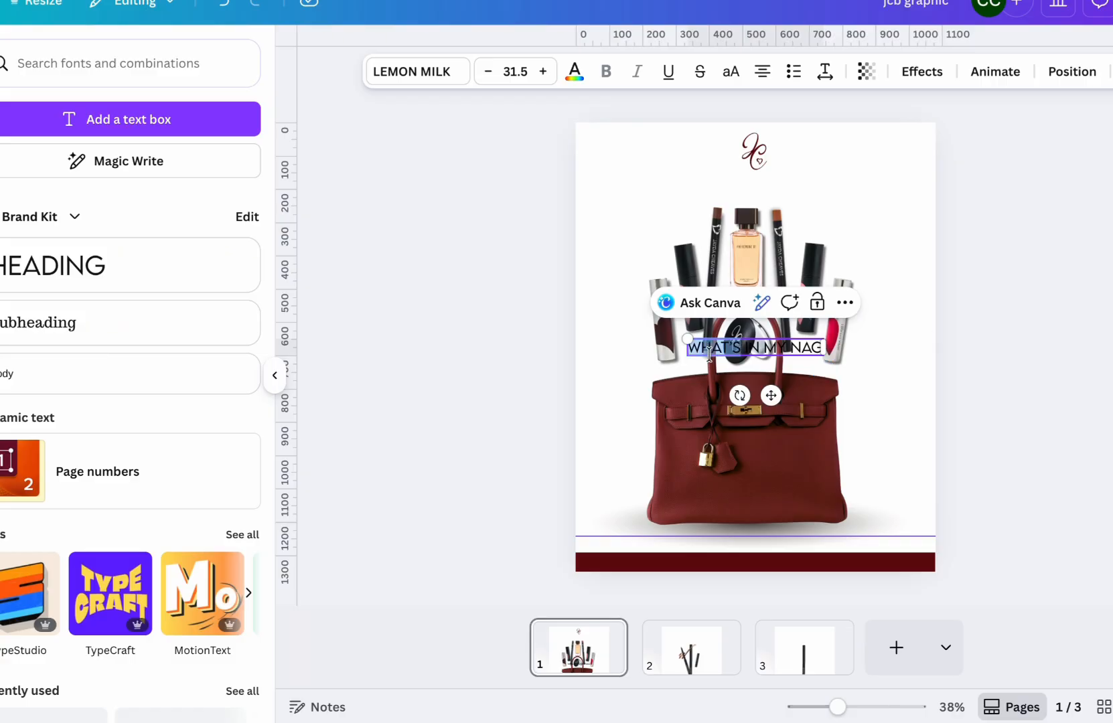
{"action": "left_click_drag", "start_coordinate": [596, 326], "coordinate": [580, 324]}
{"action": "left_click_drag", "start_coordinate": [699, 340], "coordinate": [750, 188]}
Try the heading in the Aston Script Bold font.
{"action": "left_click", "coordinate": [386, 72]}
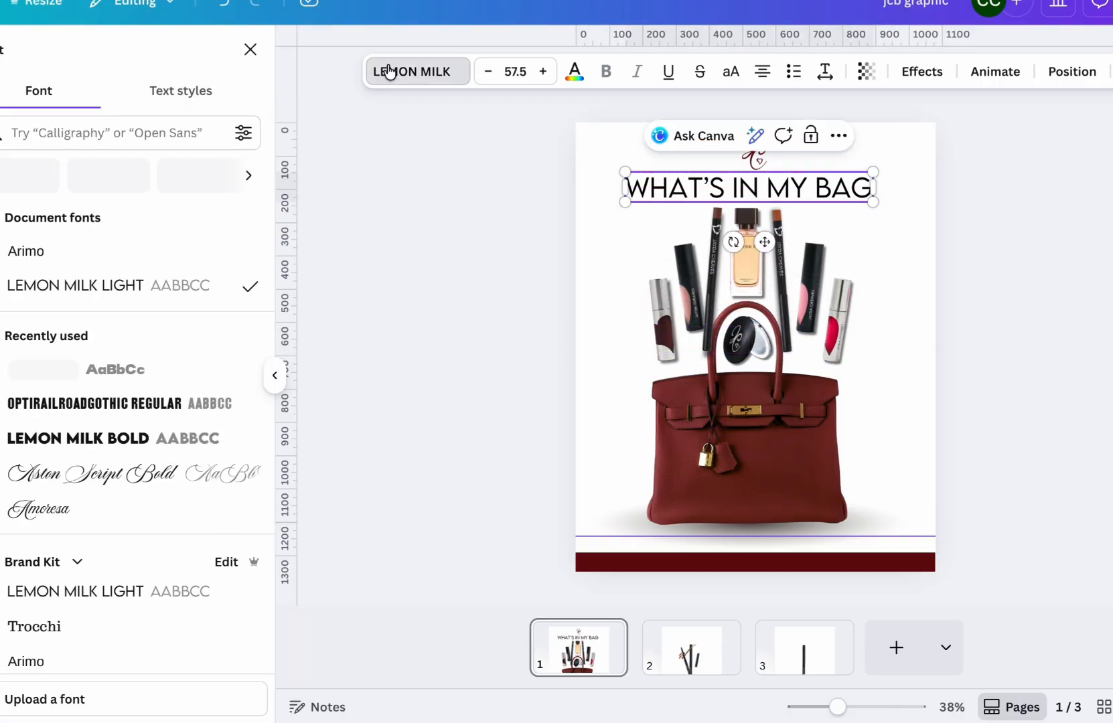
{"action": "left_click", "coordinate": [94, 474]}
{"action": "scroll", "coordinate": [132, 429], "scroll_direction": "down", "scroll_amount": 20}
{"action": "left_click", "coordinate": [1043, 303]}
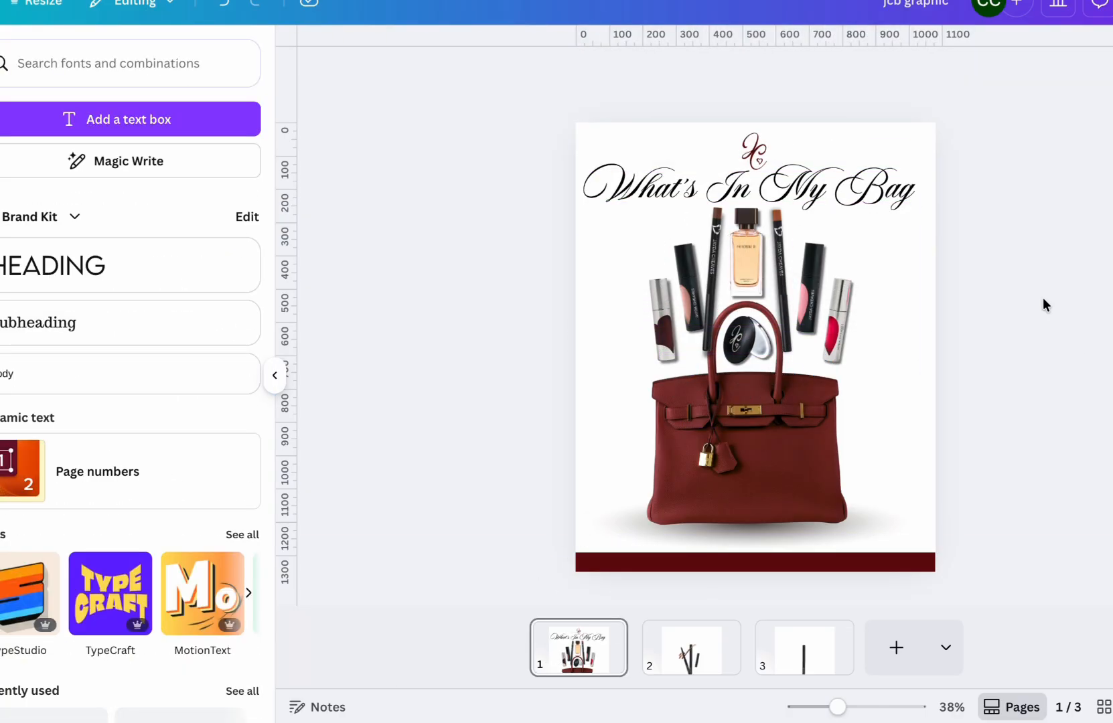
Select the bag together with all the beauty products and shift them slightly down the page.
{"action": "left_click_drag", "start_coordinate": [1043, 303], "coordinate": [561, 550]}
{"action": "left_click", "coordinate": [1033, 235]}
{"action": "left_click_drag", "start_coordinate": [1033, 240], "coordinate": [563, 555]}
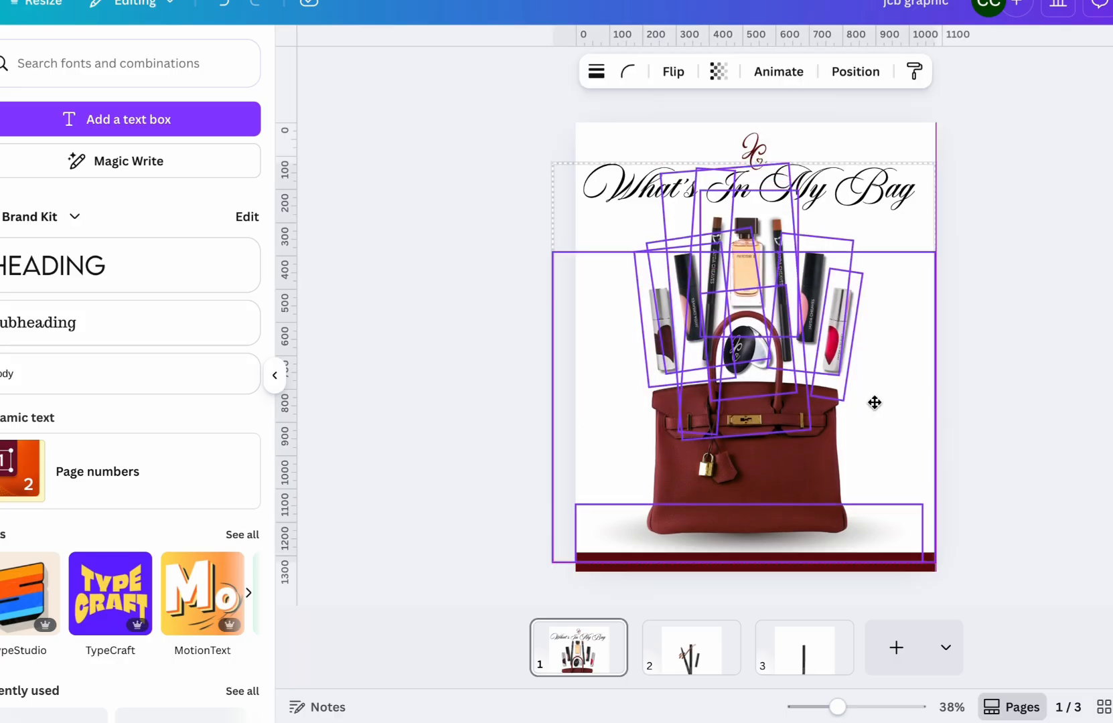
{"action": "left_click", "coordinate": [1024, 321]}
Try the heading in Bright Gesture DEMO Regular, Classy Vogue Regular and Forth Smith.
{"action": "left_click", "coordinate": [750, 189]}
{"action": "left_click", "coordinate": [382, 73]}
{"action": "scroll", "coordinate": [87, 321], "scroll_direction": "down", "scroll_amount": 6}
{"action": "left_click", "coordinate": [85, 304]}
{"action": "left_click", "coordinate": [97, 404]}
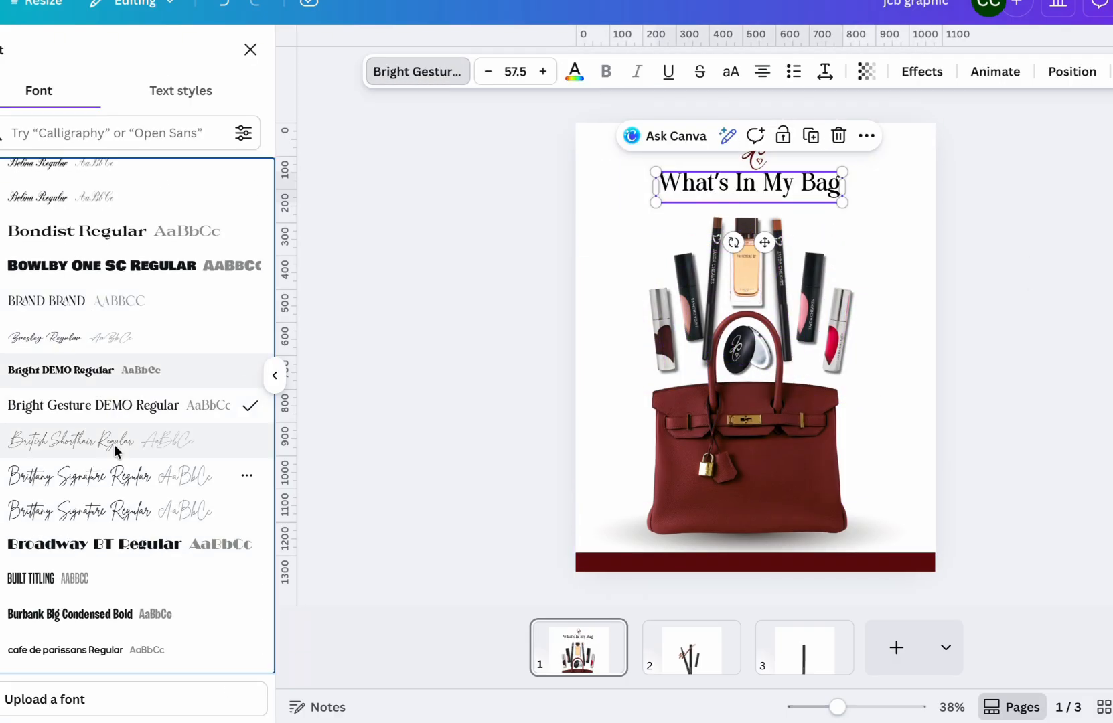
{"action": "scroll", "coordinate": [107, 435], "scroll_direction": "down", "scroll_amount": 4}
{"action": "left_click", "coordinate": [94, 408]}
{"action": "scroll", "coordinate": [95, 529], "scroll_direction": "down", "scroll_amount": 5}
{"action": "left_click", "coordinate": [73, 335]}
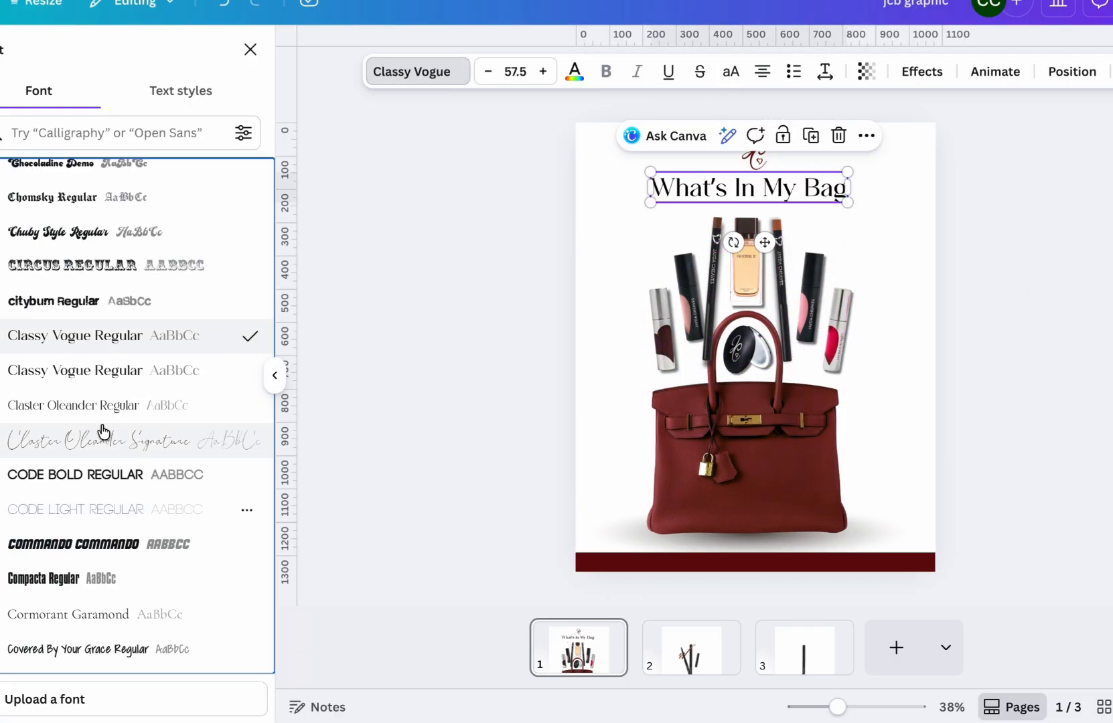
{"action": "scroll", "coordinate": [102, 432], "scroll_direction": "down", "scroll_amount": 10}
{"action": "left_click", "coordinate": [62, 297]}
{"action": "scroll", "coordinate": [125, 408], "scroll_direction": "down", "scroll_amount": 10}
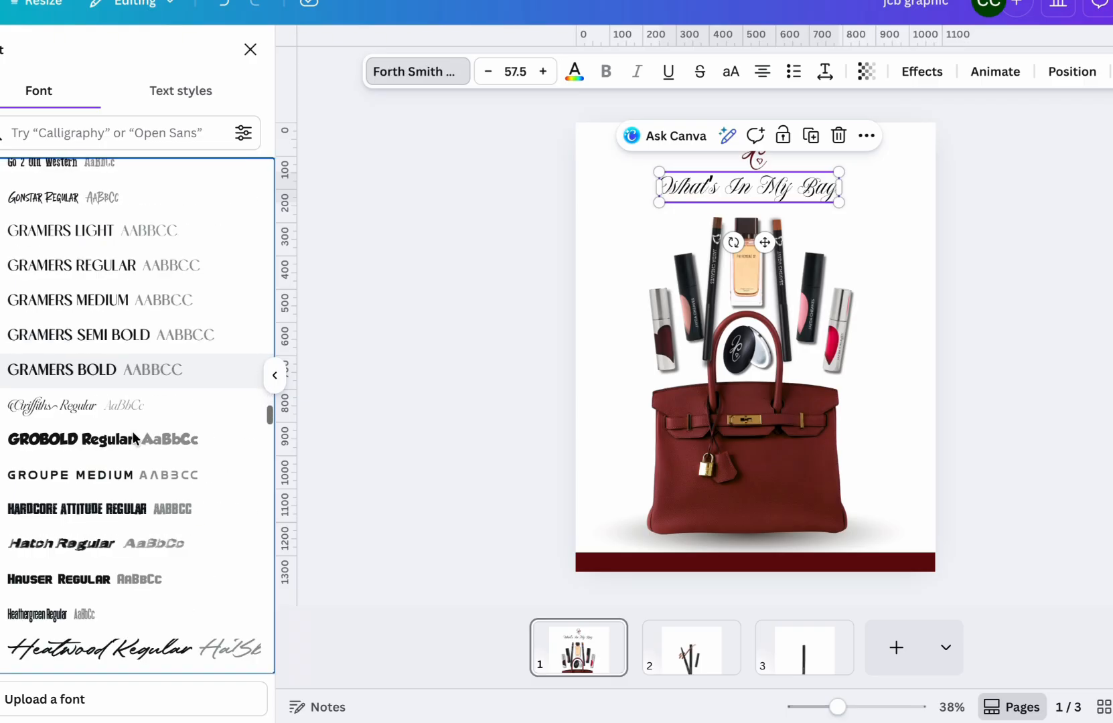
Set the heading in Griffiths, enlarge it to size 84.9 and position it beneath the logo.
{"action": "left_click", "coordinate": [127, 367]}
{"action": "left_click_drag", "start_coordinate": [834, 200], "coordinate": [787, 201]}
{"action": "left_click", "coordinate": [1079, 251]}
{"action": "left_click_drag", "start_coordinate": [616, 220], "coordinate": [594, 235]}
{"action": "left_click_drag", "start_coordinate": [820, 210], "coordinate": [830, 204]}
{"action": "left_click", "coordinate": [988, 280]}
Try the heading in the Perfect Moment Italic font.
{"action": "left_click", "coordinate": [790, 194]}
{"action": "left_click", "coordinate": [418, 72]}
{"action": "scroll", "coordinate": [194, 515], "scroll_direction": "down", "scroll_amount": 20}
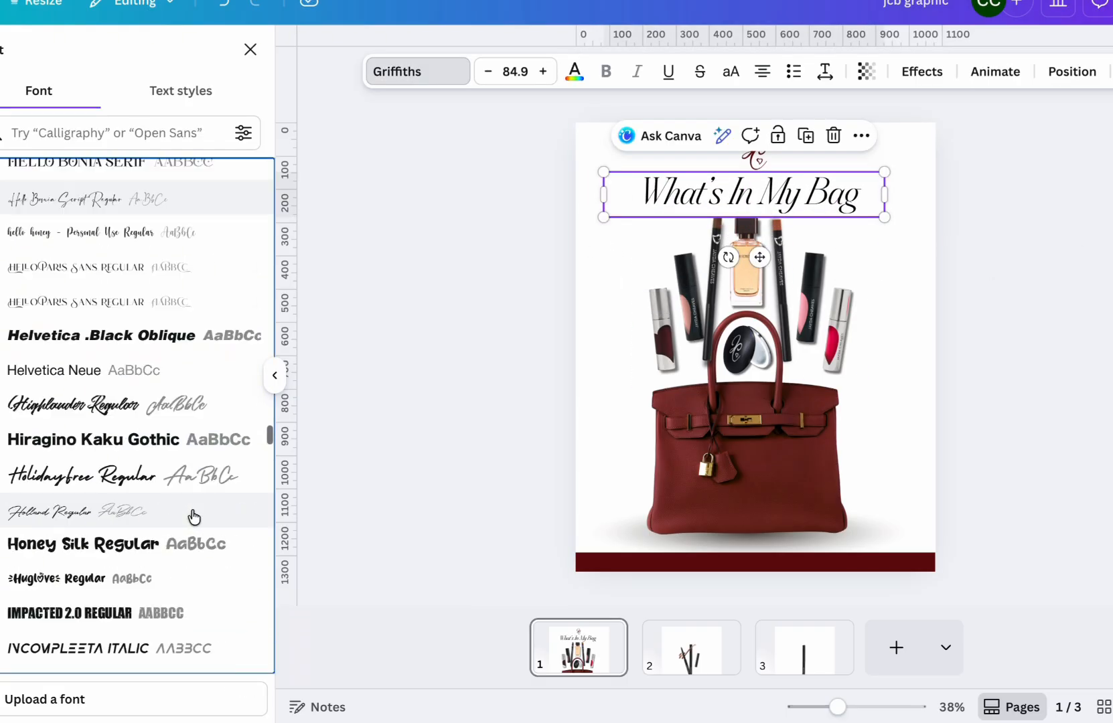
{"action": "scroll", "coordinate": [195, 515], "scroll_direction": "down", "scroll_amount": 10}
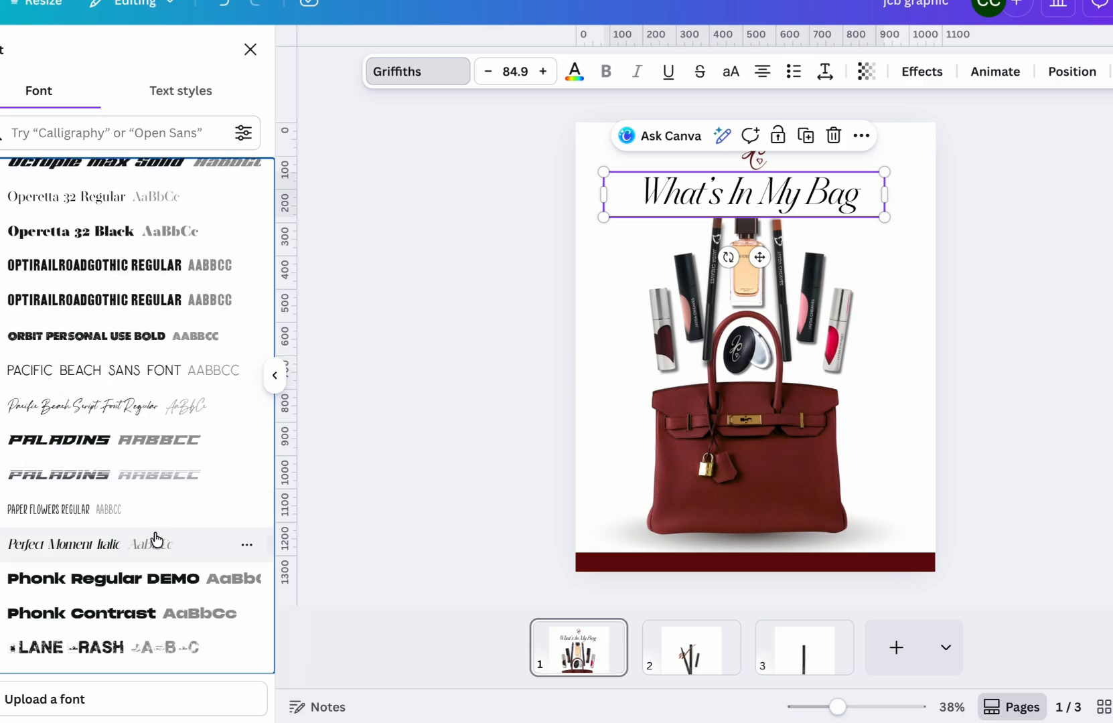
{"action": "left_click", "coordinate": [154, 537]}
{"action": "scroll", "coordinate": [179, 567], "scroll_direction": "down", "scroll_amount": 5}
{"action": "scroll", "coordinate": [181, 566], "scroll_direction": "down", "scroll_amount": 8}
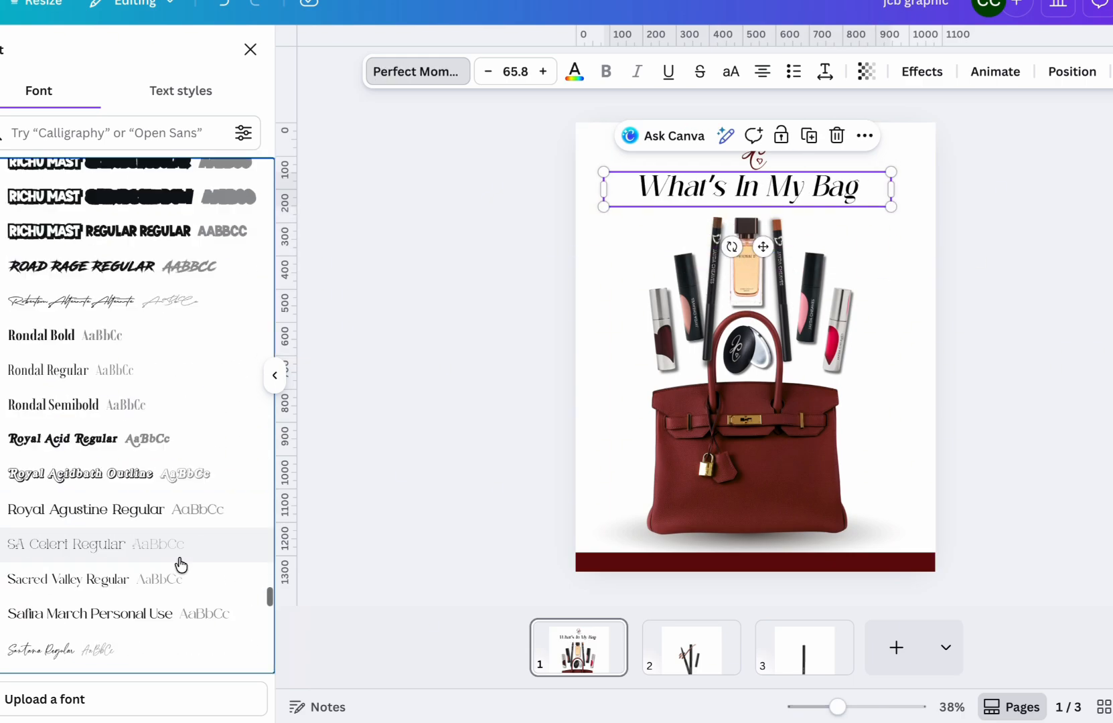
Try the heading in Shandora DEMO and Verona-Medium Regular.
{"action": "left_click", "coordinate": [180, 546]}
{"action": "scroll", "coordinate": [179, 546], "scroll_direction": "down", "scroll_amount": 6}
{"action": "left_click", "coordinate": [63, 447]}
{"action": "scroll", "coordinate": [62, 462], "scroll_direction": "down", "scroll_amount": 15}
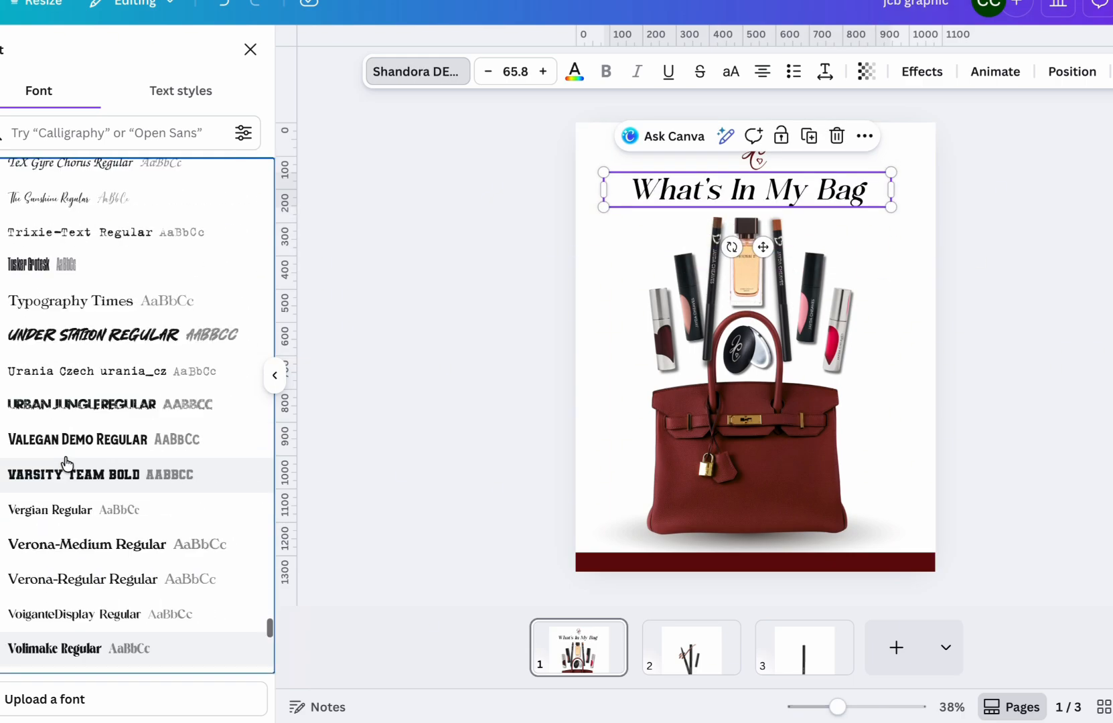
{"action": "left_click", "coordinate": [137, 224]}
{"action": "scroll", "coordinate": [270, 567], "scroll_direction": "down", "scroll_amount": 5}
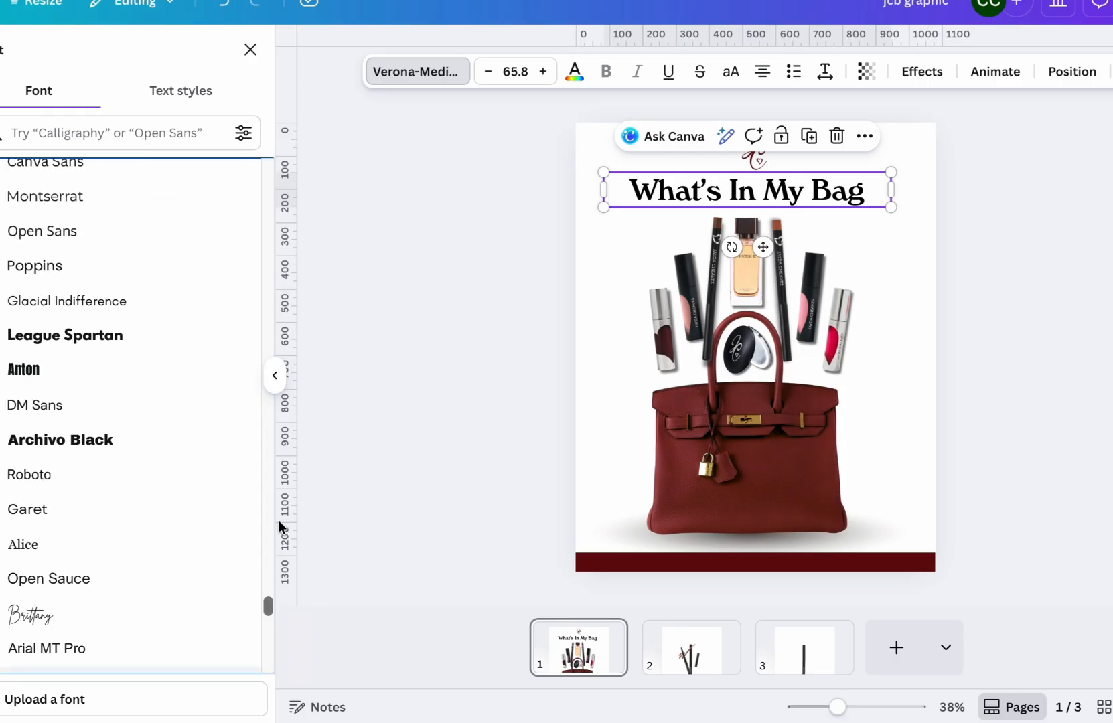
Set the heading back to Griffiths and look through the font list for an alternative.
{"action": "scroll", "coordinate": [221, 468], "scroll_direction": "down", "scroll_amount": 10}
{"action": "left_click_drag", "start_coordinate": [269, 632], "coordinate": [269, 164]}
{"action": "left_click", "coordinate": [163, 288]}
{"action": "scroll", "coordinate": [173, 438], "scroll_direction": "down", "scroll_amount": 10}
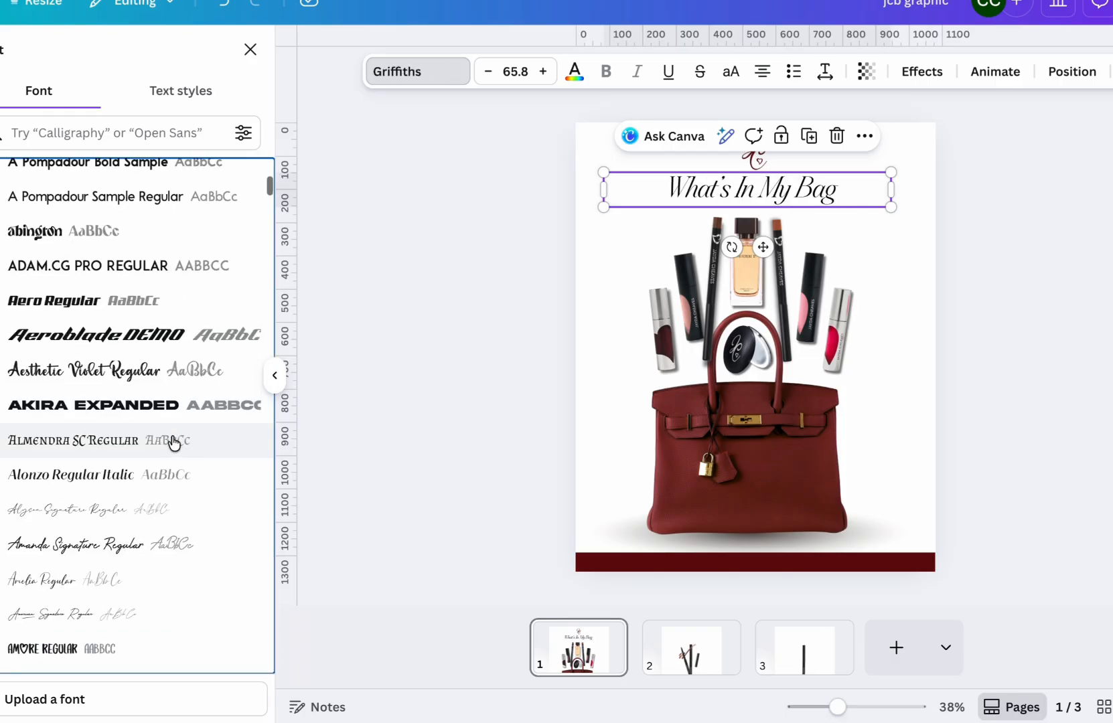
{"action": "scroll", "coordinate": [172, 442], "scroll_direction": "down", "scroll_amount": 15}
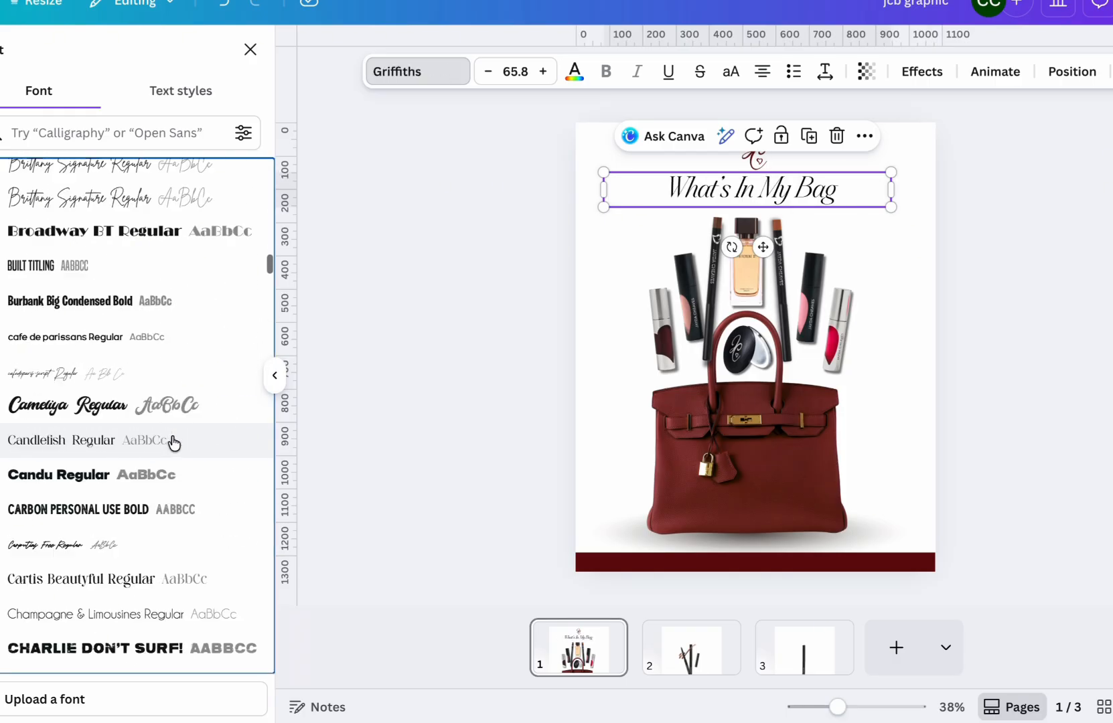
{"action": "scroll", "coordinate": [174, 442], "scroll_direction": "down", "scroll_amount": 15}
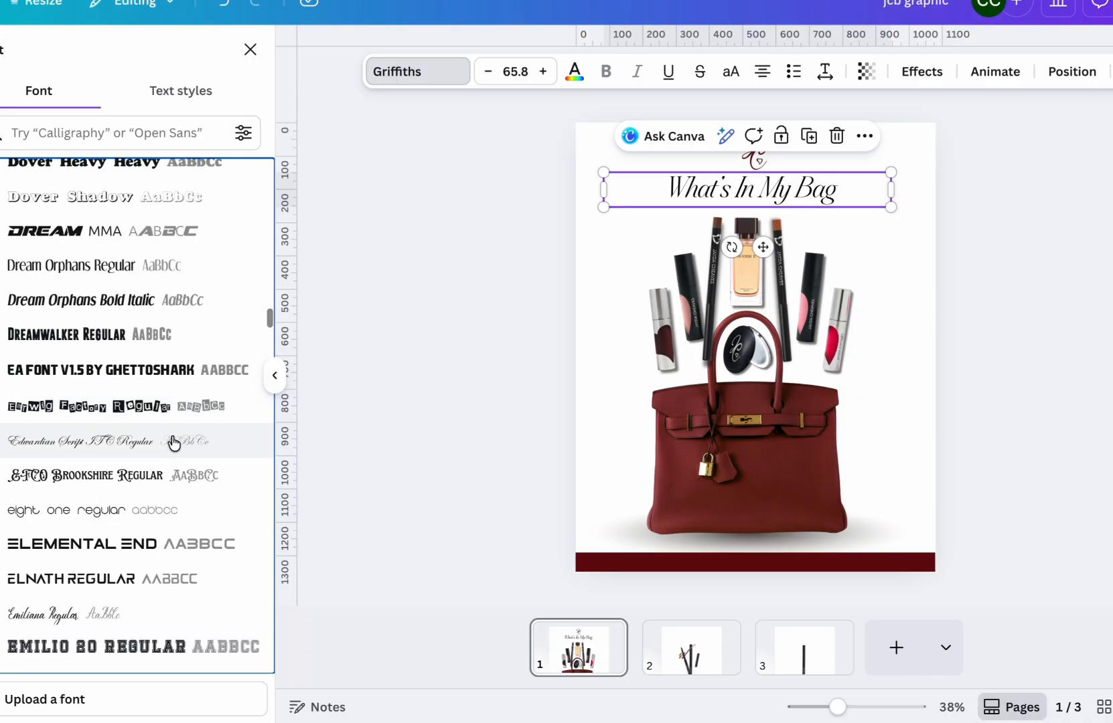
{"action": "scroll", "coordinate": [174, 443], "scroll_direction": "down", "scroll_amount": 6}
{"action": "left_click", "coordinate": [100, 338]}
{"action": "scroll", "coordinate": [81, 402], "scroll_direction": "down", "scroll_amount": 15}
{"action": "left_click", "coordinate": [90, 434]}
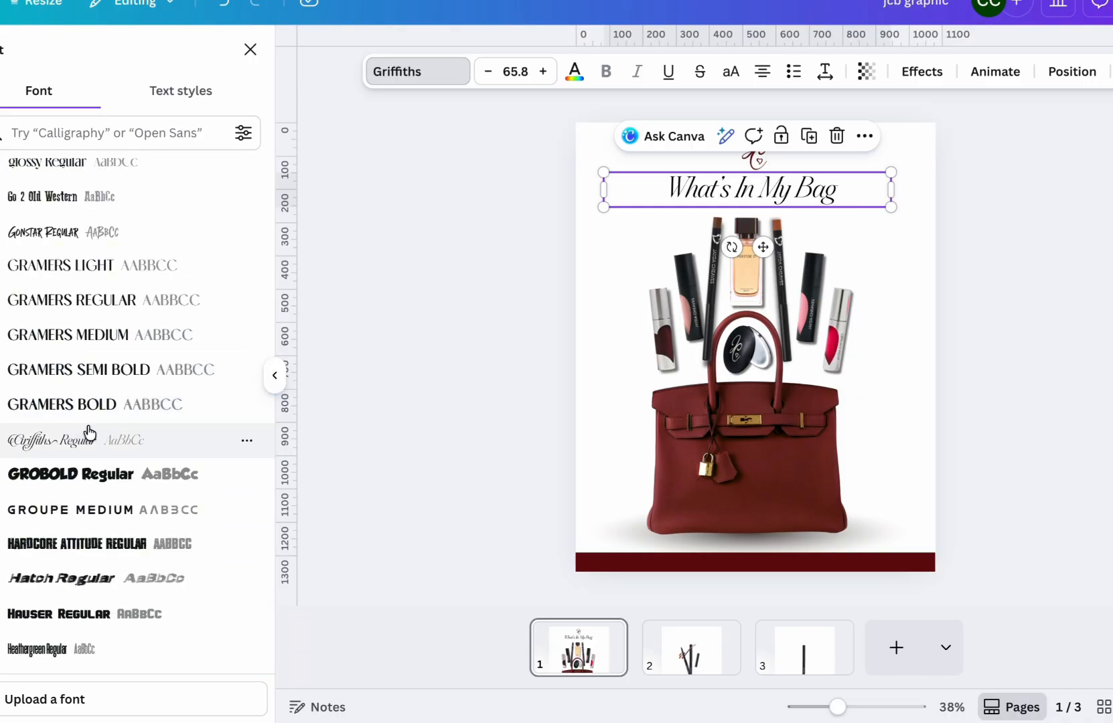
Try the heading in Magiesta Regular and in Nexa Heavy.
{"action": "scroll", "coordinate": [88, 432], "scroll_direction": "down", "scroll_amount": 15}
{"action": "left_click", "coordinate": [60, 405]}
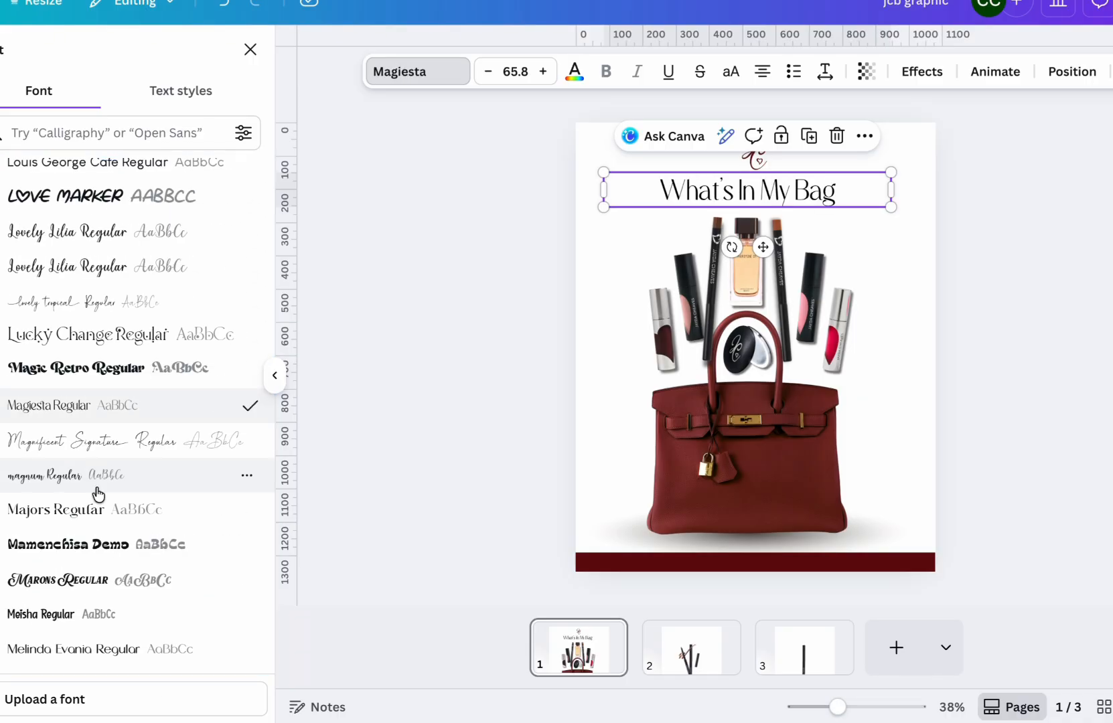
{"action": "scroll", "coordinate": [97, 492], "scroll_direction": "down", "scroll_amount": 15}
{"action": "left_click", "coordinate": [23, 264]}
{"action": "left_click", "coordinate": [67, 338]}
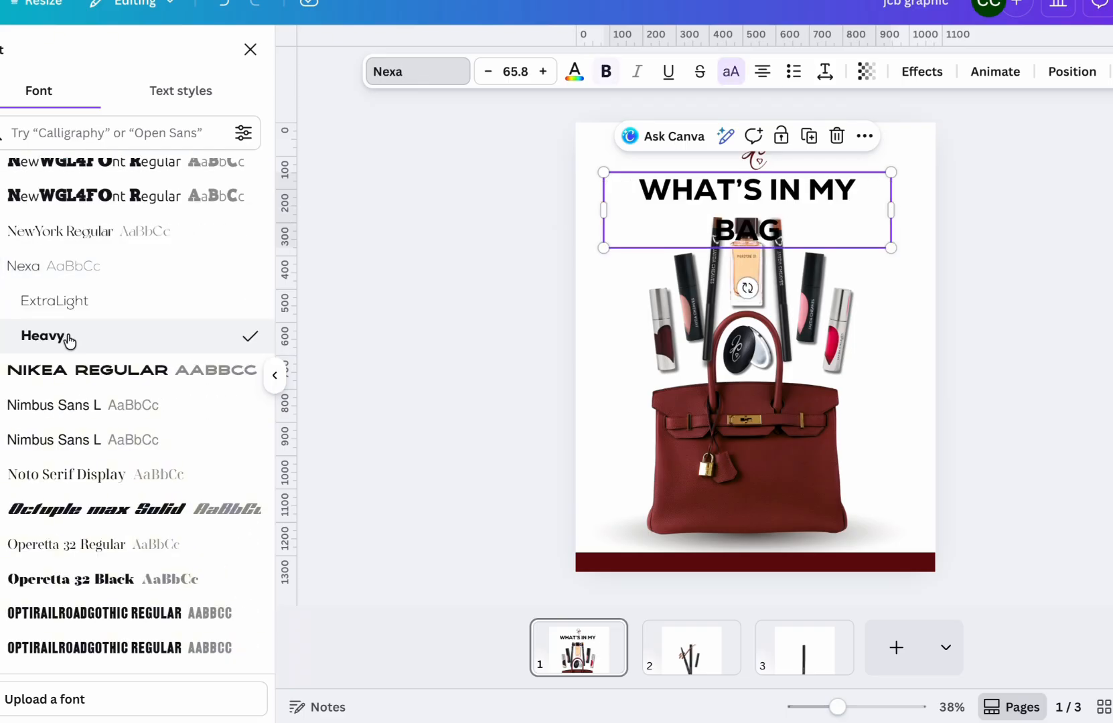
Set the heading's font to relationship of mélodrame regular.
{"action": "left_click", "coordinate": [73, 370]}
{"action": "left_click", "coordinate": [54, 301]}
{"action": "scroll", "coordinate": [181, 586], "scroll_direction": "down", "scroll_amount": 20}
{"action": "left_click", "coordinate": [109, 495]}
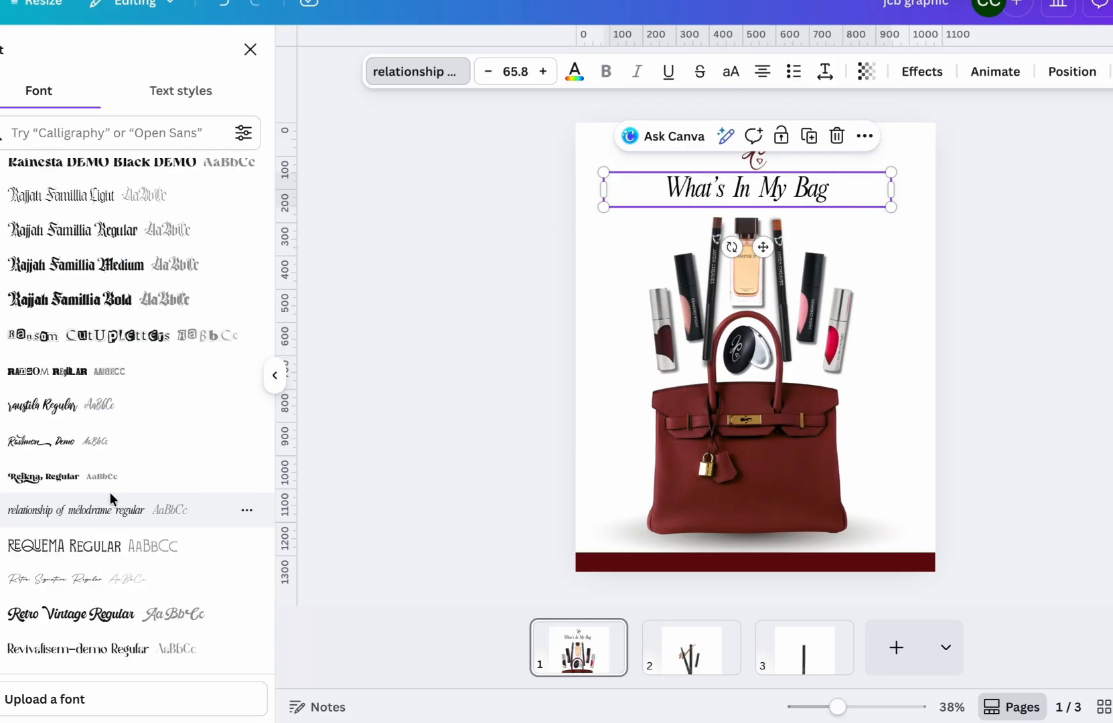
Enlarge the heading to size 83.8 and add a question mark so it reads "What's In My Bag?".
{"action": "left_click", "coordinate": [543, 72]}
{"action": "double_click", "coordinate": [829, 190]}
{"action": "type", "text": "?"}
{"action": "left_click", "coordinate": [222, 3]}
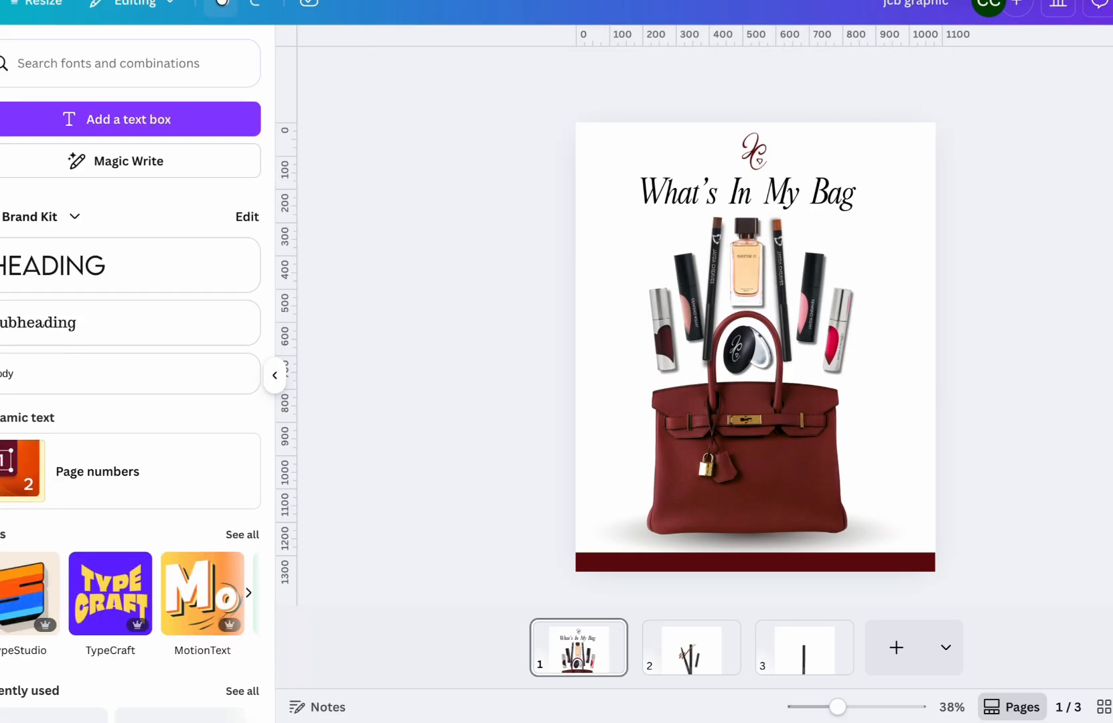
{"action": "left_click", "coordinate": [254, 3]}
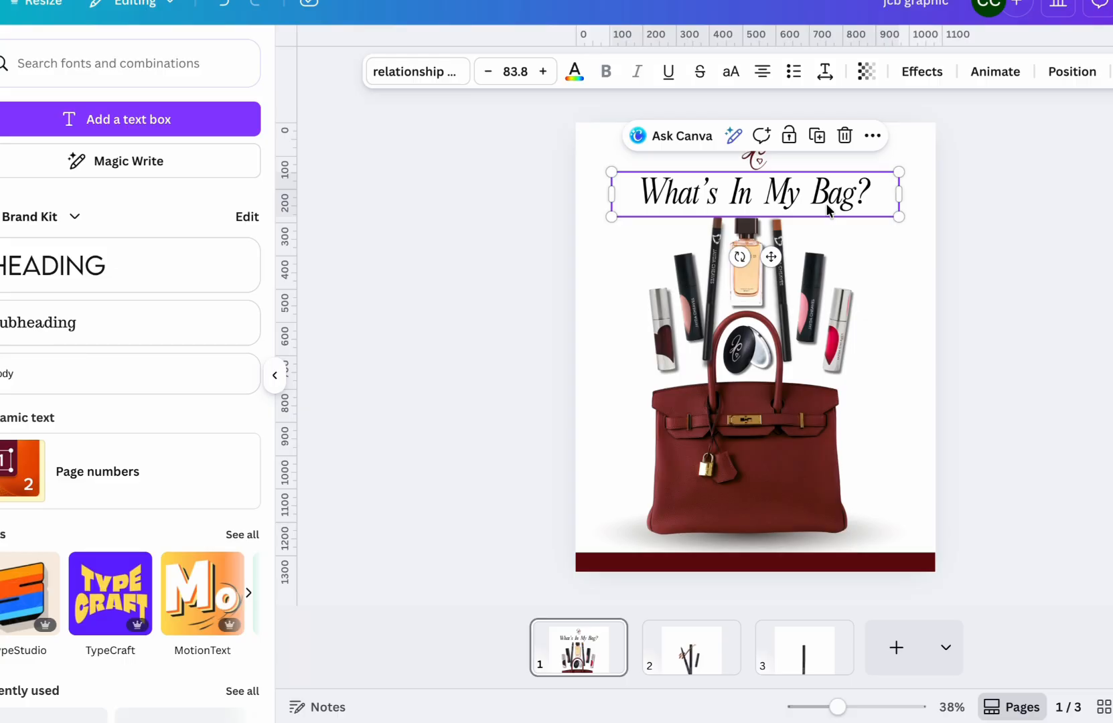
Apply the Curve text effect to the heading with a curve value of 44.
{"action": "left_click", "coordinate": [917, 73]}
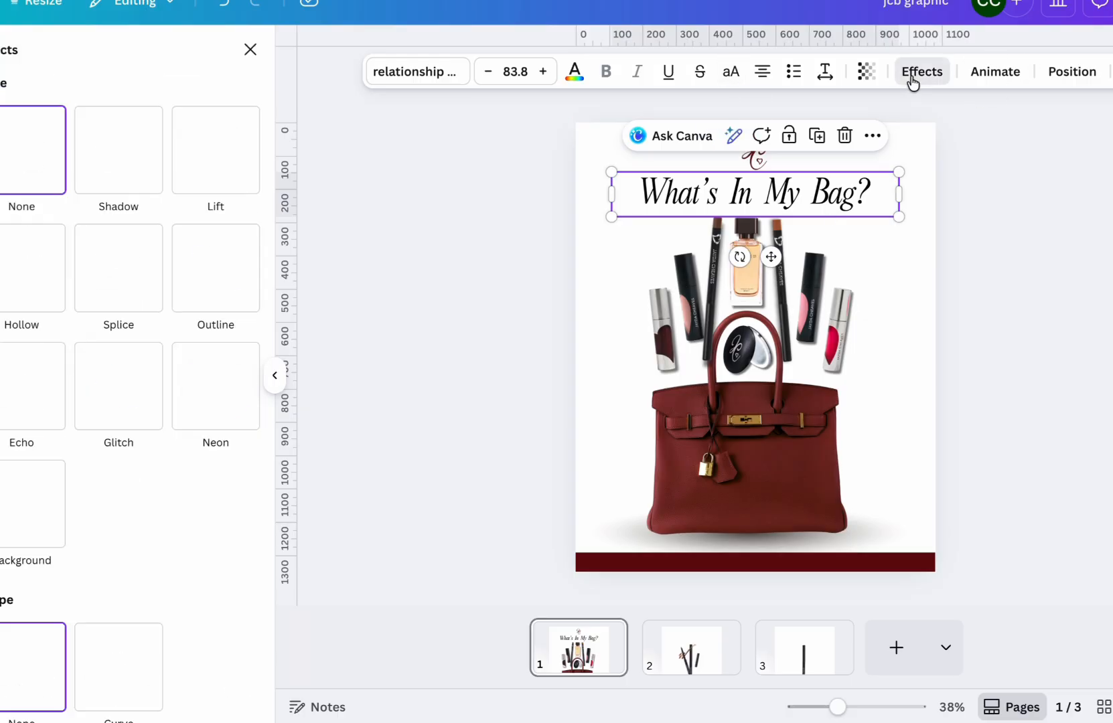
{"action": "left_click", "coordinate": [127, 659]}
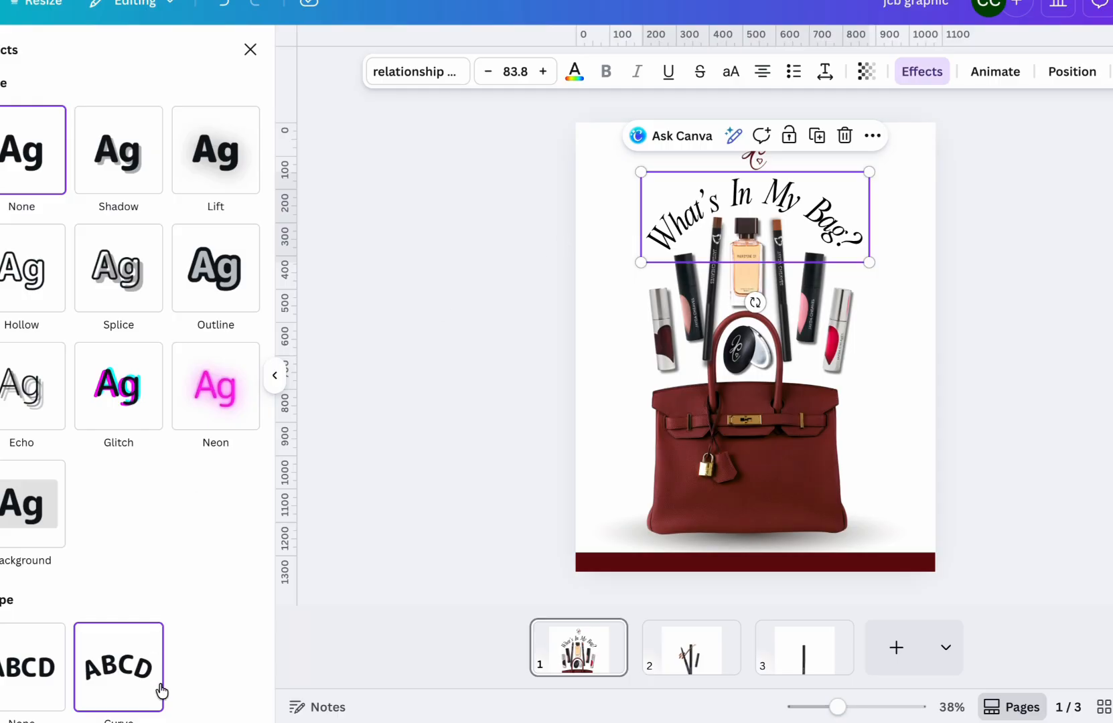
{"action": "scroll", "coordinate": [161, 691], "scroll_direction": "down", "scroll_amount": 4}
{"action": "left_click_drag", "start_coordinate": [114, 540], "coordinate": [99, 546]}
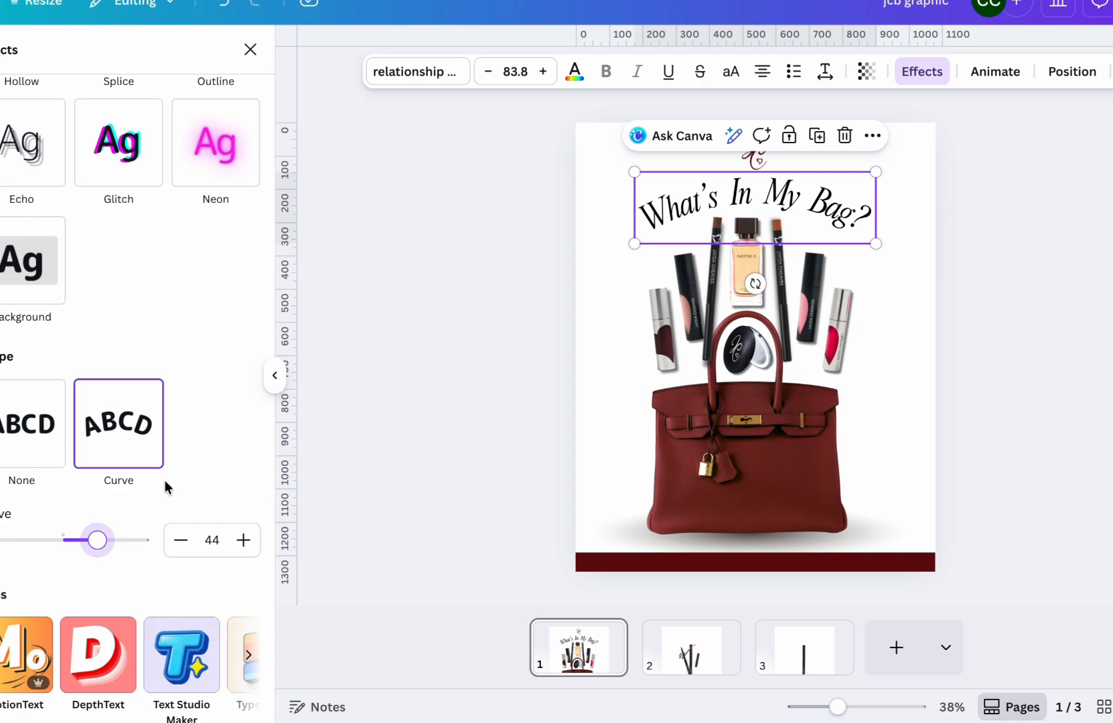
Enlarge the curved heading to a font size of about 88.3 and keep it centred beneath the logo.
{"action": "mouse_move", "coordinate": [881, 242]}
{"action": "left_mouse_down"}
{"action": "mouse_move", "coordinate": [893, 267]}
{"action": "mouse_move", "coordinate": [888, 247]}
{"action": "left_mouse_up"}
{"action": "left_click_drag", "start_coordinate": [837, 210], "coordinate": [832, 210]}
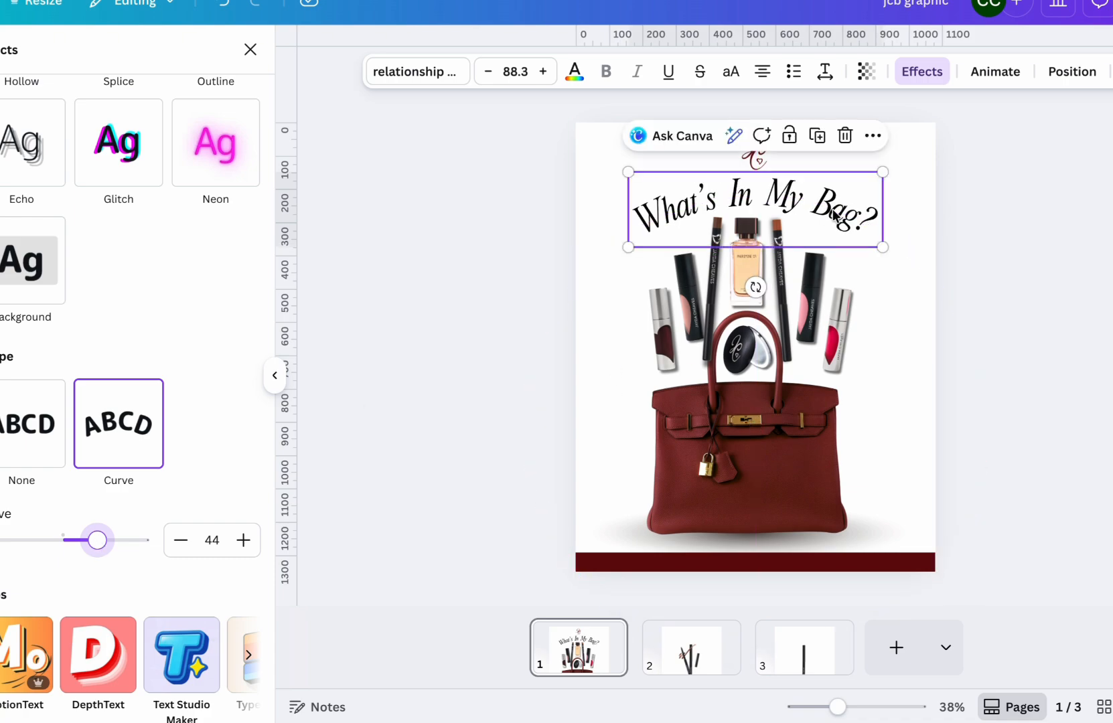
{"action": "left_click", "coordinate": [1064, 325]}
{"action": "left_click", "coordinate": [1063, 323]}
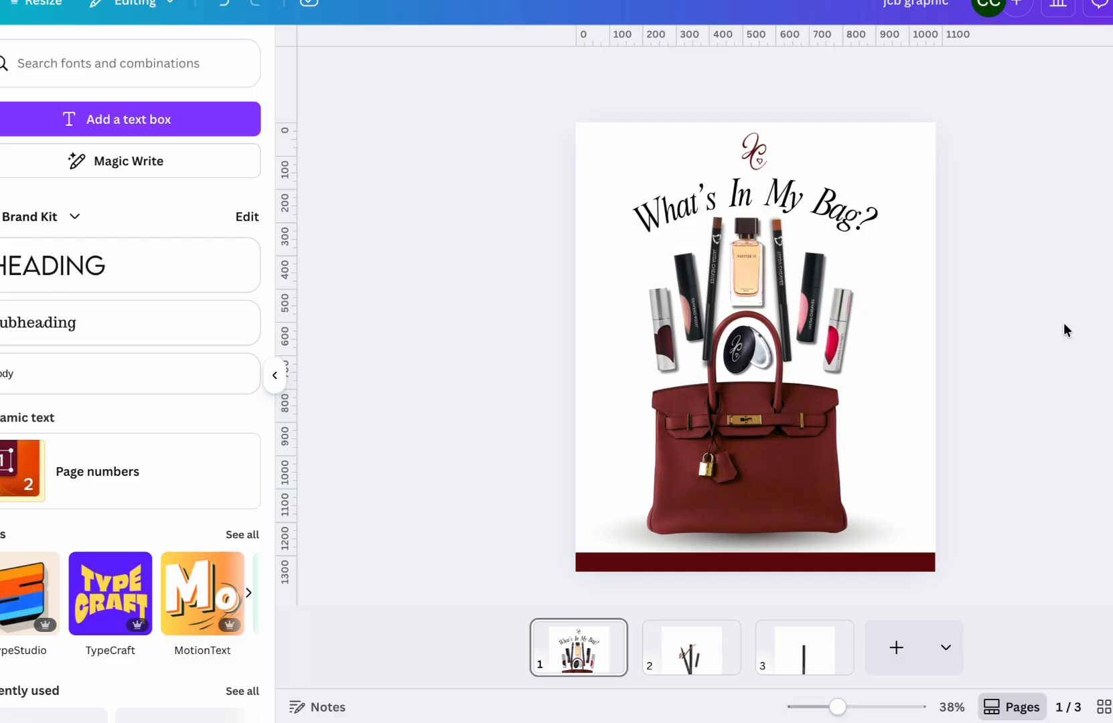
{"action": "left_click", "coordinate": [849, 566]}
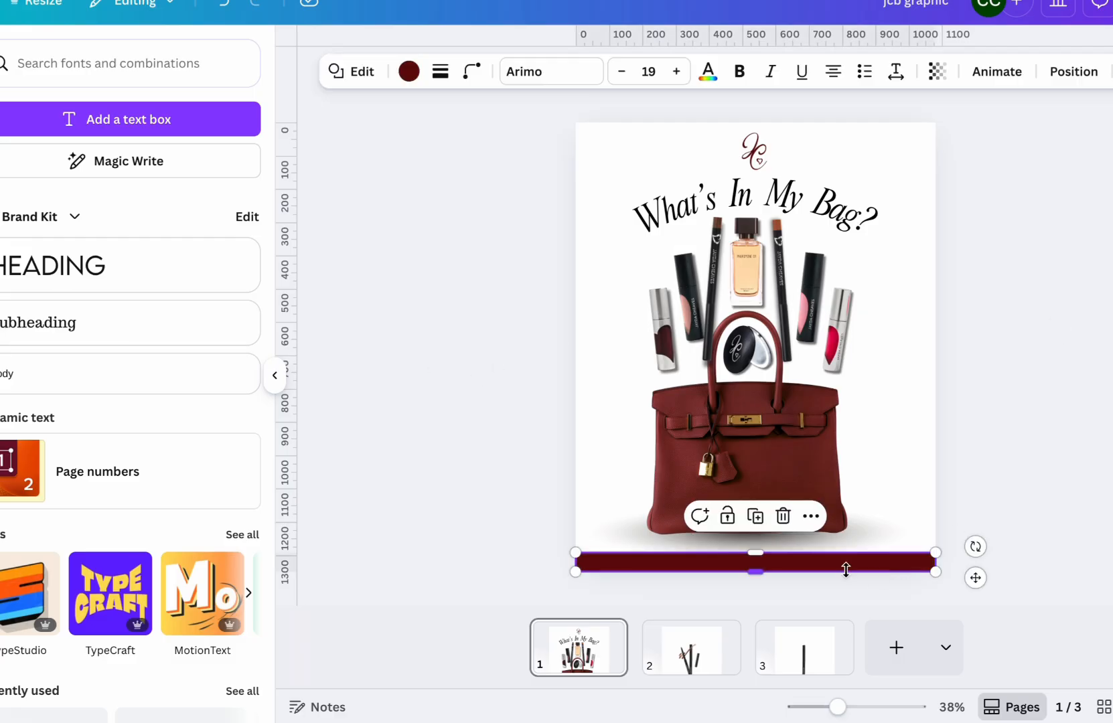
{"action": "left_click", "coordinate": [830, 564]}
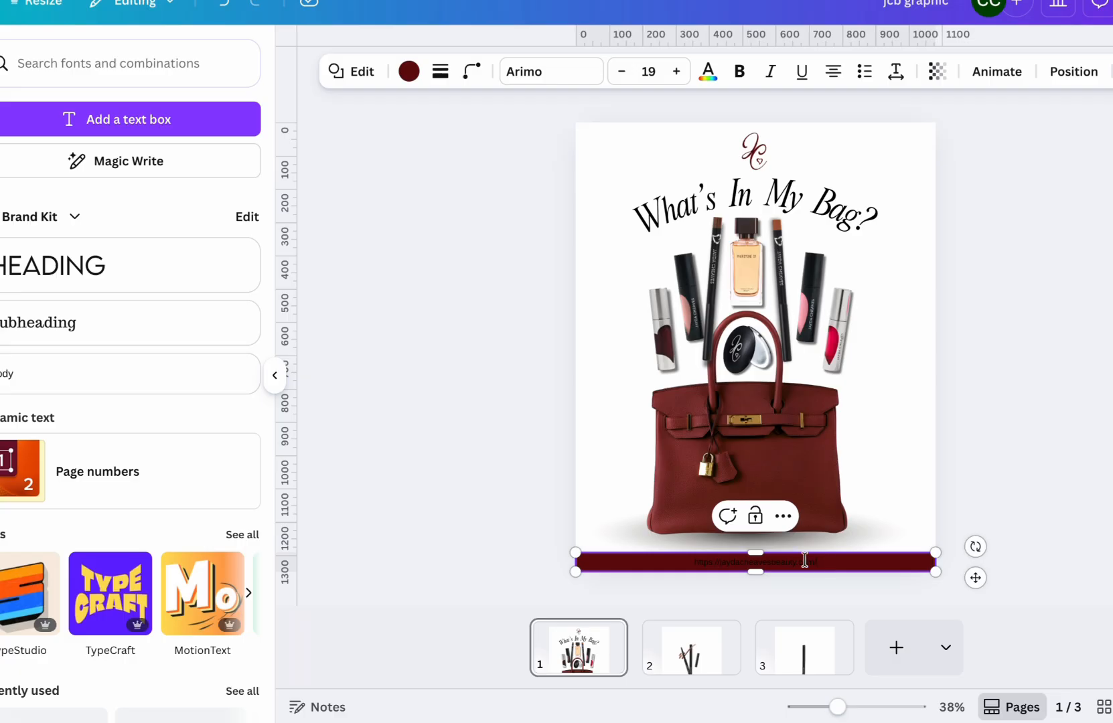
{"action": "triple_click", "coordinate": [805, 561]}
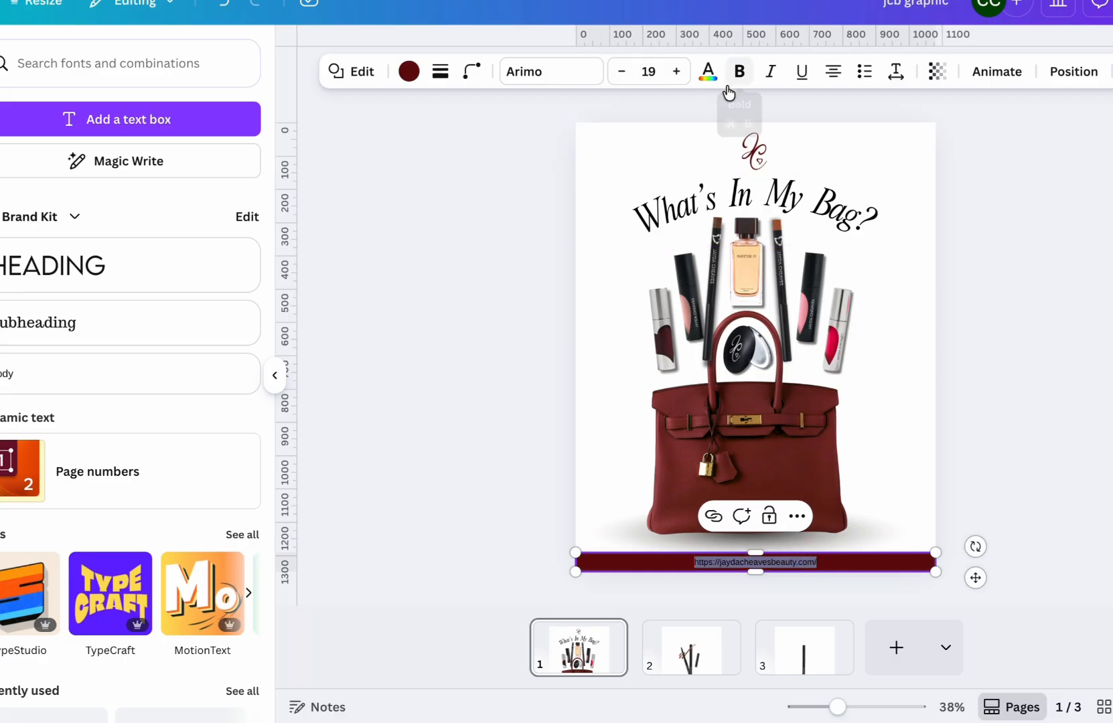
Make the web address in the dark red bar white and uppercase.
{"action": "left_click", "coordinate": [707, 71]}
{"action": "left_click", "coordinate": [161, 177]}
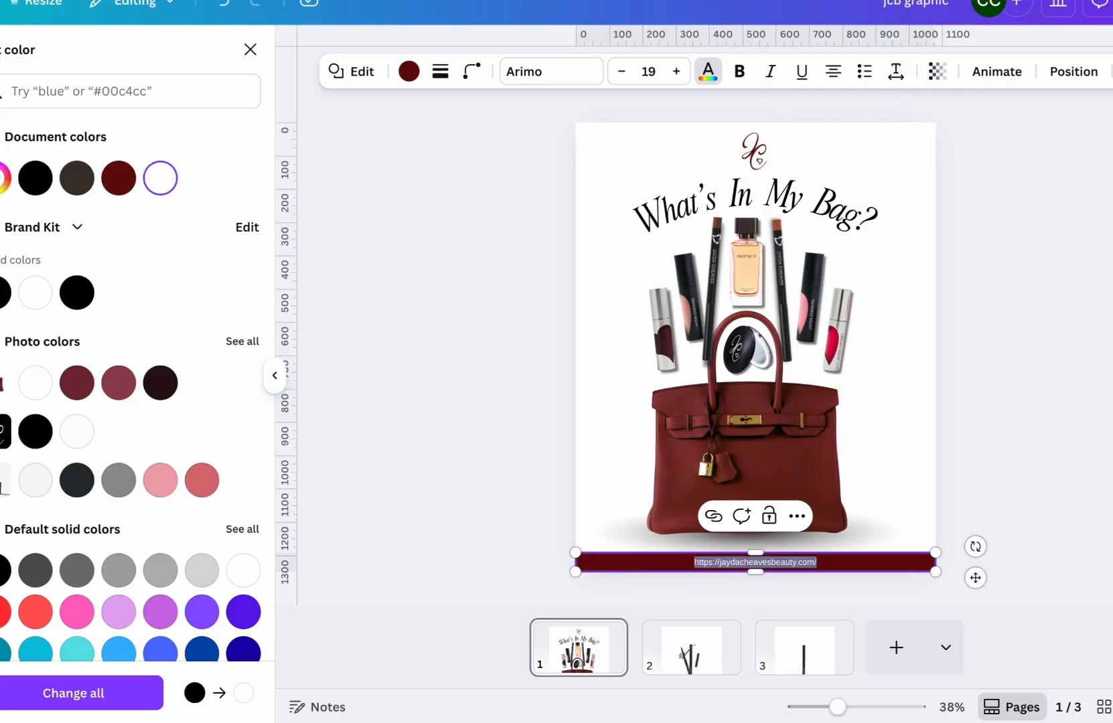
{"action": "key", "text": "ctrl+shift+k"}
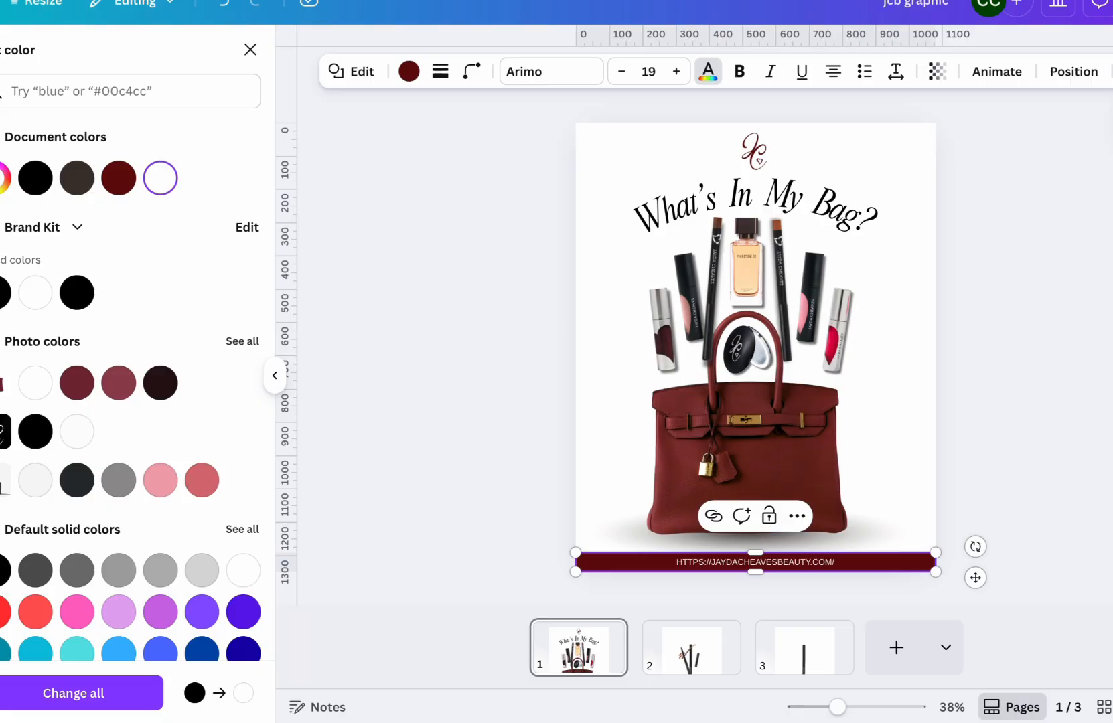
{"action": "double_click", "coordinate": [713, 562]}
{"action": "left_click", "coordinate": [712, 562]}
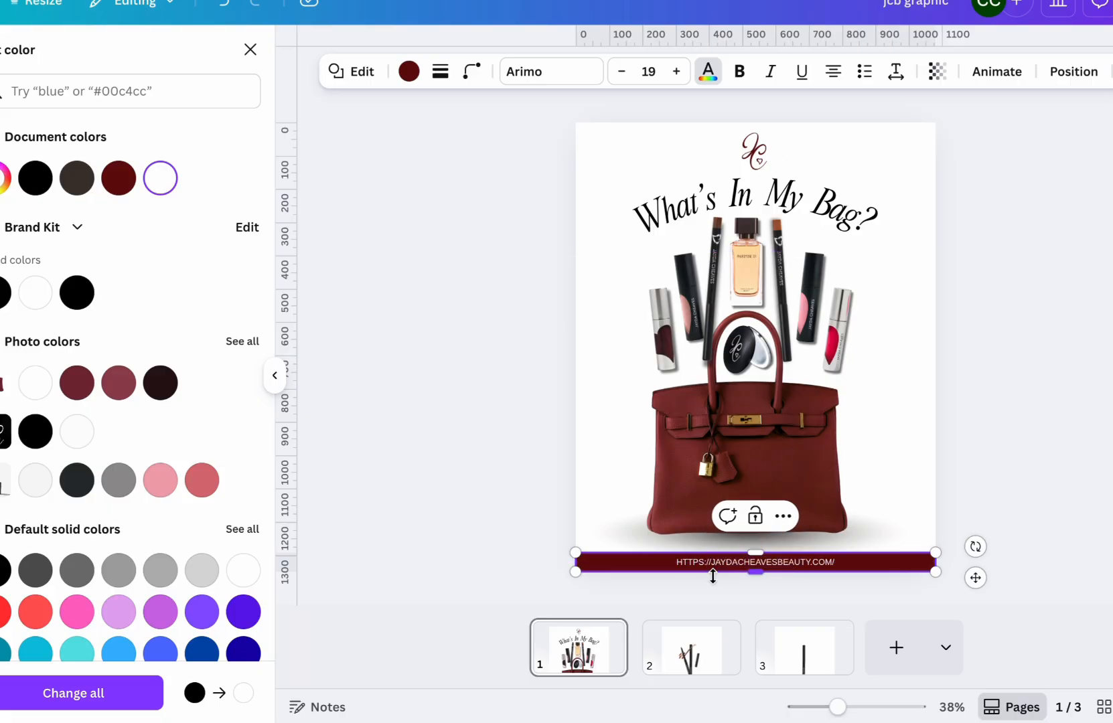
{"action": "key", "text": "BackSpace"}
{"action": "key", "text": "BackSpace"}
{"action": "key", "text": "BackSpace"}
{"action": "key", "text": "BackSpace"}
{"action": "key", "text": "BackSpace"}
{"action": "key", "text": "BackSpace"}
{"action": "key", "text": "BackSpace"}
{"action": "key", "text": "BackSpace"}
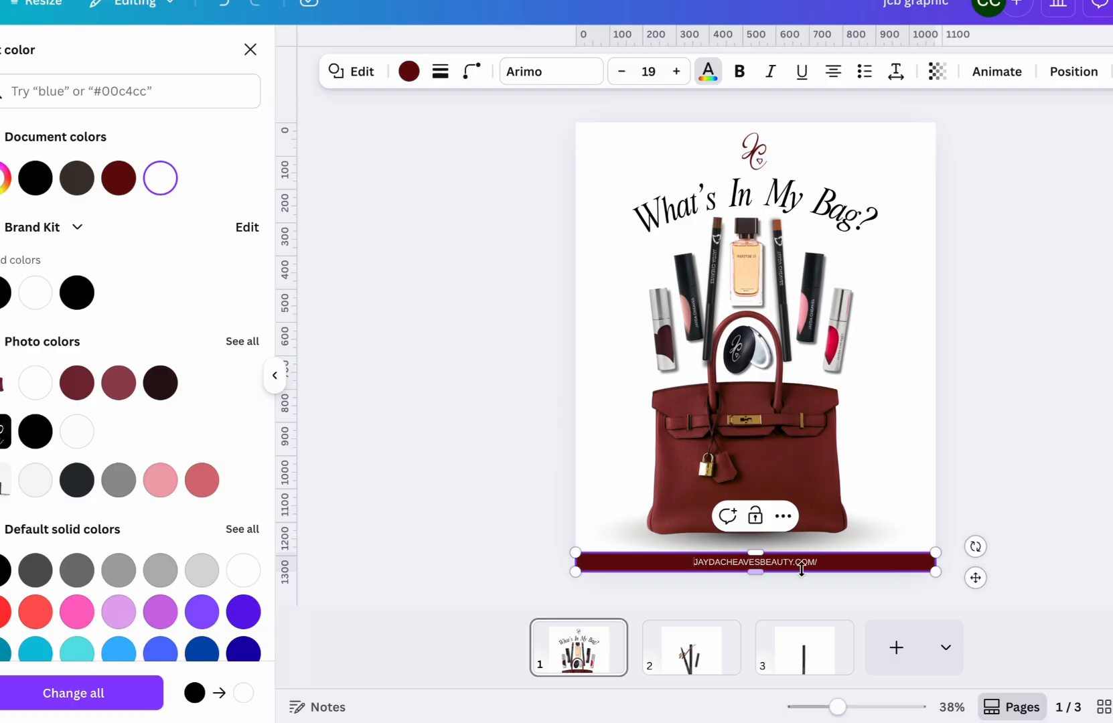
{"action": "left_click", "coordinate": [823, 561]}
{"action": "key", "text": "BackSpace"}
Try the web address in Nexa ExtraLight and in Nimbus Sans L Regular.
{"action": "key", "text": "ctrl+a"}
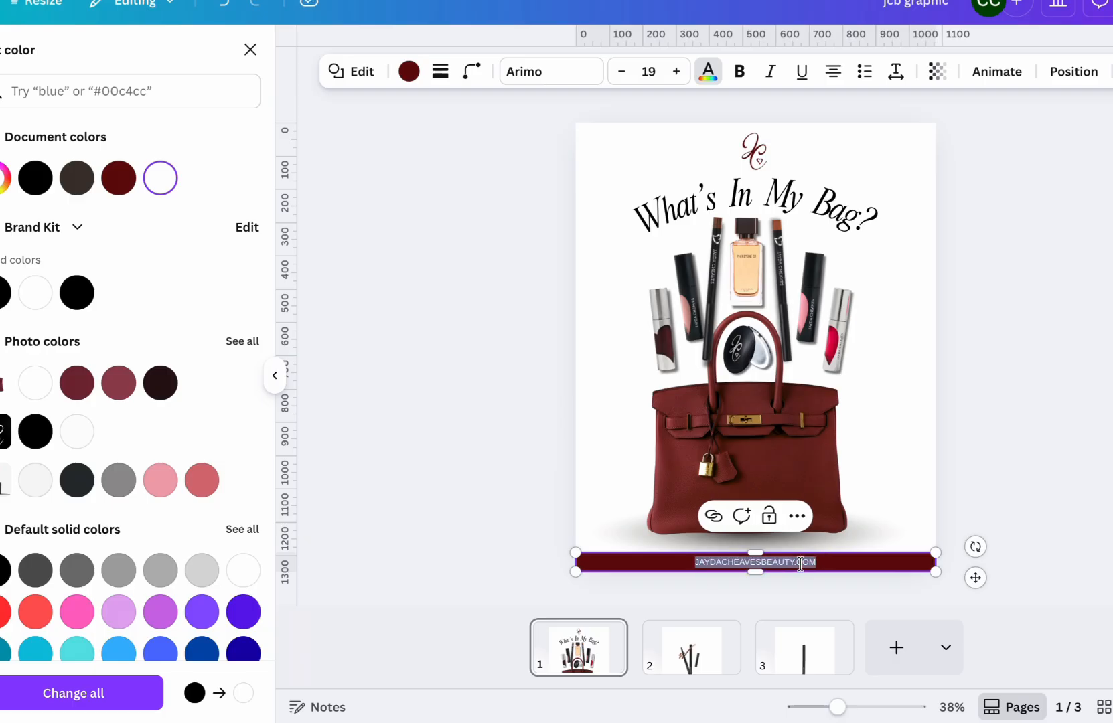
{"action": "left_click", "coordinate": [520, 71]}
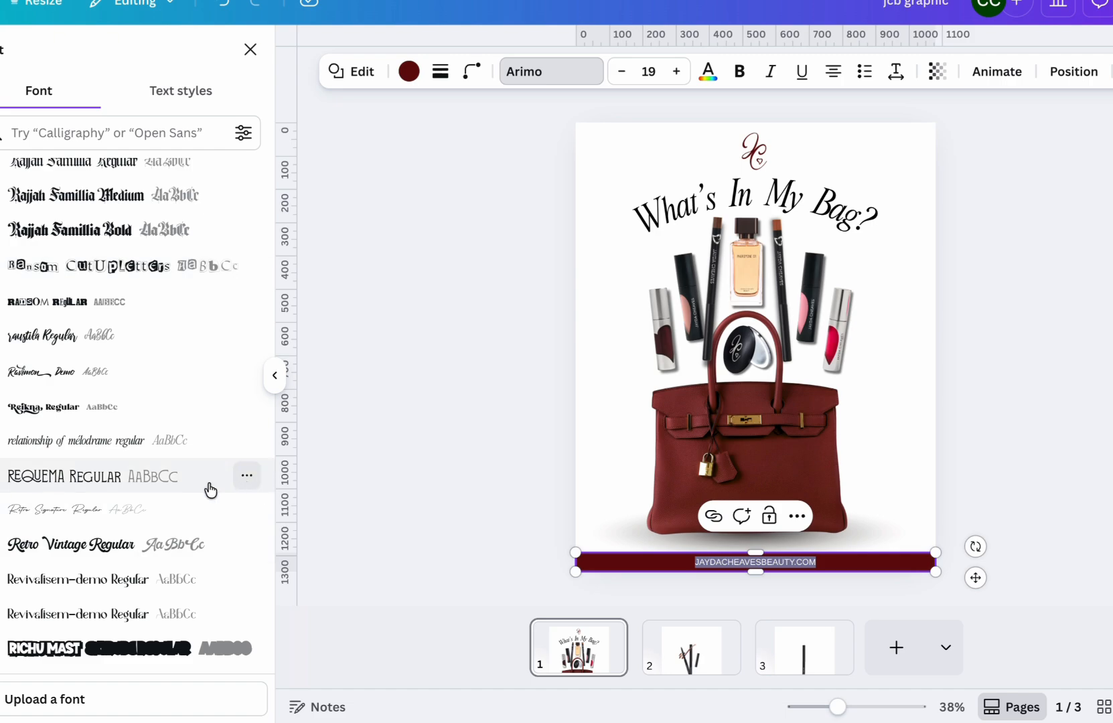
{"action": "left_click_drag", "start_coordinate": [179, 474], "coordinate": [182, 380]}
{"action": "scroll", "coordinate": [183, 379], "scroll_direction": "up", "scroll_amount": 12}
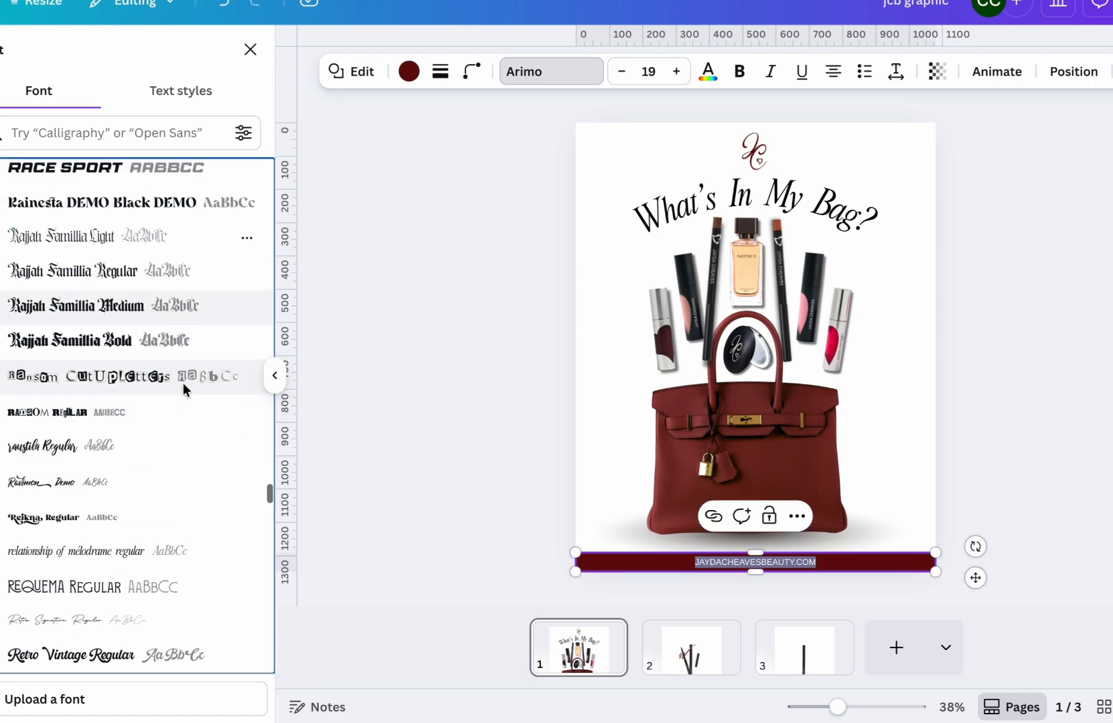
{"action": "scroll", "coordinate": [183, 375], "scroll_direction": "up", "scroll_amount": 8}
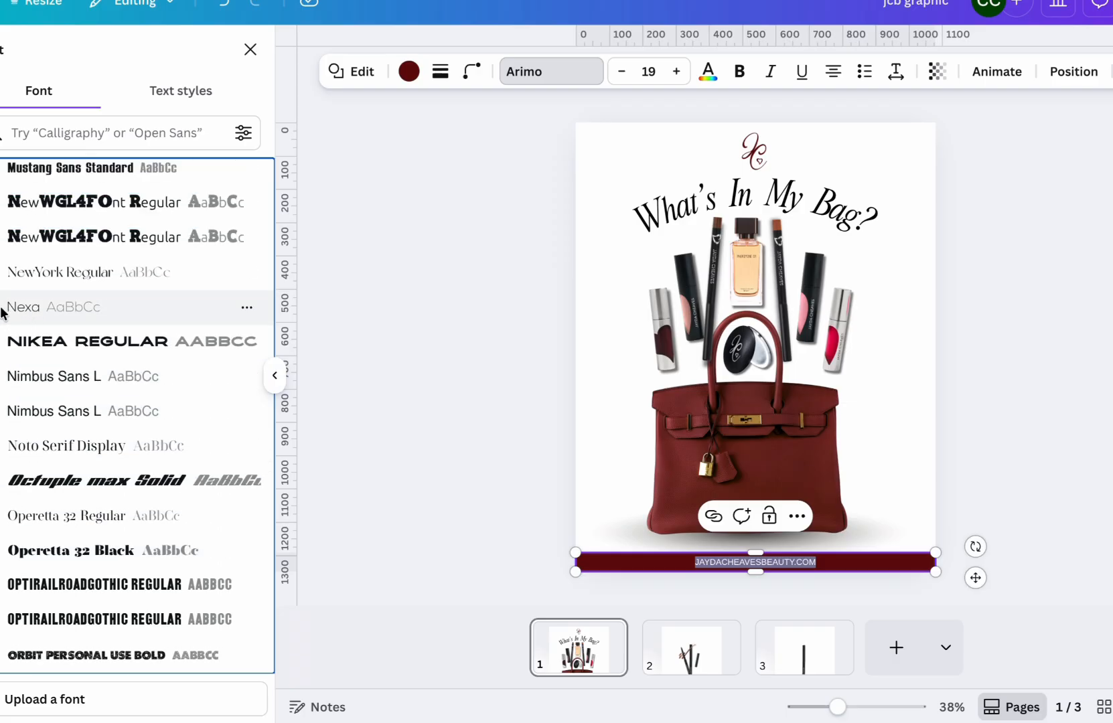
{"action": "left_click", "coordinate": [23, 307]}
{"action": "left_click", "coordinate": [43, 340]}
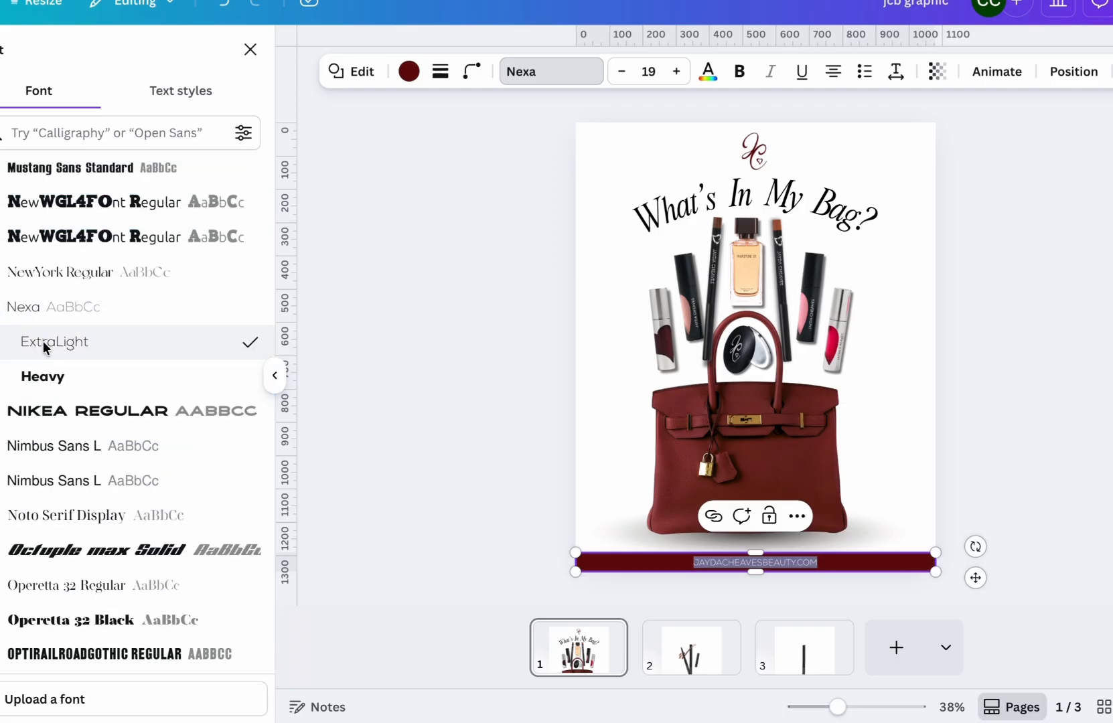
{"action": "scroll", "coordinate": [78, 245], "scroll_direction": "up", "scroll_amount": 2}
{"action": "scroll", "coordinate": [78, 244], "scroll_direction": "up", "scroll_amount": 2}
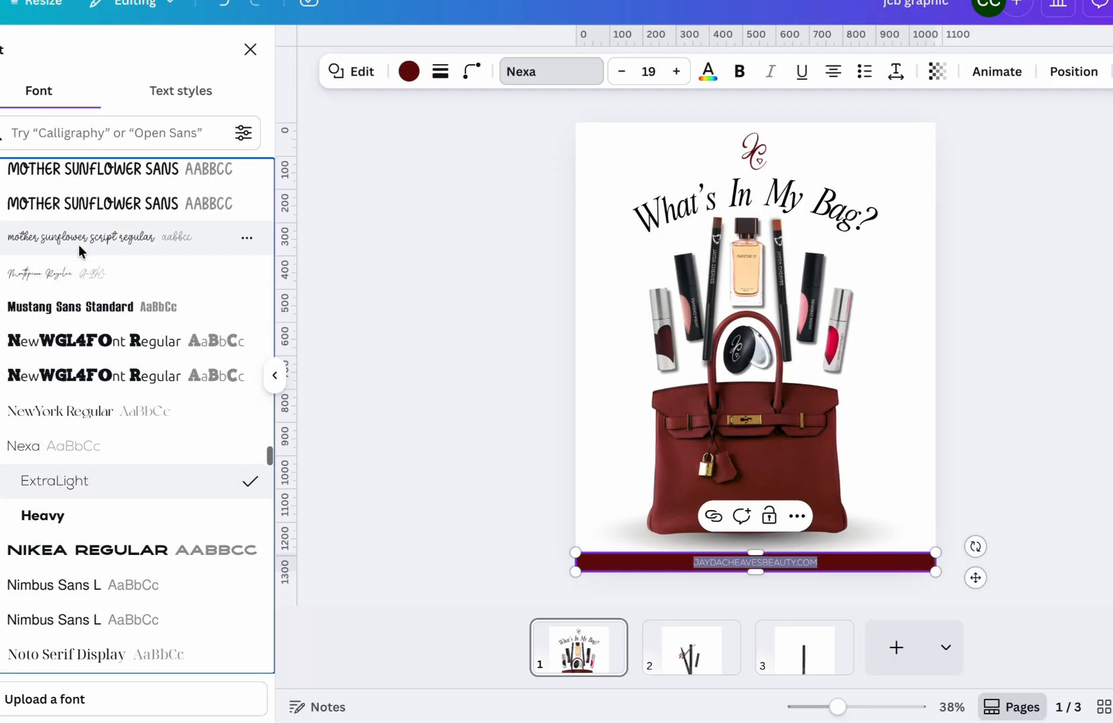
{"action": "left_click", "coordinate": [3, 586]}
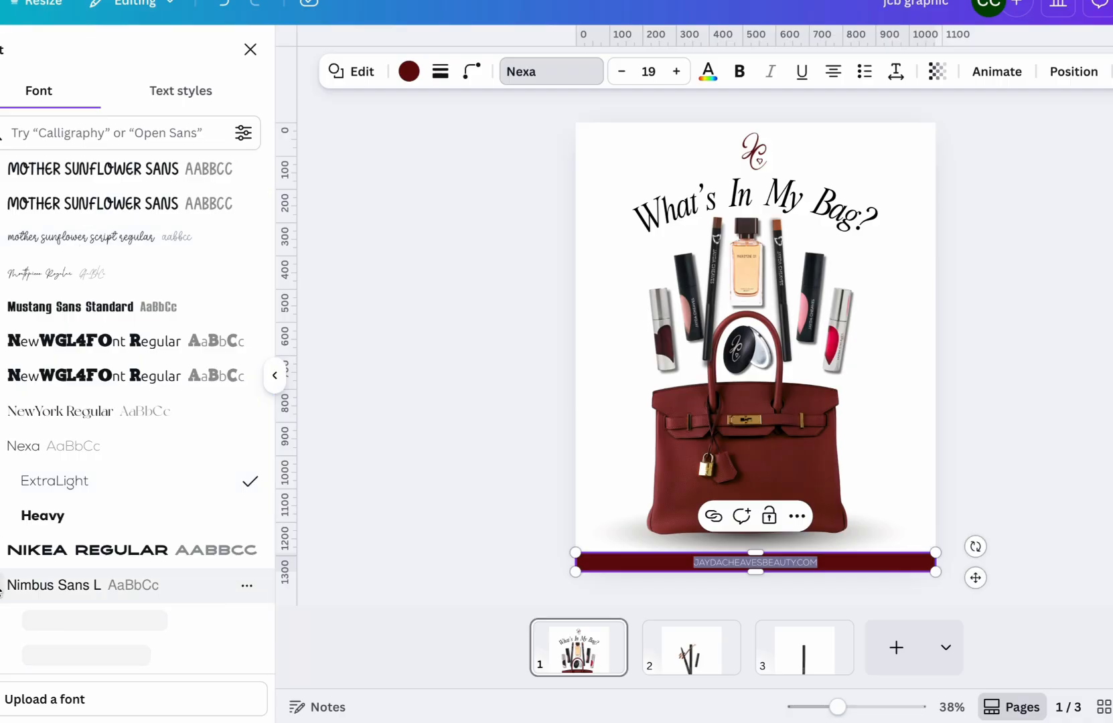
{"action": "left_click", "coordinate": [37, 619]}
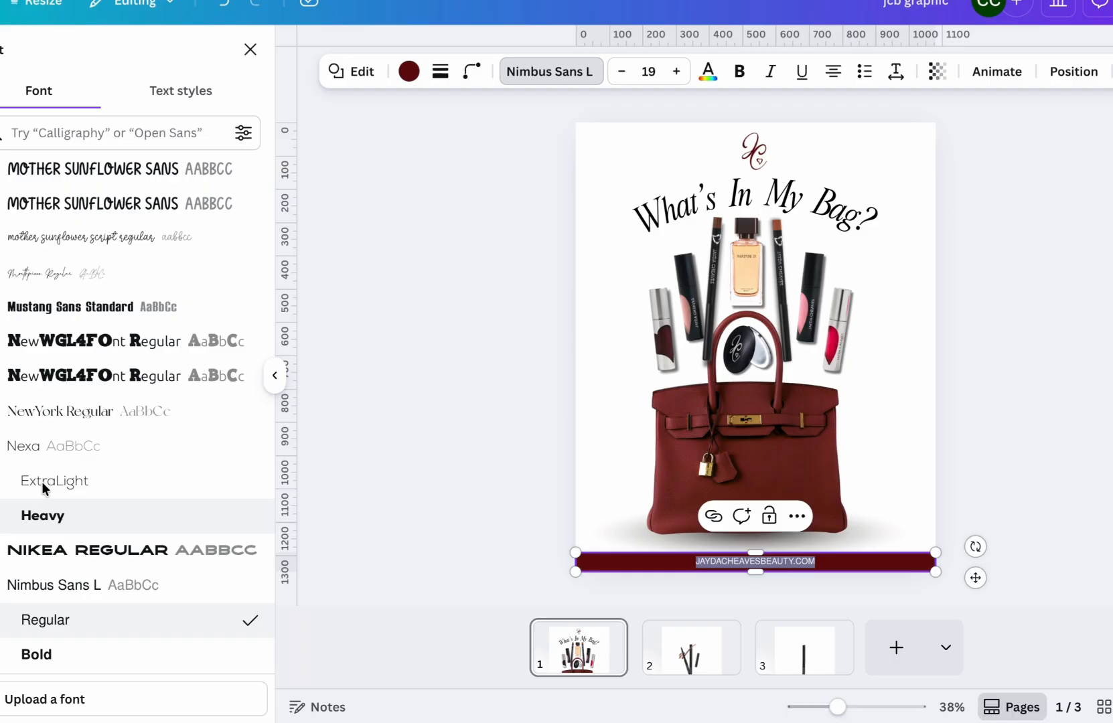
Search the fonts for "now" and set the web address to Helvetica Now Display Regular.
{"action": "left_click", "coordinate": [90, 127]}
{"action": "type", "text": "now"}
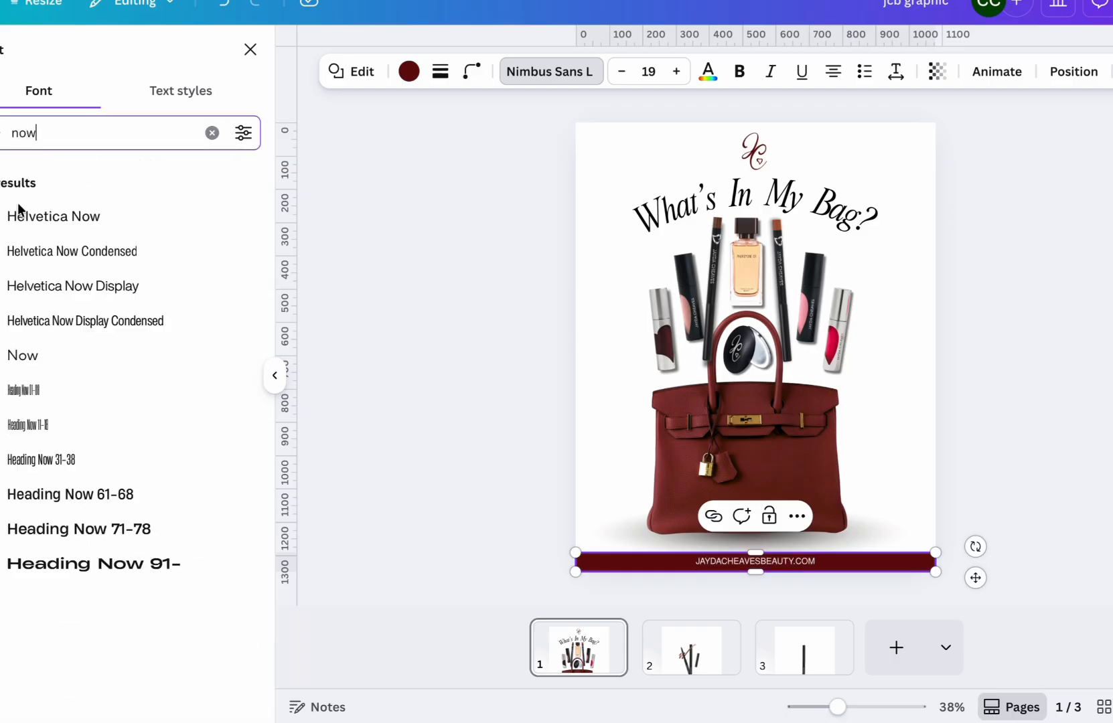
{"action": "left_click", "coordinate": [20, 212]}
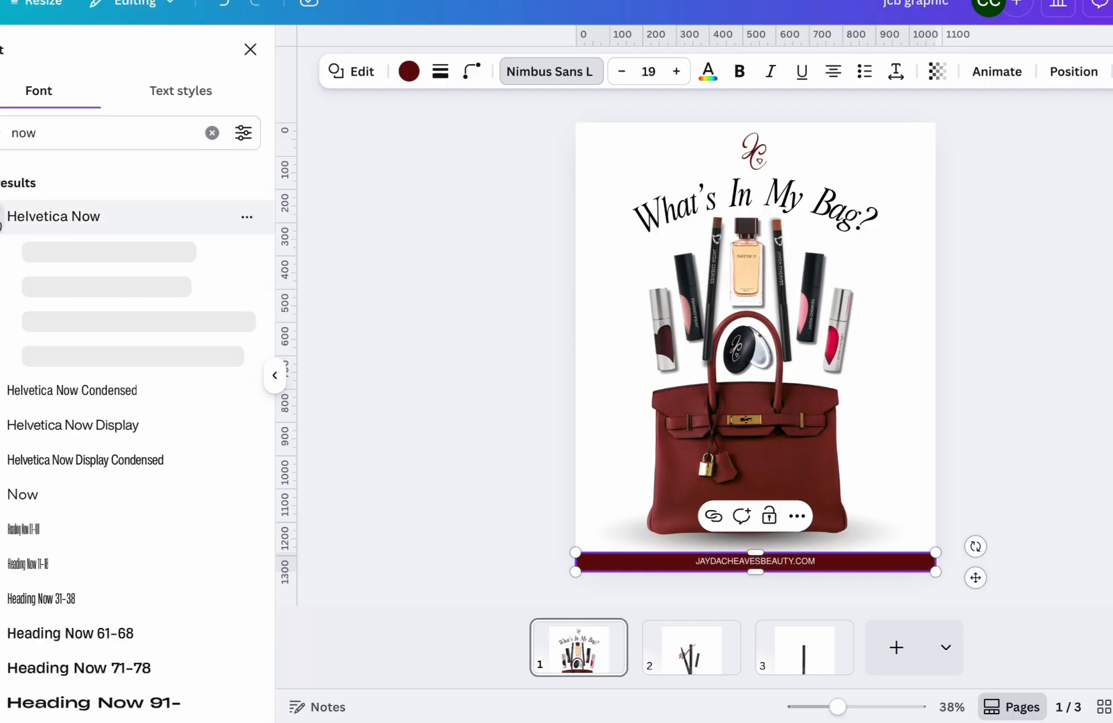
{"action": "left_click", "coordinate": [32, 253]}
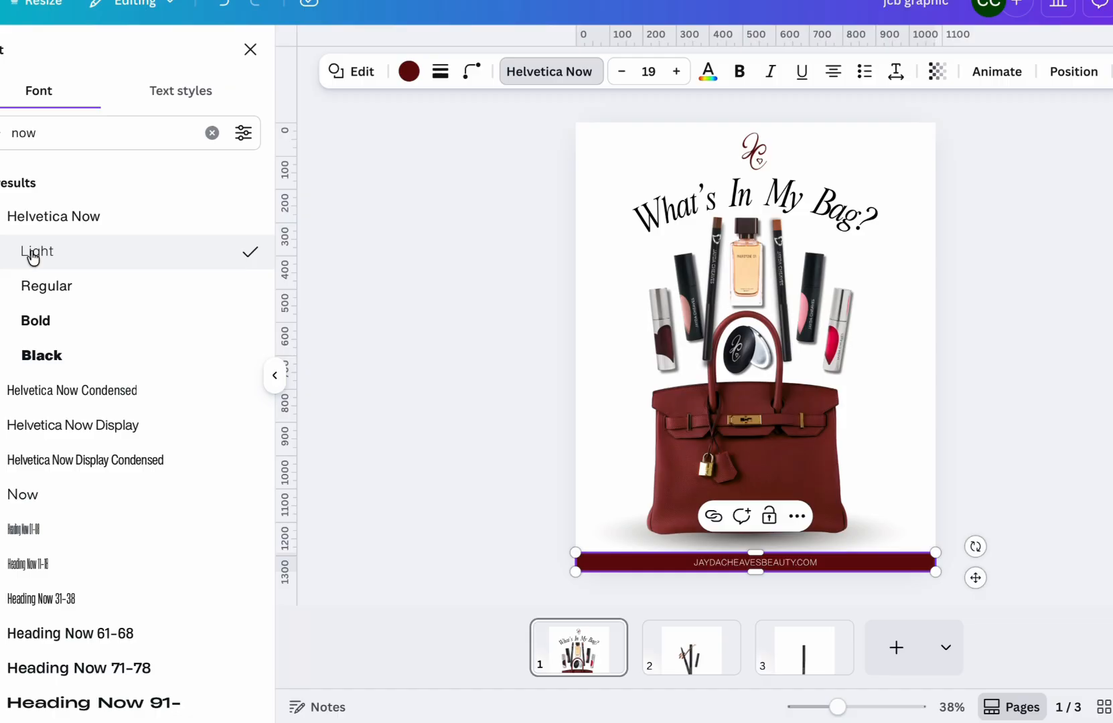
{"action": "left_click", "coordinate": [44, 287]}
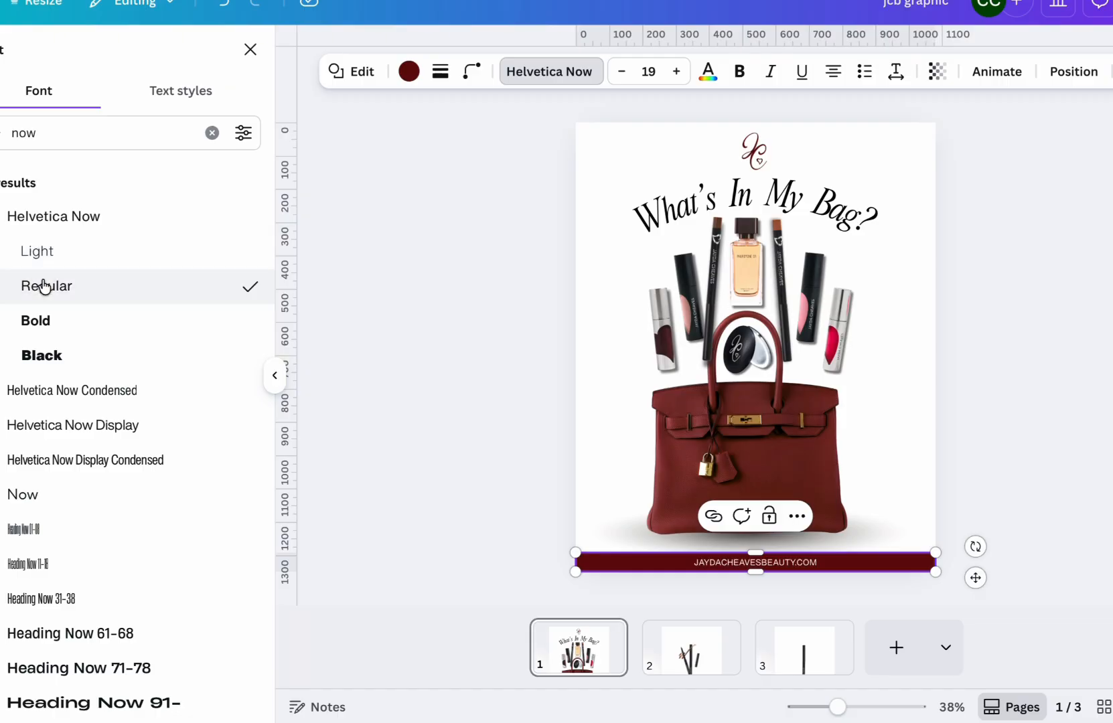
{"action": "left_click", "coordinate": [10, 425]}
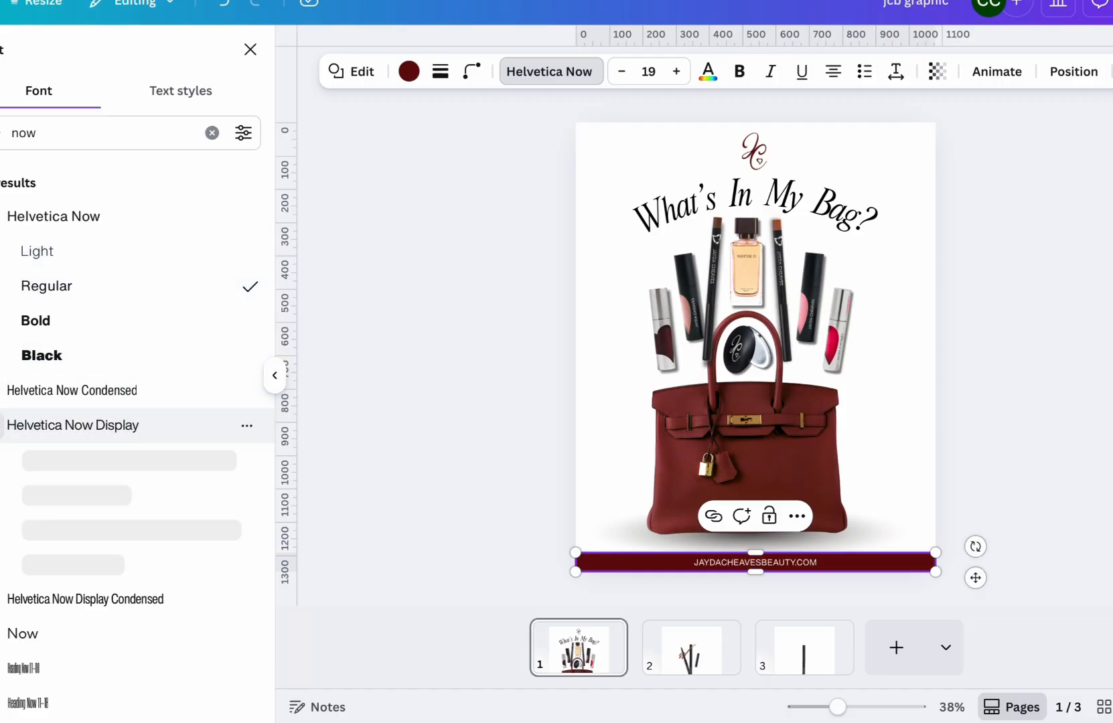
{"action": "left_click", "coordinate": [47, 495]}
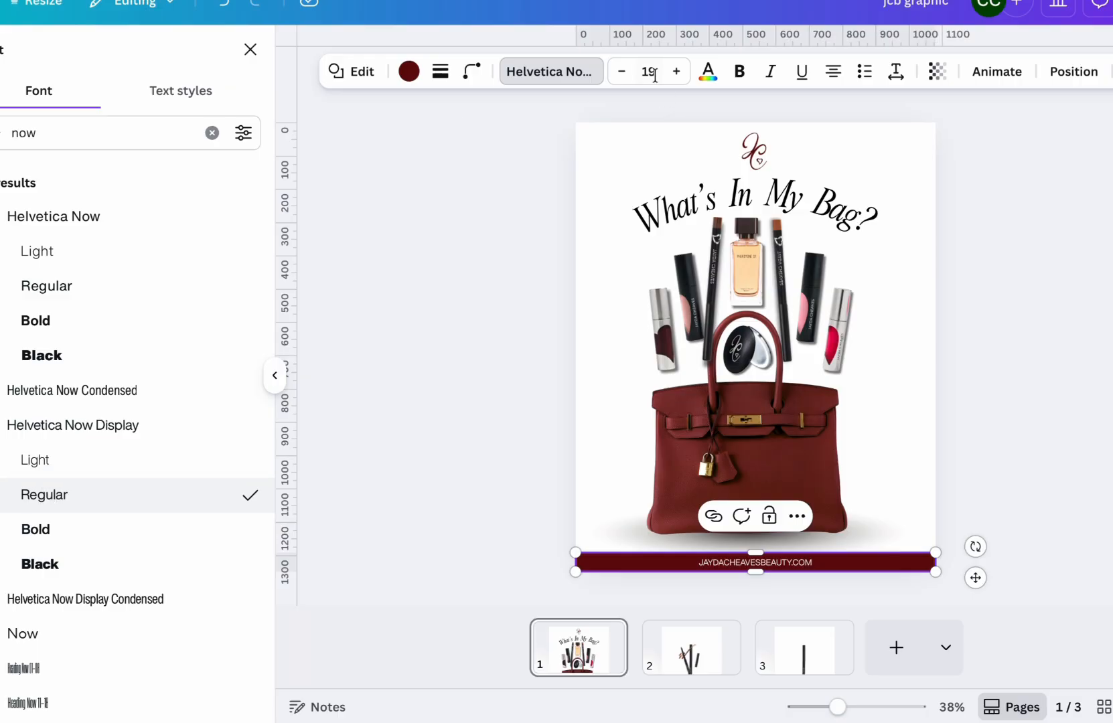
Set the web address's font size to 20 and its letter spacing to 63.
{"action": "double_click", "coordinate": [709, 561]}
{"action": "left_click", "coordinate": [678, 72]}
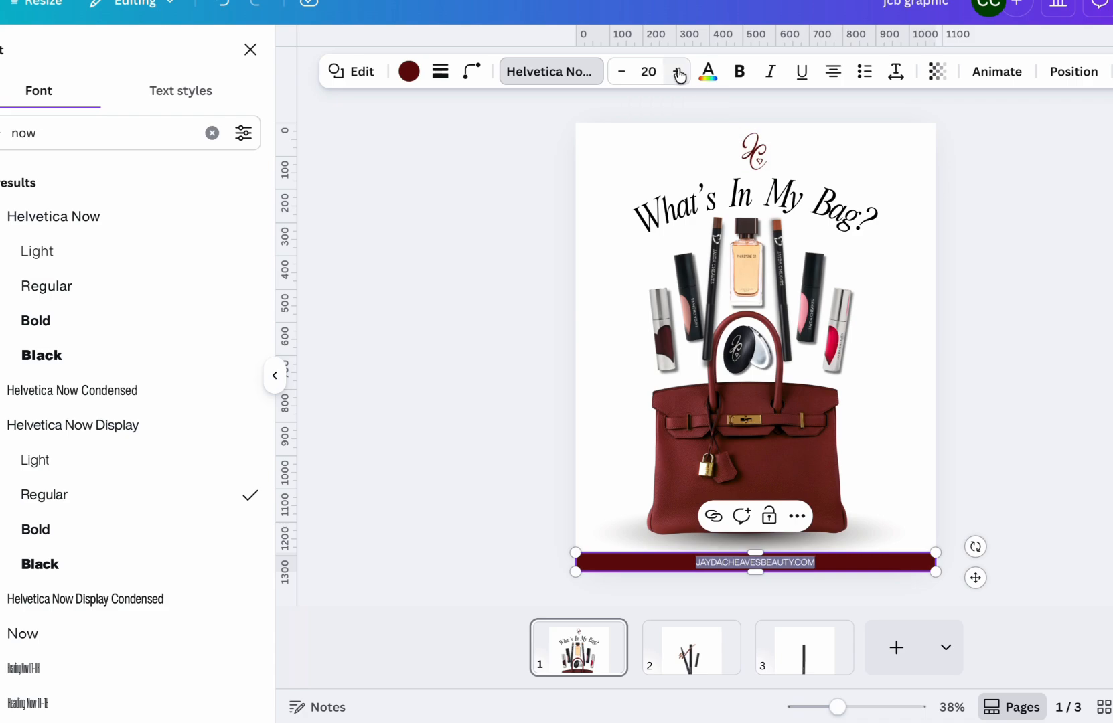
{"action": "left_click", "coordinate": [678, 72]}
{"action": "left_click", "coordinate": [678, 72]}
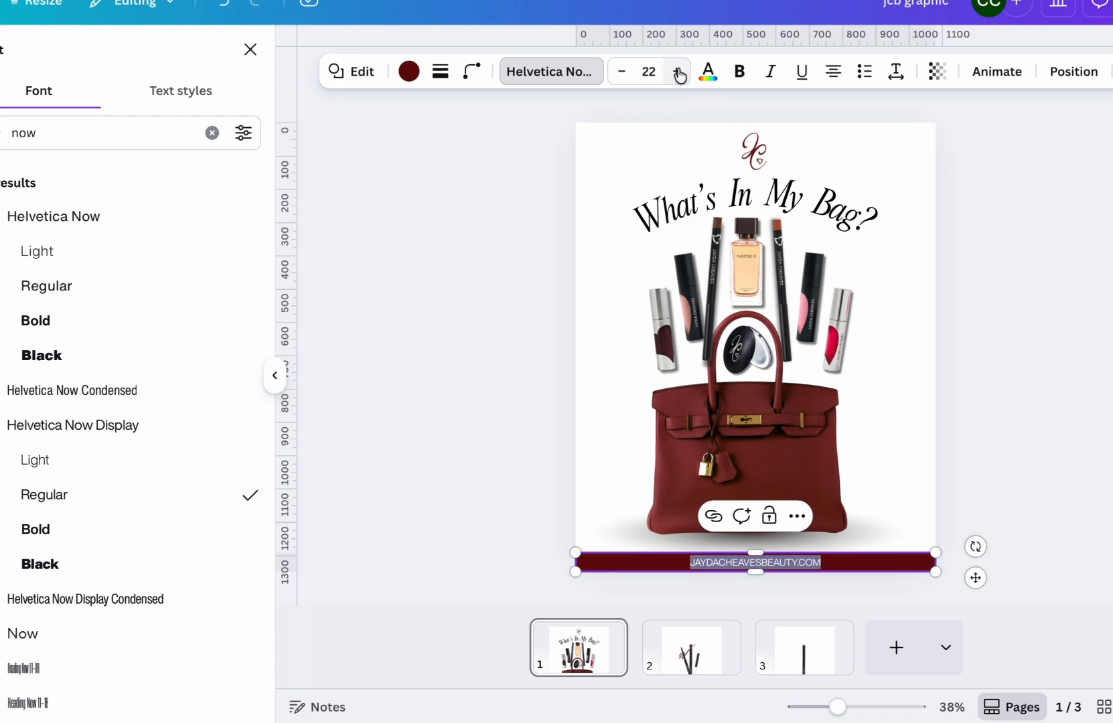
{"action": "left_click", "coordinate": [678, 72]}
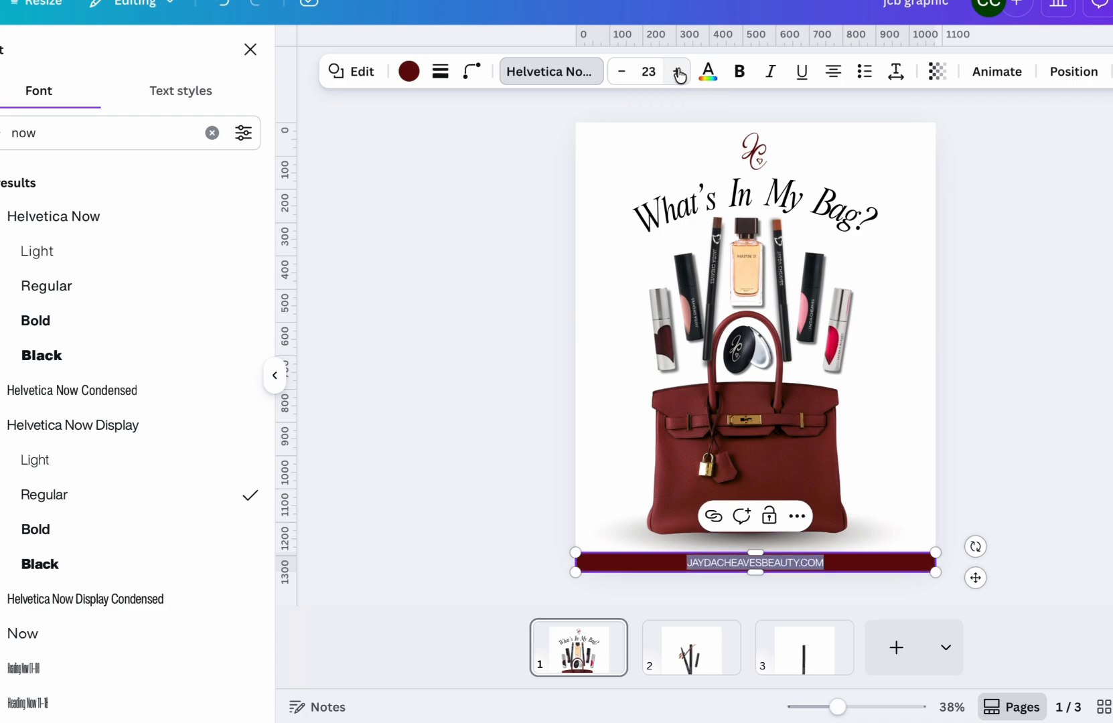
{"action": "left_click", "coordinate": [618, 72]}
{"action": "left_click", "coordinate": [618, 72]}
{"action": "left_click", "coordinate": [621, 73]}
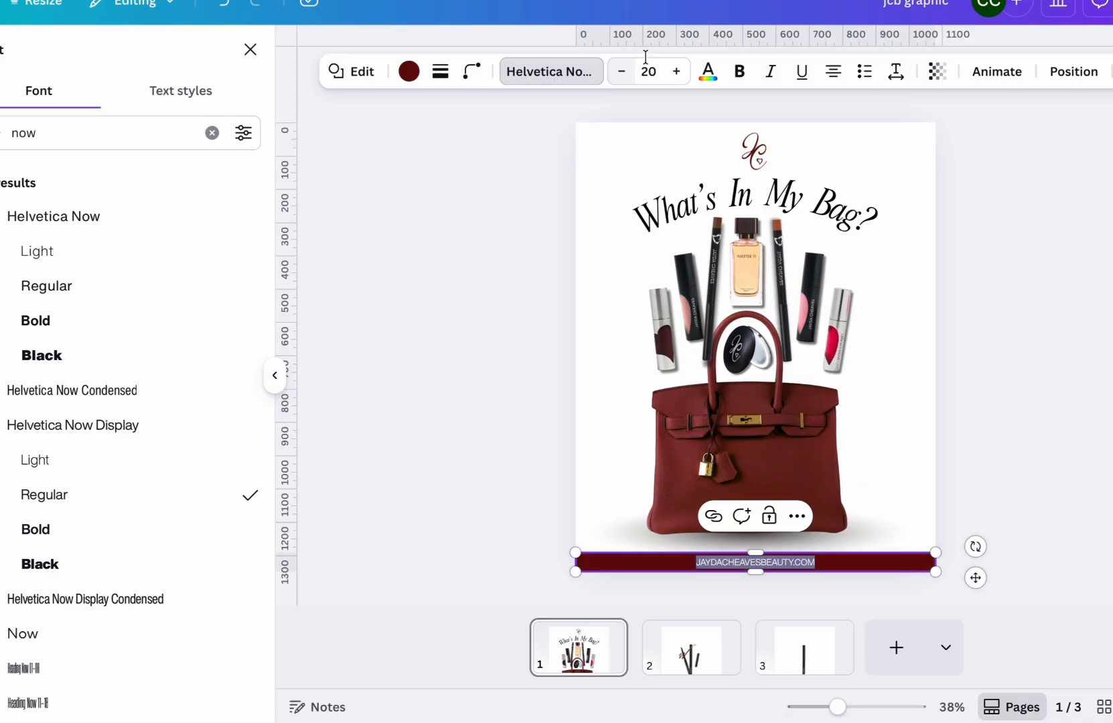
{"action": "left_click", "coordinate": [897, 73]}
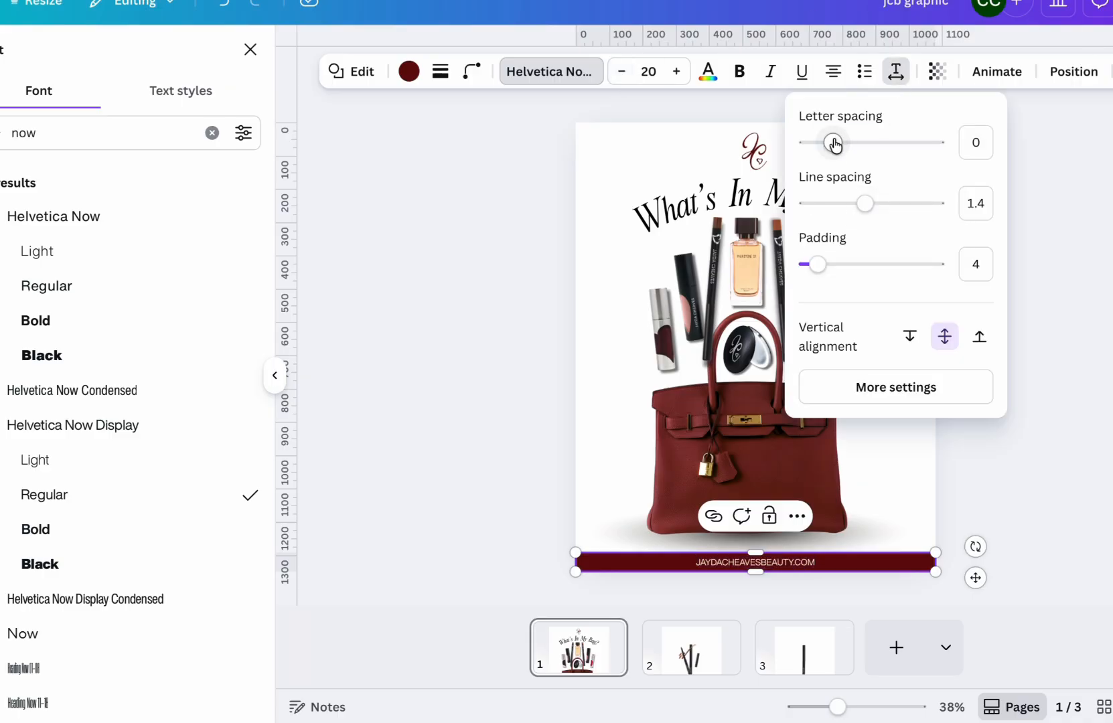
{"action": "left_click_drag", "start_coordinate": [834, 145], "coordinate": [841, 151]}
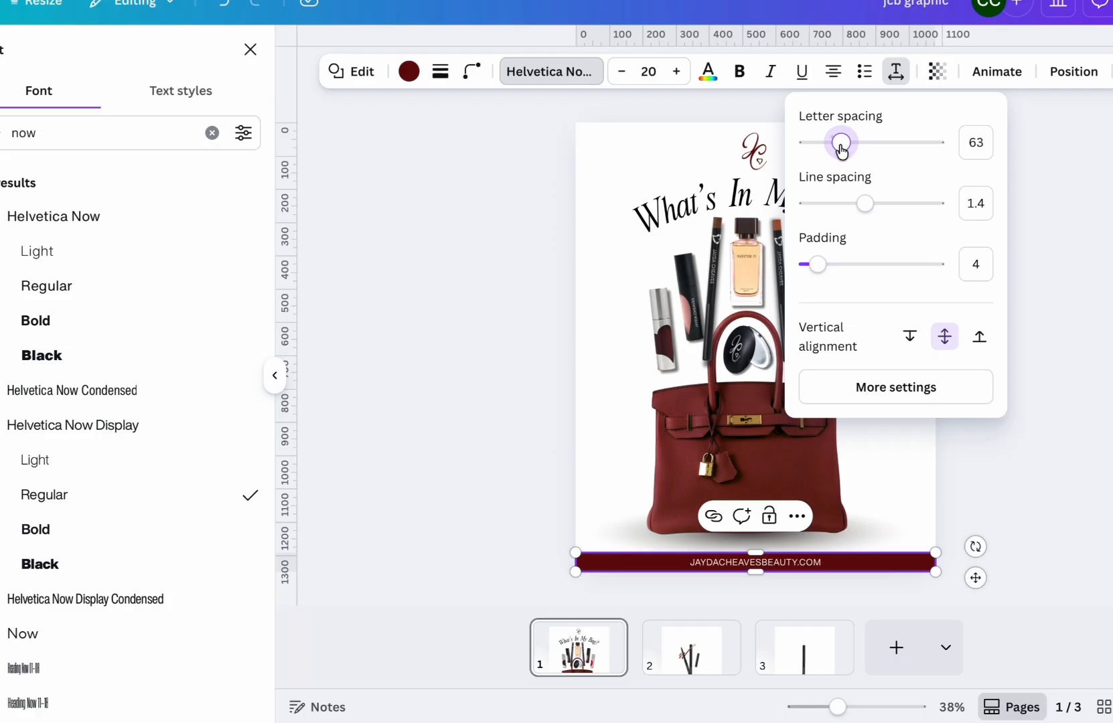
Duplicate the dark red bag image and align the copy exactly over the original.
{"action": "left_click", "coordinate": [1095, 276]}
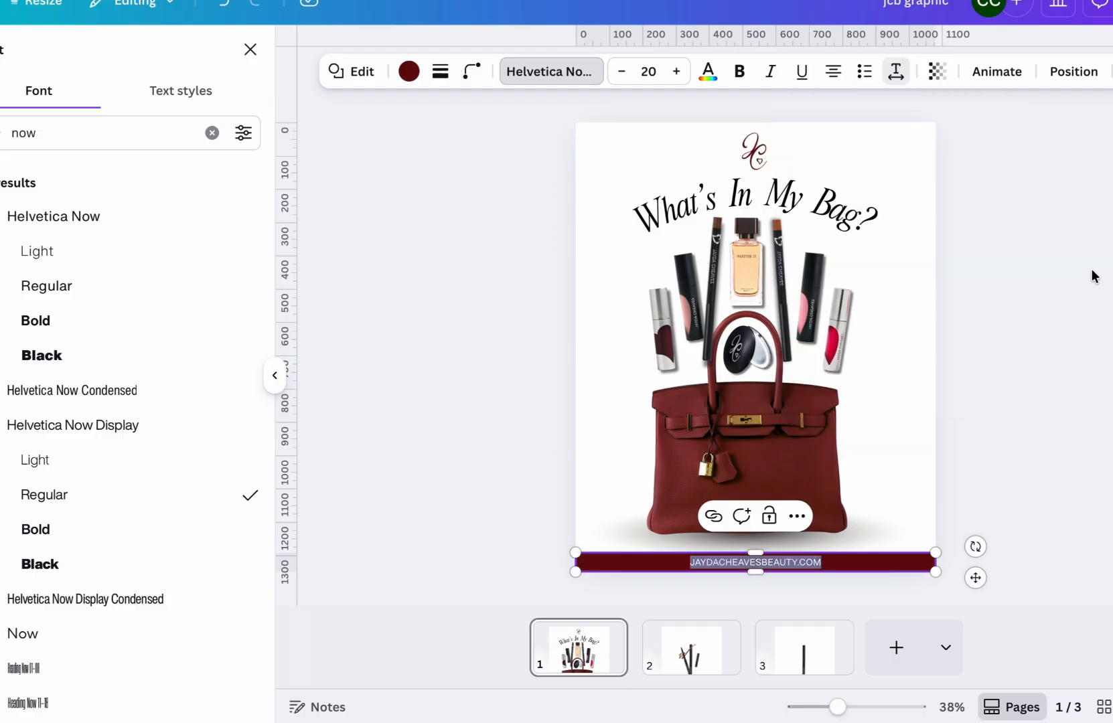
{"action": "left_click", "coordinate": [1095, 276]}
{"action": "left_click", "coordinate": [1094, 277]}
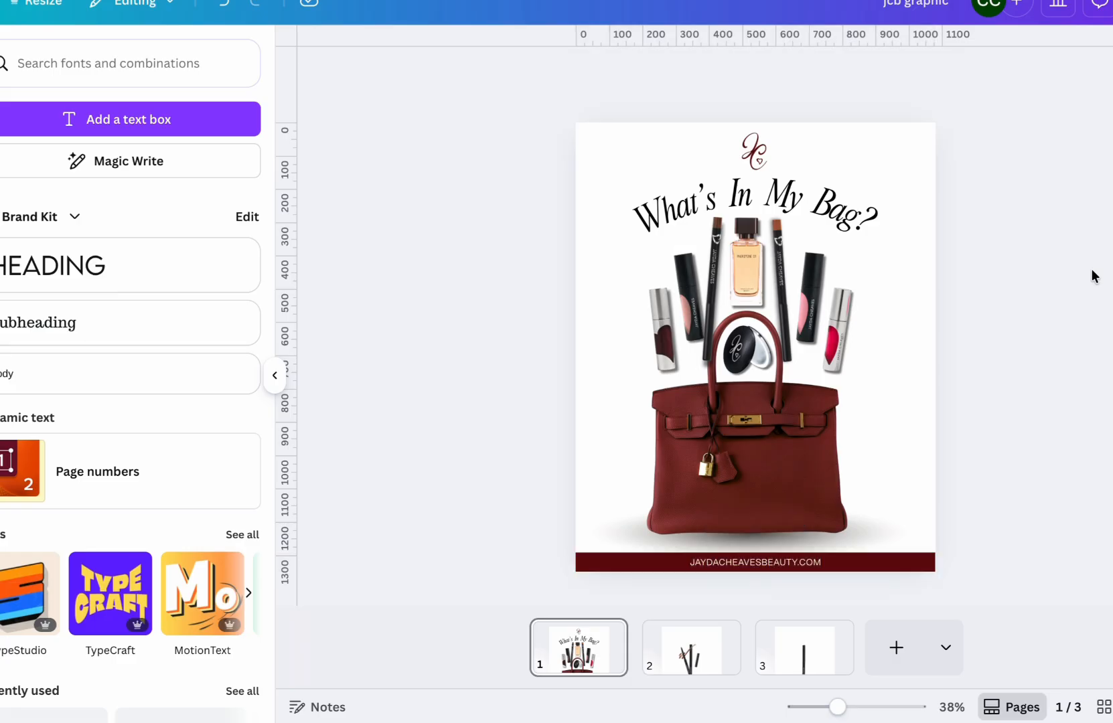
{"action": "left_click", "coordinate": [753, 365]}
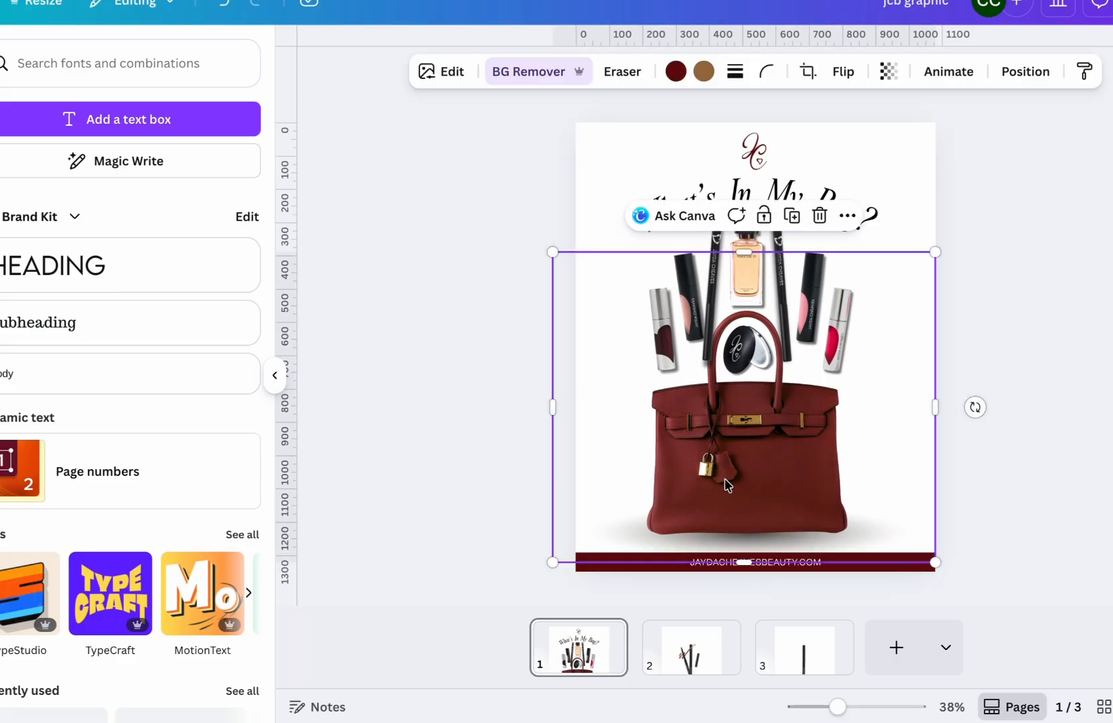
{"action": "left_click", "coordinate": [792, 216]}
{"action": "left_click_drag", "start_coordinate": [770, 442], "coordinate": [762, 432]}
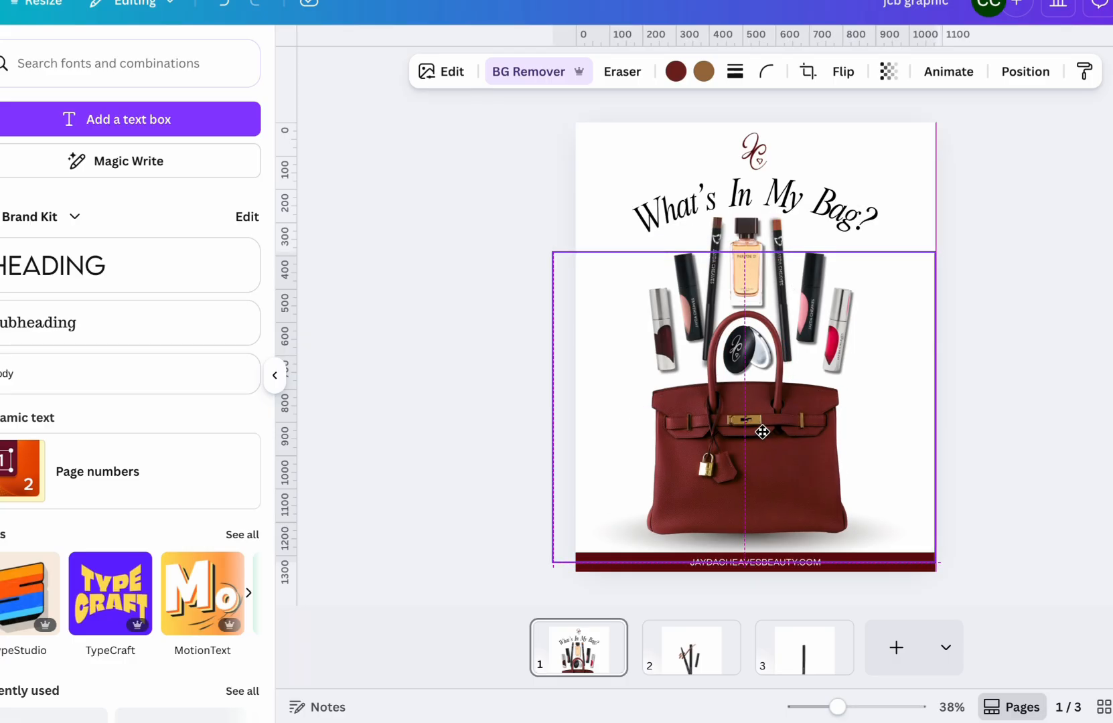
{"action": "left_click_drag", "start_coordinate": [763, 436], "coordinate": [763, 437]}
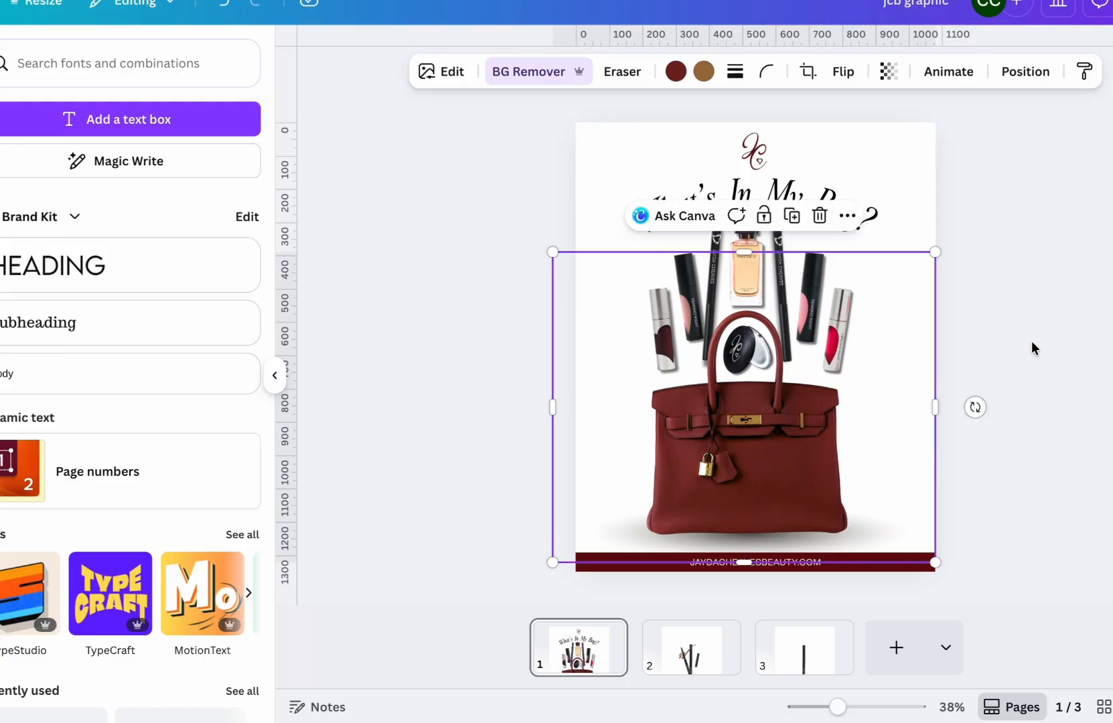
{"action": "left_click", "coordinate": [1031, 341]}
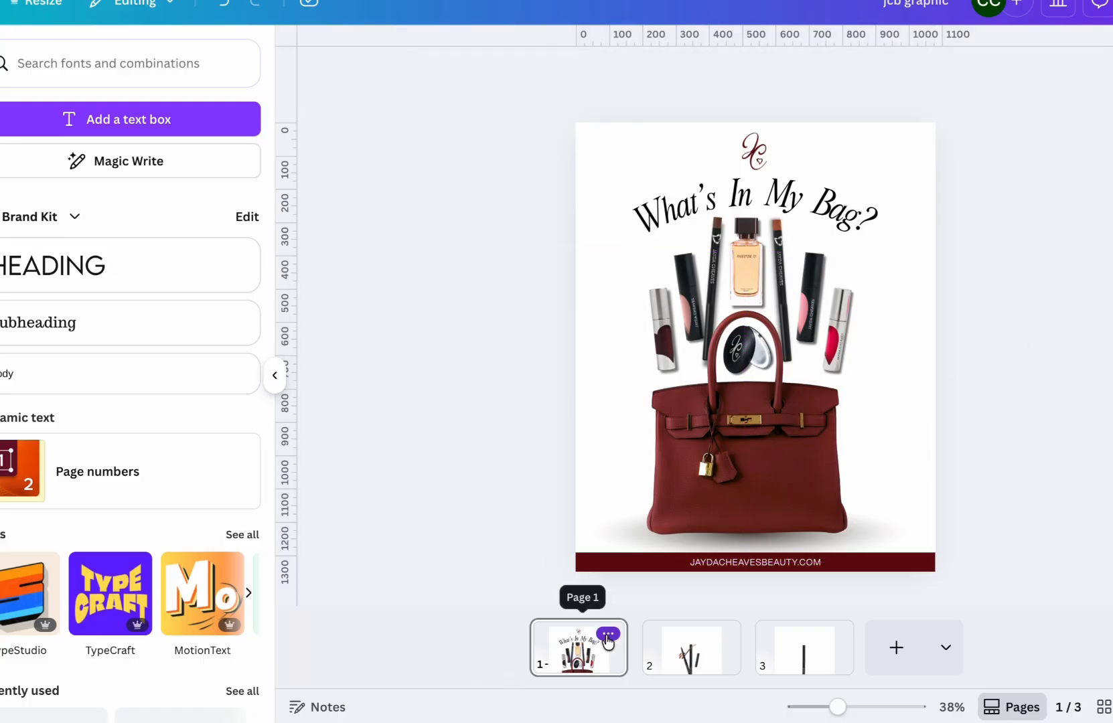
Duplicate page 1 of the design, and duplicate the resulting page 2 to make a third copy.
{"action": "left_click", "coordinate": [607, 635]}
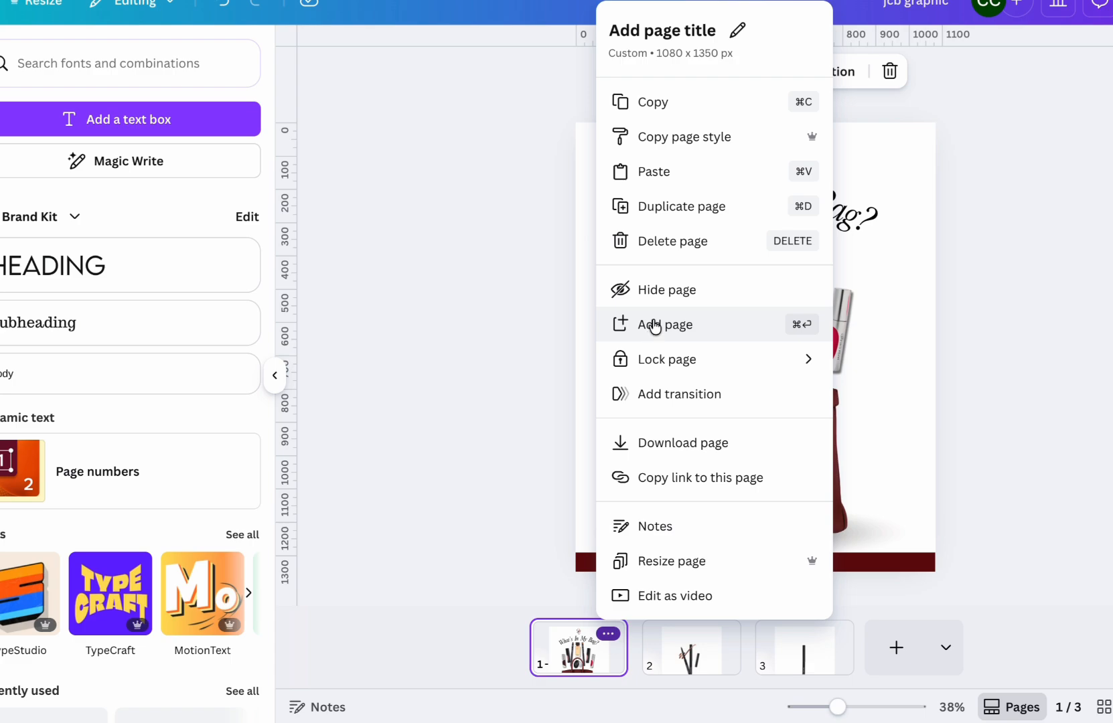
{"action": "left_click", "coordinate": [673, 214]}
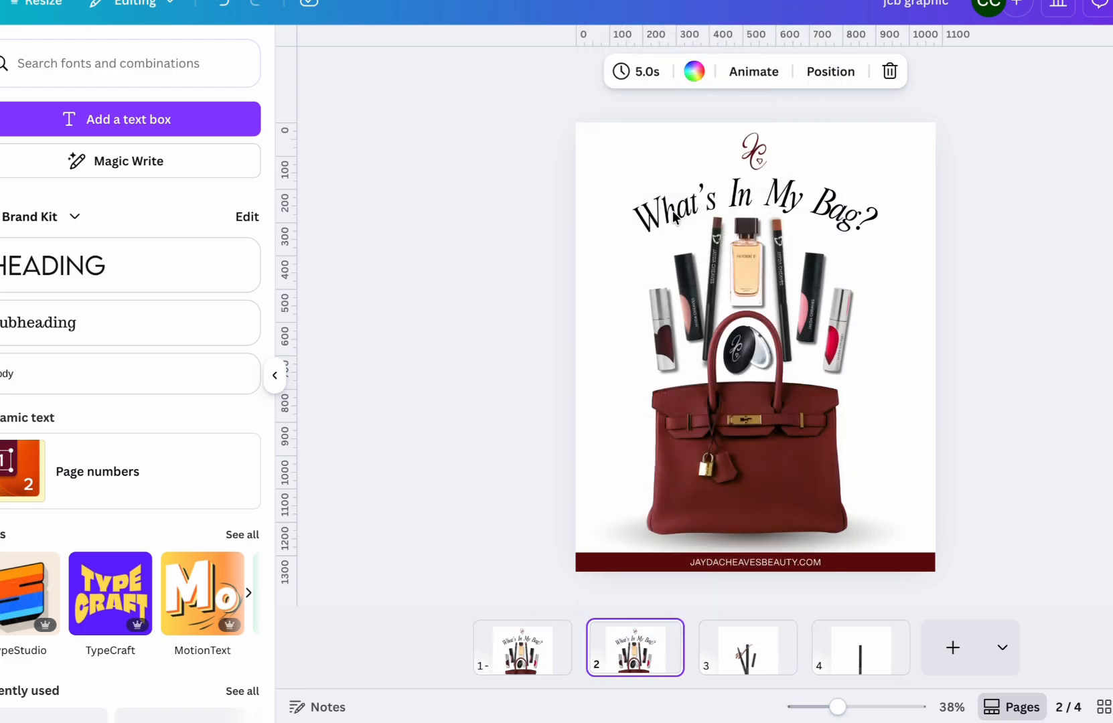
{"action": "left_click", "coordinate": [1033, 180]}
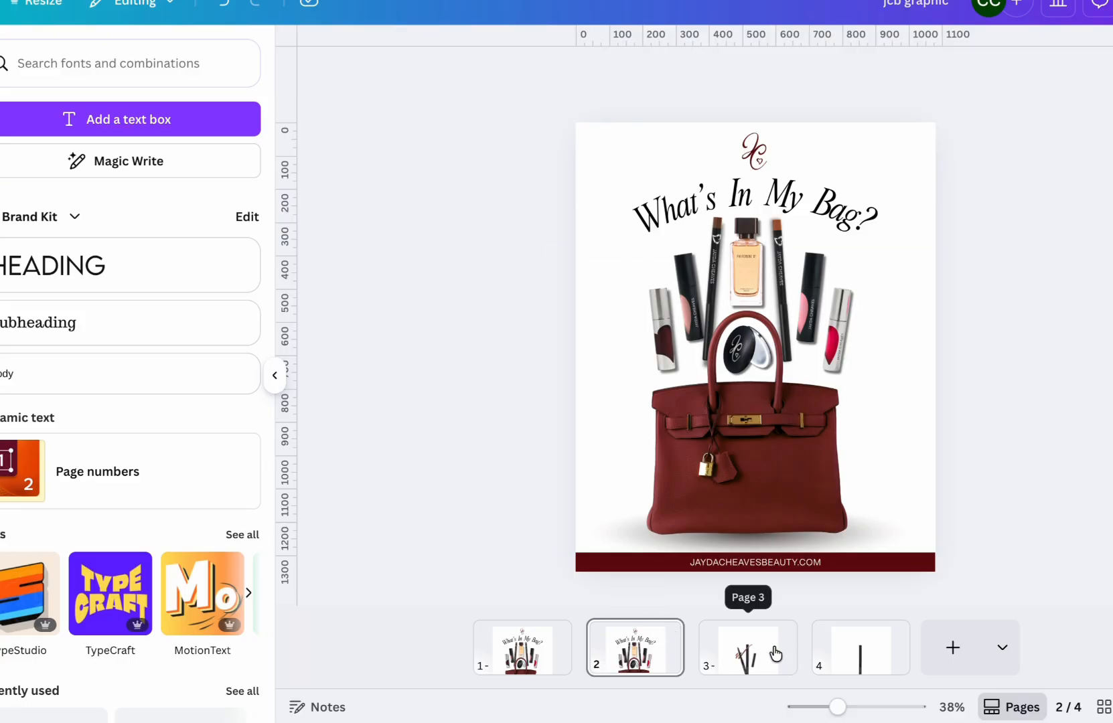
{"action": "left_click", "coordinate": [663, 634]}
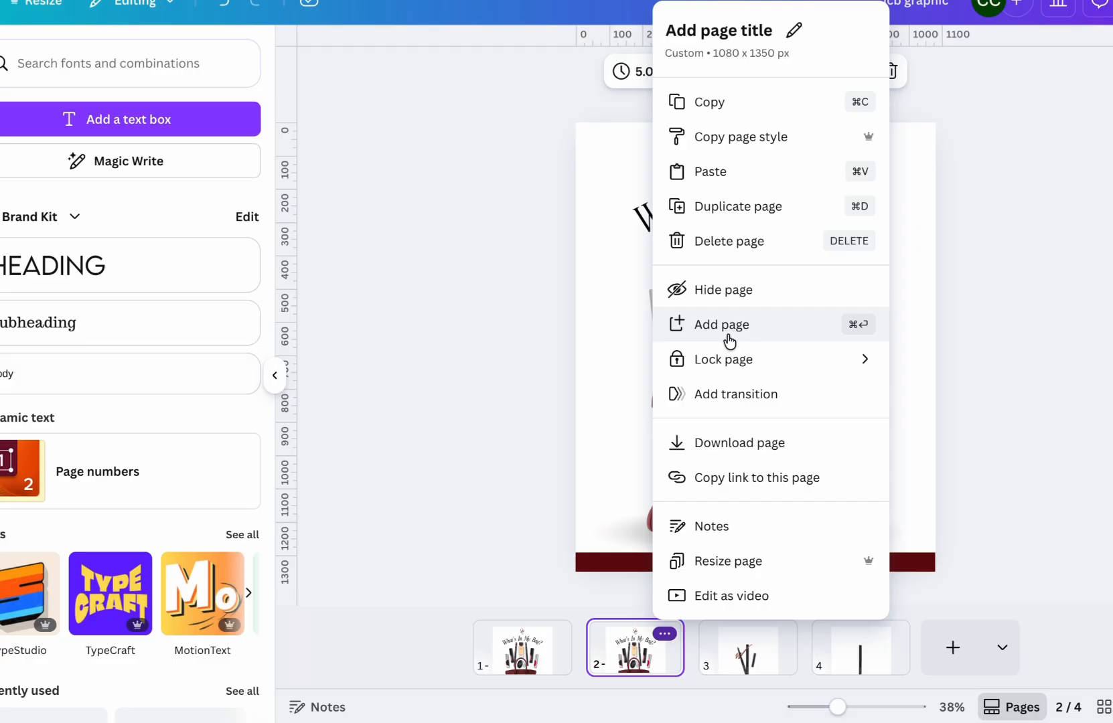
{"action": "left_click", "coordinate": [726, 212]}
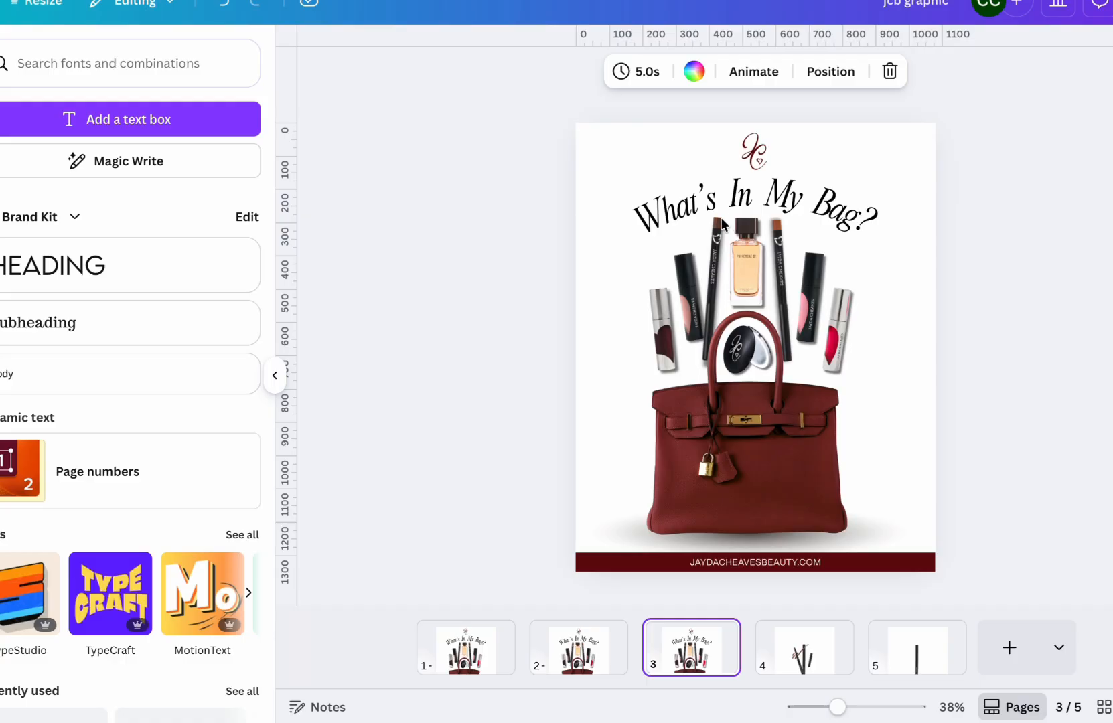
Try the Scrapbook animation on the leftmost silver lip gloss on page 3.
{"action": "left_click", "coordinate": [650, 340]}
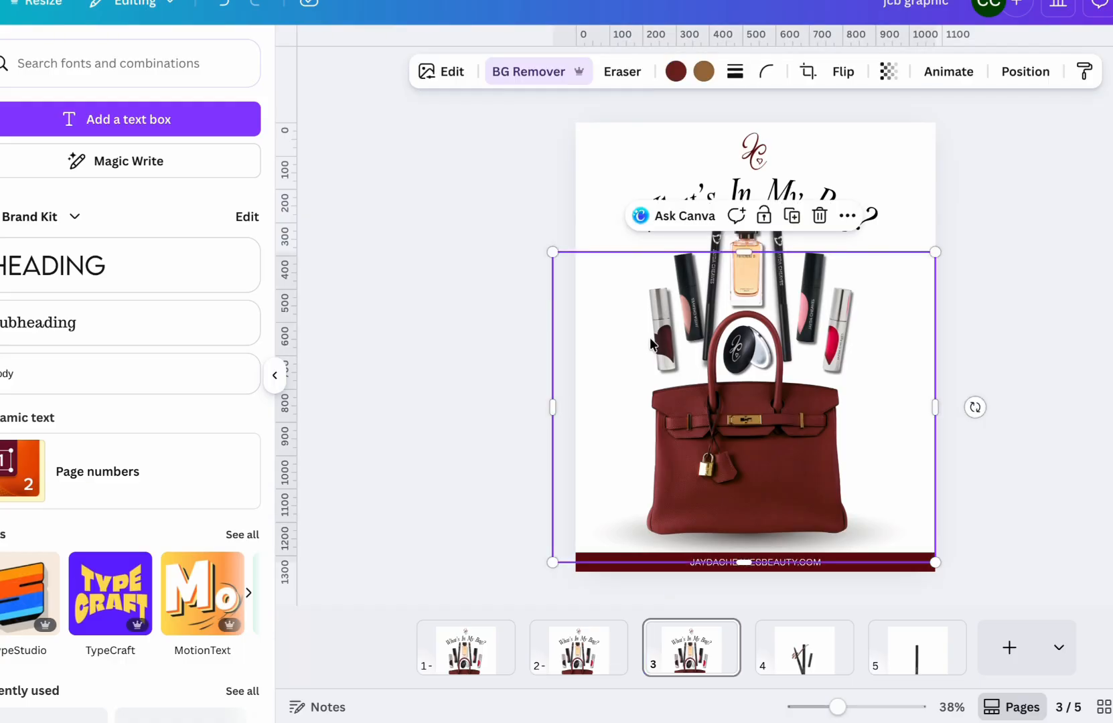
{"action": "key", "text": "Escape"}
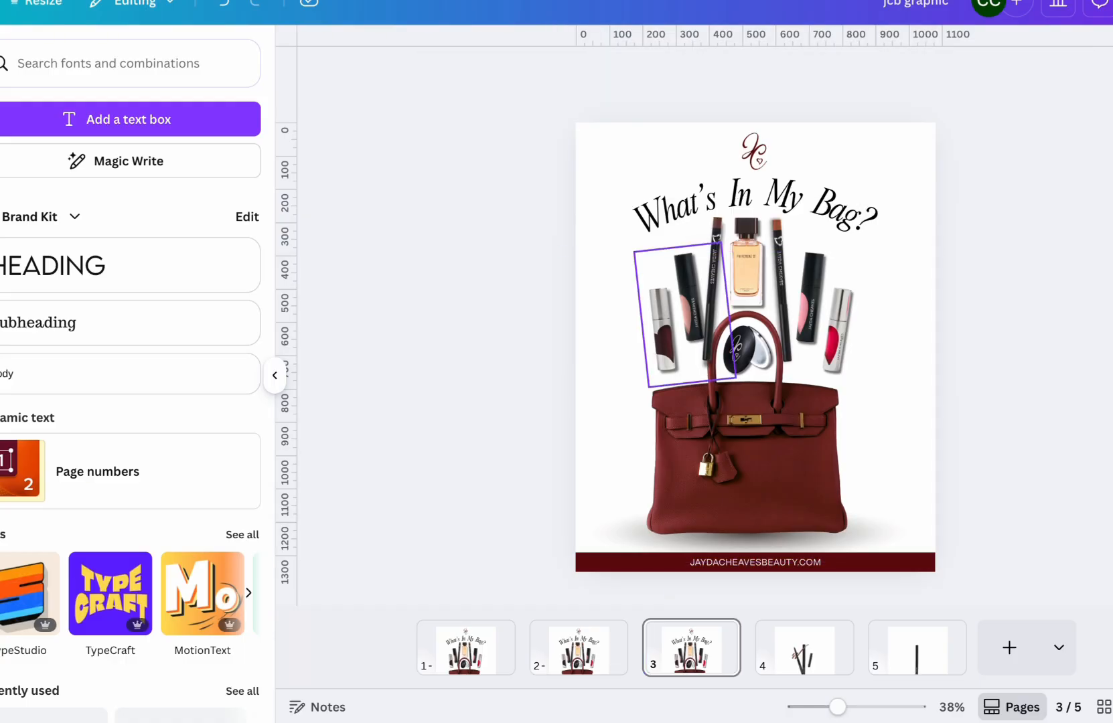
{"action": "left_click", "coordinate": [647, 323]}
{"action": "left_click", "coordinate": [620, 326]}
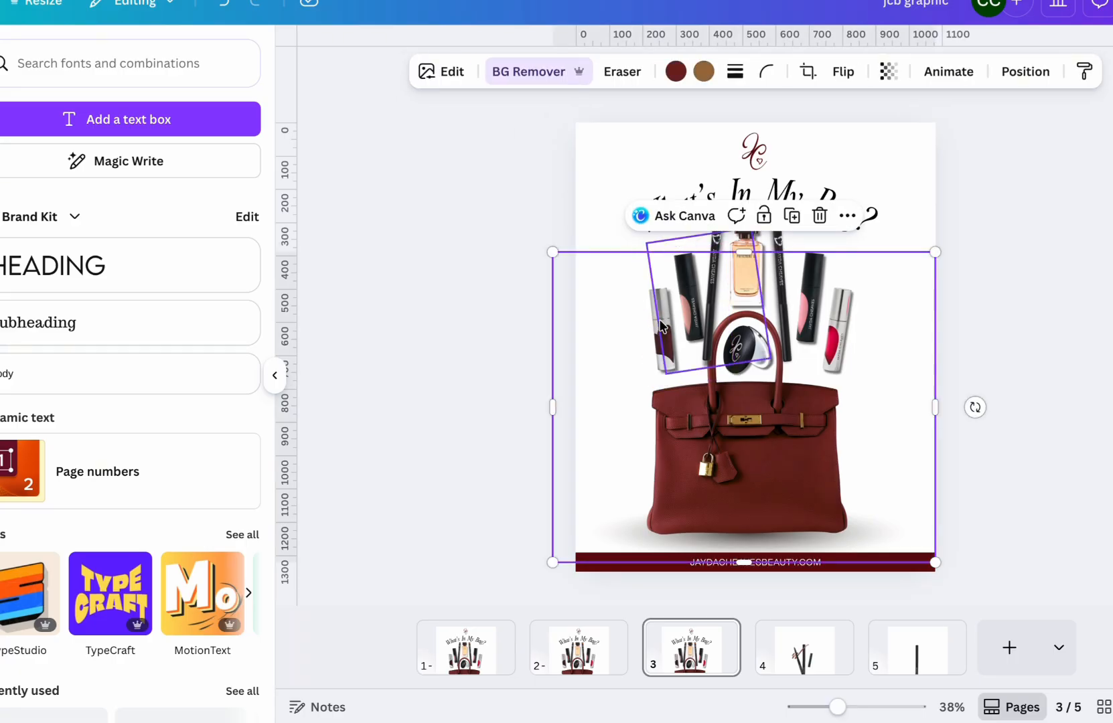
{"action": "left_click", "coordinate": [651, 333]}
{"action": "left_click", "coordinate": [651, 334]}
{"action": "left_click", "coordinate": [961, 75]}
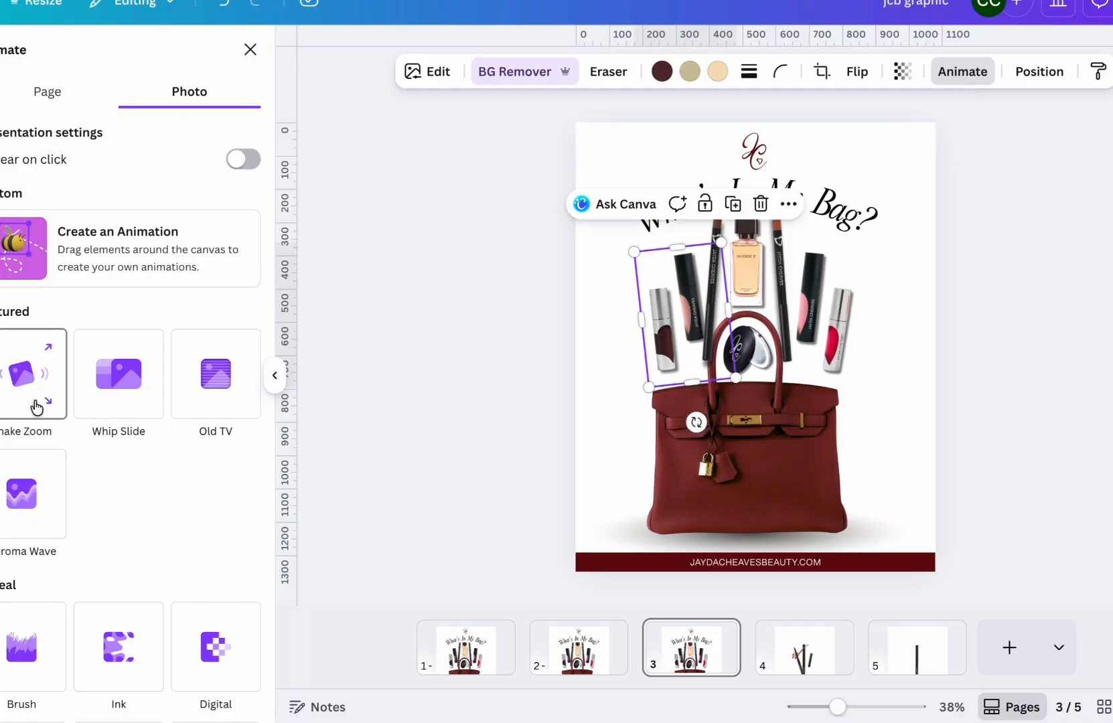
{"action": "scroll", "coordinate": [127, 462], "scroll_direction": "down", "scroll_amount": 8}
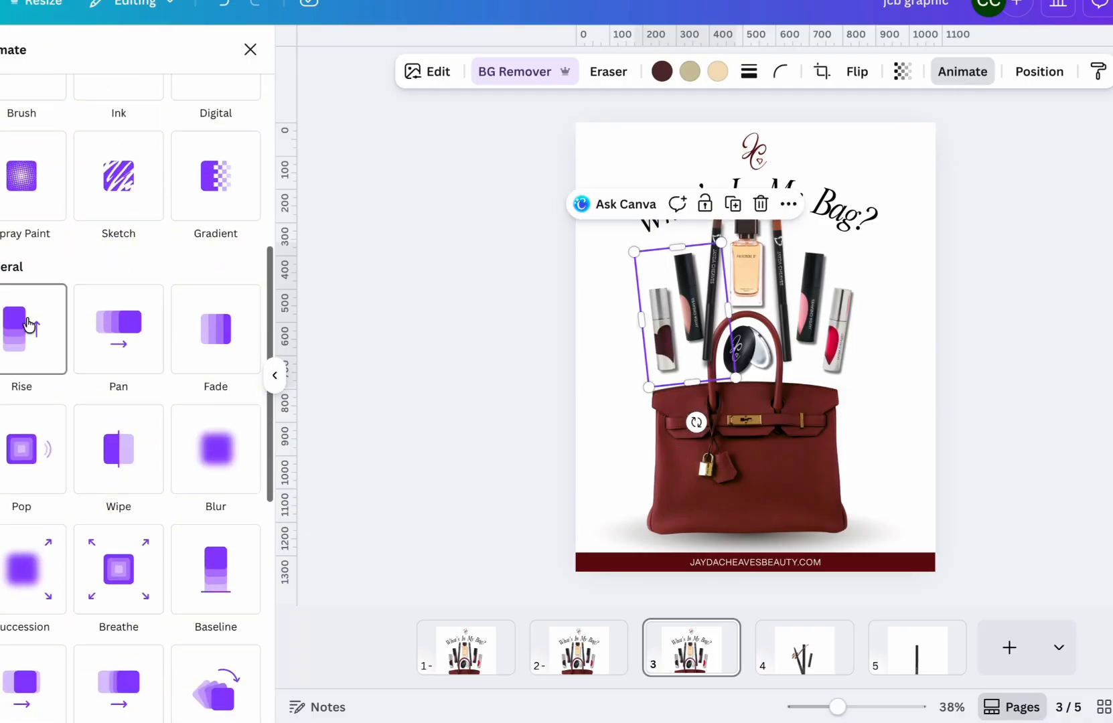
{"action": "scroll", "coordinate": [71, 527], "scroll_direction": "down", "scroll_amount": 3}
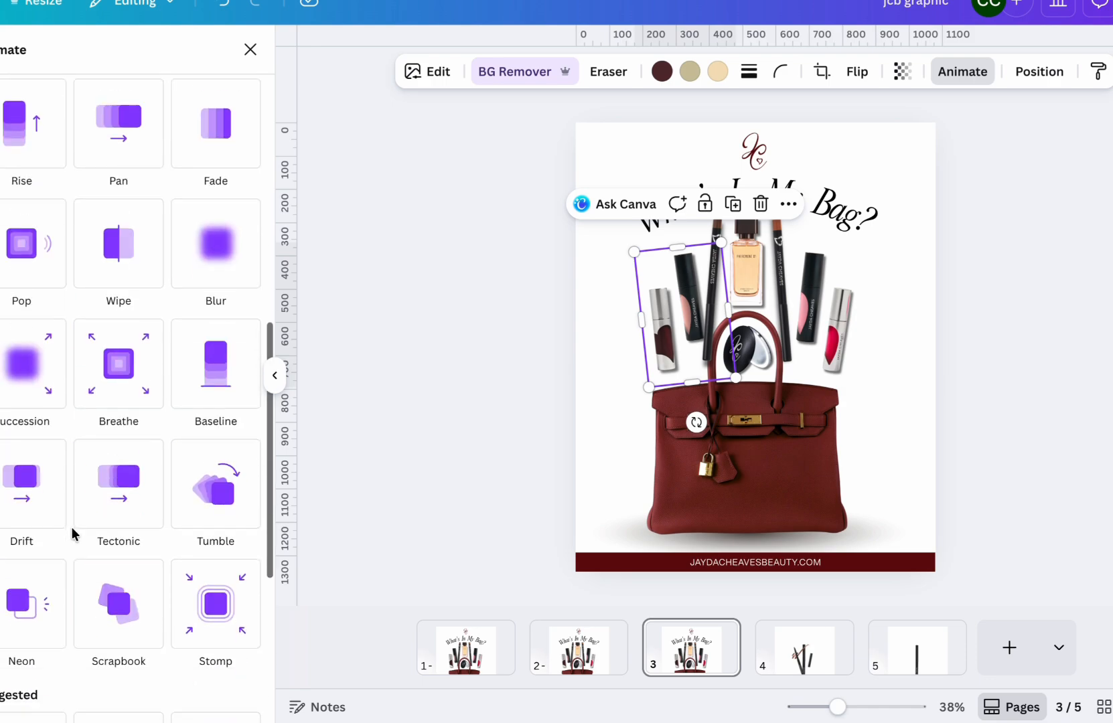
{"action": "scroll", "coordinate": [71, 527], "scroll_direction": "down", "scroll_amount": 1}
{"action": "left_click", "coordinate": [118, 547]}
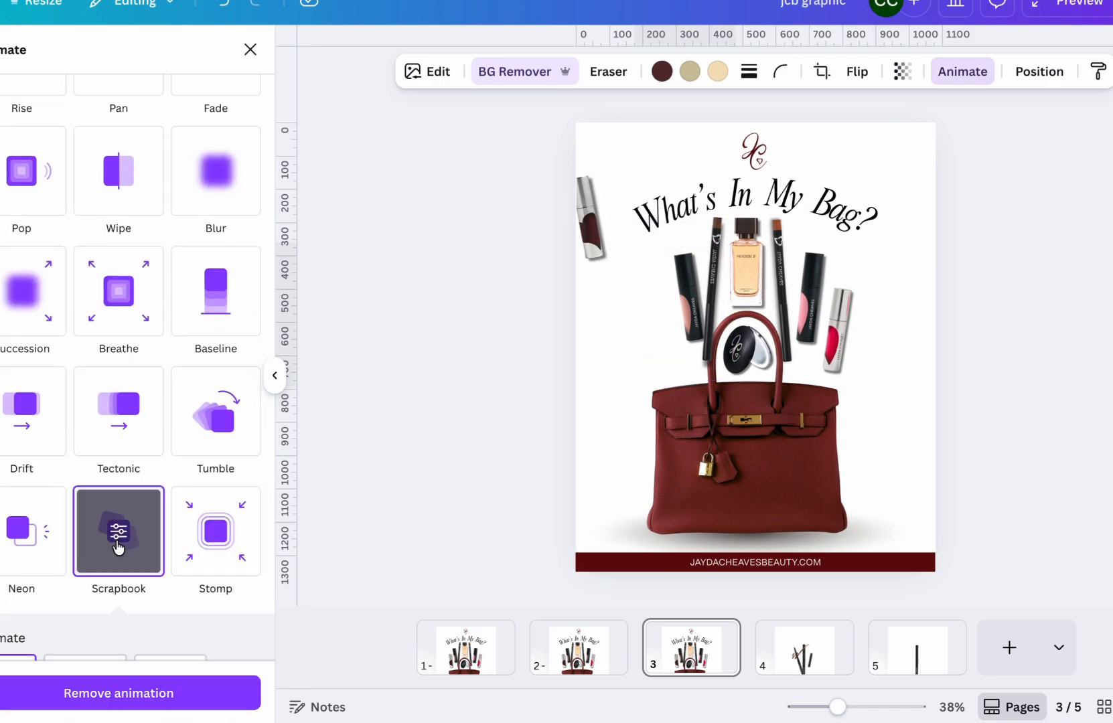
Try the Photo Rise animation on the leftmost lip gloss, and remove the animation from it.
{"action": "scroll", "coordinate": [120, 535], "scroll_direction": "down", "scroll_amount": 5}
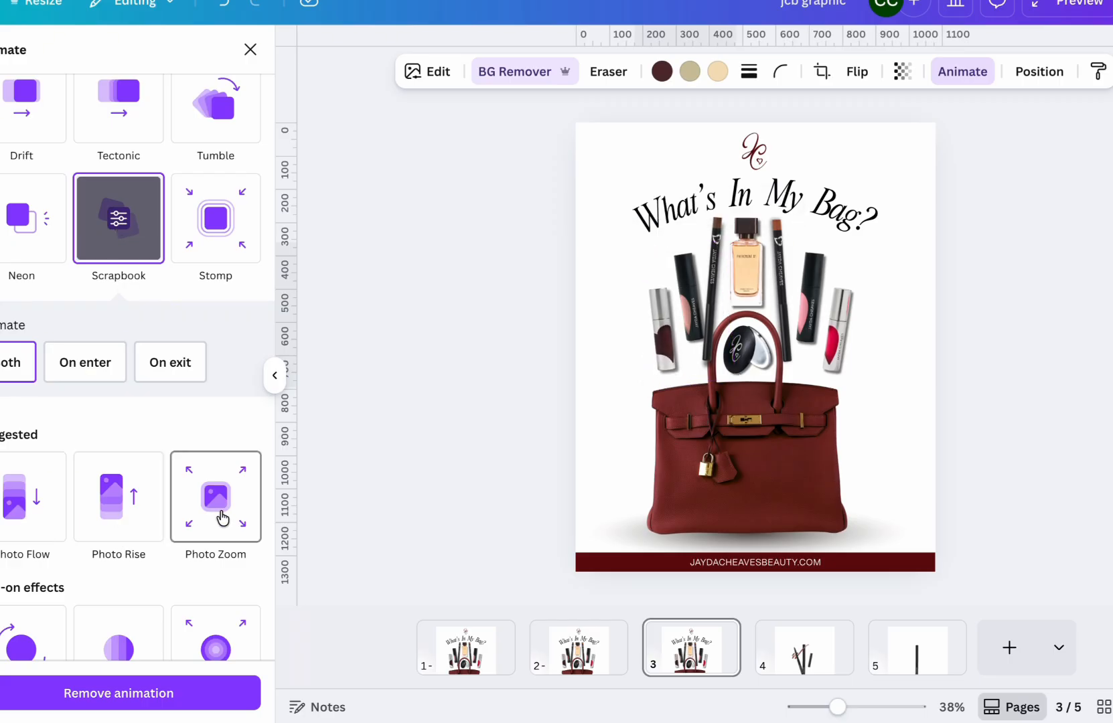
{"action": "left_click", "coordinate": [124, 515]}
{"action": "scroll", "coordinate": [129, 535], "scroll_direction": "down", "scroll_amount": 3}
{"action": "scroll", "coordinate": [129, 535], "scroll_direction": "down", "scroll_amount": 1}
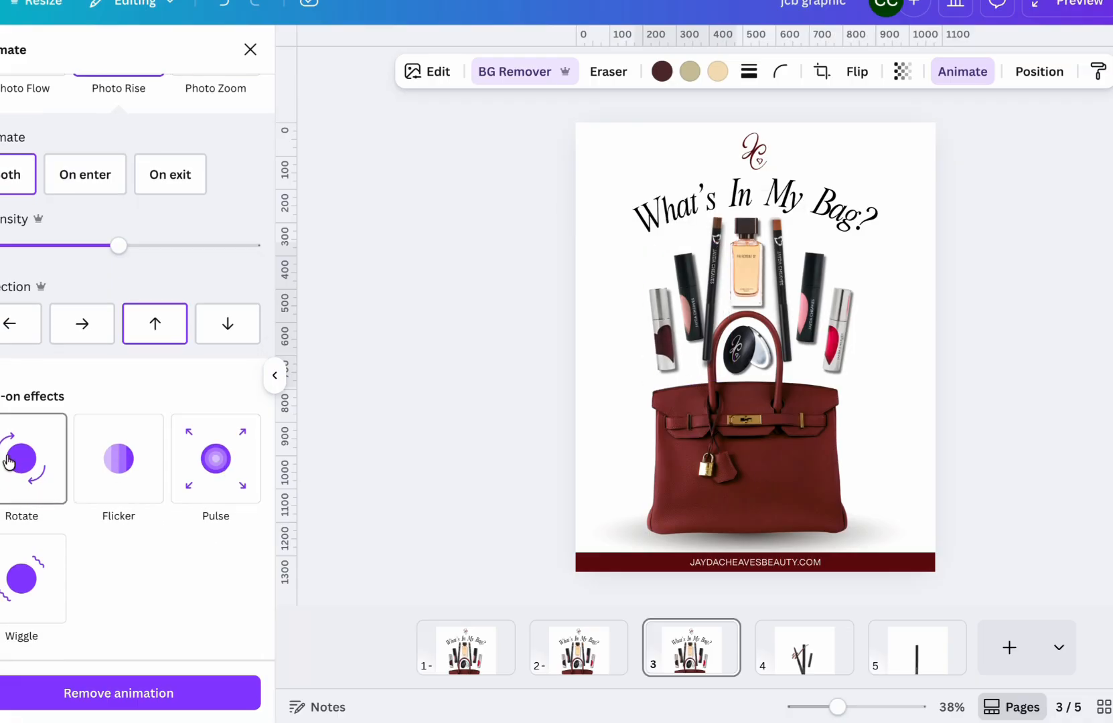
{"action": "left_click", "coordinate": [252, 51]}
{"action": "left_click", "coordinate": [962, 72]}
{"action": "left_click", "coordinate": [121, 693]}
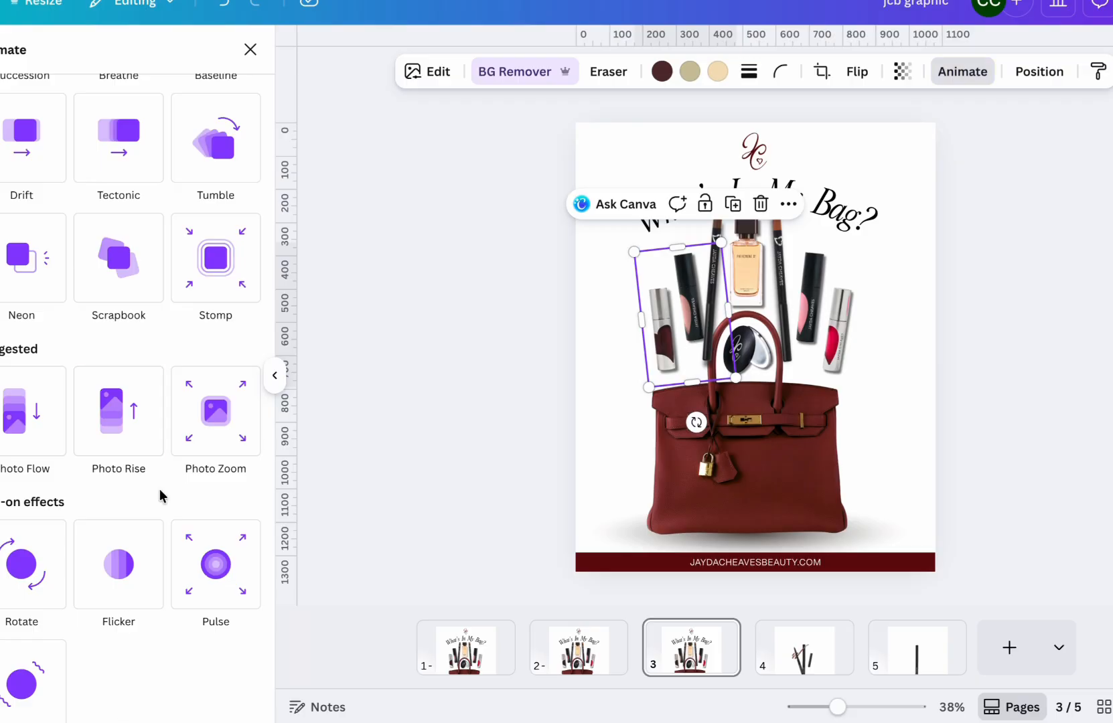
{"action": "scroll", "coordinate": [237, 298], "scroll_direction": "up", "scroll_amount": 15}
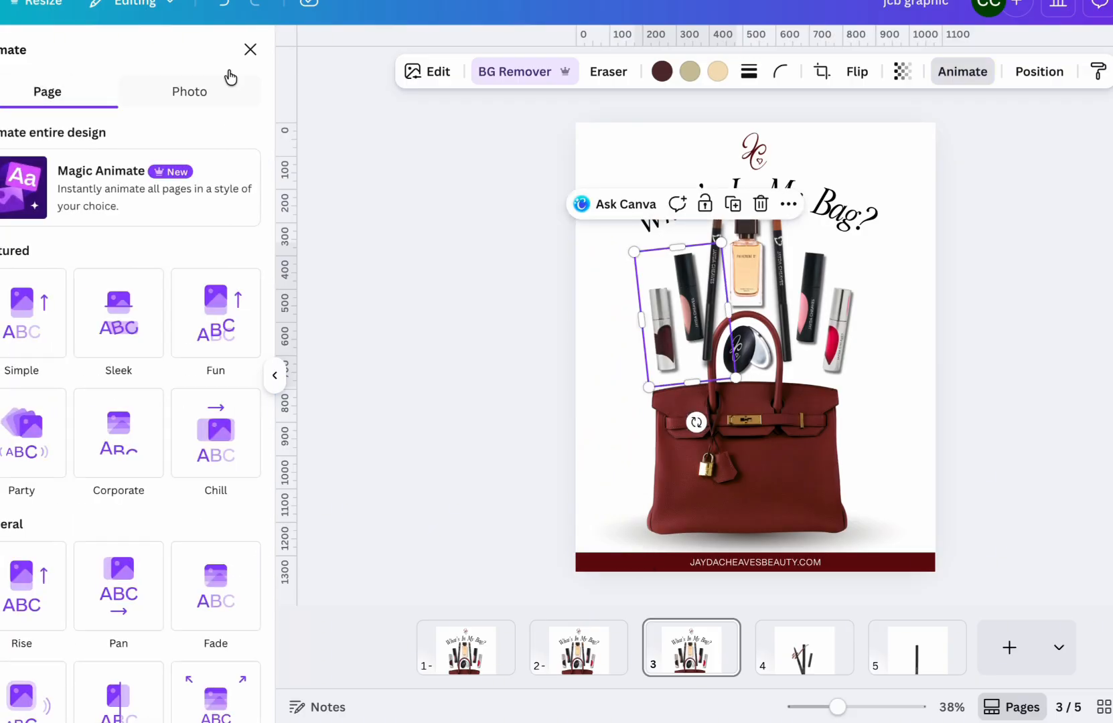
{"action": "left_click", "coordinate": [195, 95]}
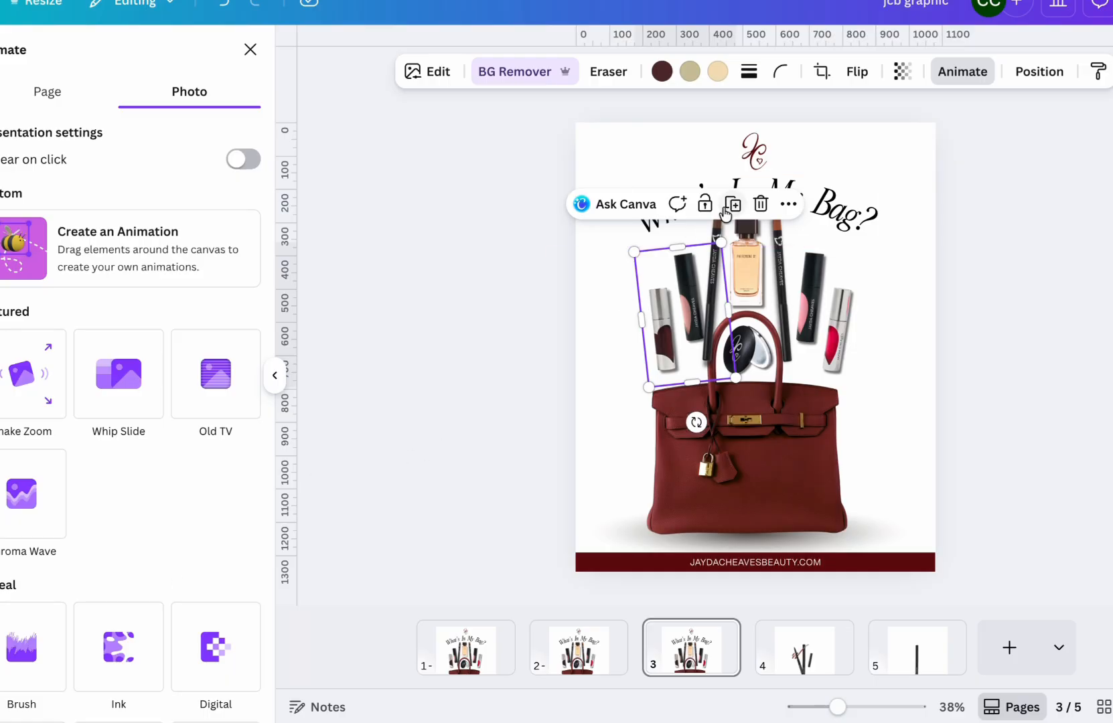
{"action": "mouse_move", "coordinate": [666, 312]}
{"action": "left_mouse_down"}
{"action": "mouse_move", "coordinate": [671, 345]}
{"action": "mouse_move", "coordinate": [668, 312]}
{"action": "left_mouse_up"}
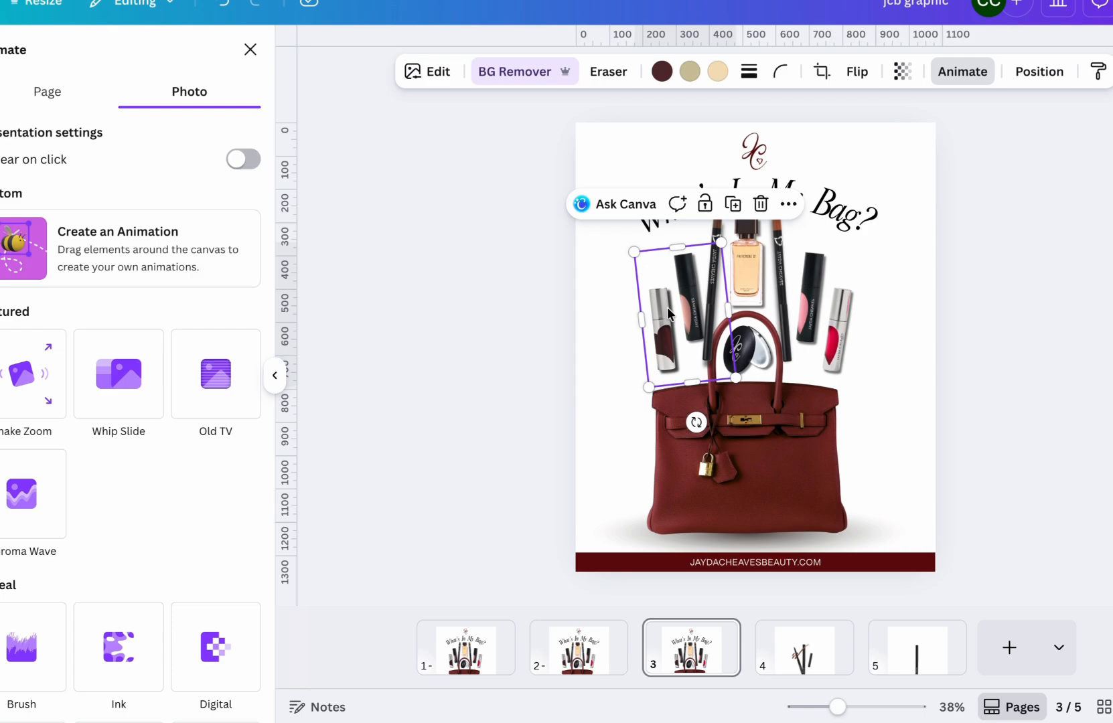
{"action": "left_click", "coordinate": [1068, 343]}
{"action": "left_click", "coordinate": [672, 351]}
{"action": "left_click", "coordinate": [984, 416]}
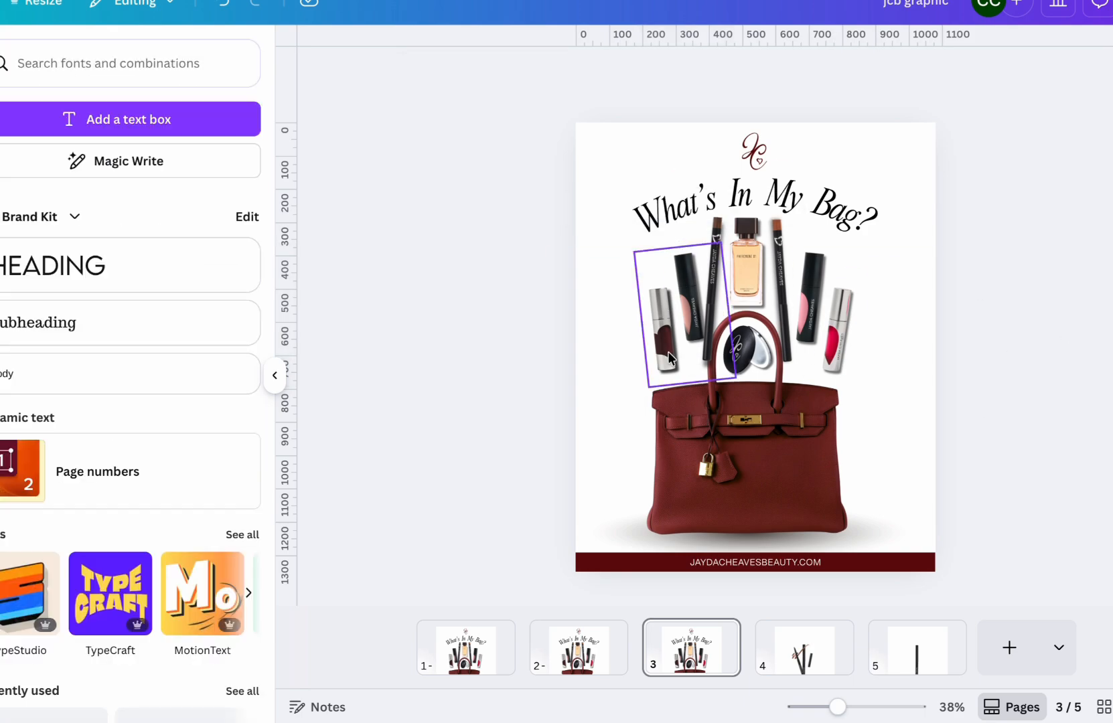
Move the top copy of the leftmost silver lip gloss straight down onto the bag's left side, just above its base.
{"action": "left_click_drag", "start_coordinate": [673, 356], "coordinate": [672, 361]}
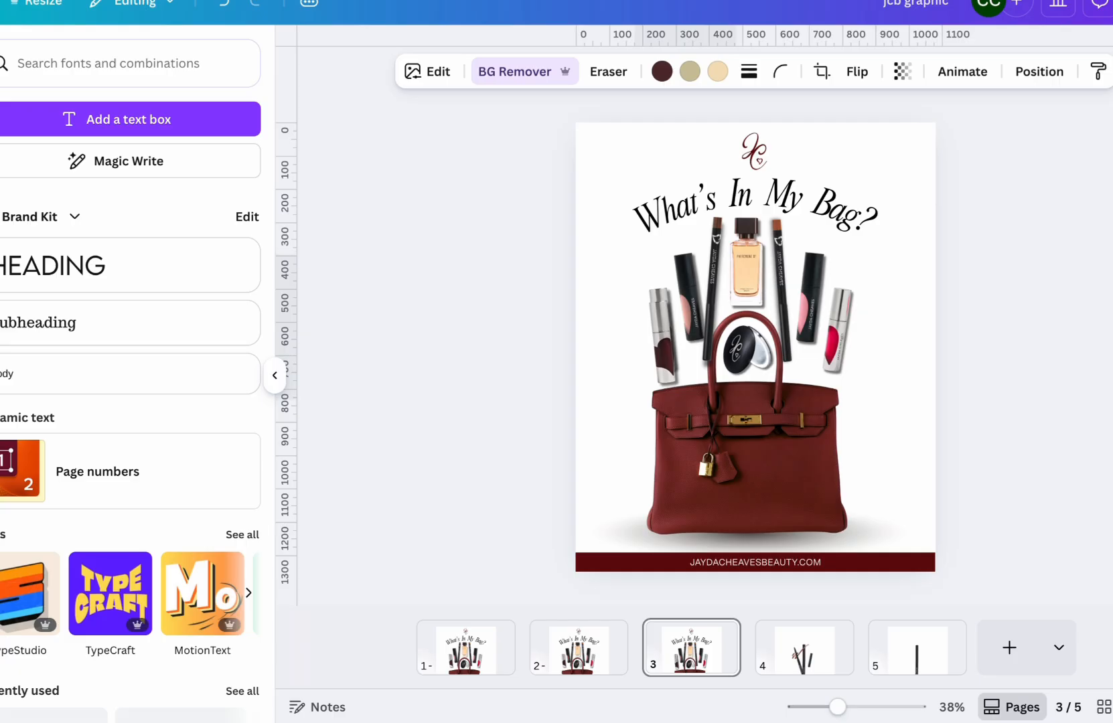
{"action": "left_click_drag", "start_coordinate": [673, 362], "coordinate": [673, 365]}
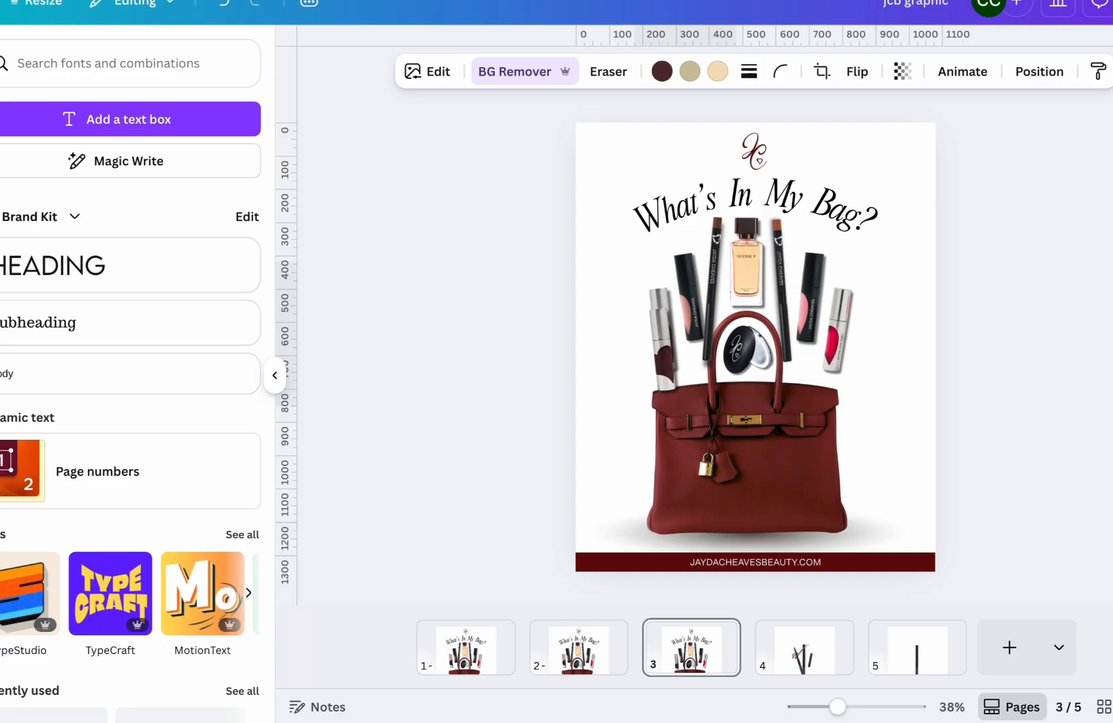
{"action": "key", "text": "Down"}
{"action": "key", "text": "Down"}
{"action": "key", "text": "Down"}
{"action": "key", "text": "Down"}
{"action": "key", "text": "Down"}
{"action": "key", "text": "Down"}
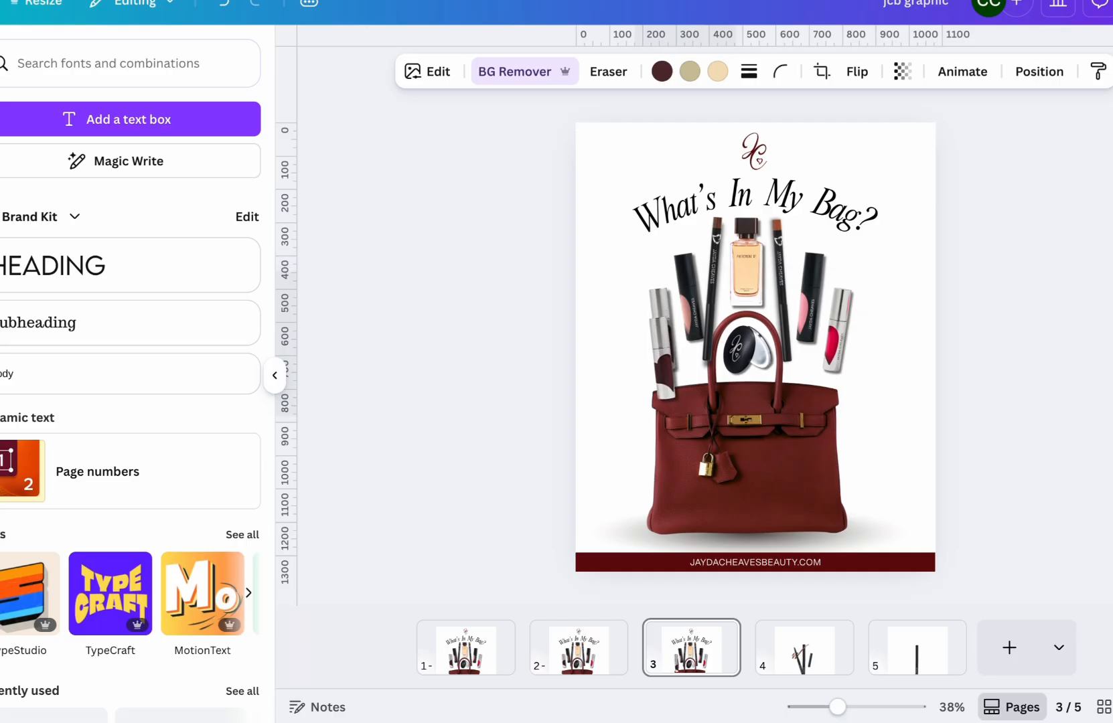
{"action": "key", "text": "Down"}
{"action": "key", "text": "Down"}
{"action": "key", "text": "Down"}
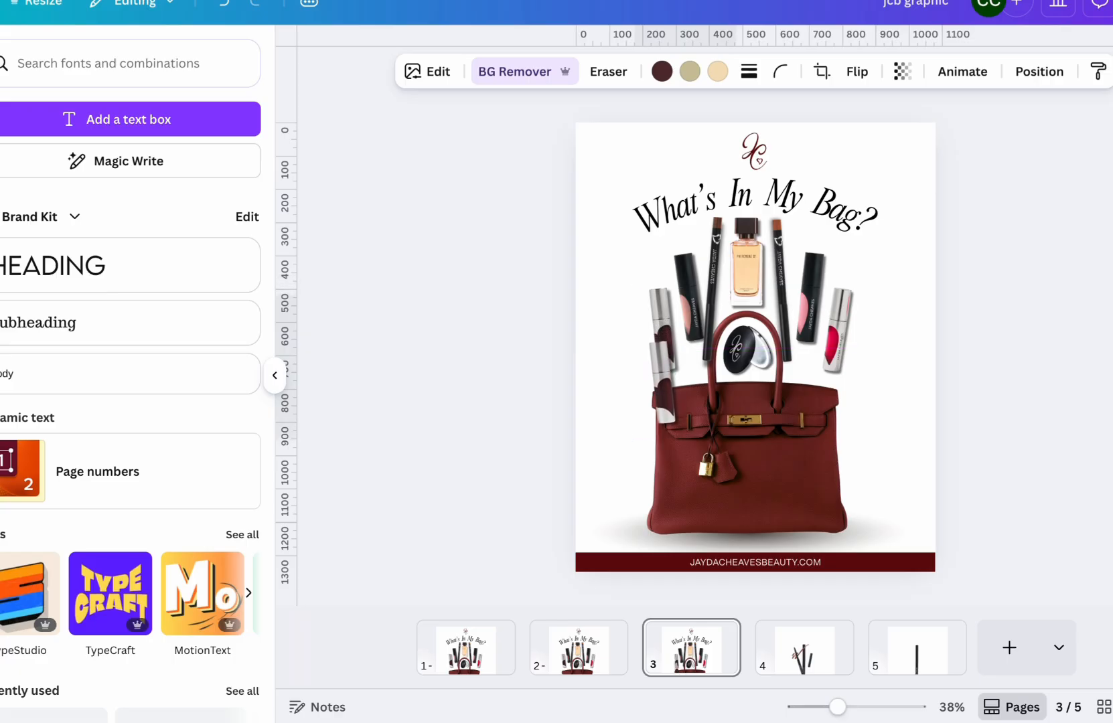
{"action": "key", "text": "Down"}
{"action": "key", "text": "Down"}
{"action": "key", "text": "Down"}
{"action": "key", "text": "Down"}
{"action": "key", "text": "Down"}
{"action": "key", "text": "Down"}
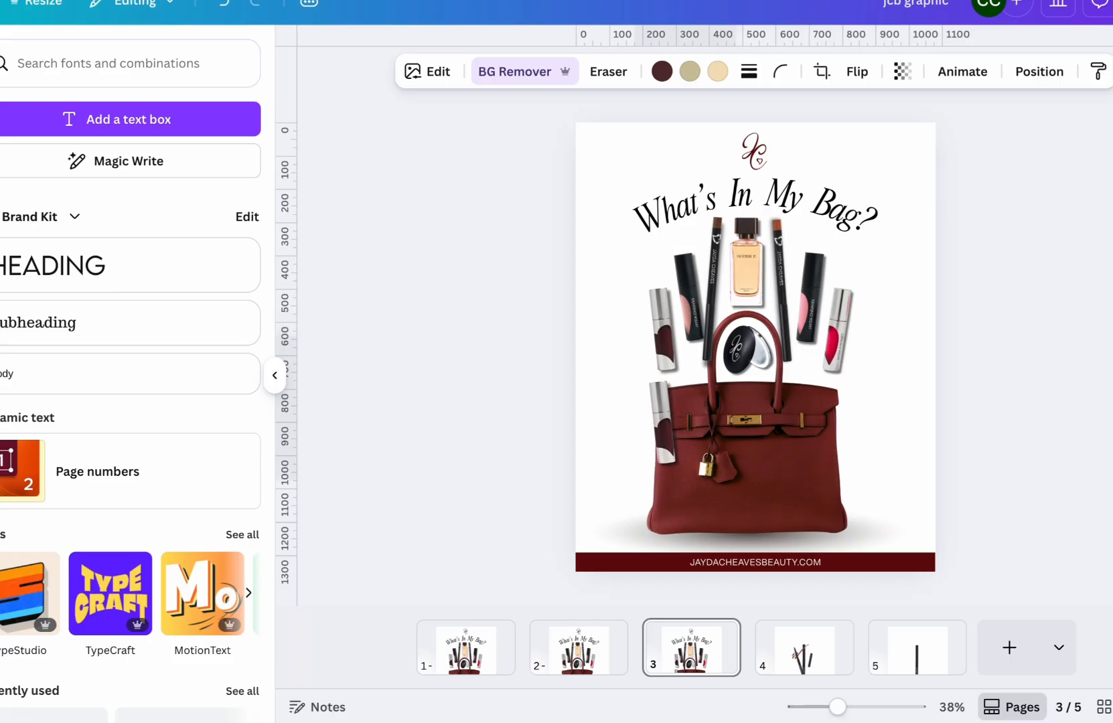
{"action": "key", "text": "Down"}
{"action": "key", "text": "Down"}
{"action": "key", "text": "Down"}
{"action": "key", "text": "Down"}
{"action": "key", "text": "Down"}
{"action": "key", "text": "Down"}
{"action": "key", "text": "Down"}
{"action": "key", "text": "Down"}
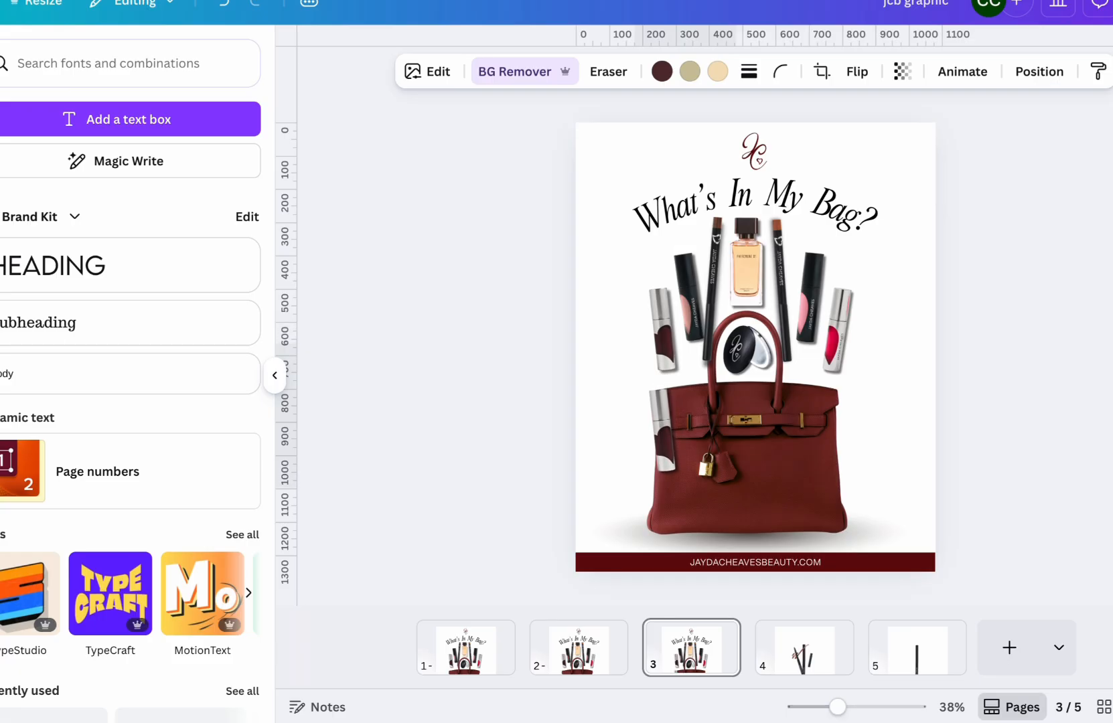
{"action": "key", "text": "Down"}
{"action": "key", "text": "Down"}
{"action": "key", "text": "Down"}
{"action": "key", "text": "Down"}
{"action": "key", "text": "Down"}
{"action": "key", "text": "Down"}
{"action": "key", "text": "Down"}
{"action": "key", "text": "Down"}
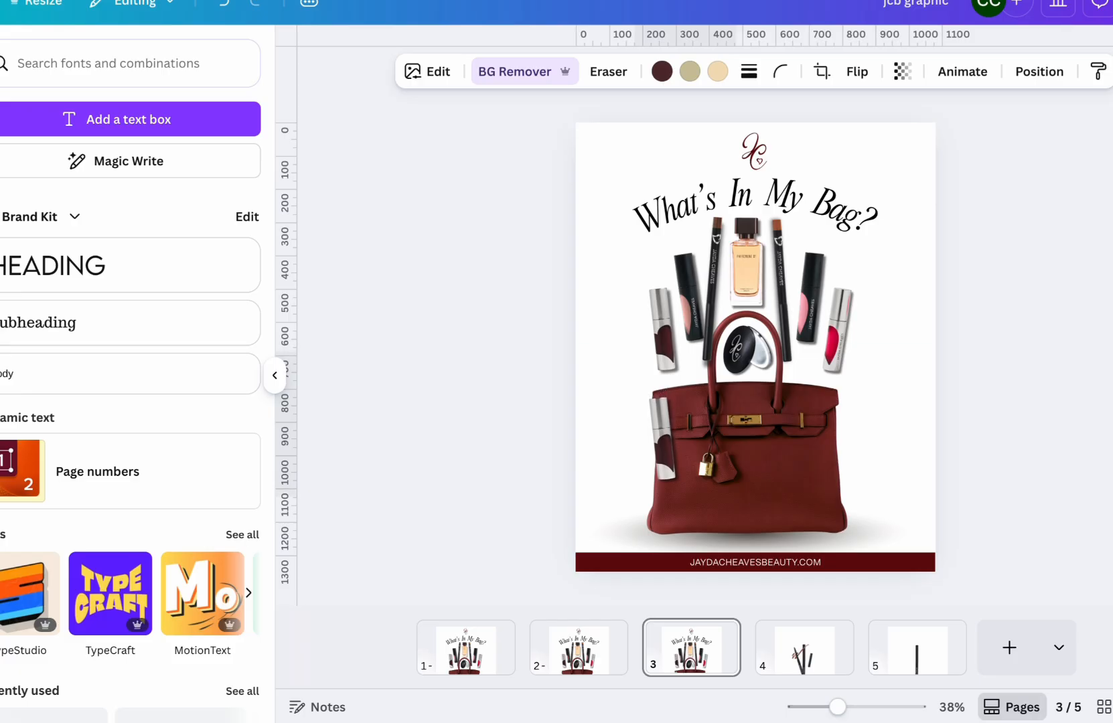
{"action": "key", "text": "Down"}
{"action": "key", "text": "Down"}
{"action": "key", "text": "Down"}
{"action": "key", "text": "Down"}
{"action": "key", "text": "Down"}
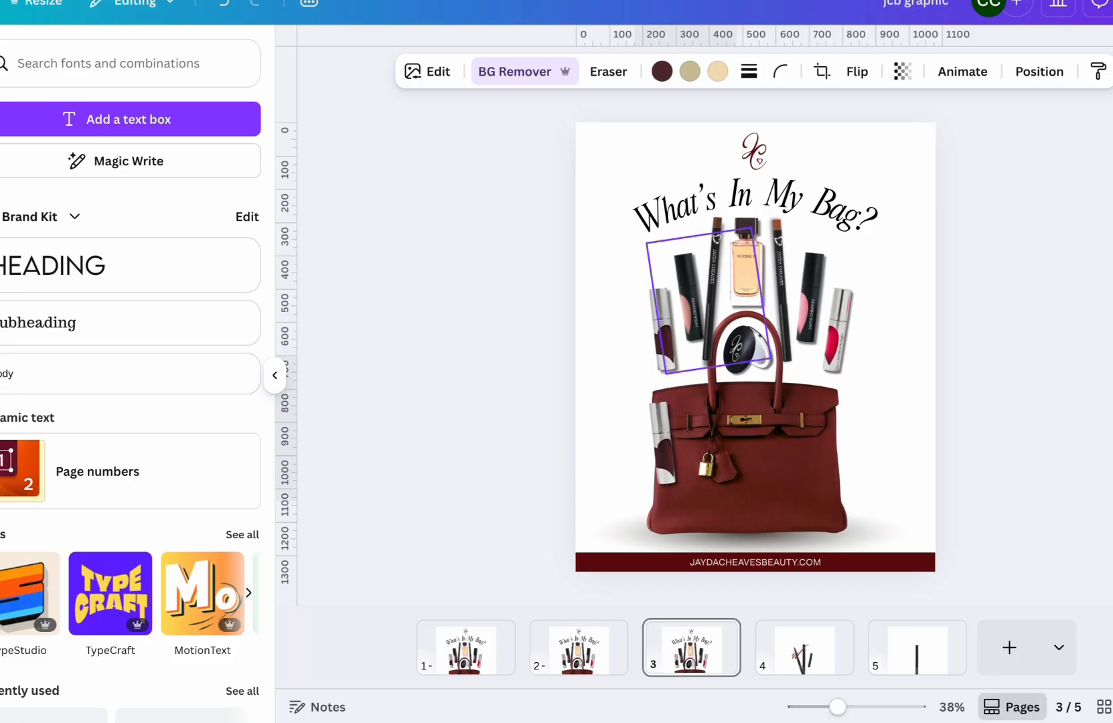
{"action": "key", "text": "Down"}
{"action": "key", "text": "Down"}
{"action": "key", "text": "Down"}
{"action": "key", "text": "Down"}
{"action": "key", "text": "Down"}
{"action": "key", "text": "Down"}
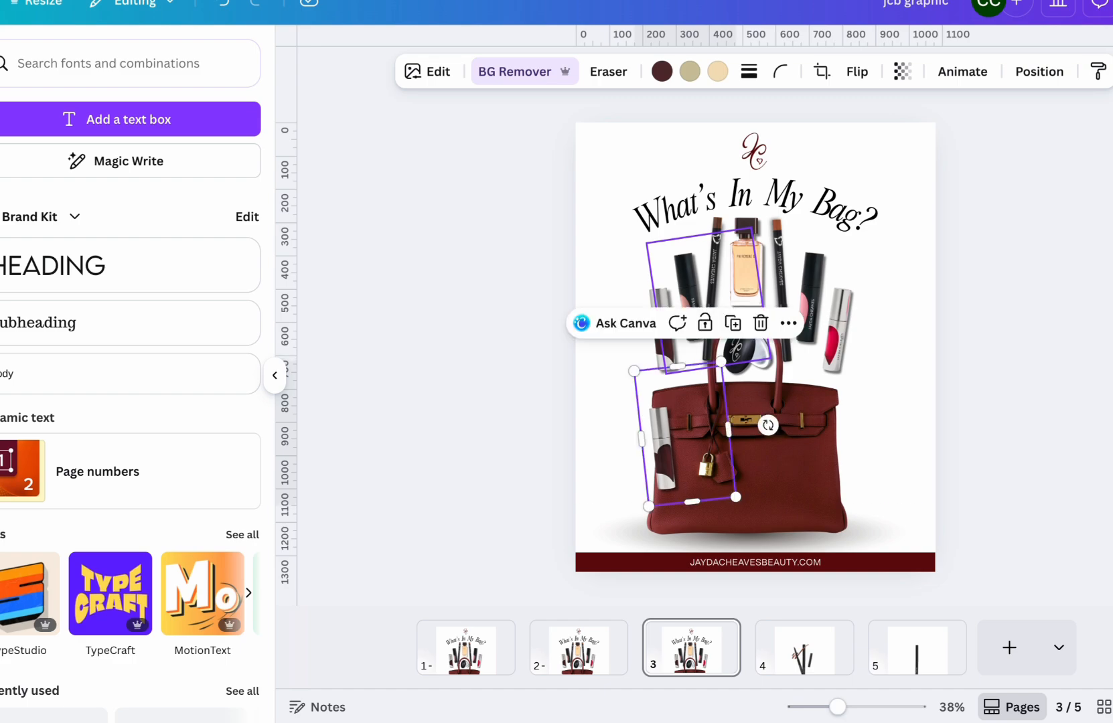
Create a custom path animation that moves the silver lip gloss on the bag straight up to its original spot.
{"action": "left_click", "coordinate": [964, 71]}
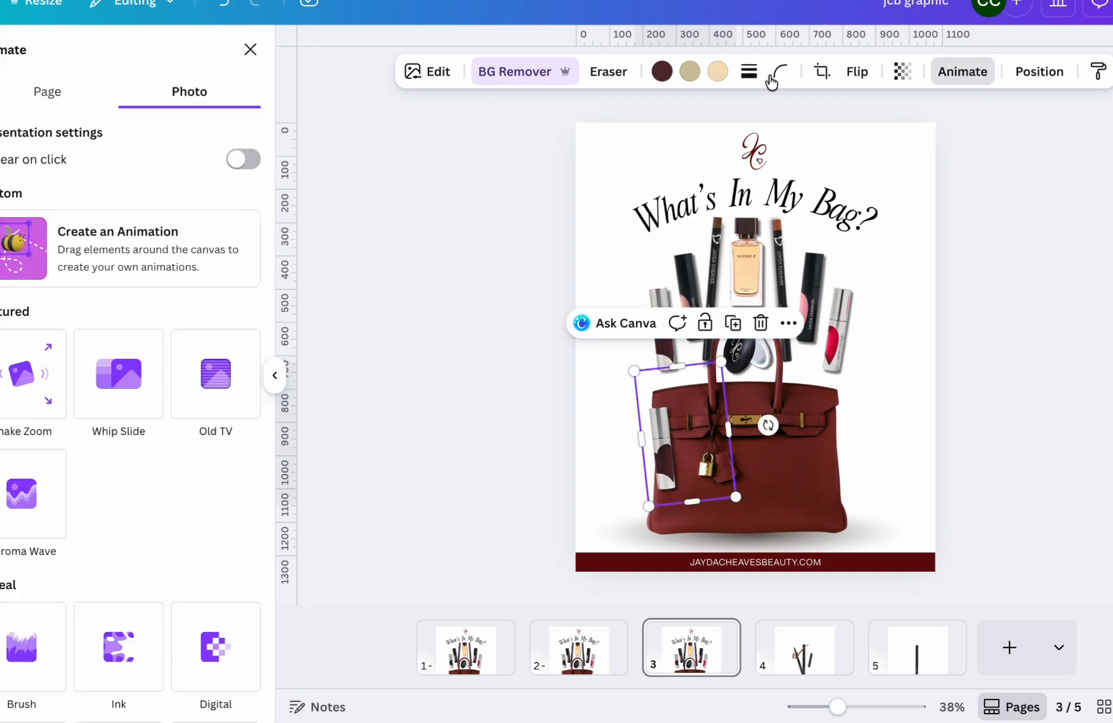
{"action": "left_click", "coordinate": [134, 246]}
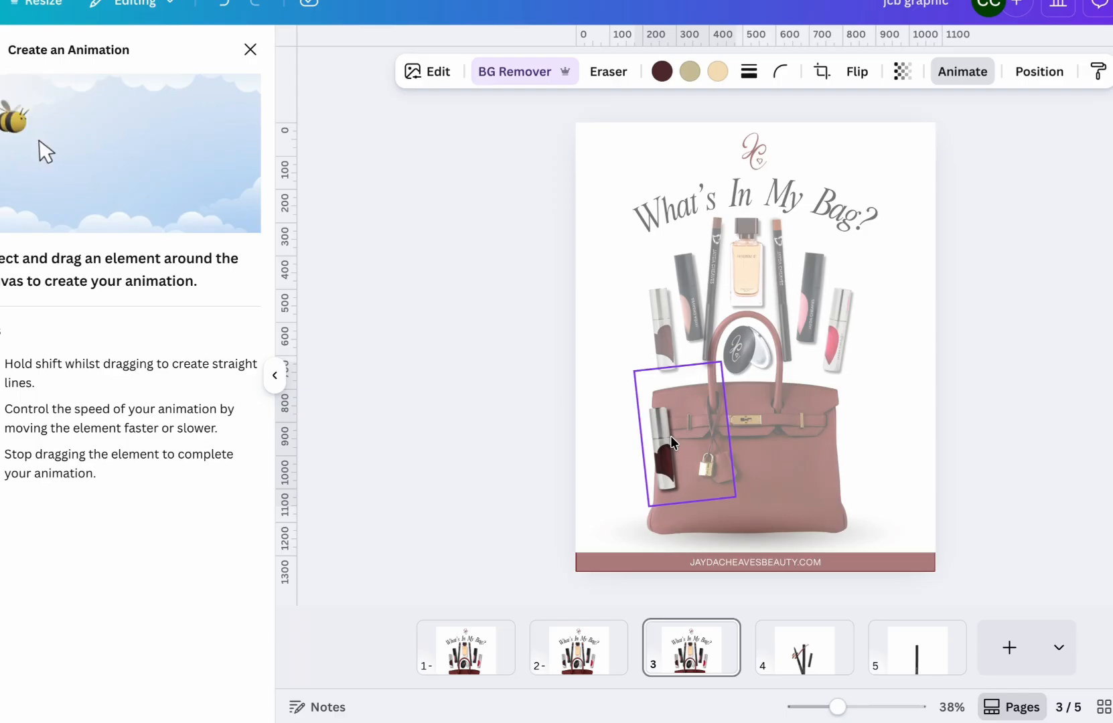
{"action": "left_click_drag", "start_coordinate": [670, 436], "coordinate": [685, 321]}
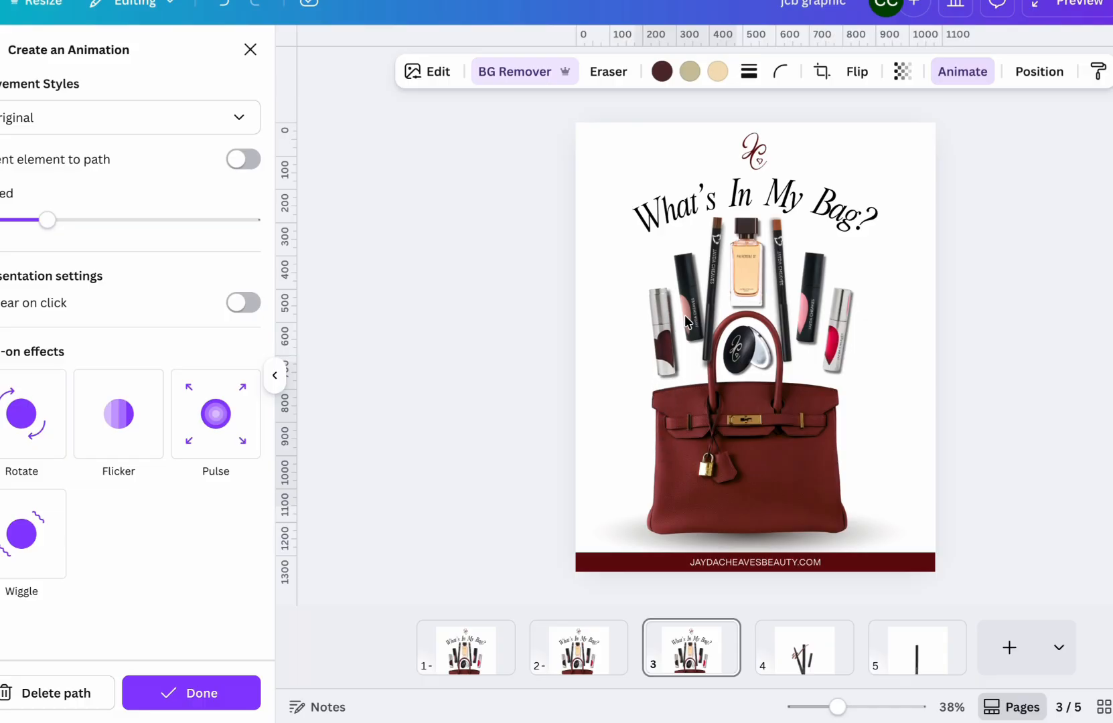
Compare the Smooth and Steady movement styles for the silver lip gloss, keep Smooth, and increase the path animation's speed.
{"action": "left_click", "coordinate": [102, 117]}
{"action": "left_click", "coordinate": [69, 200]}
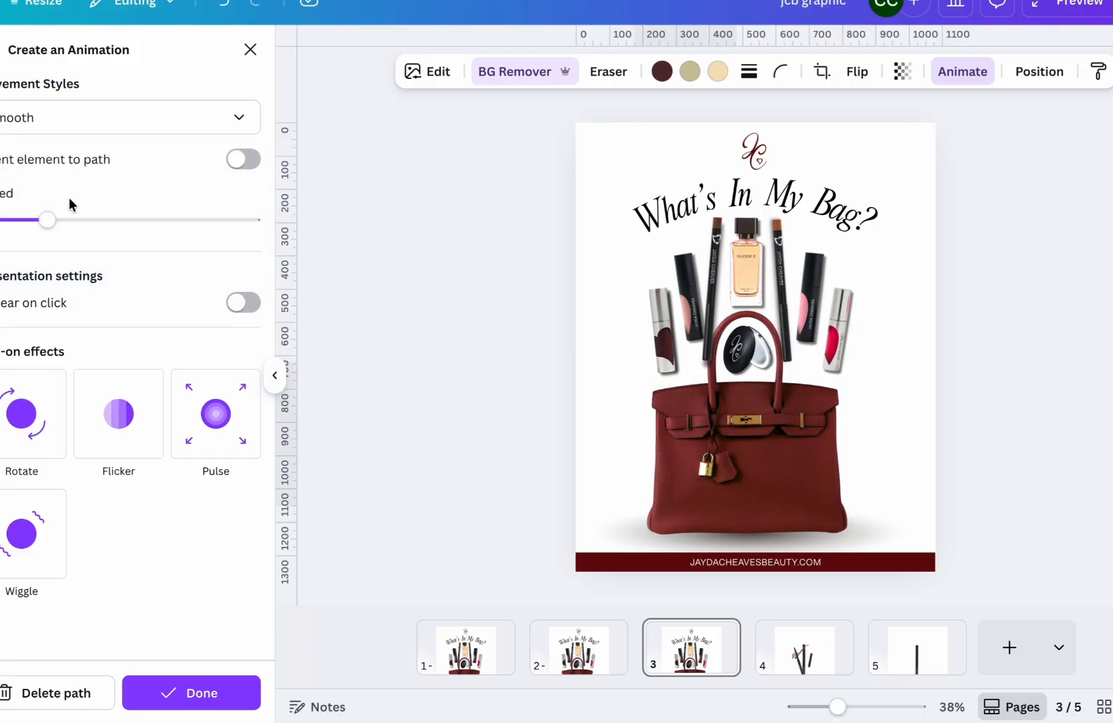
{"action": "left_click", "coordinate": [71, 131]}
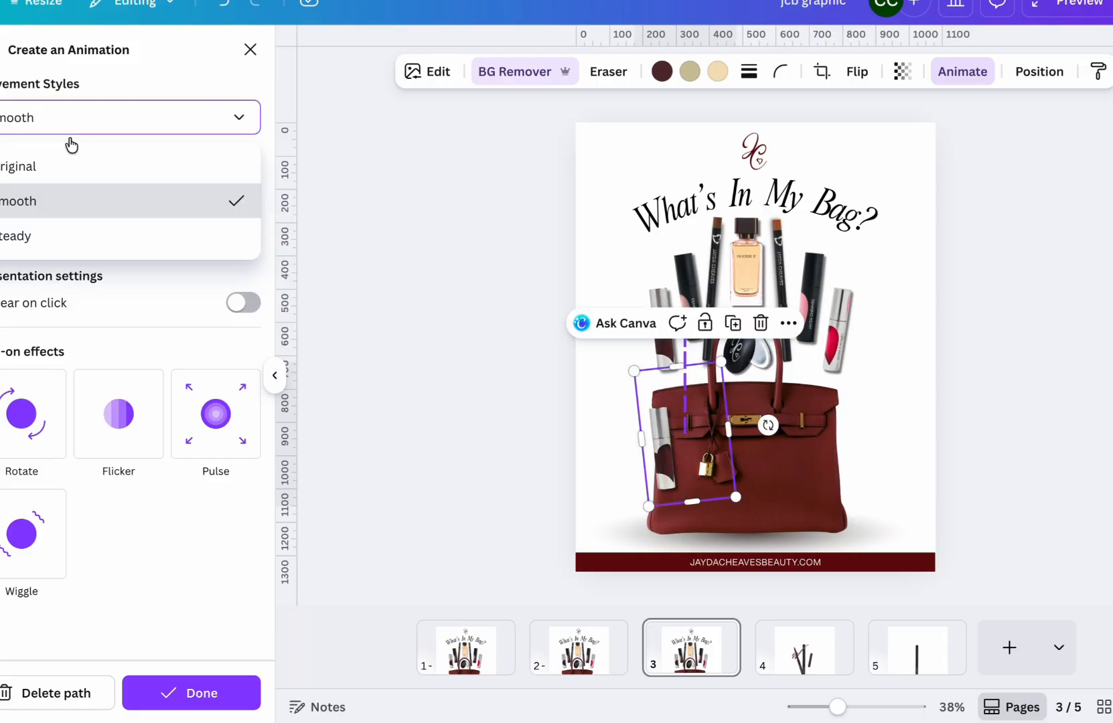
{"action": "left_click", "coordinate": [32, 236]}
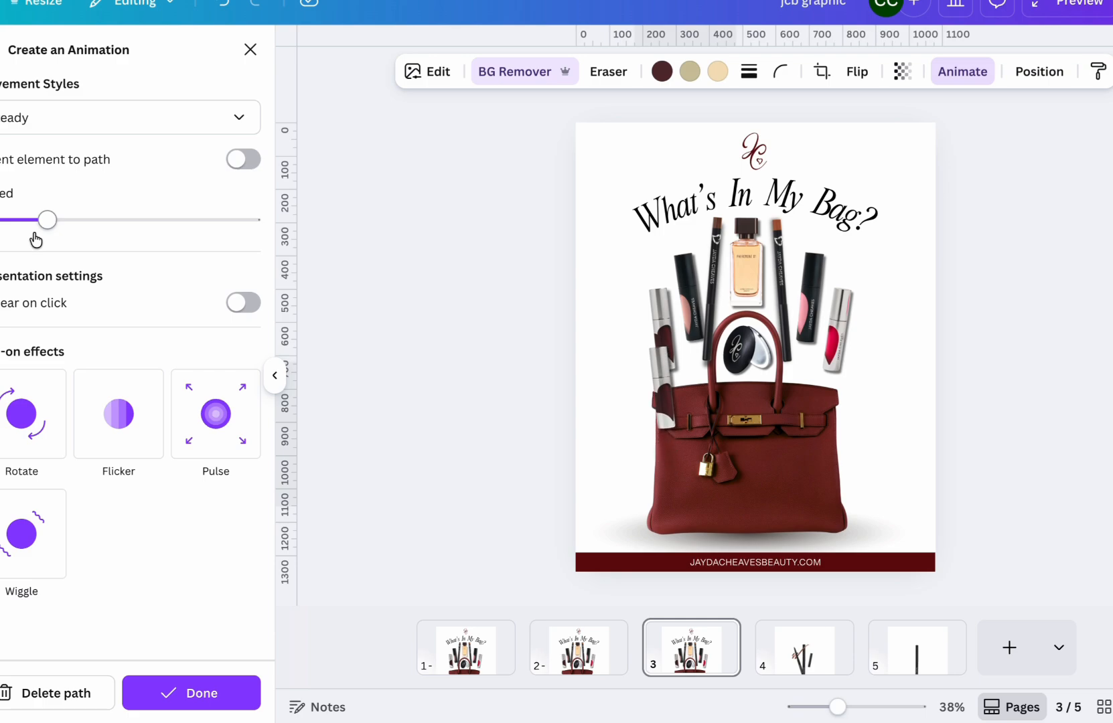
{"action": "left_click", "coordinate": [55, 126]}
{"action": "left_click", "coordinate": [30, 201]}
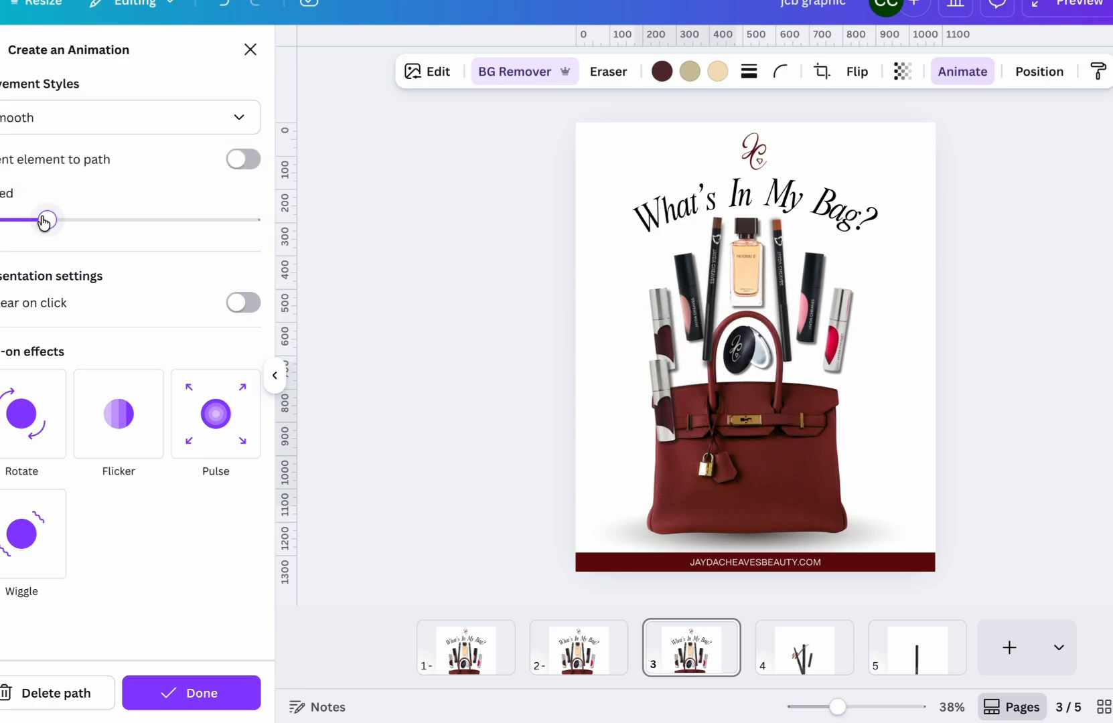
{"action": "left_click_drag", "start_coordinate": [47, 220], "coordinate": [97, 221]}
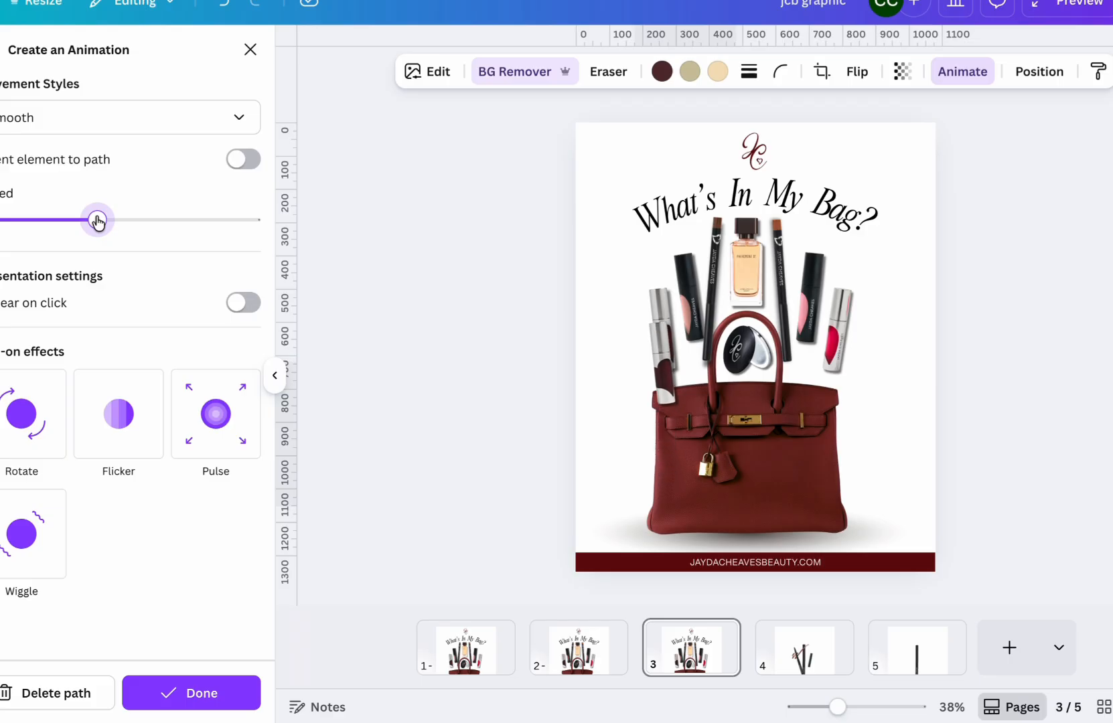
{"action": "left_click", "coordinate": [180, 689]}
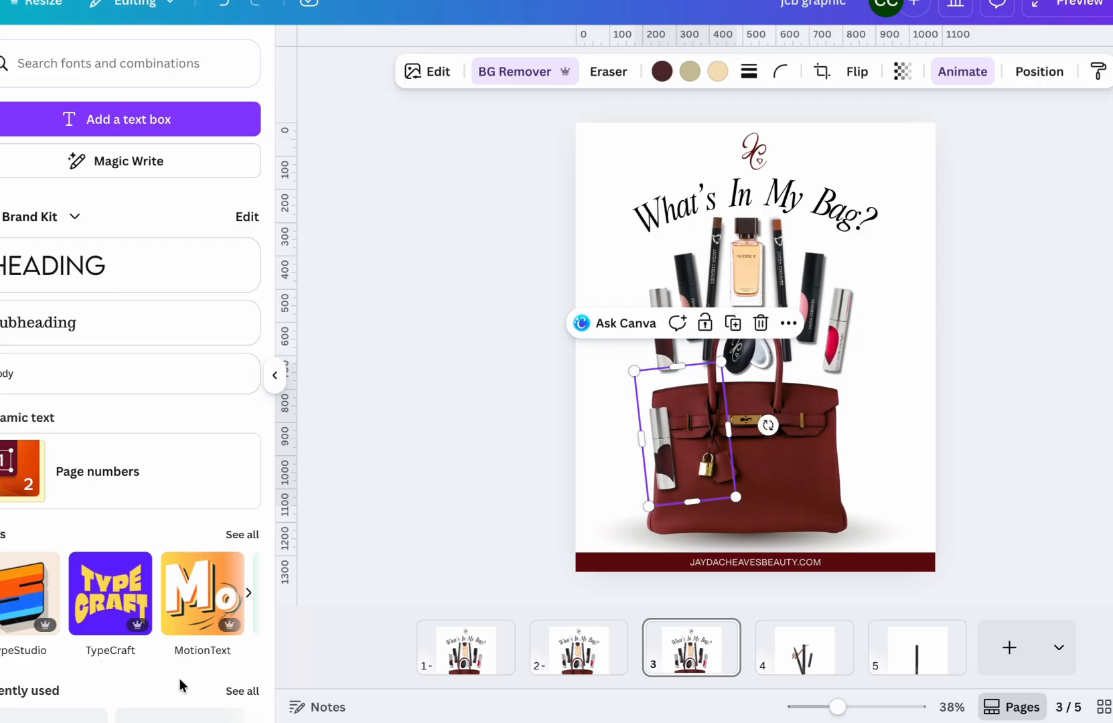
Crop the left edge of the right-hand lip pencil's image inward, off most of the neighbouring black lip gloss.
{"action": "left_click", "coordinate": [690, 291]}
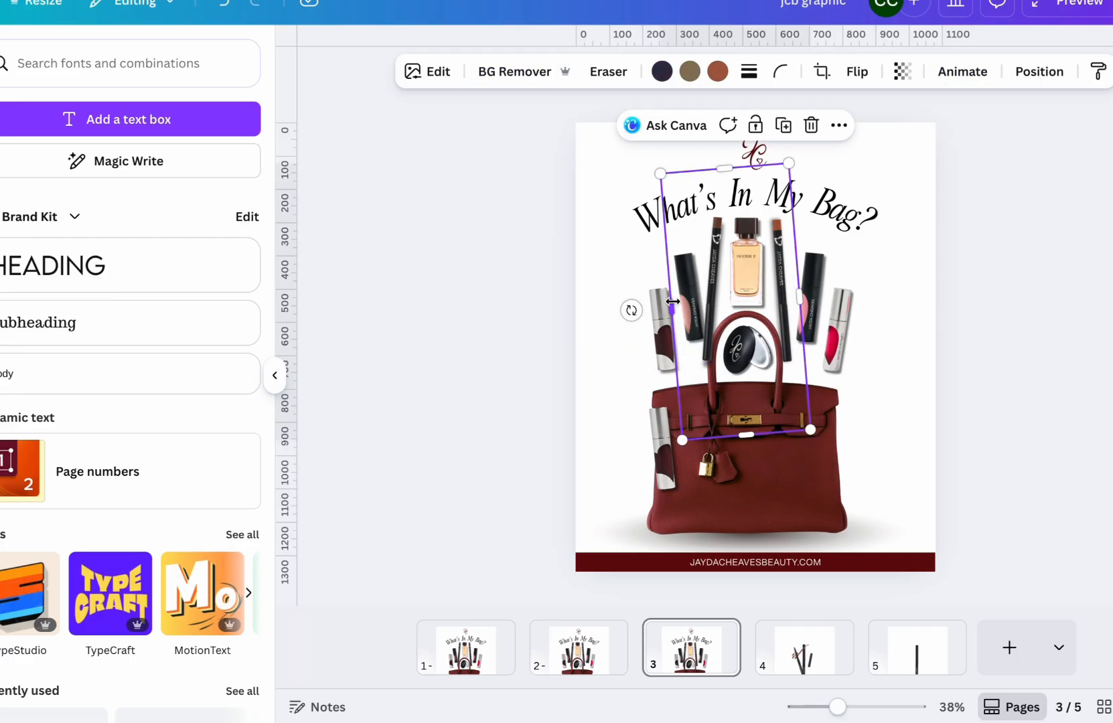
{"action": "left_click_drag", "start_coordinate": [672, 301], "coordinate": [695, 300]}
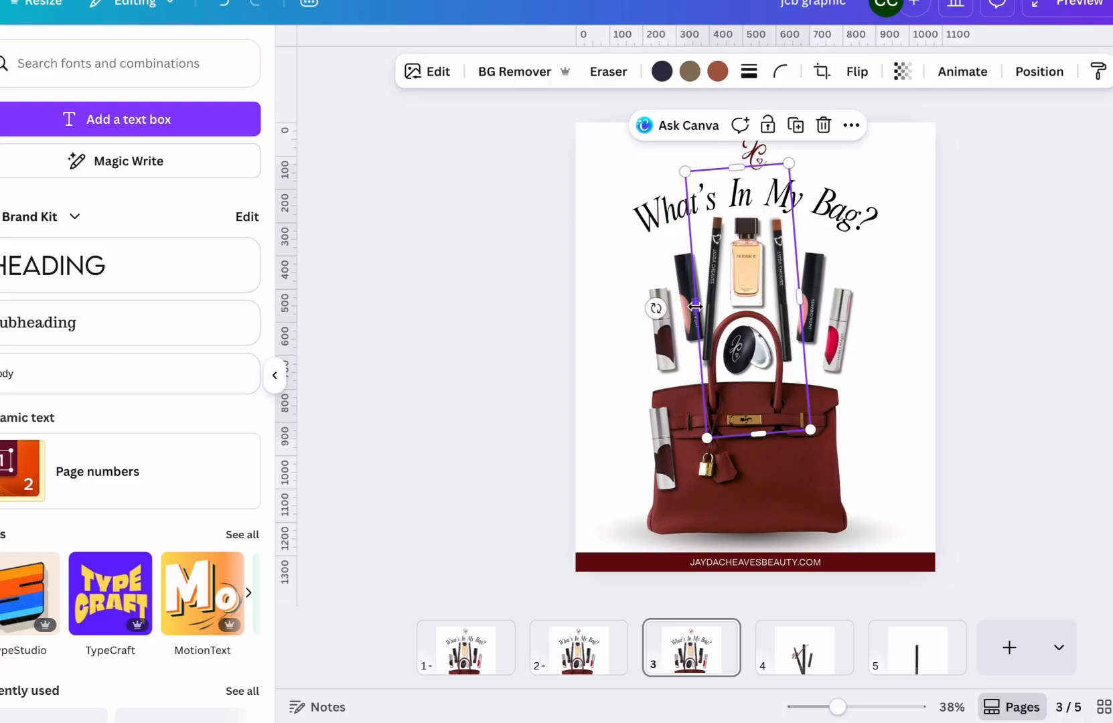
Duplicate the left black lip gloss and move the copy straight down onto the bag, beside the silver lip gloss.
{"action": "left_click", "coordinate": [676, 294]}
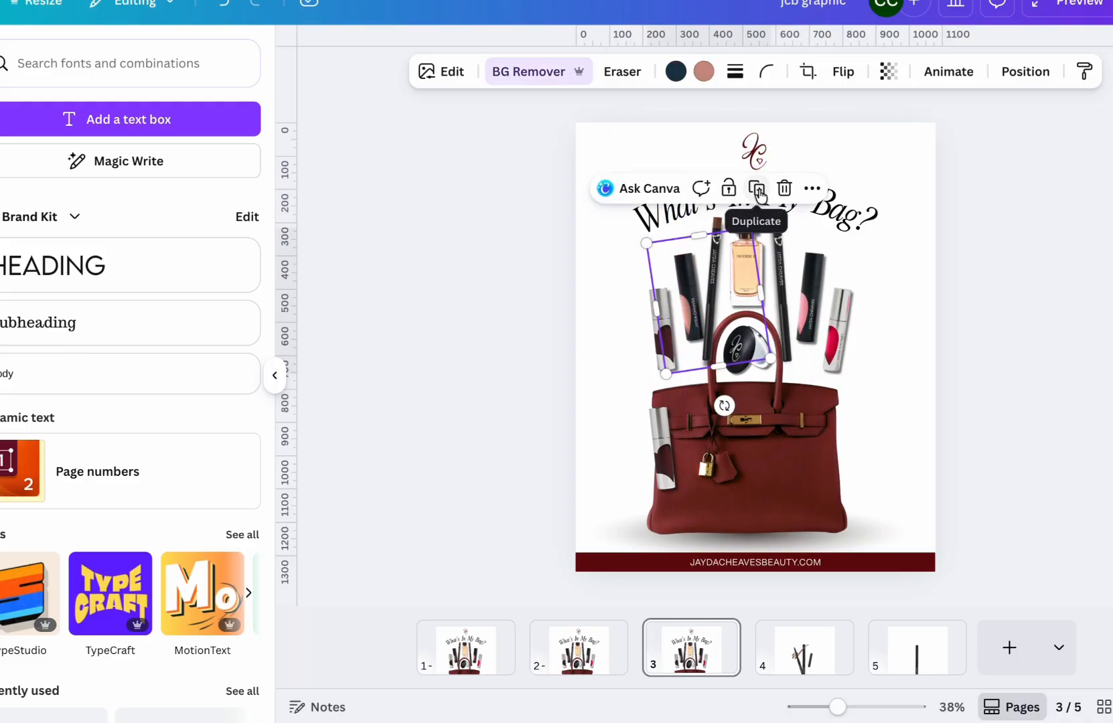
{"action": "left_click_drag", "start_coordinate": [684, 275], "coordinate": [677, 266]}
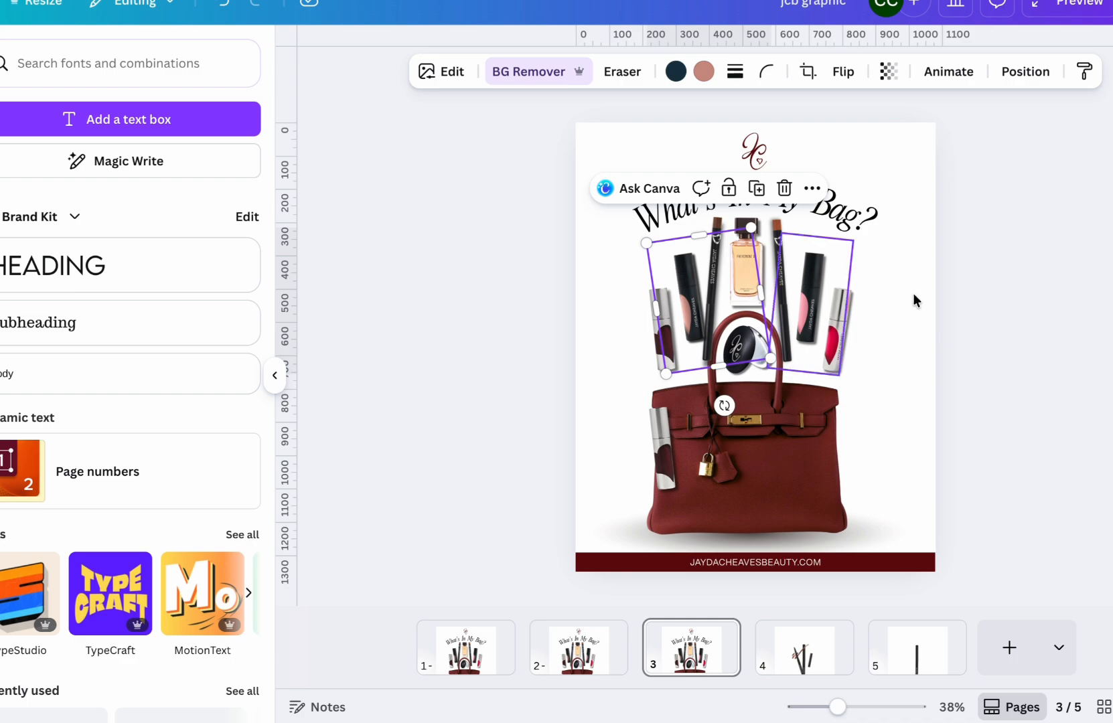
{"action": "left_click", "coordinate": [975, 321]}
{"action": "left_click", "coordinate": [676, 294]}
{"action": "left_click_drag", "start_coordinate": [677, 294], "coordinate": [676, 322]}
{"action": "key", "text": "Down"}
{"action": "key", "text": "Down"}
{"action": "key", "text": "Down"}
{"action": "key", "text": "Down"}
{"action": "key", "text": "Down"}
{"action": "key", "text": "Down"}
{"action": "key", "text": "Down"}
{"action": "key", "text": "Down"}
{"action": "key", "text": "Down"}
{"action": "key", "text": "Down"}
{"action": "key", "text": "Down"}
{"action": "key", "text": "Down"}
{"action": "key", "text": "Down"}
{"action": "key", "text": "Down"}
{"action": "key", "text": "Down"}
{"action": "key", "text": "Down"}
{"action": "key", "text": "Down"}
{"action": "key", "text": "Down"}
{"action": "key", "text": "Down"}
{"action": "key", "text": "Down"}
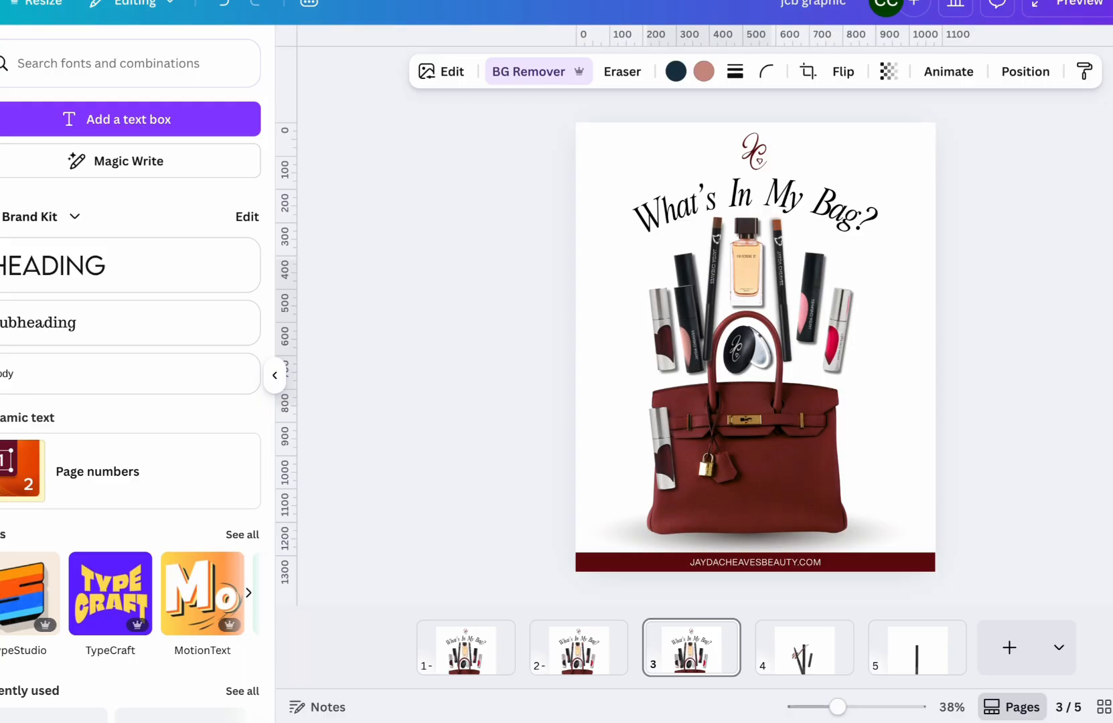
{"action": "key", "text": "Down"}
{"action": "key", "text": "Down"}
{"action": "key", "text": "Down"}
{"action": "key", "text": "Down"}
{"action": "key", "text": "Down"}
{"action": "key", "text": "Down"}
{"action": "key", "text": "Down"}
{"action": "key", "text": "Down"}
{"action": "key", "text": "Down"}
{"action": "key", "text": "Down"}
{"action": "key", "text": "Down"}
{"action": "key", "text": "Down"}
{"action": "key", "text": "Down"}
{"action": "key", "text": "Down"}
{"action": "key", "text": "Down"}
{"action": "key", "text": "Down"}
{"action": "key", "text": "Down"}
{"action": "key", "text": "Down"}
{"action": "key", "text": "Down"}
{"action": "key", "text": "Down"}
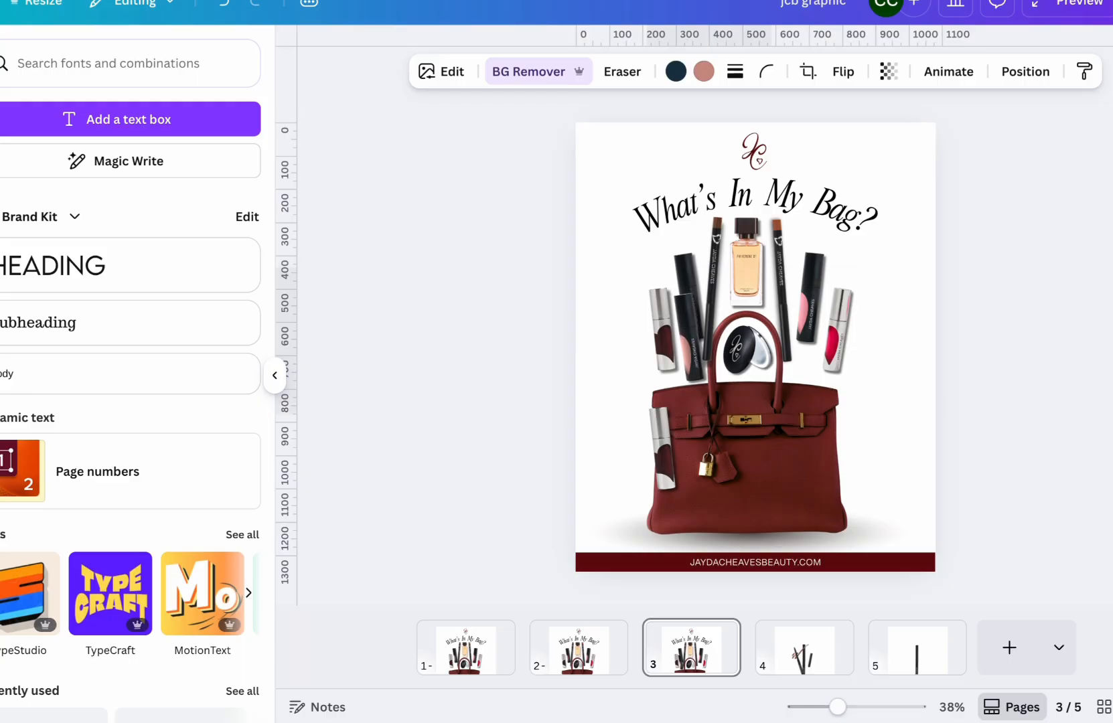
{"action": "key", "text": "Down"}
{"action": "key", "text": "Down"}
{"action": "key", "text": "Down"}
{"action": "key", "text": "Down"}
{"action": "key", "text": "Down"}
{"action": "key", "text": "Down"}
{"action": "key", "text": "Down"}
{"action": "key", "text": "Down"}
{"action": "key", "text": "Down"}
{"action": "key", "text": "Down"}
{"action": "key", "text": "Down"}
{"action": "key", "text": "Down"}
{"action": "key", "text": "Down"}
{"action": "key", "text": "Down"}
{"action": "key", "text": "Down"}
{"action": "key", "text": "Down"}
{"action": "key", "text": "Down"}
{"action": "key", "text": "Down"}
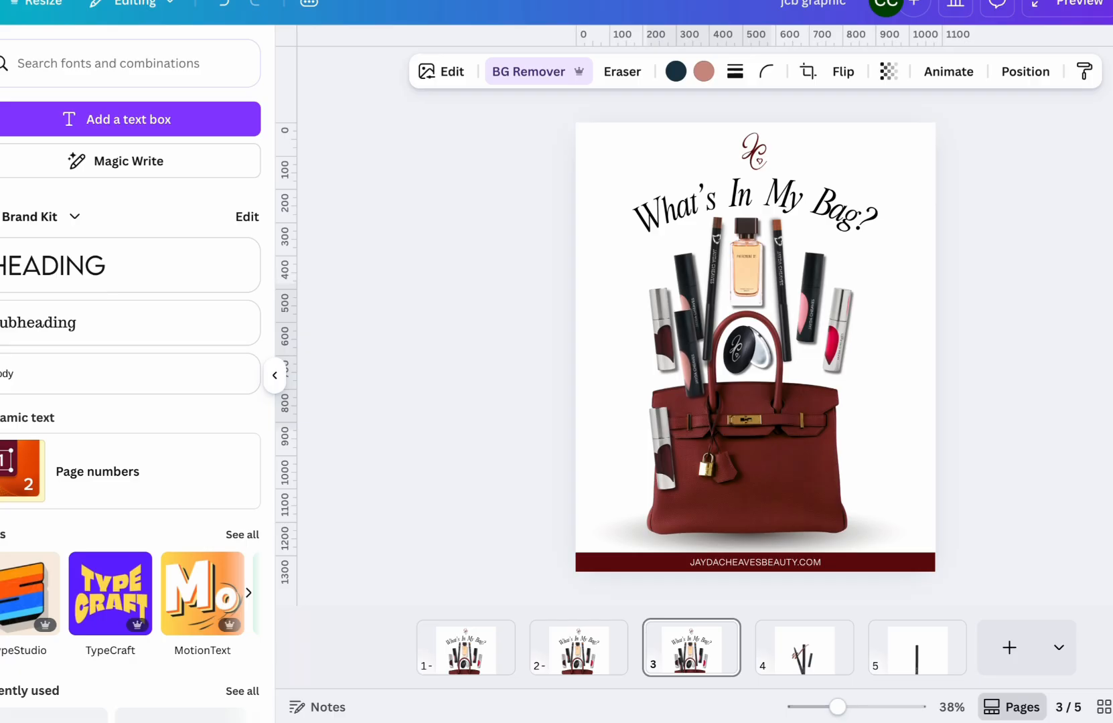
{"action": "key", "text": "Down"}
{"action": "key", "text": "Down"}
{"action": "key", "text": "Down"}
{"action": "key", "text": "Down"}
{"action": "key", "text": "Down"}
{"action": "key", "text": "Down"}
{"action": "key", "text": "Down"}
{"action": "key", "text": "Down"}
{"action": "key", "text": "Down"}
{"action": "key", "text": "Down"}
{"action": "key", "text": "Down"}
{"action": "key", "text": "Down"}
{"action": "key", "text": "Down"}
{"action": "key", "text": "Down"}
{"action": "key", "text": "Down"}
{"action": "key", "text": "Down"}
{"action": "key", "text": "Down"}
{"action": "key", "text": "Down"}
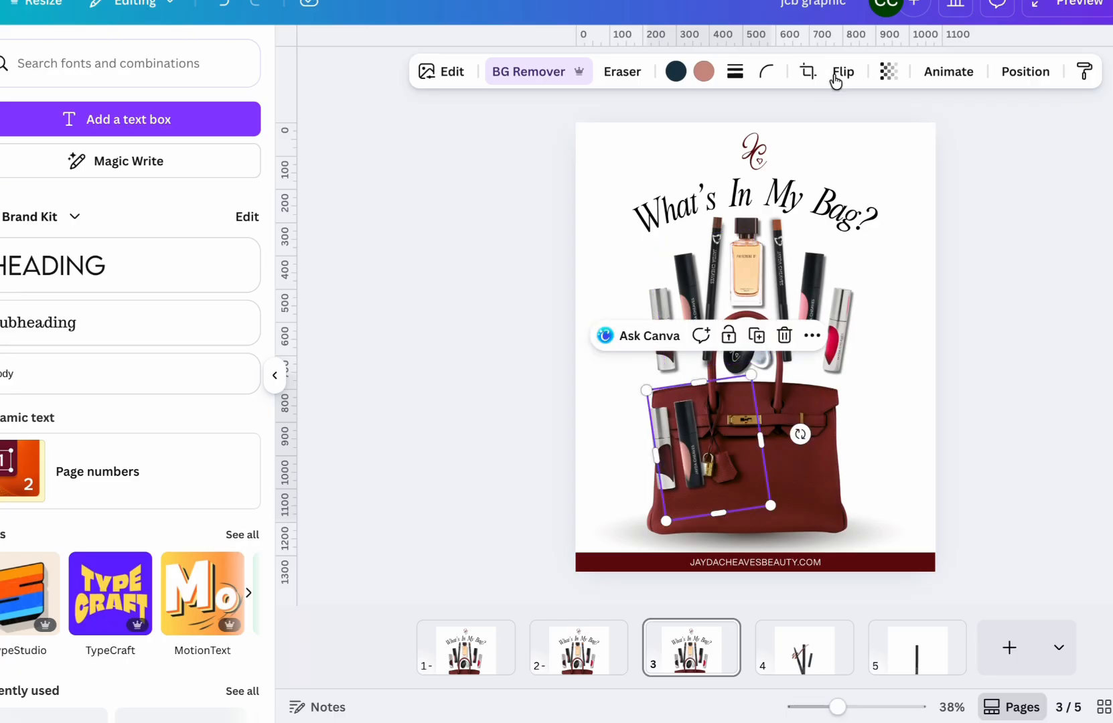
Animate the black lip gloss on the bag along a straight upward path with the Smooth style and a slightly higher speed.
{"action": "left_click", "coordinate": [961, 71]}
{"action": "left_click", "coordinate": [117, 226]}
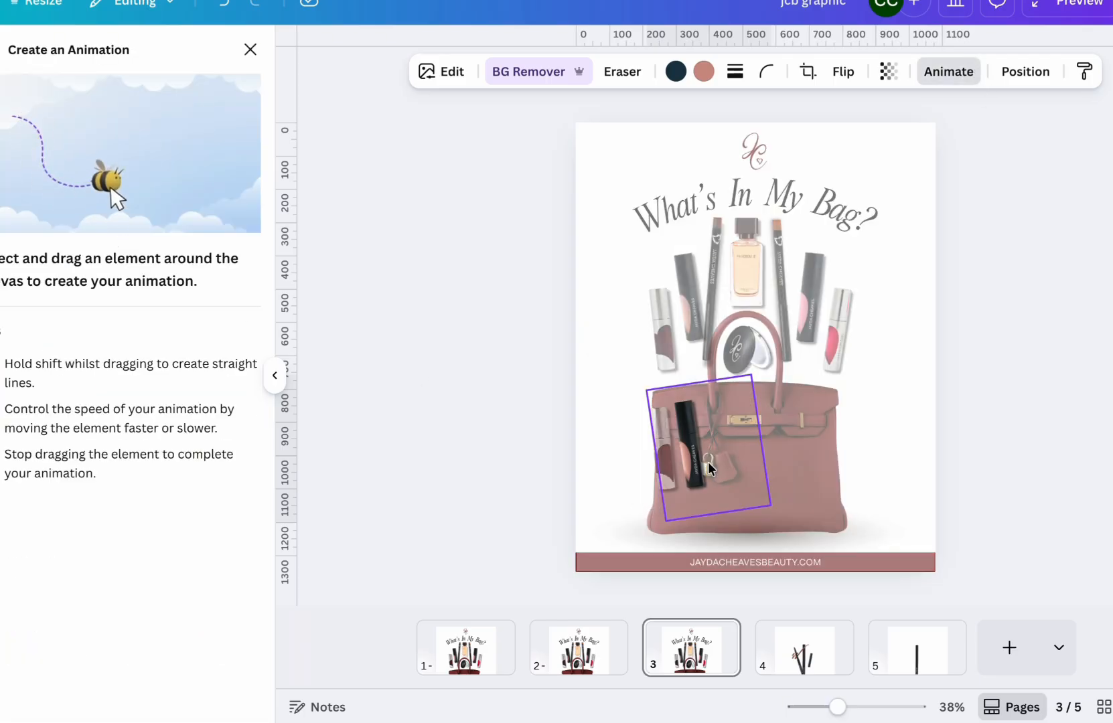
{"action": "left_click_drag", "start_coordinate": [709, 464], "coordinate": [718, 313]}
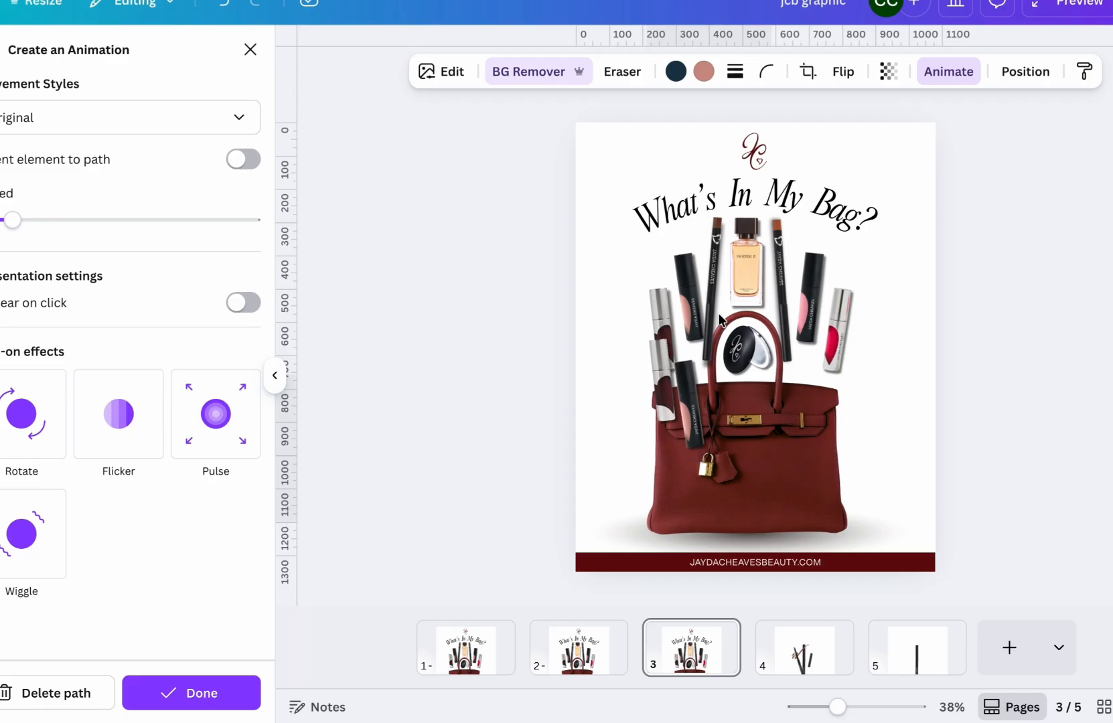
{"action": "left_click", "coordinate": [35, 117]}
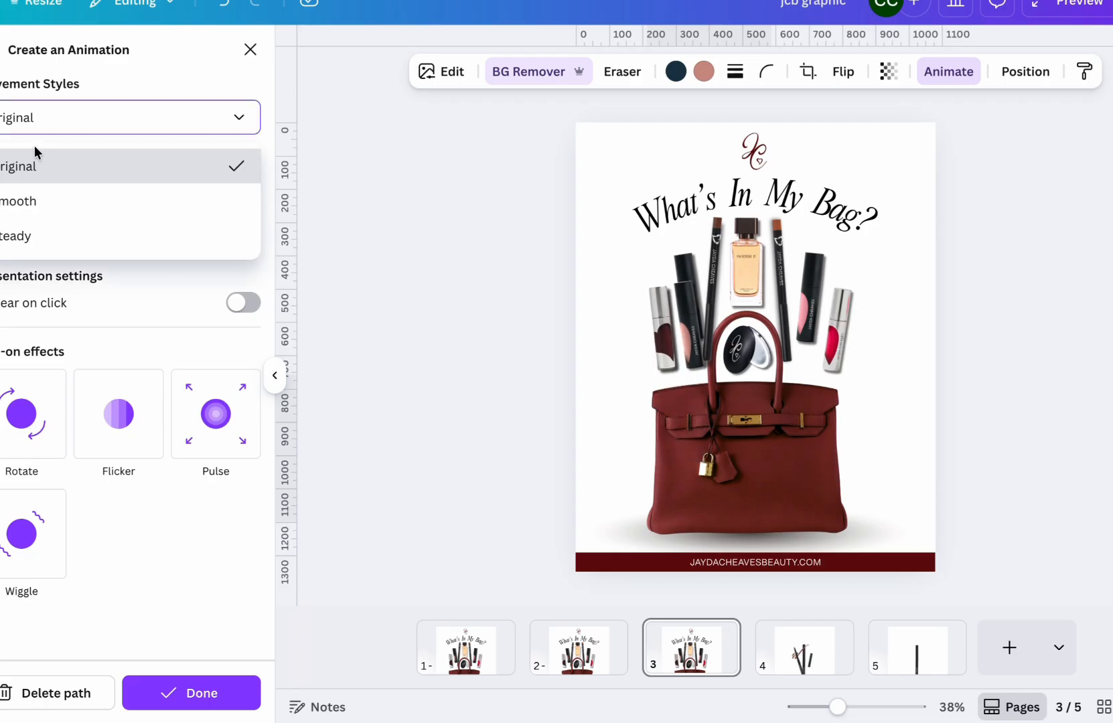
{"action": "left_click", "coordinate": [30, 202]}
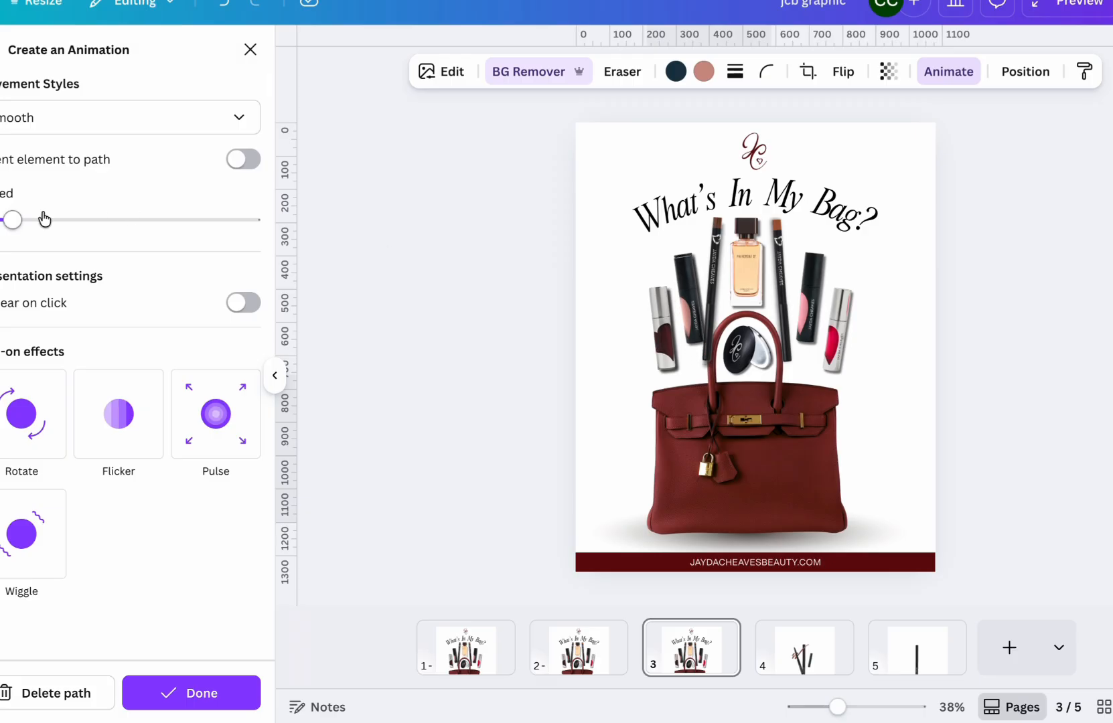
{"action": "left_click_drag", "start_coordinate": [10, 222], "coordinate": [30, 226]}
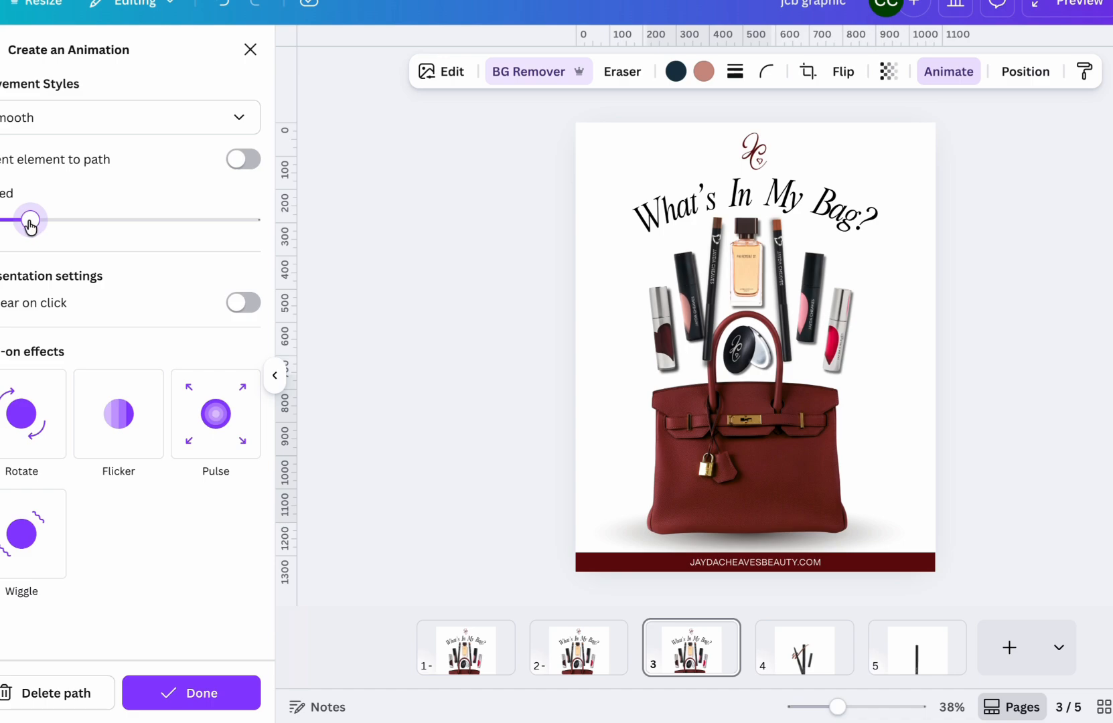
{"action": "left_click", "coordinate": [186, 706]}
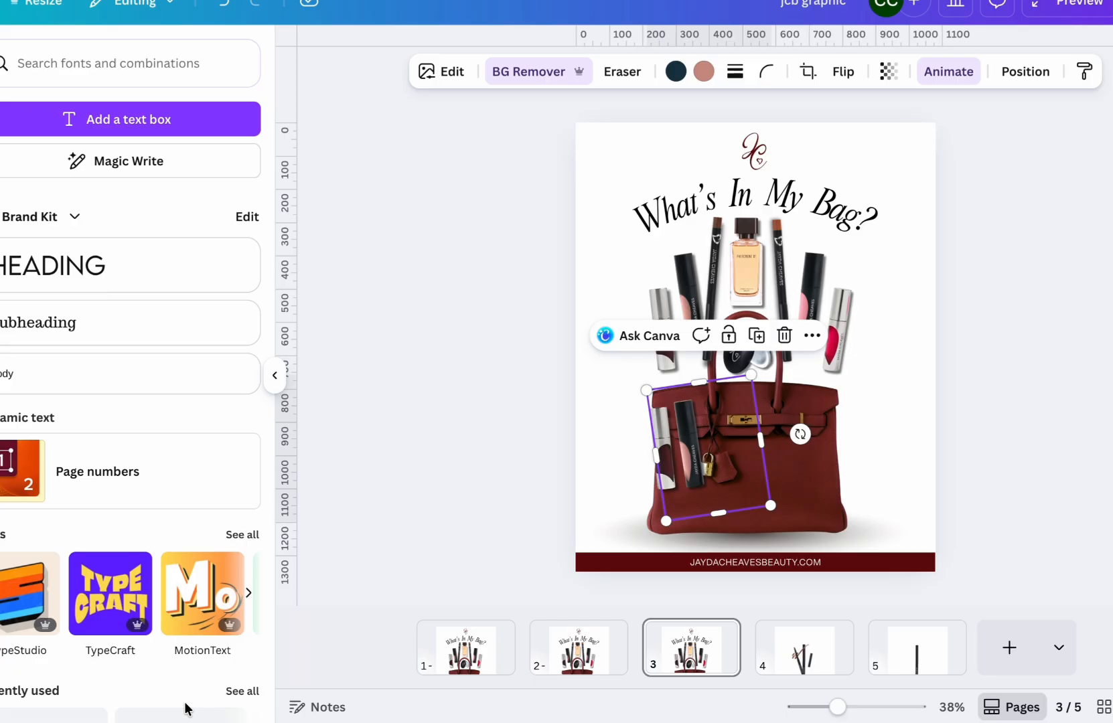
Crop the right-hand lip pencil's image close to the pencil, and place a copy of the compact on the bag below the original.
{"action": "left_click", "coordinate": [697, 305]}
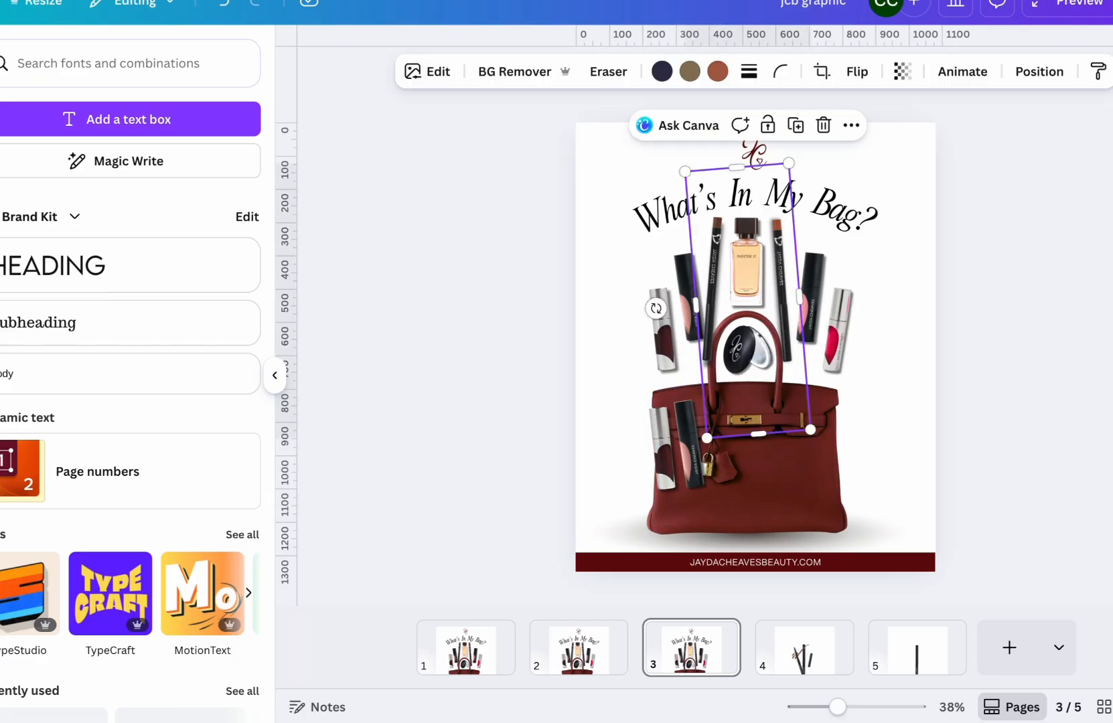
{"action": "left_click_drag", "start_coordinate": [696, 306], "coordinate": [765, 300]}
{"action": "left_click_drag", "start_coordinate": [744, 352], "coordinate": [746, 427]}
Animate the left lip pencil on the bag along a straight upward path with the Smooth style and a low speed.
{"action": "mouse_move", "coordinate": [704, 271]}
{"action": "left_mouse_down"}
{"action": "mouse_move", "coordinate": [710, 425]}
{"action": "mouse_move", "coordinate": [710, 271]}
{"action": "left_mouse_up"}
{"action": "left_click", "coordinate": [948, 72]}
{"action": "left_click", "coordinate": [100, 117]}
{"action": "left_click", "coordinate": [97, 126]}
{"action": "left_click", "coordinate": [41, 202]}
{"action": "mouse_move", "coordinate": [25, 227]}
{"action": "left_mouse_down"}
{"action": "mouse_move", "coordinate": [141, 246]}
{"action": "mouse_move", "coordinate": [4, 224]}
{"action": "left_mouse_up"}
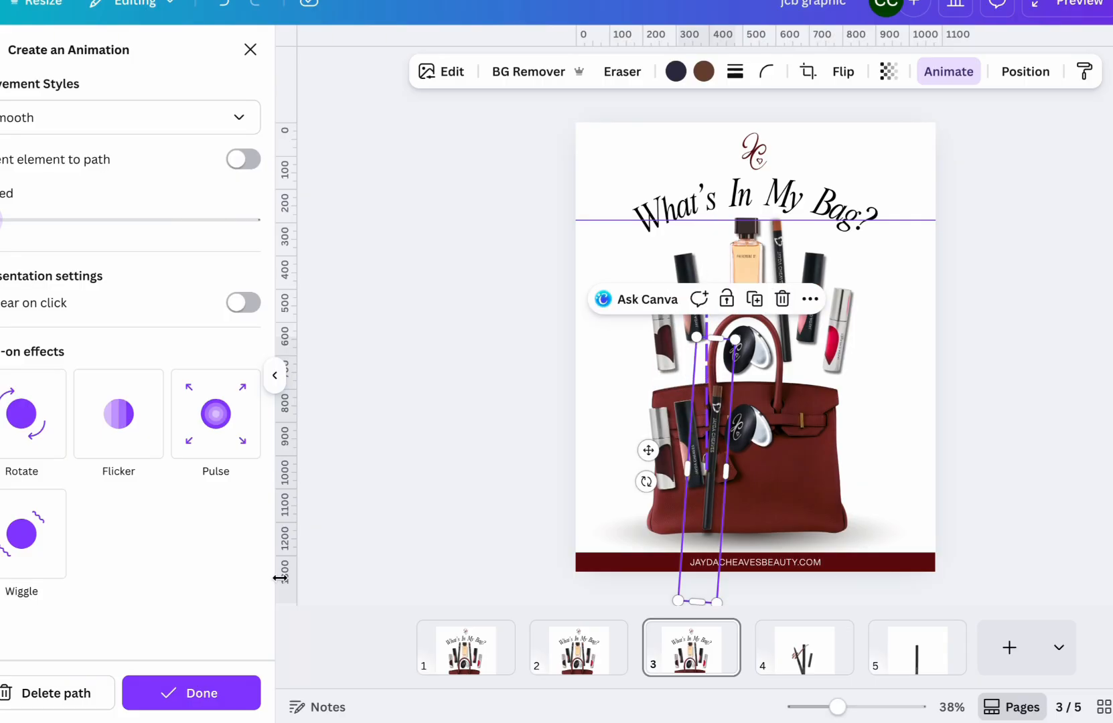
Try a slower path animation speed for the black lip gloss on the bag, and set it well above its earlier speed.
{"action": "left_click", "coordinate": [684, 271]}
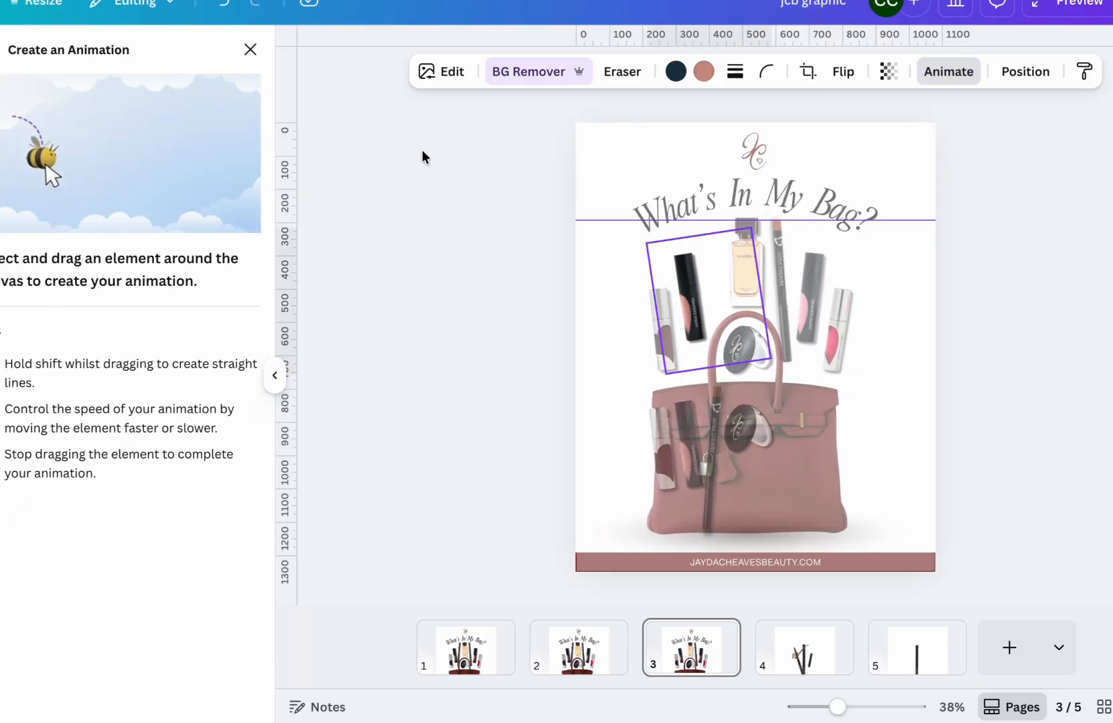
{"action": "left_click", "coordinate": [250, 50]}
{"action": "left_click", "coordinate": [684, 434]}
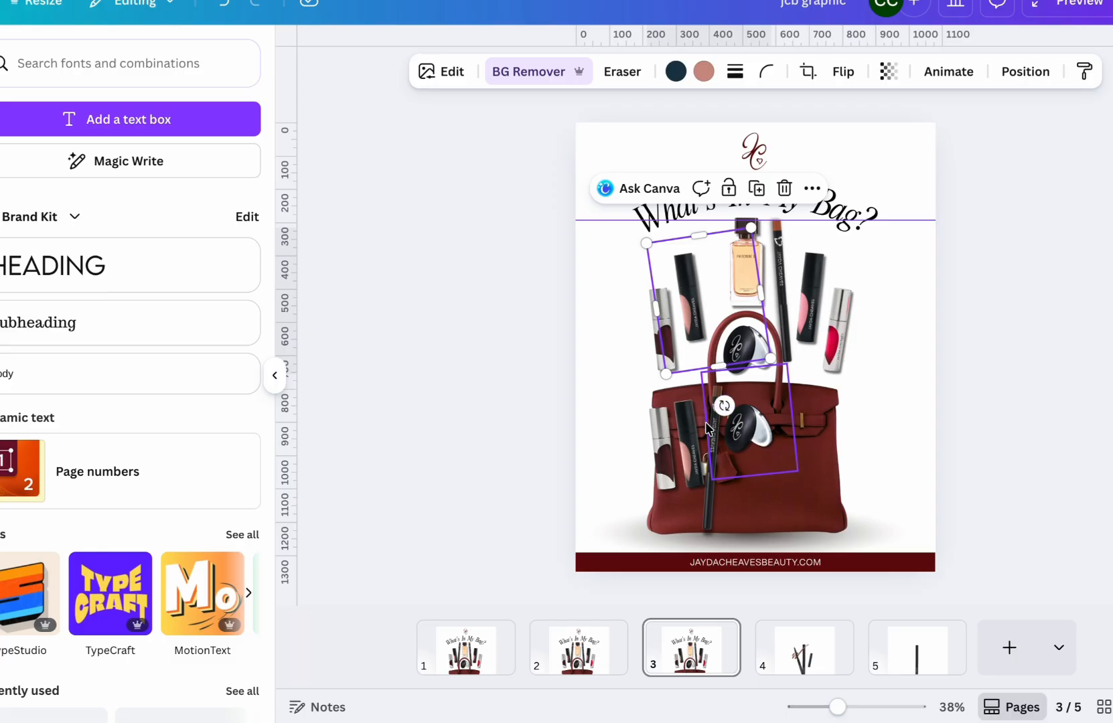
{"action": "left_click", "coordinate": [942, 81]}
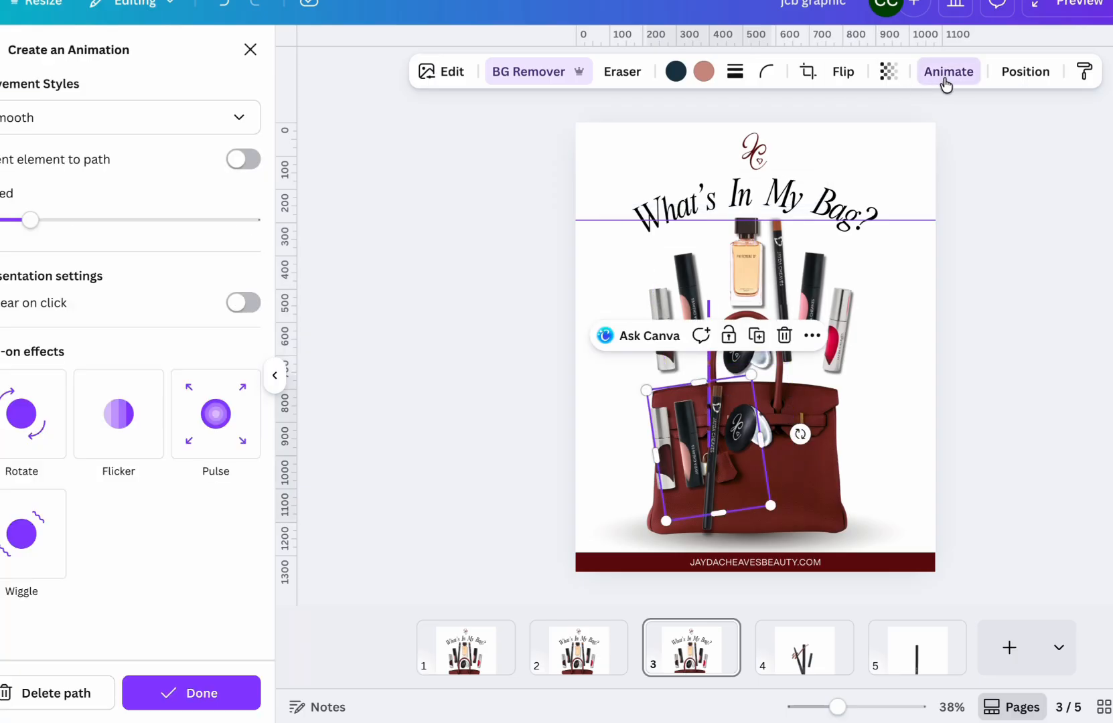
{"action": "left_click_drag", "start_coordinate": [16, 229], "coordinate": [4, 229]}
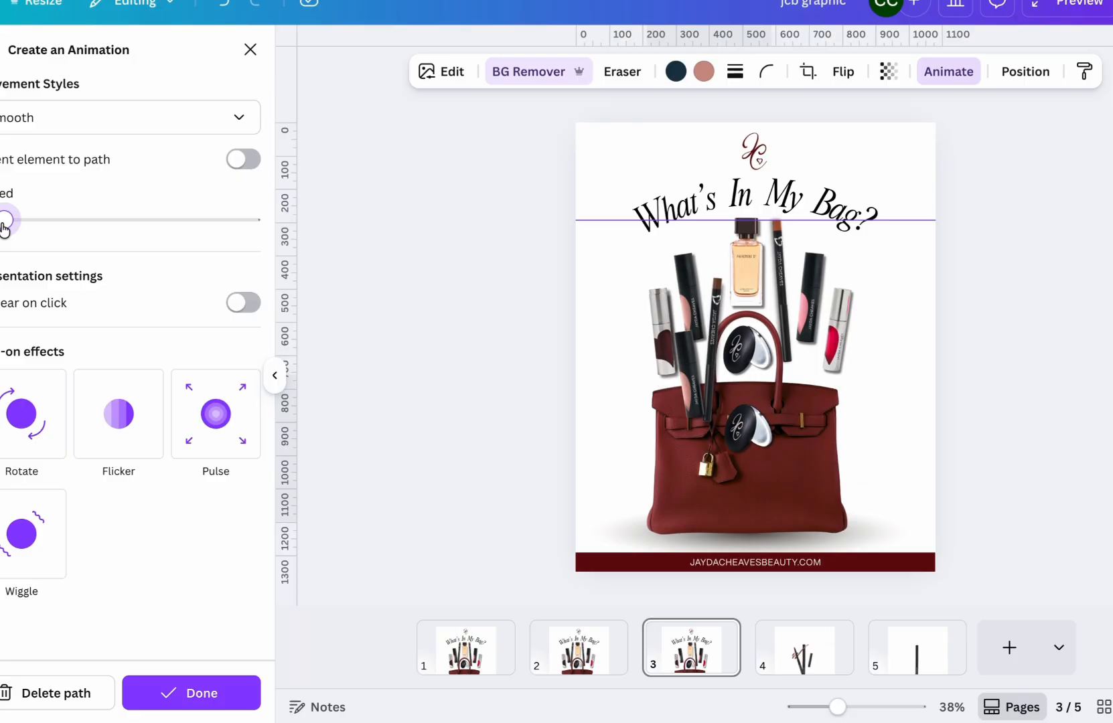
{"action": "left_click_drag", "start_coordinate": [5, 229], "coordinate": [91, 232]}
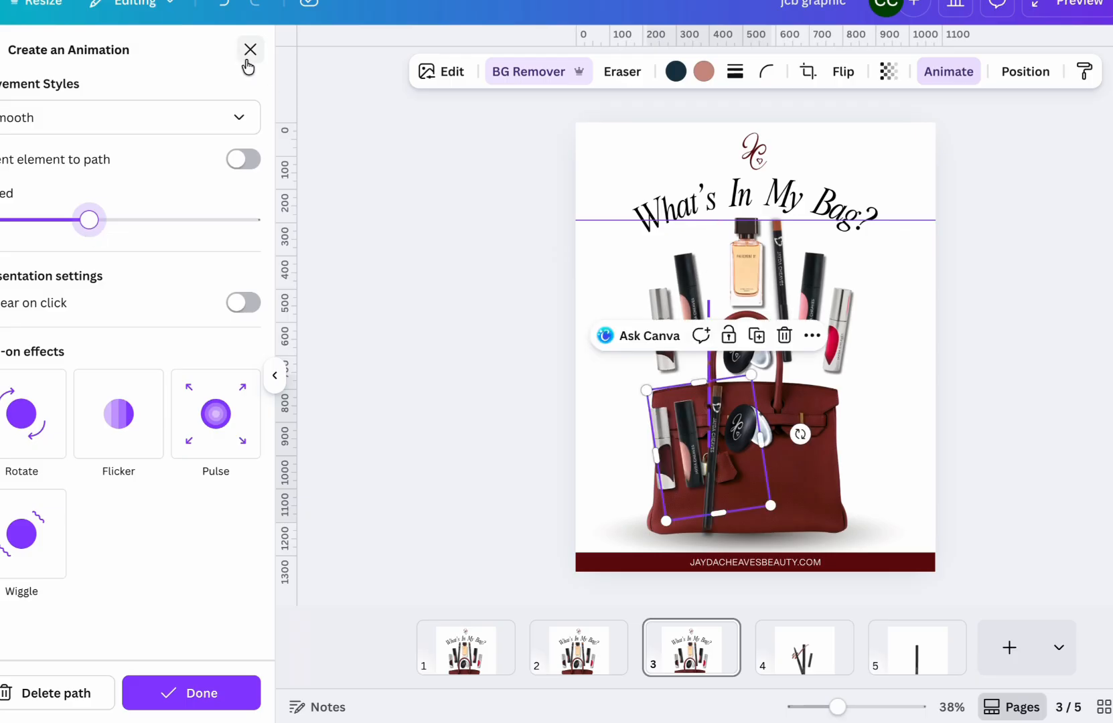
{"action": "left_click", "coordinate": [164, 683]}
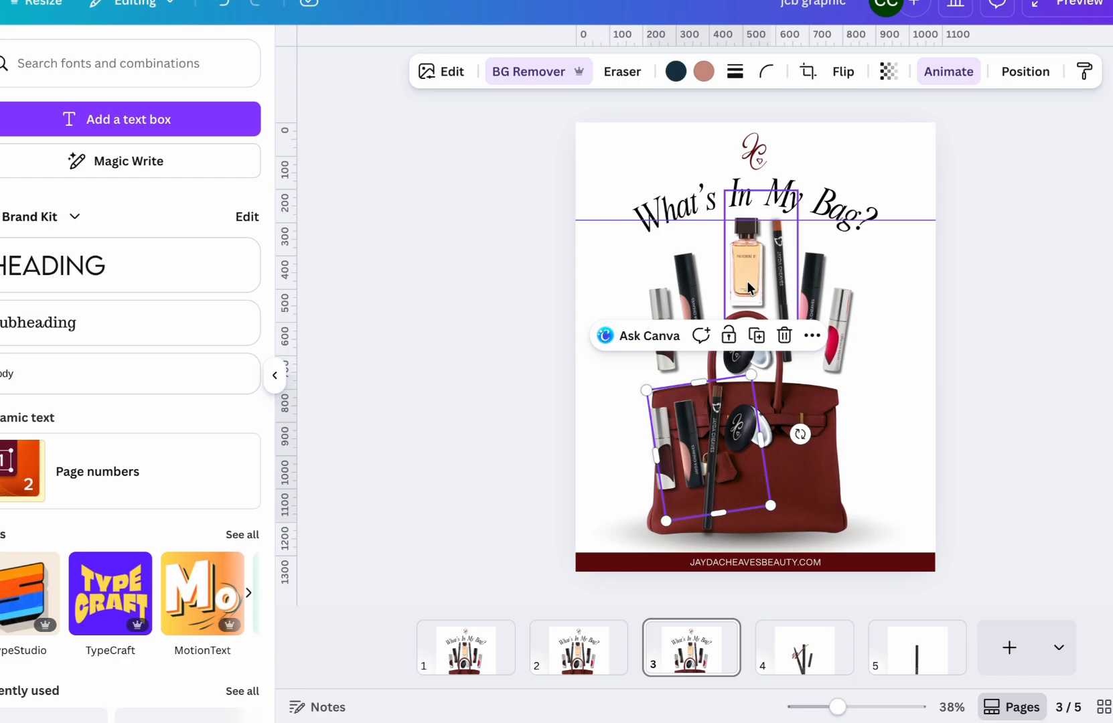
Raise the horizontal guide slightly to the top edge of the perfume bottle, and select the bottle.
{"action": "left_click_drag", "start_coordinate": [888, 216], "coordinate": [889, 213]}
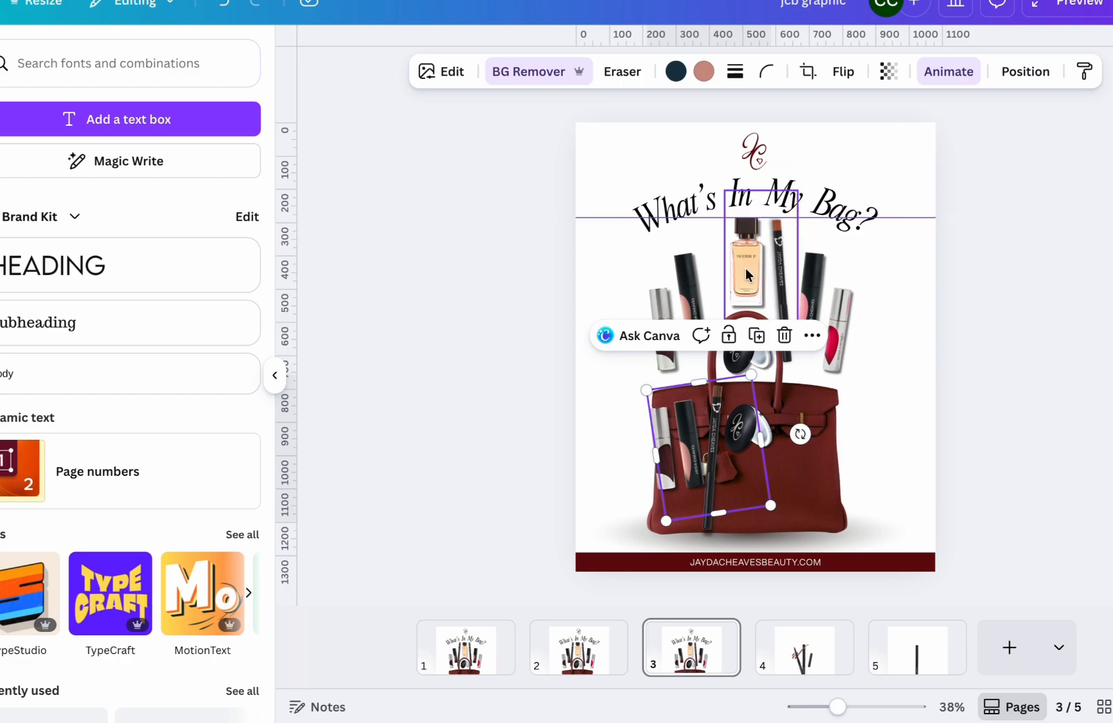
{"action": "left_click", "coordinate": [746, 268]}
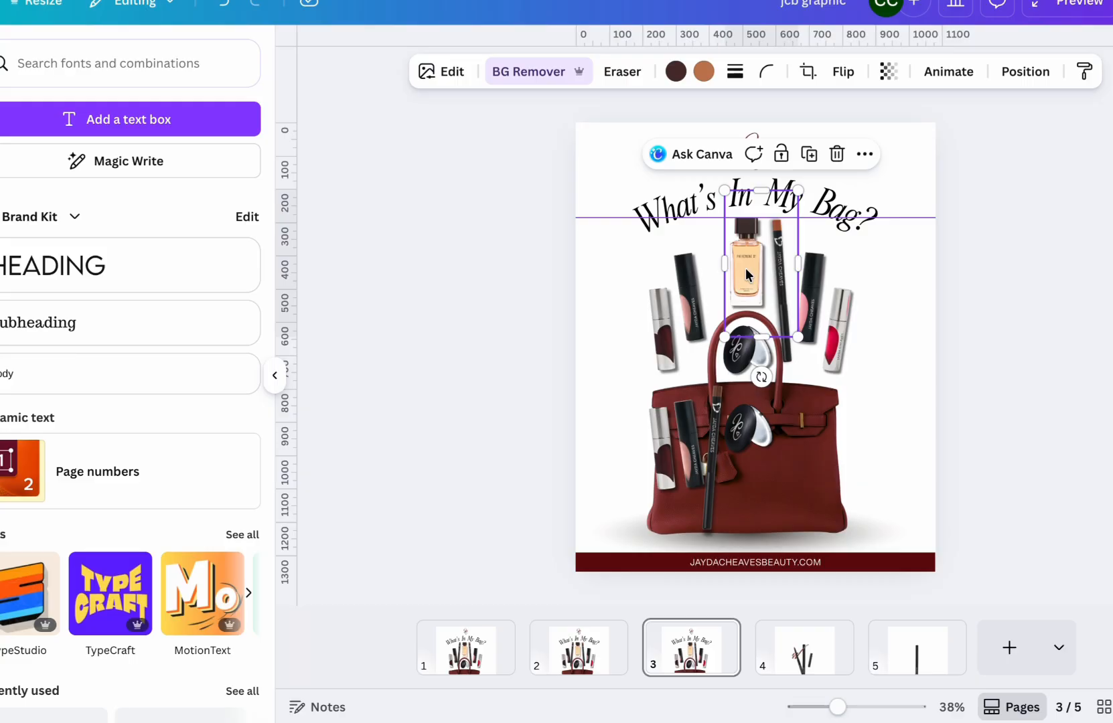
Delete the original silver and black lip glosses floating above the bag on its left side.
{"action": "left_click", "coordinate": [656, 344]}
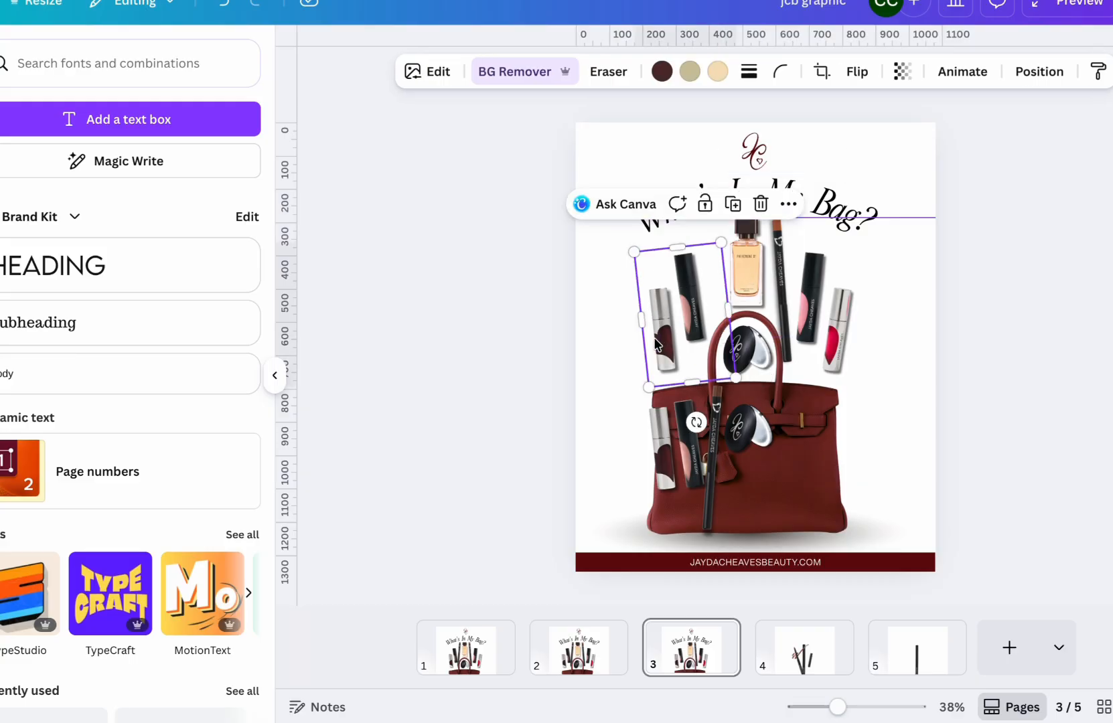
{"action": "key", "text": "Delete"}
{"action": "left_click", "coordinate": [684, 293]}
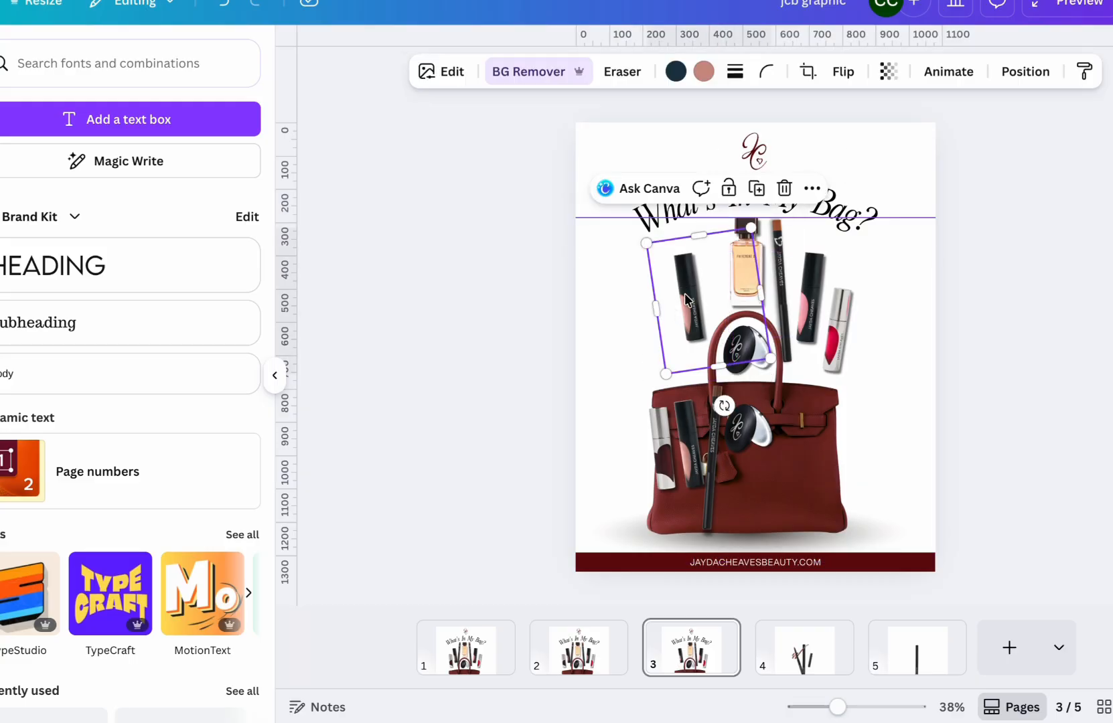
{"action": "key", "text": "Delete"}
Lower the perfume bottle straight down until its base overlaps the compact inside the bag's handle.
{"action": "left_click", "coordinate": [749, 261]}
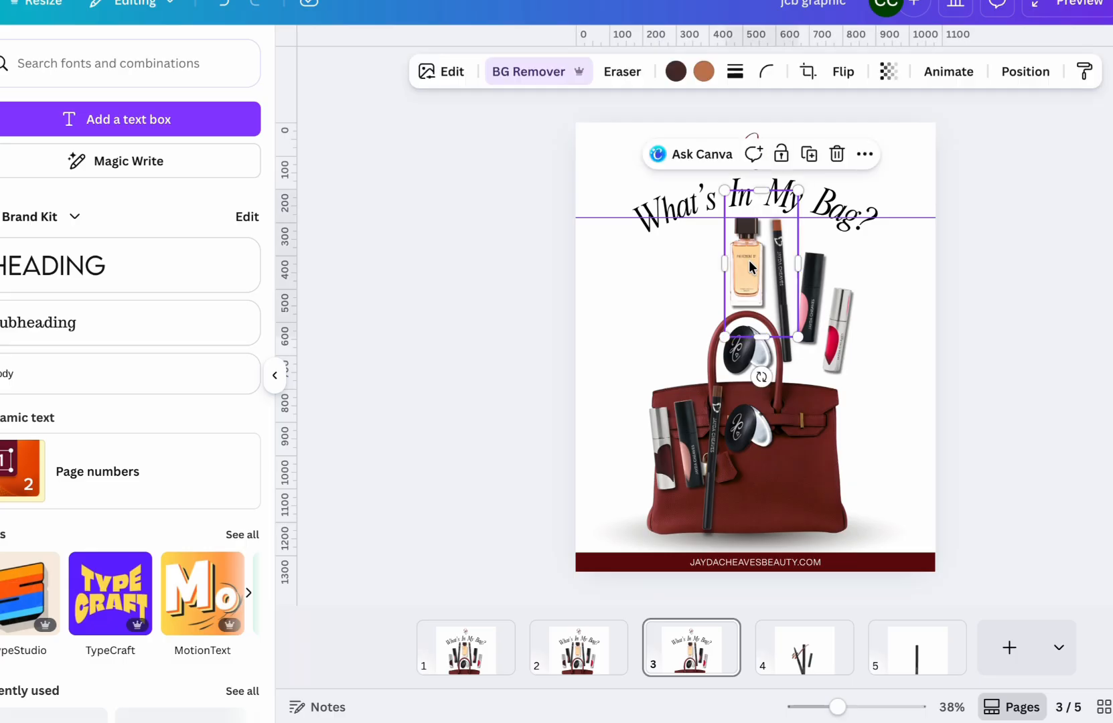
{"action": "key", "text": "Down"}
{"action": "key", "text": "Down"}
{"action": "key", "text": "Down"}
{"action": "key", "text": "Down"}
{"action": "key", "text": "Down"}
{"action": "key", "text": "Down"}
{"action": "key", "text": "Down"}
{"action": "key", "text": "Down"}
{"action": "key", "text": "Down"}
{"action": "key", "text": "Down"}
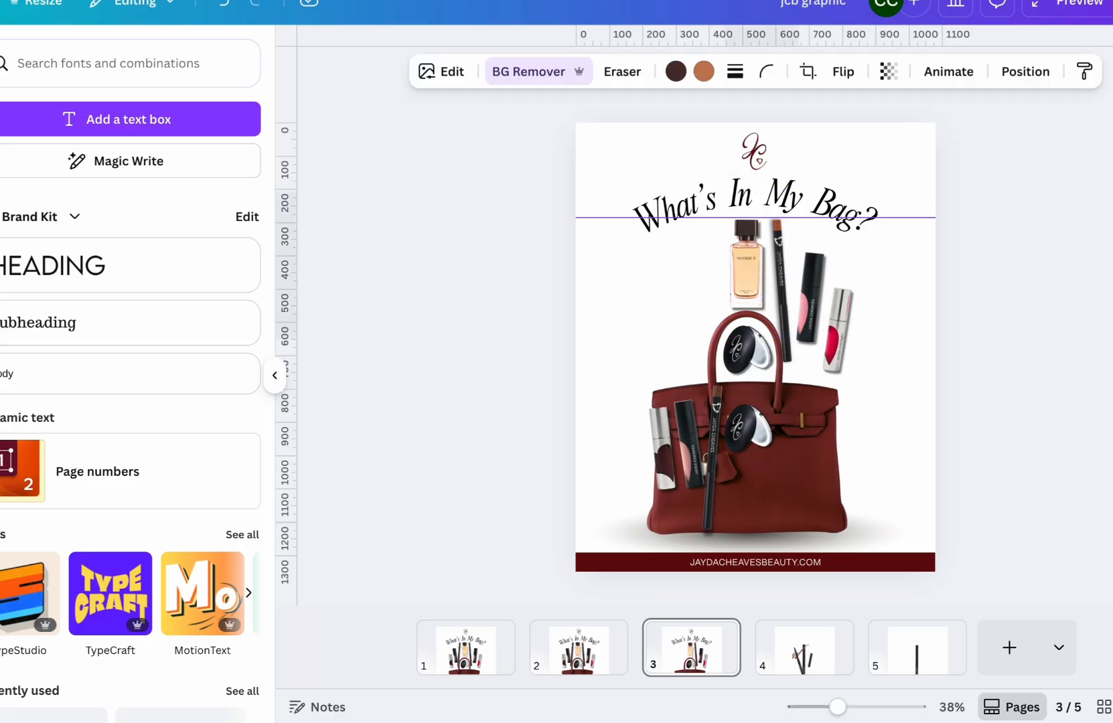
{"action": "key", "text": "Down"}
{"action": "key", "text": "Down"}
{"action": "key", "text": "Down"}
{"action": "key", "text": "Down"}
{"action": "key", "text": "Down"}
{"action": "key", "text": "Down"}
{"action": "key", "text": "Down"}
{"action": "key", "text": "Down"}
{"action": "key", "text": "Down"}
{"action": "key", "text": "Down"}
{"action": "key", "text": "Down"}
{"action": "key", "text": "Down"}
{"action": "key", "text": "Down"}
{"action": "key", "text": "Down"}
{"action": "key", "text": "Down"}
{"action": "key", "text": "Down"}
{"action": "key", "text": "Down"}
{"action": "key", "text": "Down"}
{"action": "key", "text": "Down"}
{"action": "key", "text": "Down"}
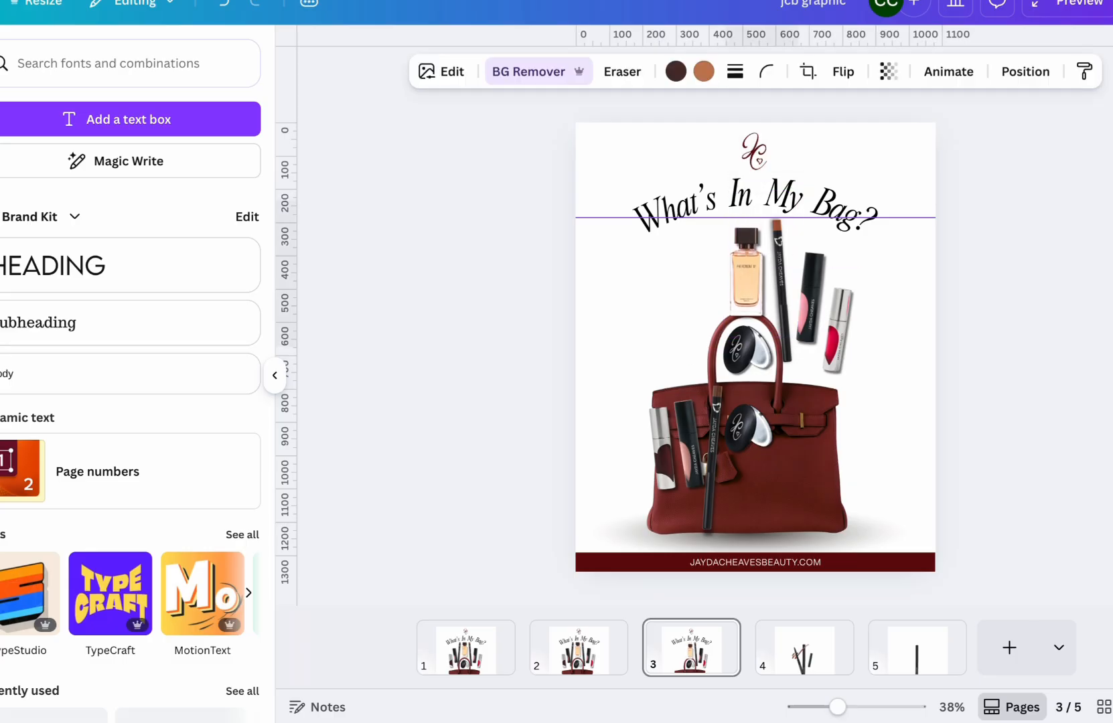
{"action": "key", "text": "Down"}
{"action": "key", "text": "Down"}
{"action": "key", "text": "Down"}
{"action": "key", "text": "Down"}
{"action": "key", "text": "Down"}
{"action": "key", "text": "Down"}
{"action": "key", "text": "Down"}
{"action": "key", "text": "Down"}
{"action": "key", "text": "Down"}
{"action": "key", "text": "Down"}
{"action": "key", "text": "Down"}
{"action": "key", "text": "Down"}
{"action": "key", "text": "Down"}
{"action": "key", "text": "Down"}
{"action": "key", "text": "Down"}
{"action": "key", "text": "Down"}
{"action": "key", "text": "Down"}
{"action": "key", "text": "Down"}
{"action": "key", "text": "Down"}
{"action": "key", "text": "Down"}
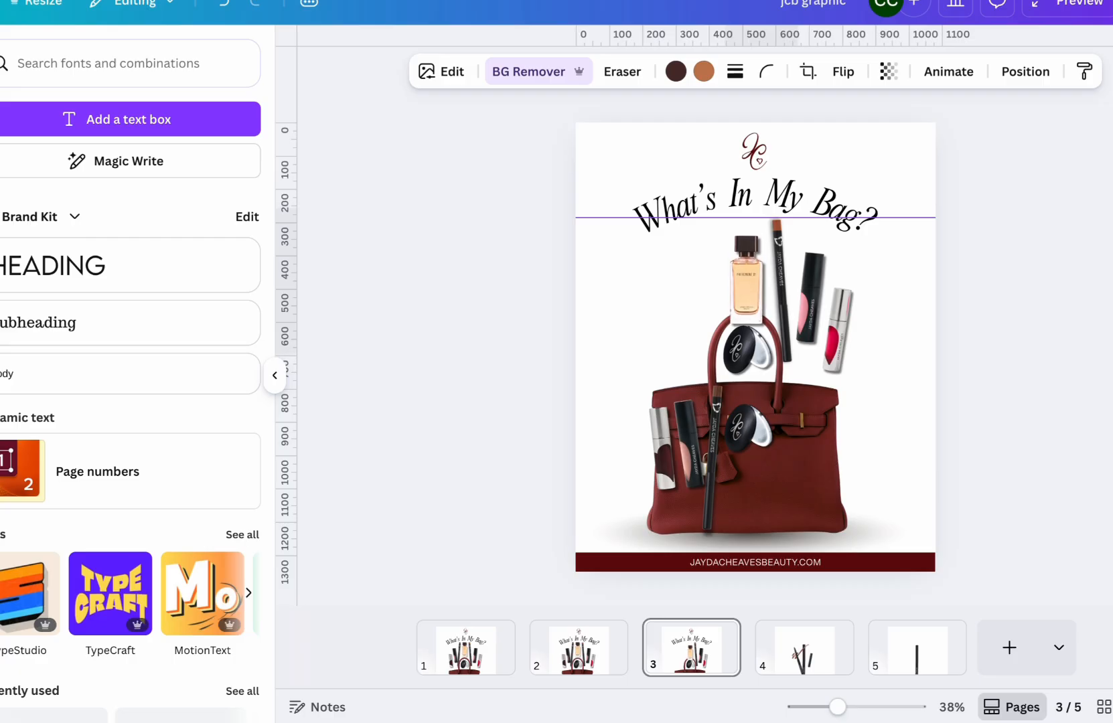
{"action": "key", "text": "Down"}
{"action": "key", "text": "Down"}
{"action": "key", "text": "Down"}
{"action": "key", "text": "Down"}
{"action": "key", "text": "Down"}
{"action": "key", "text": "Down"}
{"action": "key", "text": "Down"}
{"action": "key", "text": "Down"}
{"action": "key", "text": "Down"}
{"action": "key", "text": "Down"}
{"action": "key", "text": "Down"}
{"action": "key", "text": "Down"}
{"action": "key", "text": "Down"}
{"action": "key", "text": "Down"}
{"action": "key", "text": "Down"}
{"action": "key", "text": "Down"}
{"action": "key", "text": "Down"}
{"action": "key", "text": "Down"}
{"action": "key", "text": "Down"}
{"action": "key", "text": "Down"}
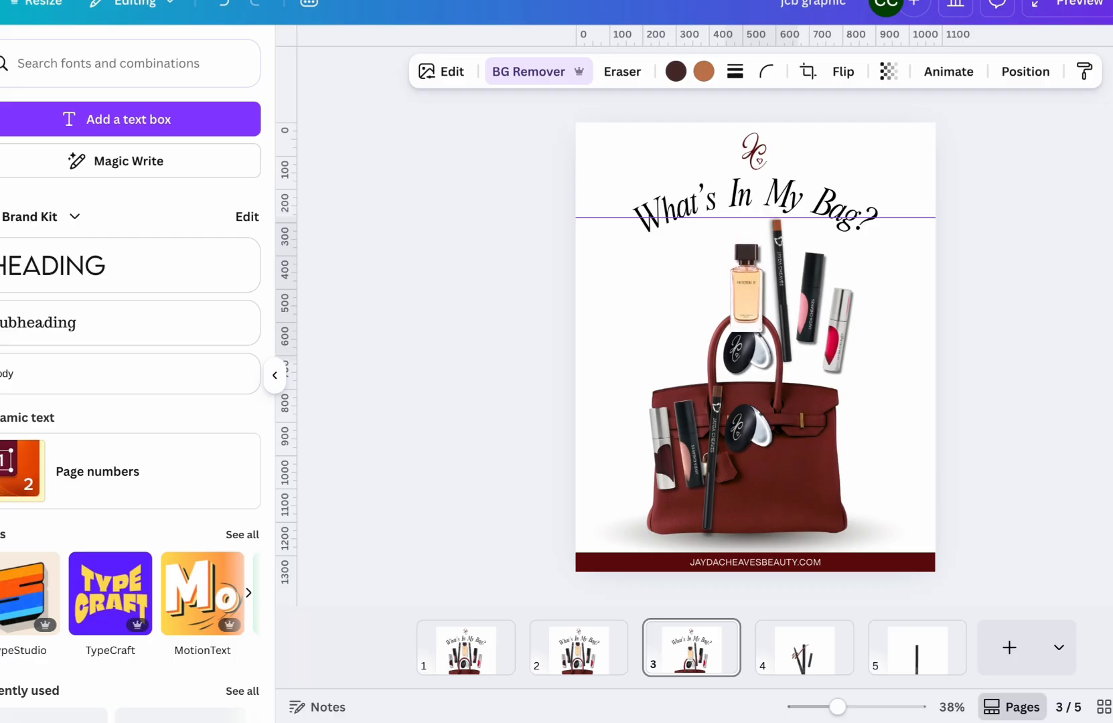
Delete the compact copy on the bag, and move the perfume bottle straight down onto the bag's front.
{"action": "left_click", "coordinate": [742, 443]}
{"action": "key", "text": "Delete"}
{"action": "left_click_drag", "start_coordinate": [745, 302], "coordinate": [746, 327]}
{"action": "key", "text": "shift+Down"}
{"action": "key", "text": "shift+Down"}
{"action": "key", "text": "shift+Down"}
{"action": "key", "text": "shift+Down"}
{"action": "key", "text": "shift+Down"}
{"action": "key", "text": "shift+Down"}
{"action": "key", "text": "shift+Down"}
{"action": "key", "text": "shift+Down"}
{"action": "key", "text": "shift+Down"}
{"action": "key", "text": "shift+Down"}
{"action": "key", "text": "shift+Down"}
{"action": "key", "text": "shift+Down"}
{"action": "key", "text": "shift+Down"}
{"action": "key", "text": "shift+Down"}
{"action": "key", "text": "shift+Down"}
{"action": "key", "text": "shift+Down"}
{"action": "key", "text": "shift+Down"}
{"action": "key", "text": "shift+Down"}
{"action": "key", "text": "shift+Down"}
{"action": "key", "text": "shift+Down"}
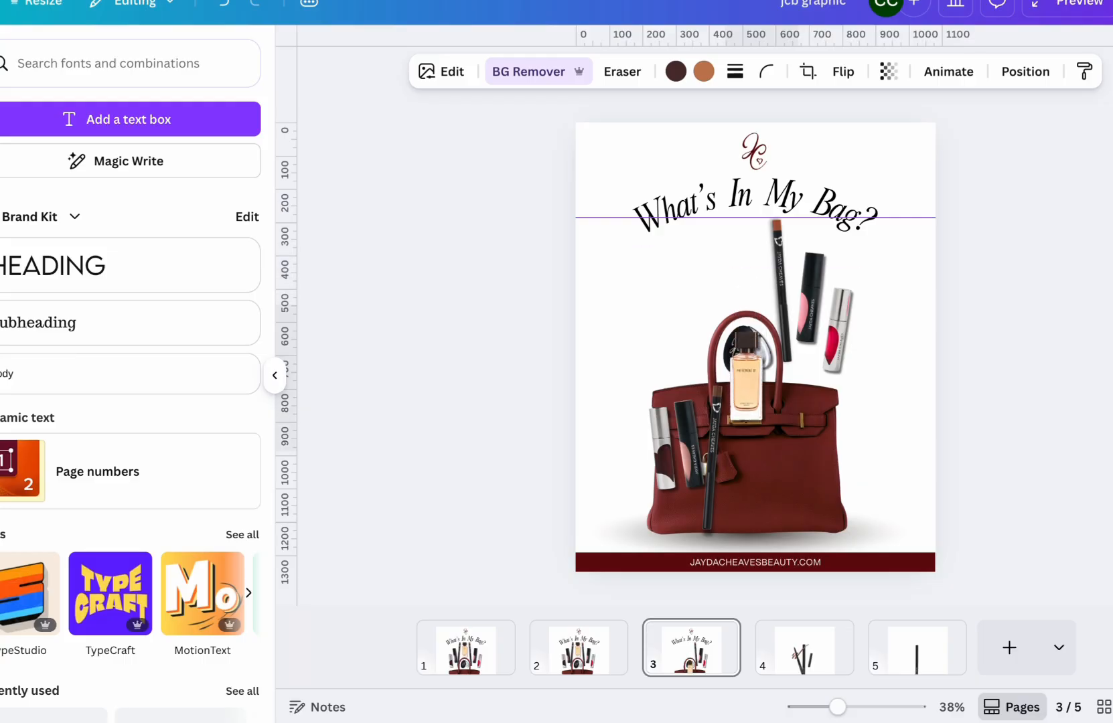
{"action": "key", "text": "shift+Down"}
{"action": "key", "text": "shift+Down"}
{"action": "key", "text": "shift+Down"}
{"action": "key", "text": "shift+Down"}
{"action": "key", "text": "shift+Down"}
{"action": "key", "text": "shift+Down"}
{"action": "key", "text": "shift+Down"}
{"action": "key", "text": "shift+Down"}
{"action": "key", "text": "shift+Down"}
{"action": "key", "text": "shift+Down"}
{"action": "key", "text": "shift+Down"}
{"action": "key", "text": "shift+Down"}
Create a custom path animation that moves the perfume bottle straight up from the bag, redrawing the slanted first path.
{"action": "left_click", "coordinate": [948, 72]}
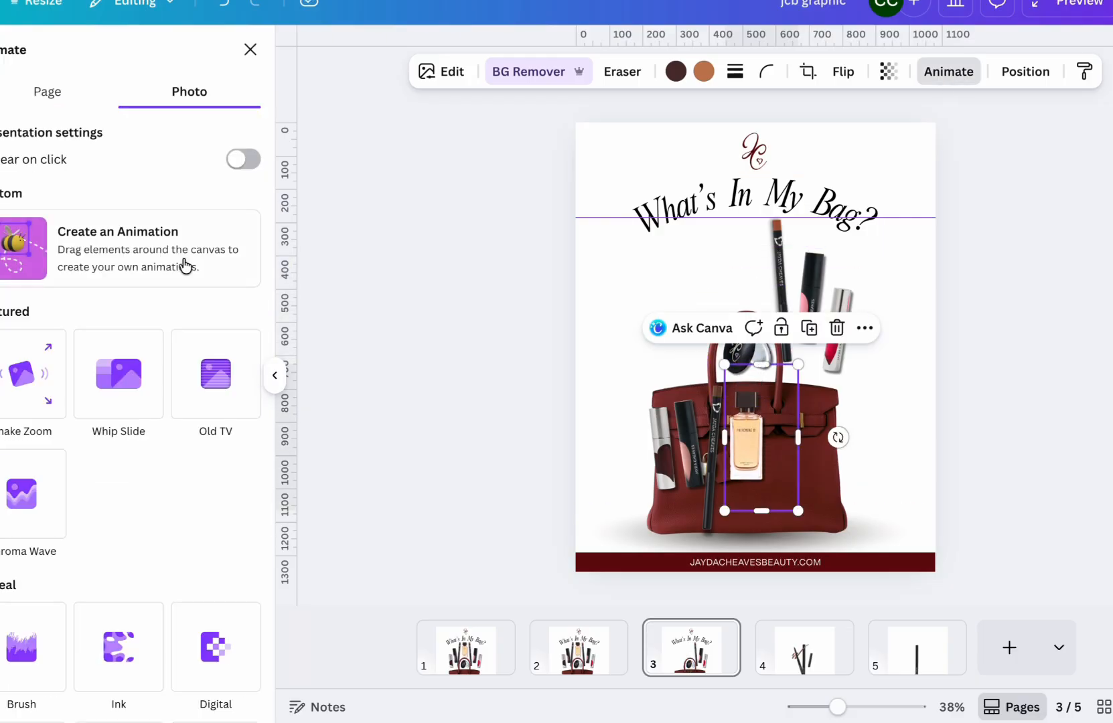
{"action": "left_click", "coordinate": [186, 265]}
{"action": "left_click_drag", "start_coordinate": [758, 439], "coordinate": [777, 265]}
{"action": "key", "text": "ctrl+z"}
{"action": "left_click_drag", "start_coordinate": [757, 470], "coordinate": [751, 307]}
{"action": "left_click", "coordinate": [192, 692]}
Lower the right-hand lip pencil partway toward the bag.
{"action": "left_click", "coordinate": [781, 294]}
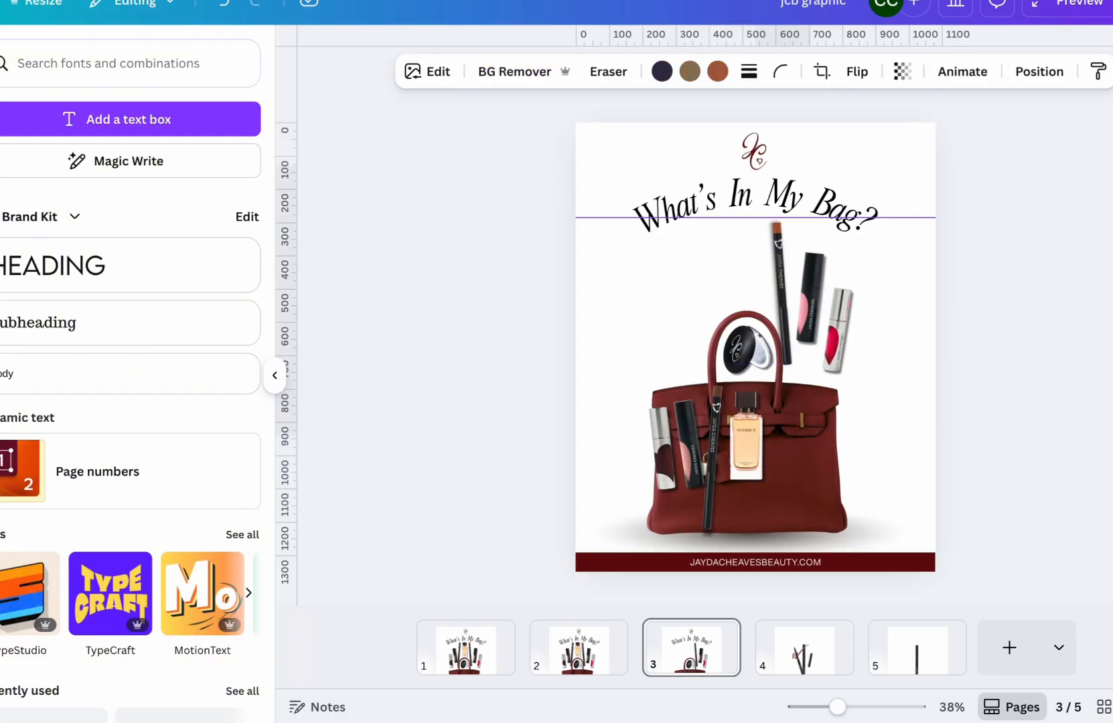
{"action": "key", "text": "shift+Down"}
{"action": "key", "text": "shift+Down"}
{"action": "key", "text": "shift+Down"}
{"action": "key", "text": "shift+Down"}
{"action": "key", "text": "shift+Down"}
{"action": "key", "text": "shift+Down"}
{"action": "key", "text": "shift+Down"}
{"action": "key", "text": "shift+Down"}
{"action": "key", "text": "shift+Down"}
{"action": "key", "text": "shift+Down"}
{"action": "key", "text": "shift+Down"}
Move the compact straight down onto the bag, and bring its layer in front of the perfume bottle.
{"action": "left_click", "coordinate": [748, 357]}
{"action": "key", "text": "shift+Down"}
{"action": "key", "text": "shift+Down"}
{"action": "key", "text": "shift+Down"}
{"action": "key", "text": "shift+Down"}
{"action": "key", "text": "shift+Down"}
{"action": "key", "text": "shift+Down"}
{"action": "key", "text": "shift+Down"}
{"action": "key", "text": "shift+Down"}
{"action": "key", "text": "shift+Down"}
{"action": "key", "text": "shift+Down"}
{"action": "key", "text": "shift+Down"}
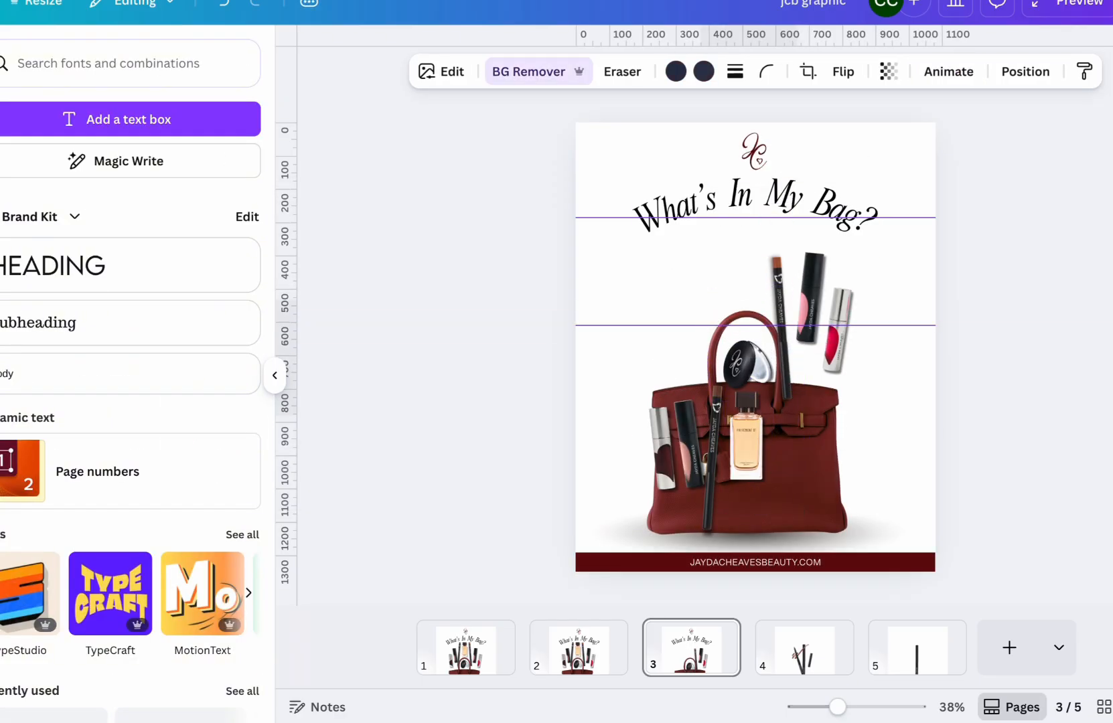
{"action": "key", "text": "shift+Down"}
{"action": "key", "text": "shift+Down"}
{"action": "key", "text": "shift+Down"}
{"action": "key", "text": "shift+Down"}
{"action": "key", "text": "shift+Down"}
{"action": "key", "text": "shift+Down"}
{"action": "key", "text": "shift+Down"}
{"action": "key", "text": "shift+Down"}
{"action": "left_click", "coordinate": [1025, 71]}
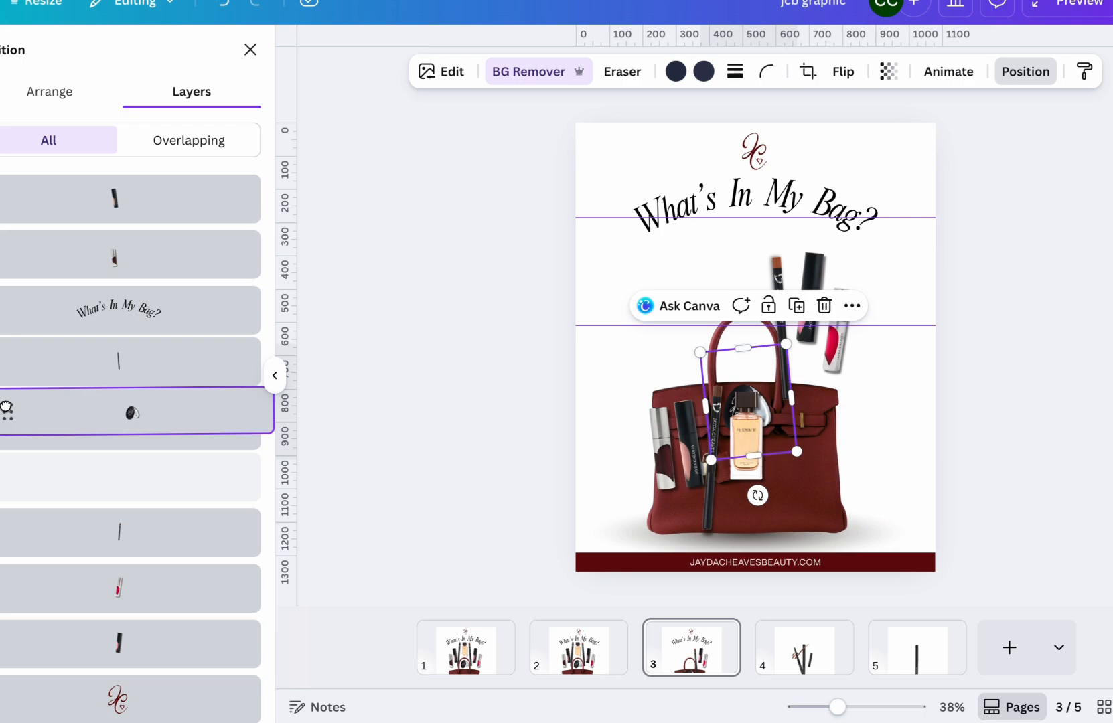
Animate the compact along a straight upward path with the Smooth style and a low speed.
{"action": "left_click", "coordinate": [948, 71]}
{"action": "left_click_drag", "start_coordinate": [748, 409], "coordinate": [748, 355]}
{"action": "left_click_drag", "start_coordinate": [165, 219], "coordinate": [2, 219]}
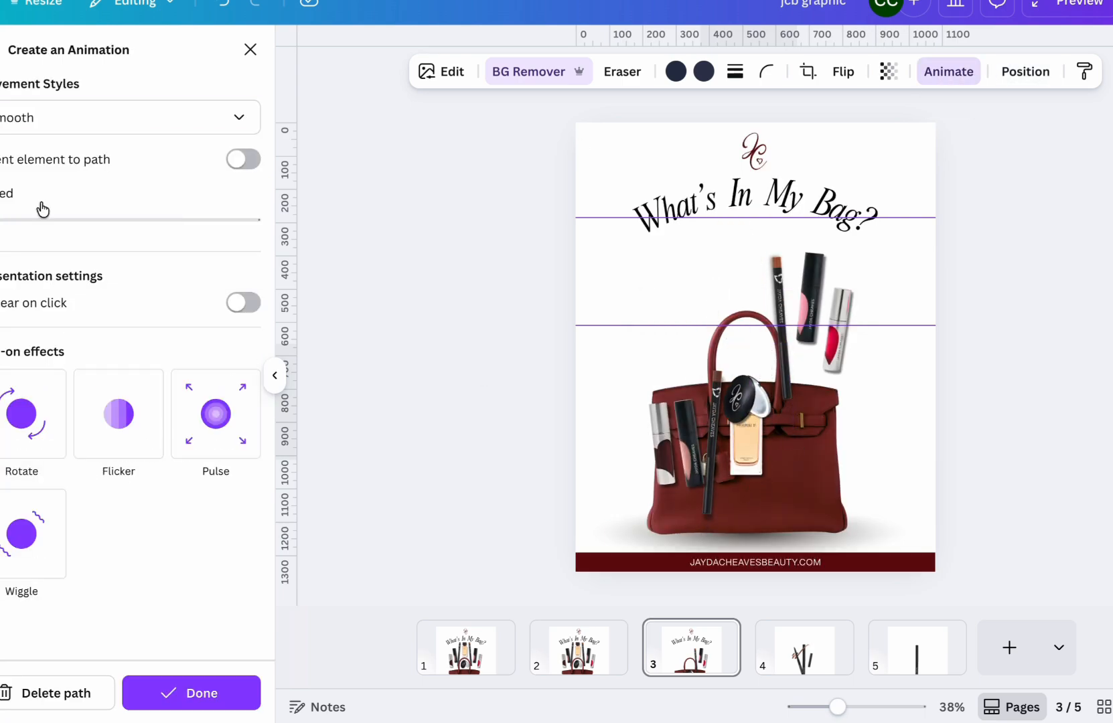
{"action": "left_click_drag", "start_coordinate": [227, 219], "coordinate": [1, 220]}
{"action": "left_click", "coordinate": [193, 694]}
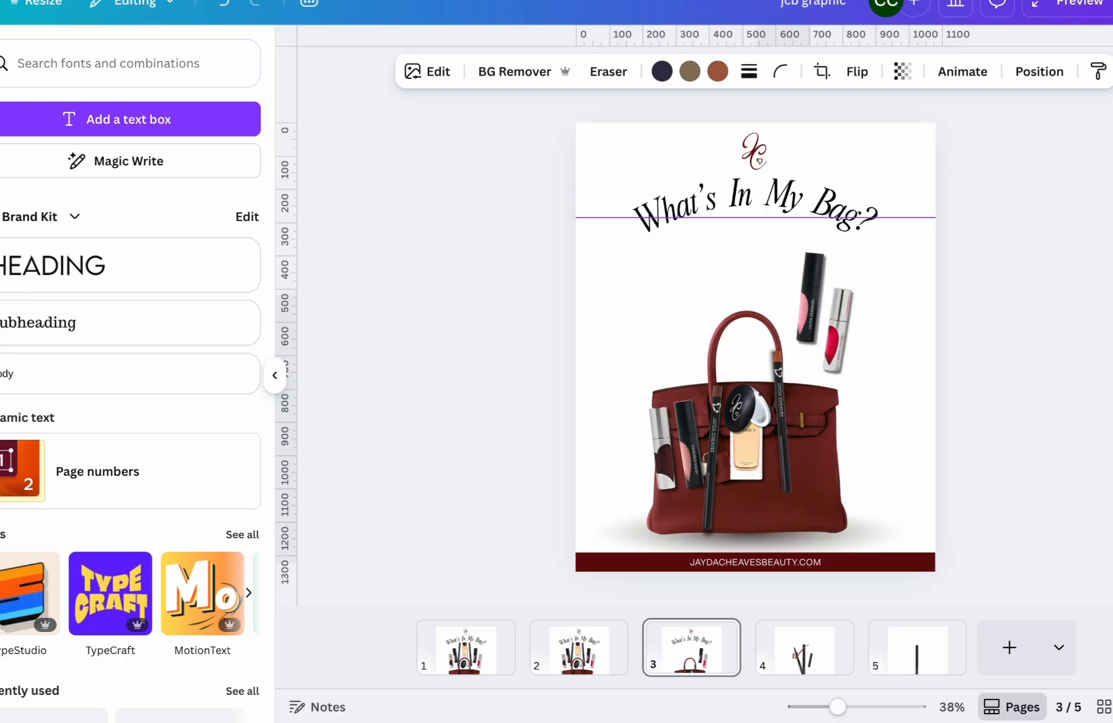
Animate the right-hand lip pencil on the bag along a straight upward path, and choose its movement style.
{"action": "mouse_move", "coordinate": [782, 442]}
{"action": "left_mouse_down"}
{"action": "mouse_move", "coordinate": [782, 454]}
{"action": "mouse_move", "coordinate": [780, 332]}
{"action": "left_mouse_up"}
{"action": "left_click", "coordinate": [962, 72]}
{"action": "left_click", "coordinate": [175, 270]}
{"action": "left_click", "coordinate": [59, 127]}
{"action": "left_click", "coordinate": [40, 201]}
{"action": "left_click", "coordinate": [249, 50]}
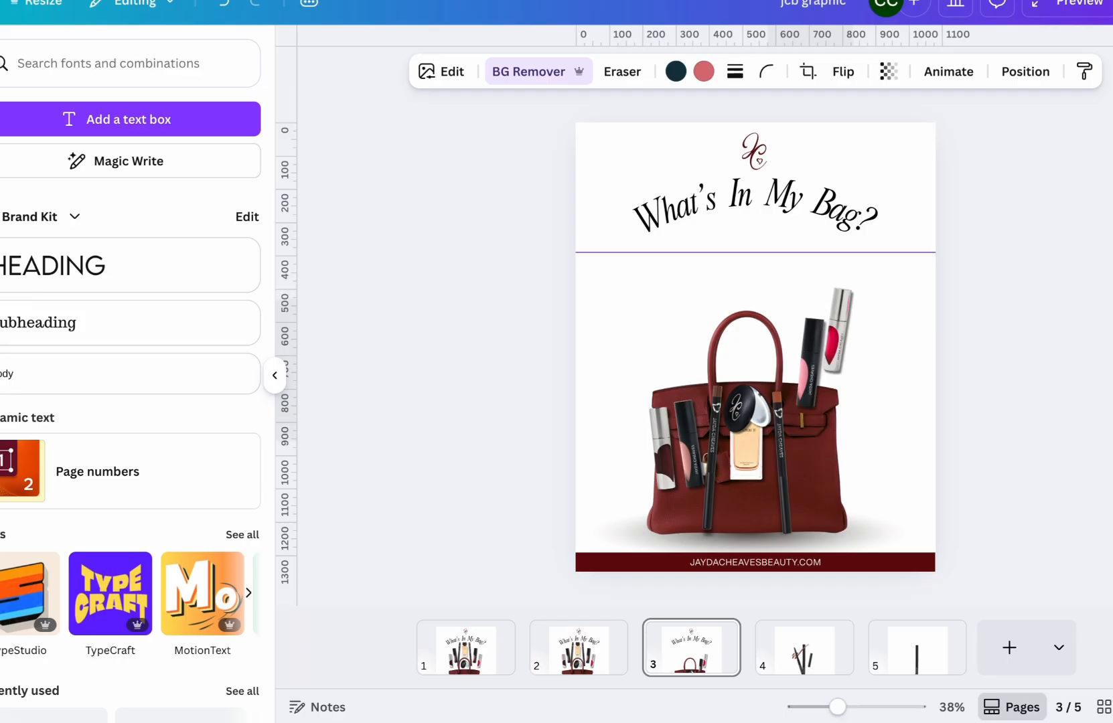
Move the right-hand black lip gloss down onto the bag and animate it along a straight upward path with the Smooth style and a low speed.
{"action": "mouse_move", "coordinate": [811, 383]}
{"action": "left_mouse_down"}
{"action": "mouse_move", "coordinate": [811, 437]}
{"action": "mouse_move", "coordinate": [823, 433]}
{"action": "mouse_move", "coordinate": [839, 303]}
{"action": "left_mouse_up"}
{"action": "left_click", "coordinate": [940, 73]}
{"action": "left_click", "coordinate": [174, 271]}
{"action": "left_click", "coordinate": [121, 117]}
{"action": "left_click", "coordinate": [68, 208]}
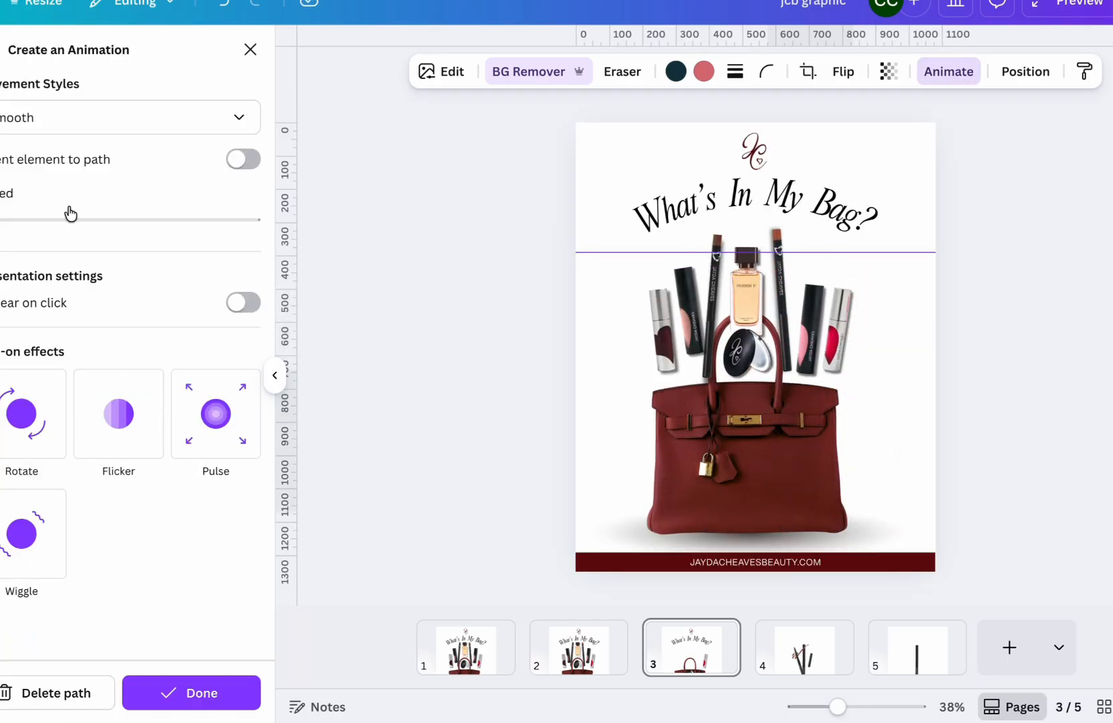
{"action": "left_click", "coordinate": [249, 49]}
Lower the far-right silver lip gloss onto the bag and animate it along a straight upward path with the Smooth style and a low speed.
{"action": "left_click_drag", "start_coordinate": [840, 252], "coordinate": [840, 288]}
{"action": "mouse_move", "coordinate": [838, 356]}
{"action": "left_mouse_down"}
{"action": "mouse_move", "coordinate": [838, 433]}
{"action": "mouse_move", "coordinate": [839, 342]}
{"action": "left_mouse_up"}
{"action": "left_click", "coordinate": [936, 72]}
{"action": "left_click", "coordinate": [174, 270]}
{"action": "left_click", "coordinate": [175, 120]}
{"action": "left_click", "coordinate": [73, 202]}
{"action": "left_click", "coordinate": [249, 49]}
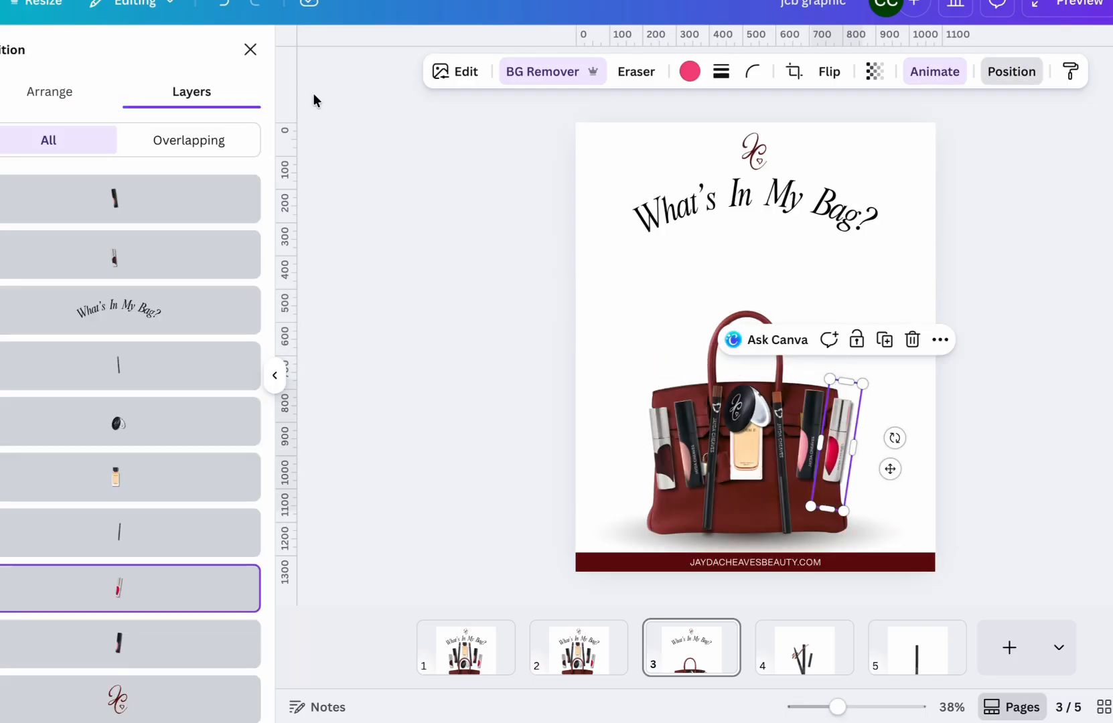
Duplicate the dark red bag in front of the products and align the copy with the original bag.
{"action": "left_click", "coordinate": [636, 481]}
{"action": "left_click", "coordinate": [791, 216]}
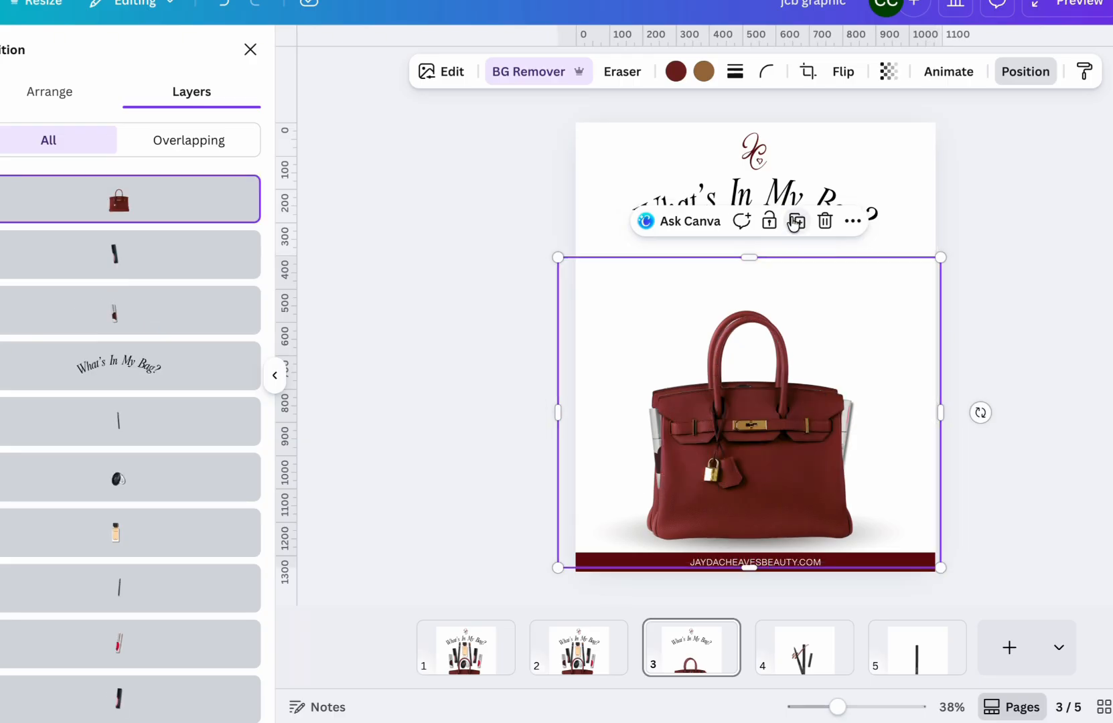
{"action": "left_click_drag", "start_coordinate": [746, 371], "coordinate": [738, 362]}
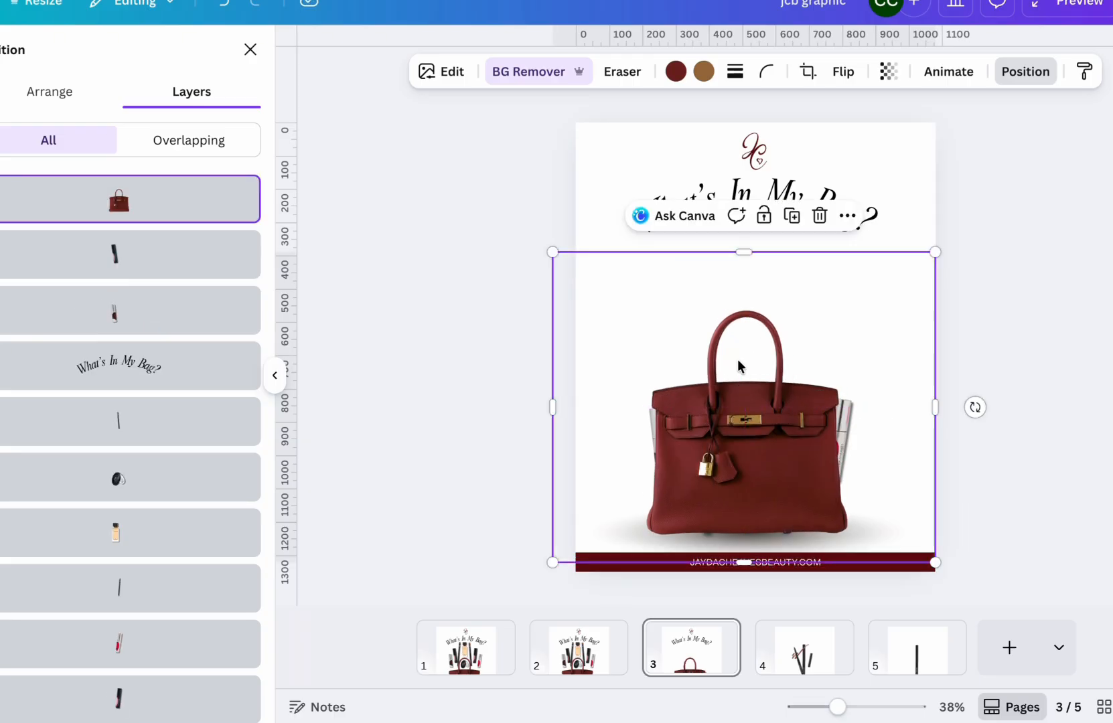
Enlarge the front bag to about 1050 px high and position it so it covers the products.
{"action": "left_click_drag", "start_coordinate": [928, 251], "coordinate": [968, 228]}
{"action": "left_click_drag", "start_coordinate": [846, 365], "coordinate": [829, 369]}
{"action": "left_click_drag", "start_coordinate": [947, 232], "coordinate": [961, 226]}
{"action": "left_click_drag", "start_coordinate": [867, 290], "coordinate": [866, 295]}
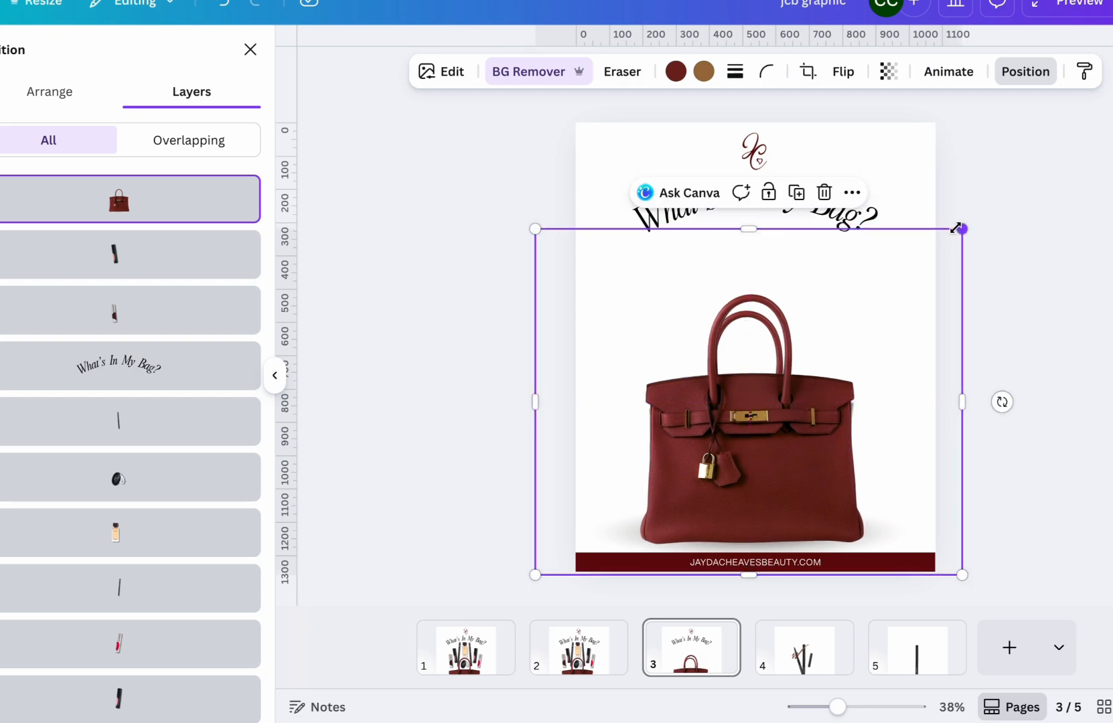
{"action": "left_click_drag", "start_coordinate": [959, 228], "coordinate": [966, 225]}
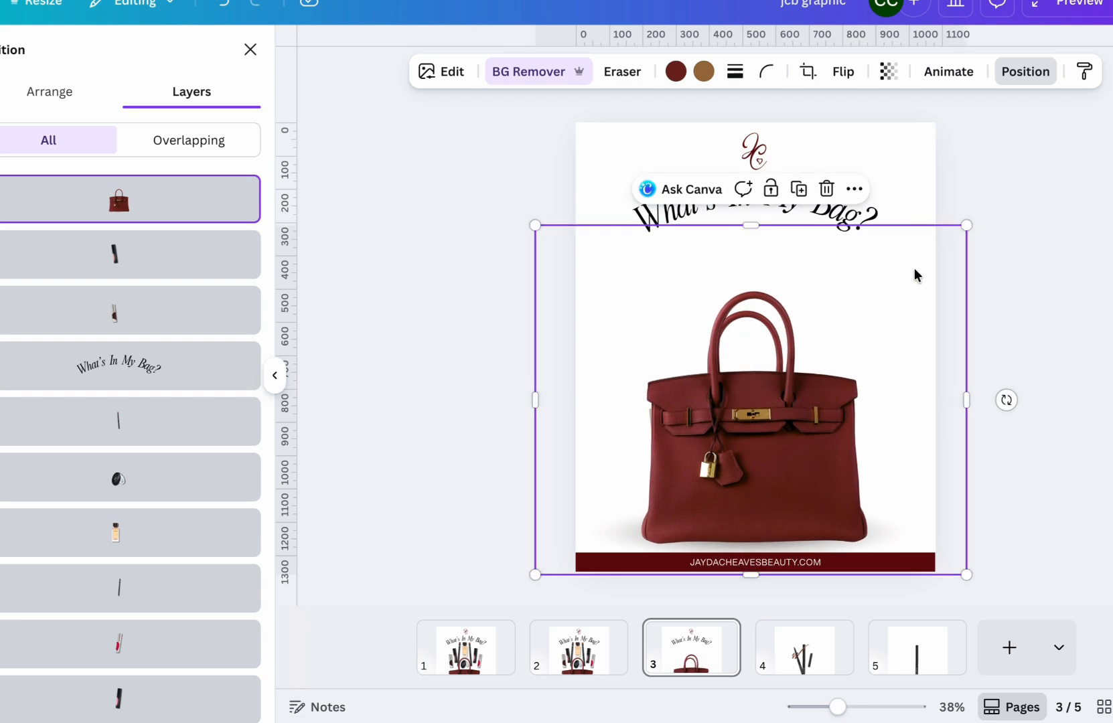
{"action": "left_click_drag", "start_coordinate": [910, 280], "coordinate": [908, 274]}
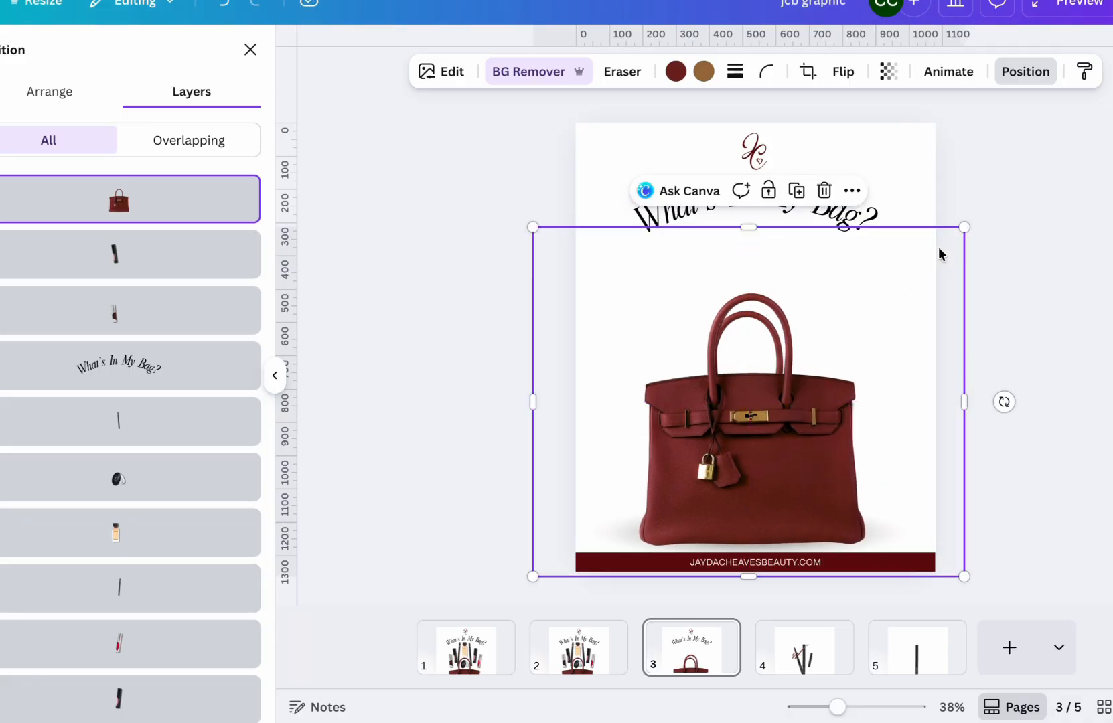
Preview the page animation with the products rising from behind the enlarged bag.
{"action": "left_click", "coordinate": [1033, 209]}
{"action": "left_click", "coordinate": [1049, 8]}
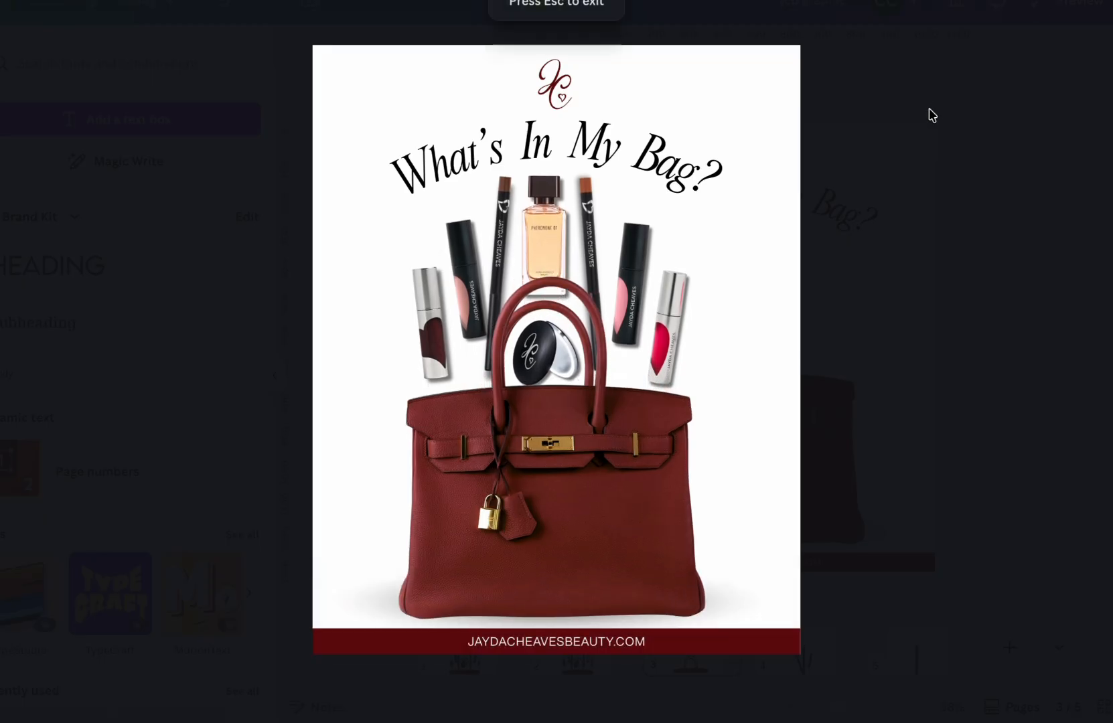
{"action": "key", "text": "Escape"}
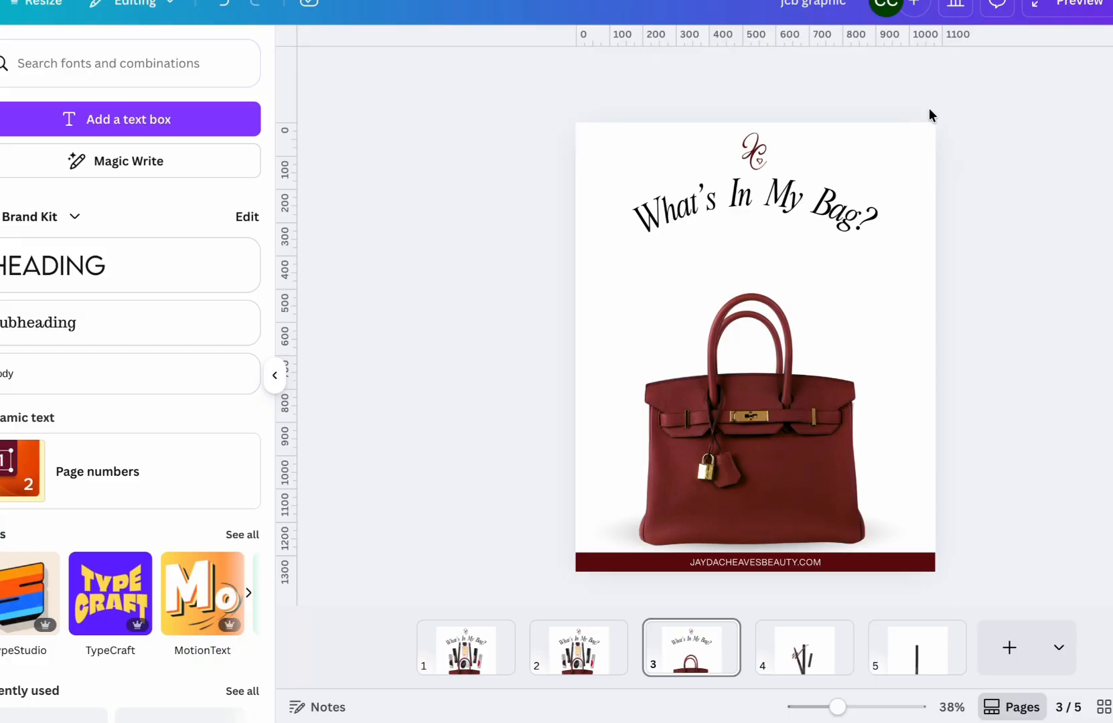
Move the enlarged bag's layer down the layer order behind the products to expose the original bag.
{"action": "left_click", "coordinate": [798, 439]}
{"action": "left_click", "coordinate": [1015, 73]}
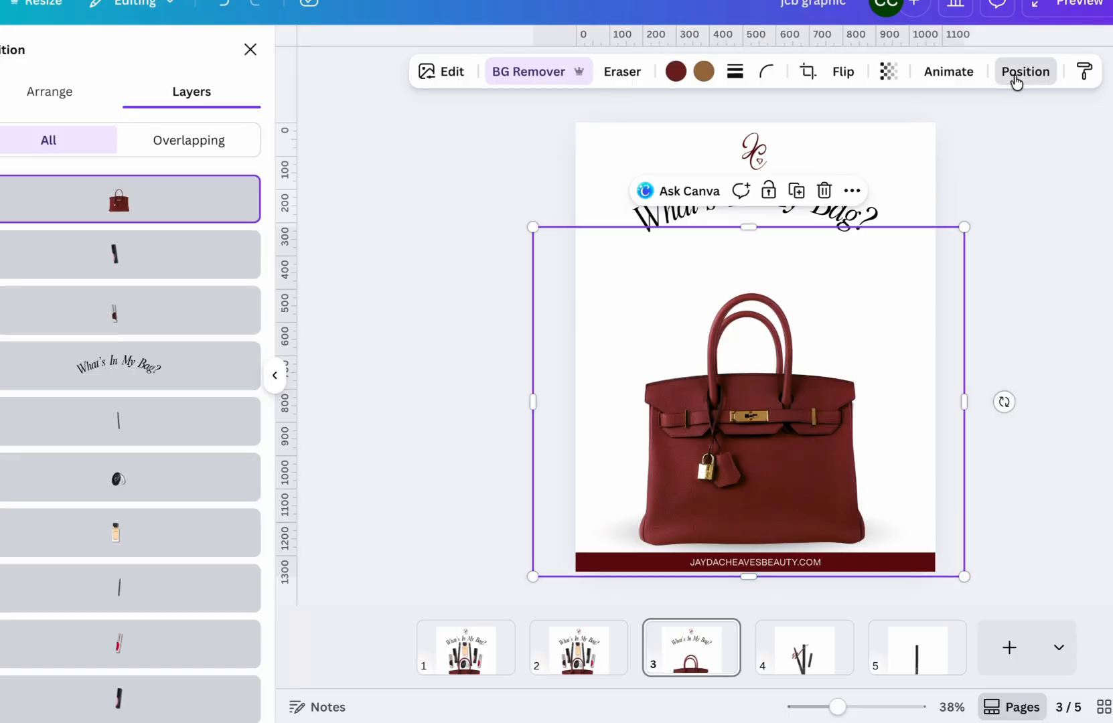
{"action": "left_click", "coordinate": [66, 104]}
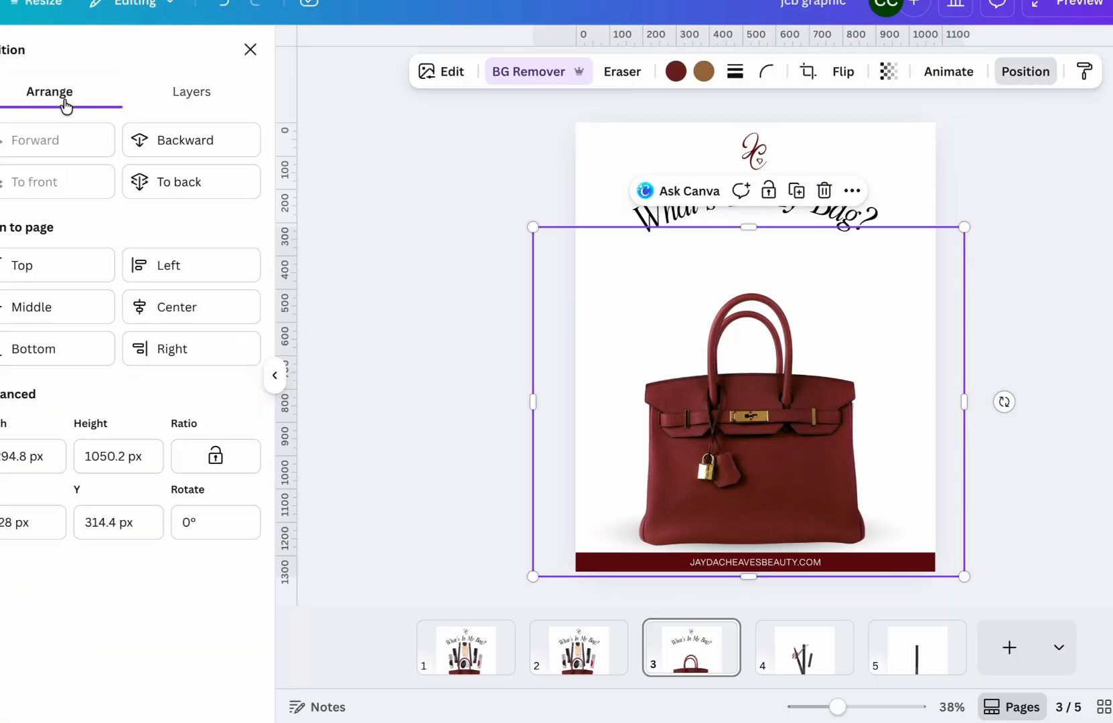
{"action": "left_click", "coordinate": [173, 101]}
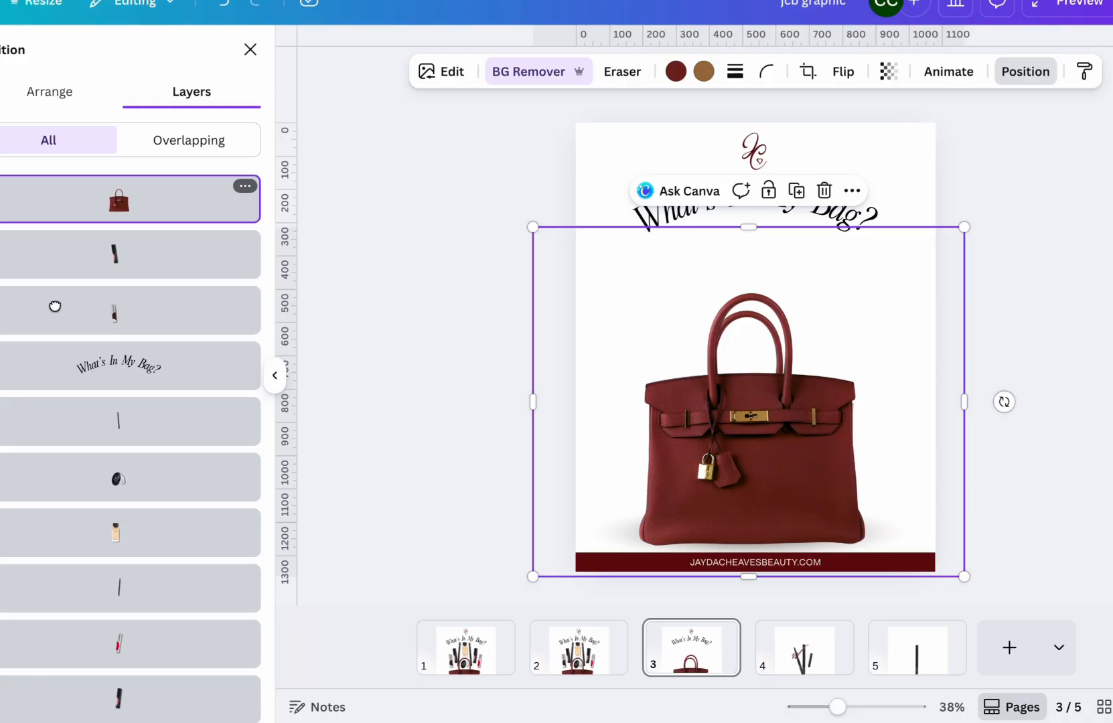
{"action": "left_click_drag", "start_coordinate": [116, 183], "coordinate": [88, 497]}
Make the smaller original bag fully transparent and bring the enlarged bag's layer back in front of the products.
{"action": "left_click", "coordinate": [90, 626]}
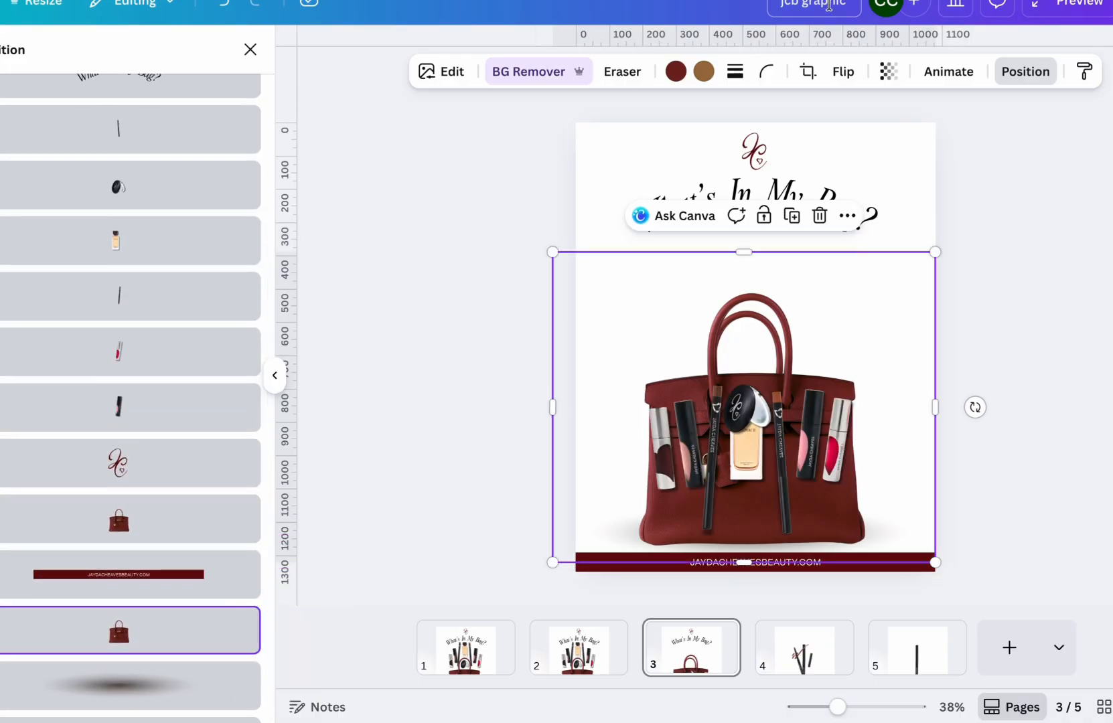
{"action": "left_click", "coordinate": [889, 75]}
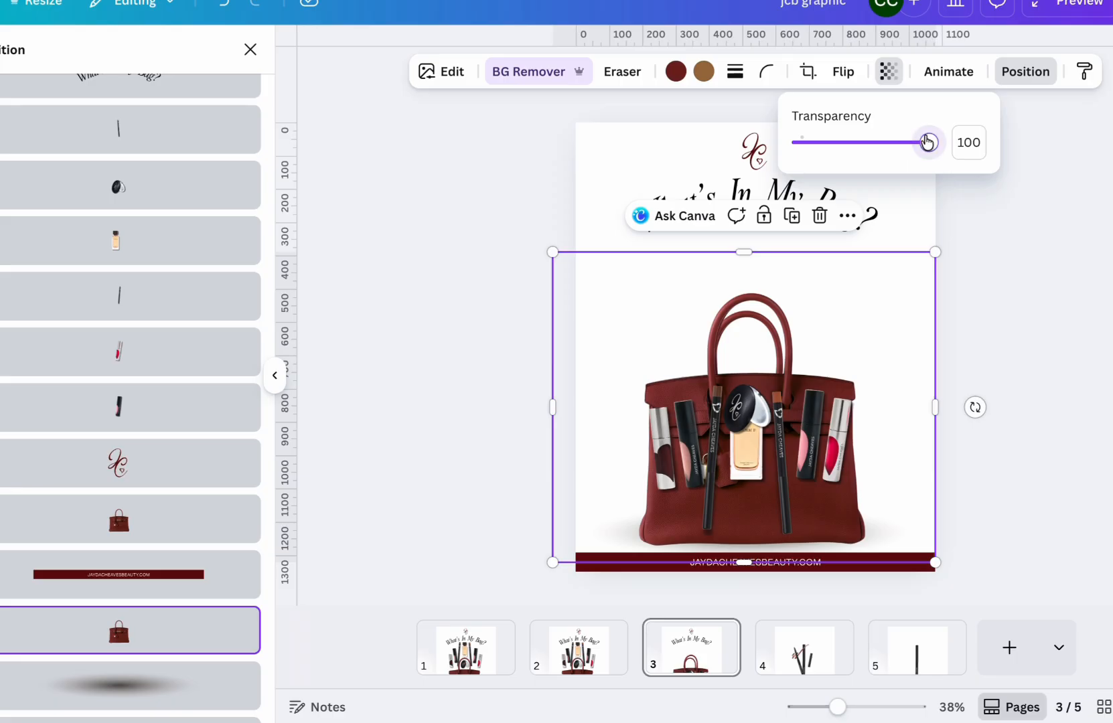
{"action": "left_click_drag", "start_coordinate": [924, 139], "coordinate": [577, 186]}
{"action": "left_click", "coordinate": [117, 518]}
{"action": "left_click_drag", "start_coordinate": [117, 516], "coordinate": [57, 183]}
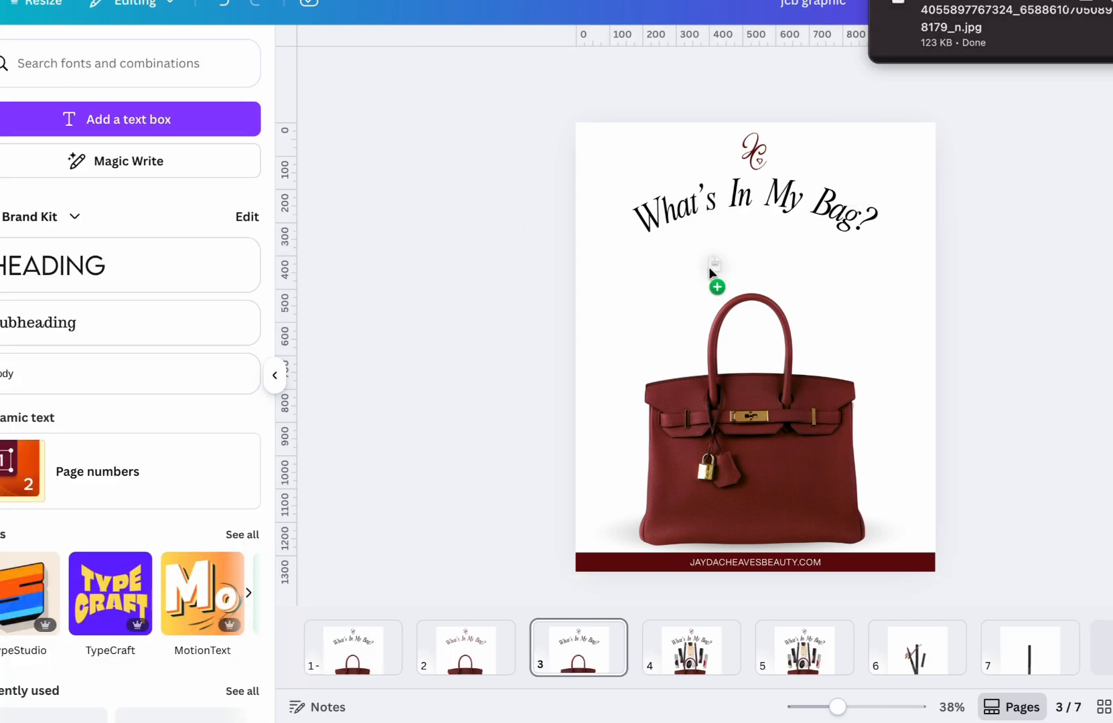
Place the downloaded portrait photo on page 3 and size it to fill the page width above the website footer.
{"action": "left_click_drag", "start_coordinate": [709, 267], "coordinate": [648, 228]}
{"action": "left_click_drag", "start_coordinate": [956, 502], "coordinate": [971, 508]}
{"action": "mouse_move", "coordinate": [920, 337]}
{"action": "left_mouse_down"}
{"action": "mouse_move", "coordinate": [946, 338]}
{"action": "mouse_move", "coordinate": [935, 339]}
{"action": "left_mouse_up"}
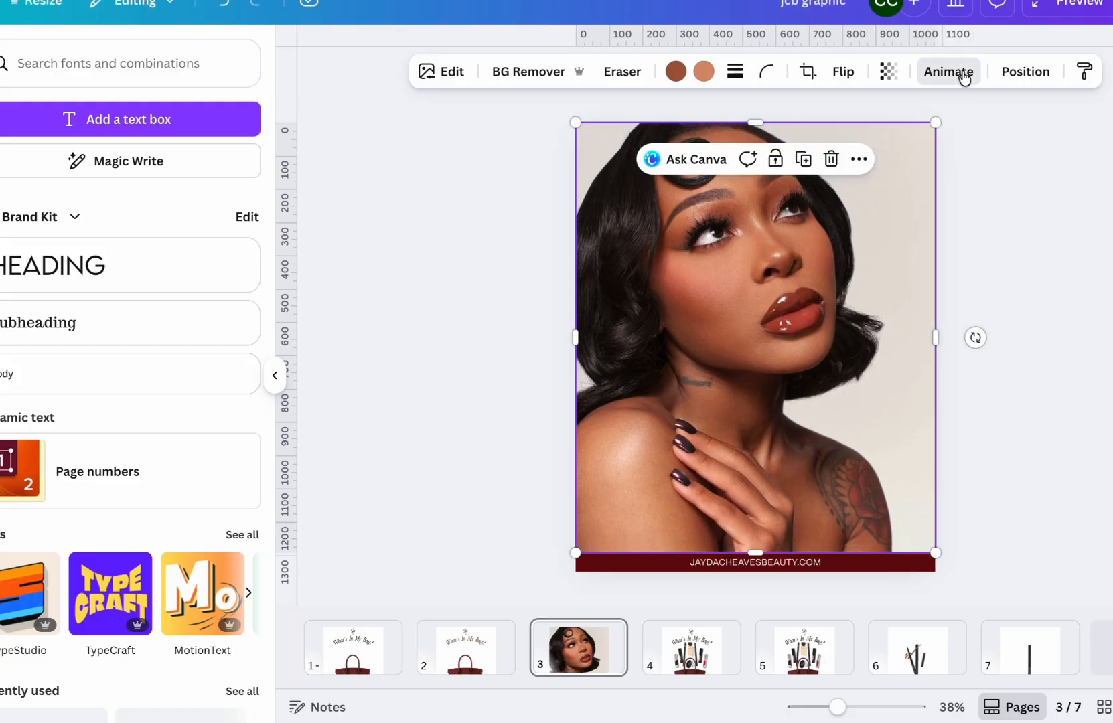
Send the portrait photo to the back, behind the title, bag and products.
{"action": "left_click", "coordinate": [950, 71]}
{"action": "left_click", "coordinate": [1023, 71]}
{"action": "left_click", "coordinate": [50, 92]}
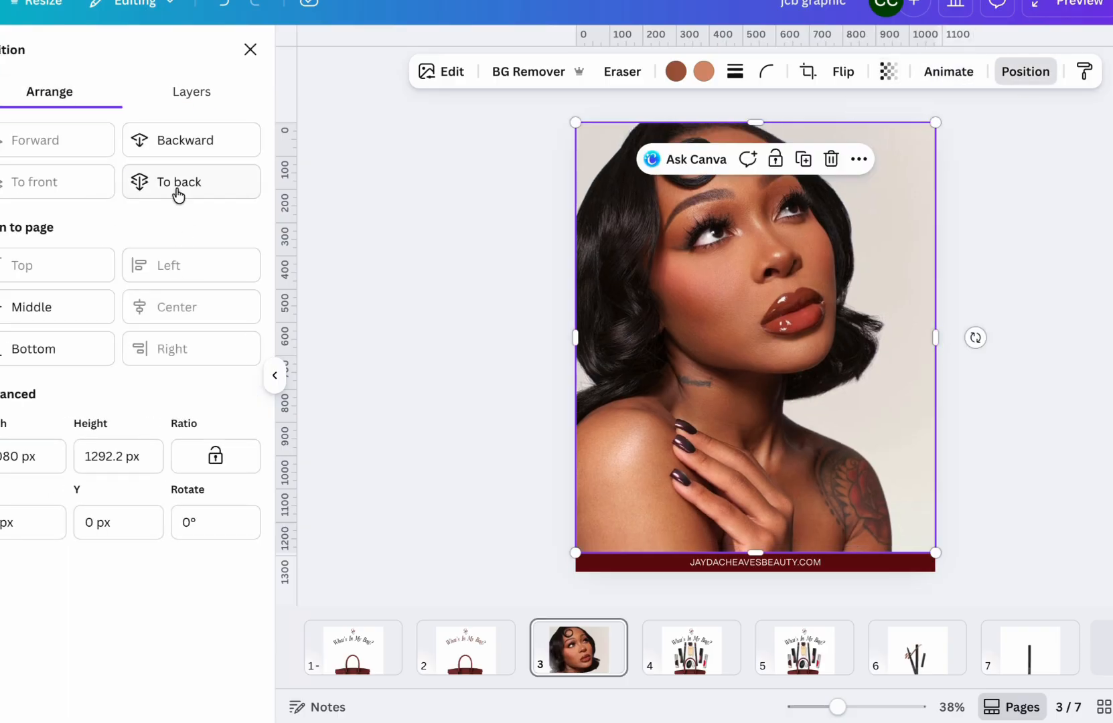
{"action": "left_click", "coordinate": [179, 188]}
Fade the portrait by lowering its transparency value to roughly a third, and preview the animated page.
{"action": "left_click", "coordinate": [888, 72]}
{"action": "left_click_drag", "start_coordinate": [923, 142], "coordinate": [844, 154]}
{"action": "left_click", "coordinate": [1034, 12]}
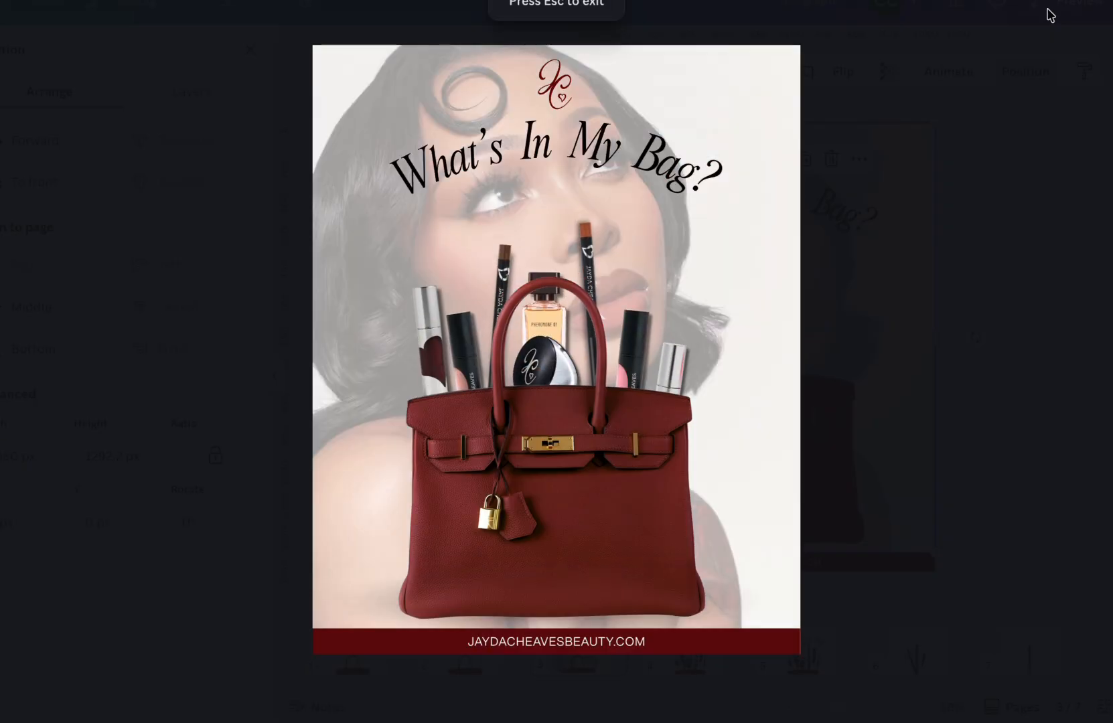
{"action": "key", "text": "Escape"}
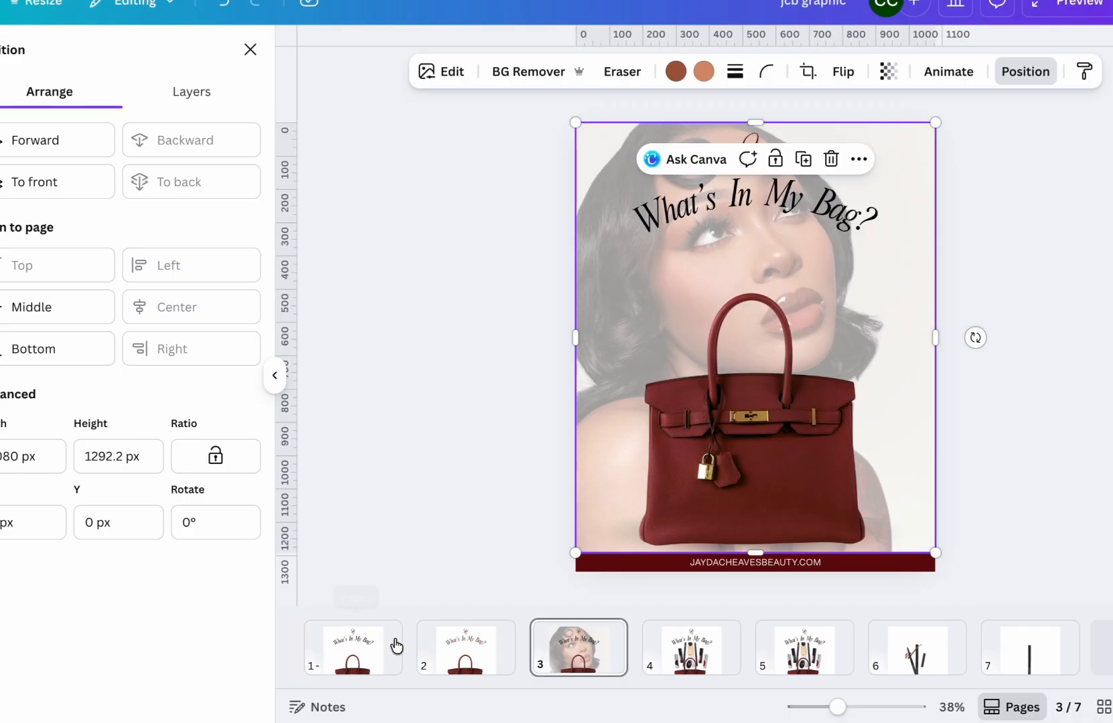
Make the portrait page the first page and crop in the portrait's left edge to expose the page background.
{"action": "left_click_drag", "start_coordinate": [581, 648], "coordinate": [317, 654]}
{"action": "left_click", "coordinate": [584, 190]}
{"action": "left_click_drag", "start_coordinate": [576, 188], "coordinate": [603, 189]}
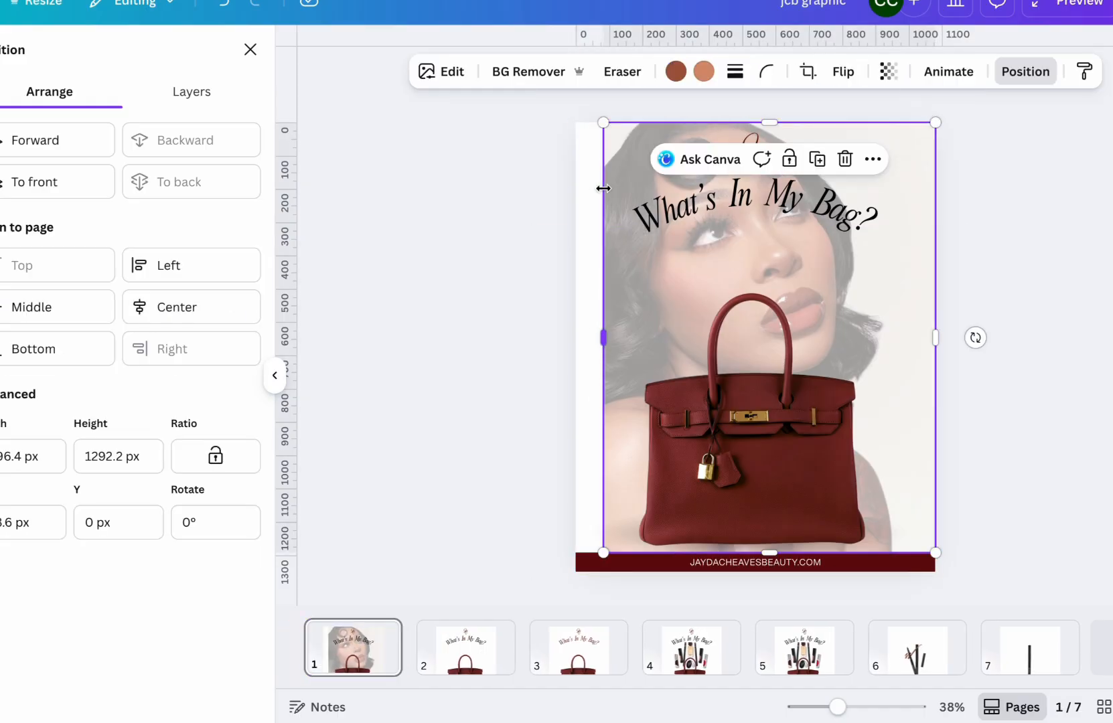
Set the page background to the red document color #72231d.
{"action": "left_click", "coordinate": [592, 189]}
{"action": "left_click", "coordinate": [779, 71]}
{"action": "left_click", "coordinate": [160, 177]}
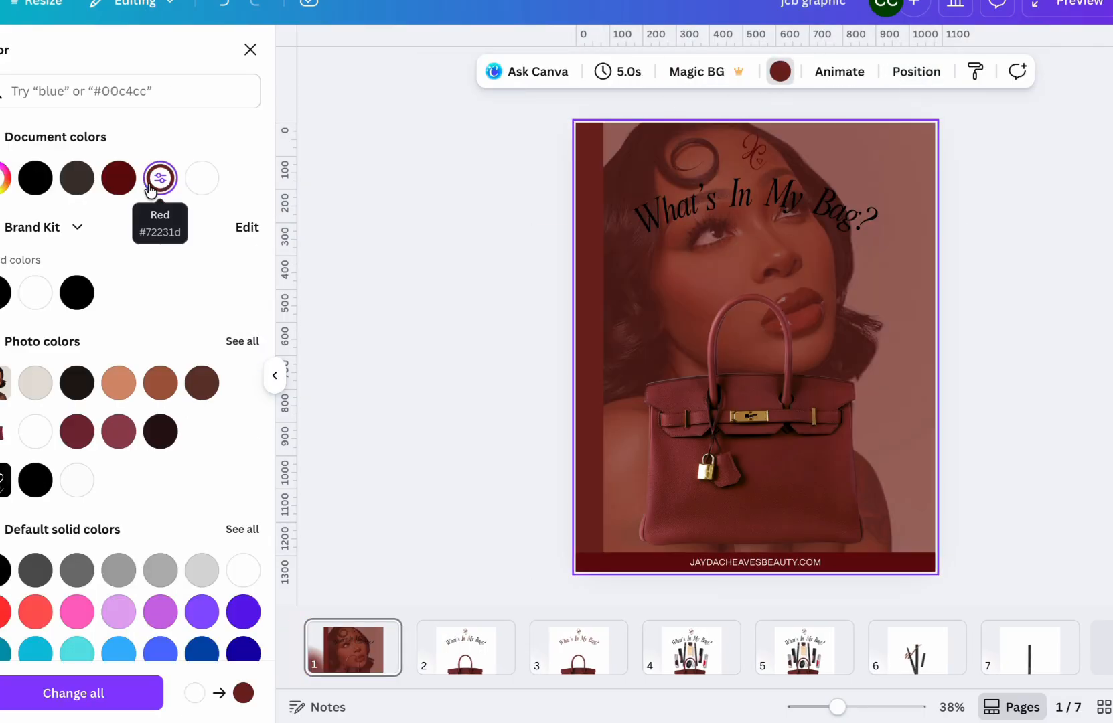
Try recoloring the portrait's brown tone to white with the transparency value at 100, and undo both changes.
{"action": "left_click", "coordinate": [605, 199]}
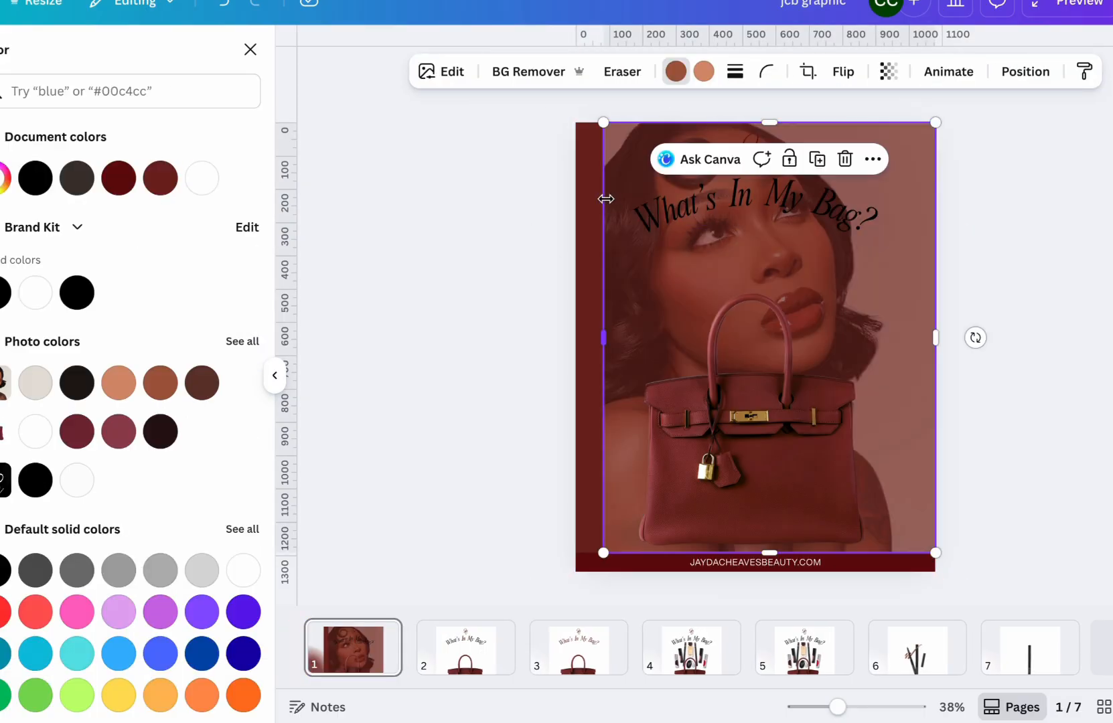
{"action": "left_click", "coordinate": [211, 185]}
{"action": "left_click", "coordinate": [888, 71]}
{"action": "left_click_drag", "start_coordinate": [844, 142], "coordinate": [1049, 172]}
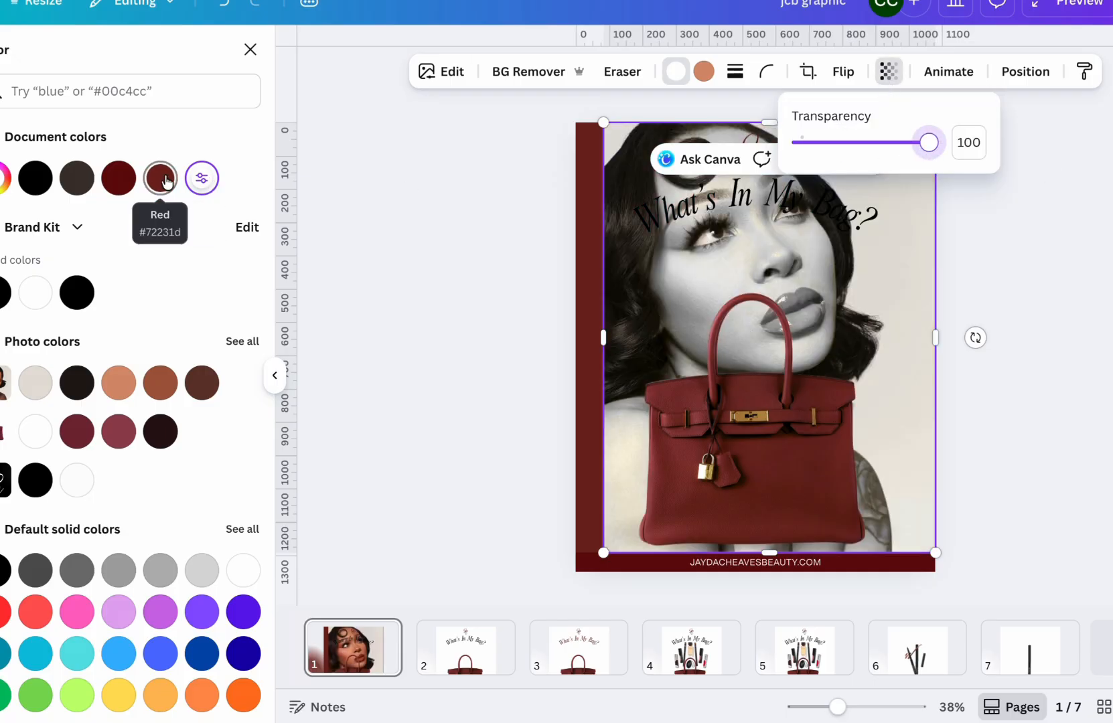
{"action": "left_click", "coordinate": [223, 4]}
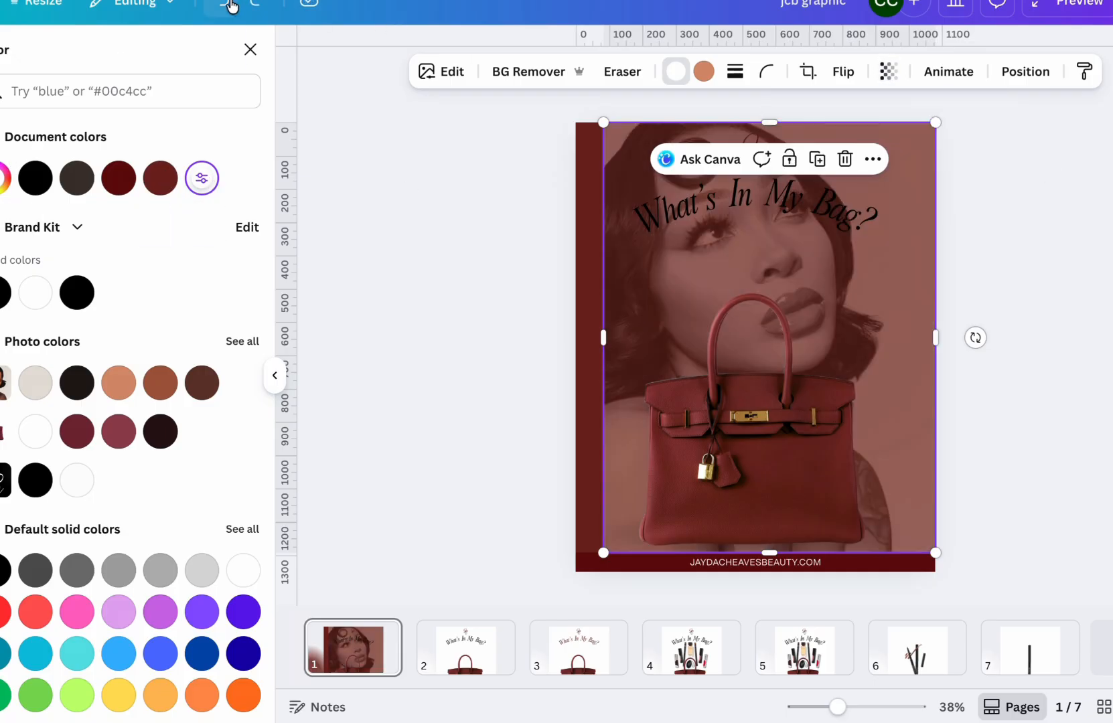
{"action": "left_click", "coordinate": [224, 3]}
Set the portrait's transparency value to 100 and sample its light beige backdrop as the page background color.
{"action": "left_click", "coordinate": [889, 71]}
{"action": "left_click_drag", "start_coordinate": [842, 142], "coordinate": [1029, 173]}
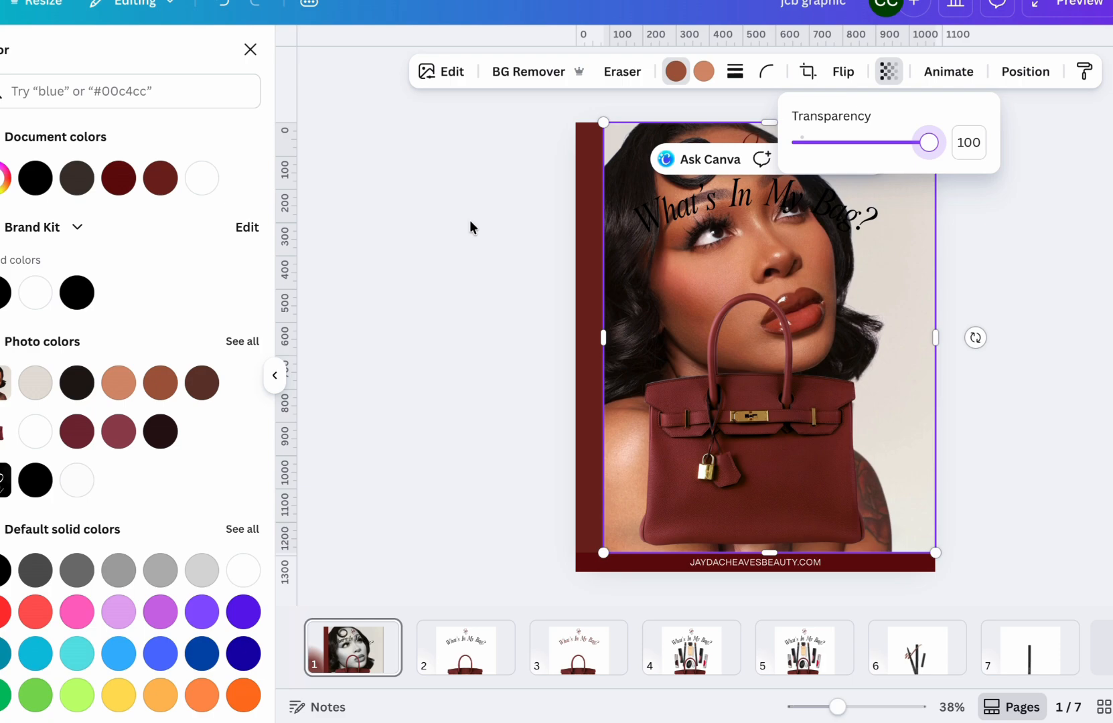
{"action": "left_click", "coordinate": [588, 224]}
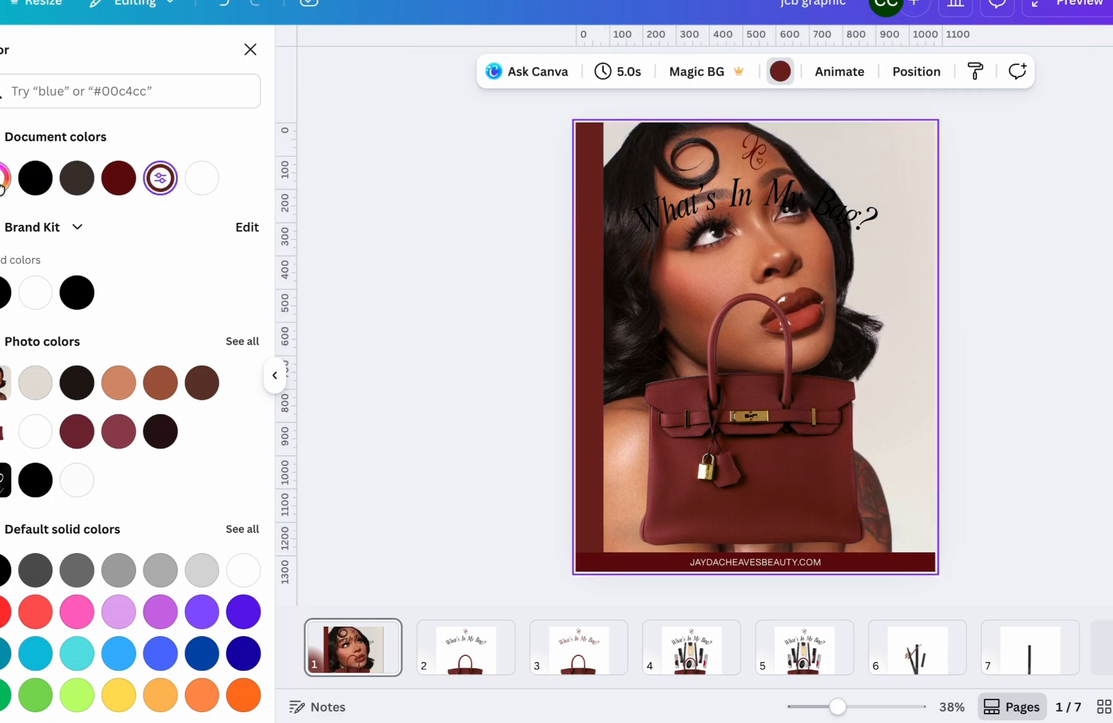
{"action": "left_click", "coordinate": [2, 188]}
{"action": "left_click", "coordinate": [216, 407]}
{"action": "left_click", "coordinate": [914, 170]}
Extend the portrait's left edge back to a 1,080 px width and fade the photo by lowering its transparency value.
{"action": "left_click", "coordinate": [614, 197]}
{"action": "left_click_drag", "start_coordinate": [604, 198], "coordinate": [577, 197]}
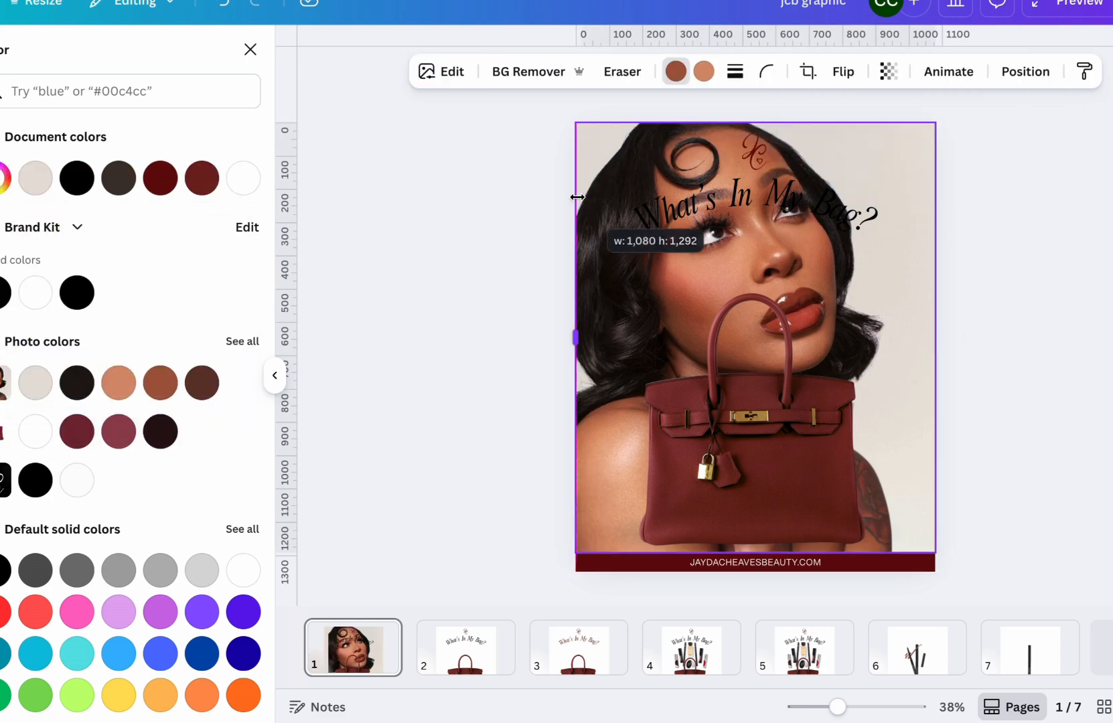
{"action": "left_click", "coordinate": [888, 71]}
{"action": "left_click_drag", "start_coordinate": [934, 142], "coordinate": [853, 148]}
{"action": "left_click", "coordinate": [1078, 268]}
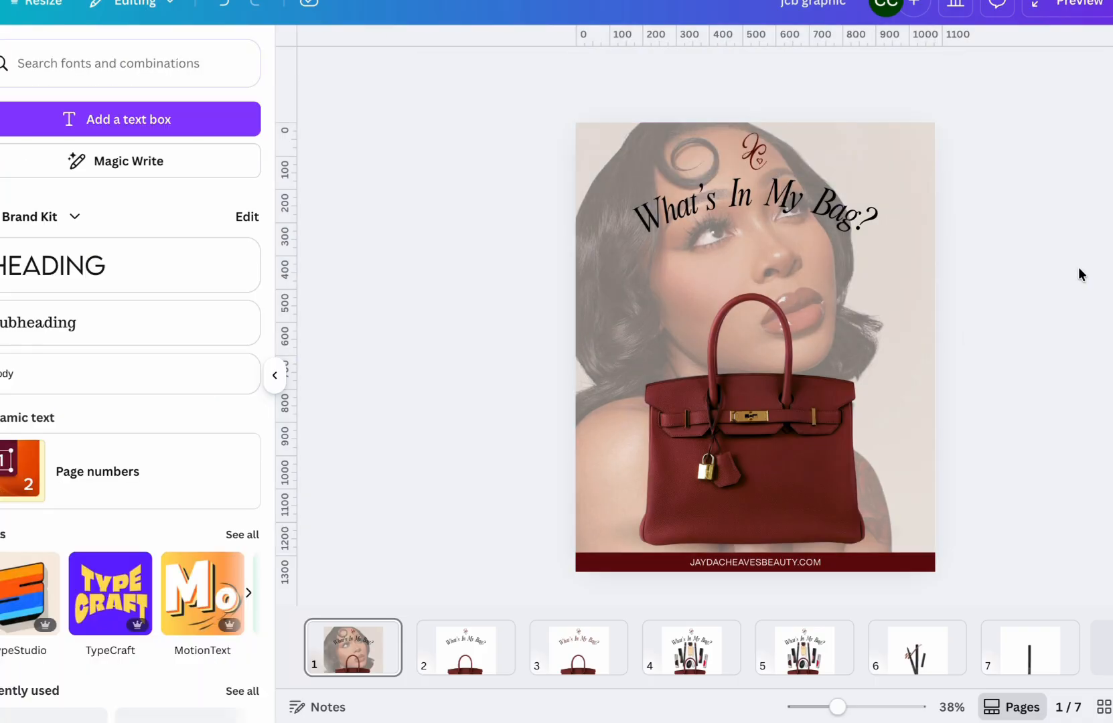
Try the "What's In My Bag?" title in dark red #650a0a and in white #ffffff.
{"action": "left_click", "coordinate": [786, 213]}
{"action": "left_click", "coordinate": [575, 71]}
{"action": "left_click", "coordinate": [160, 178]}
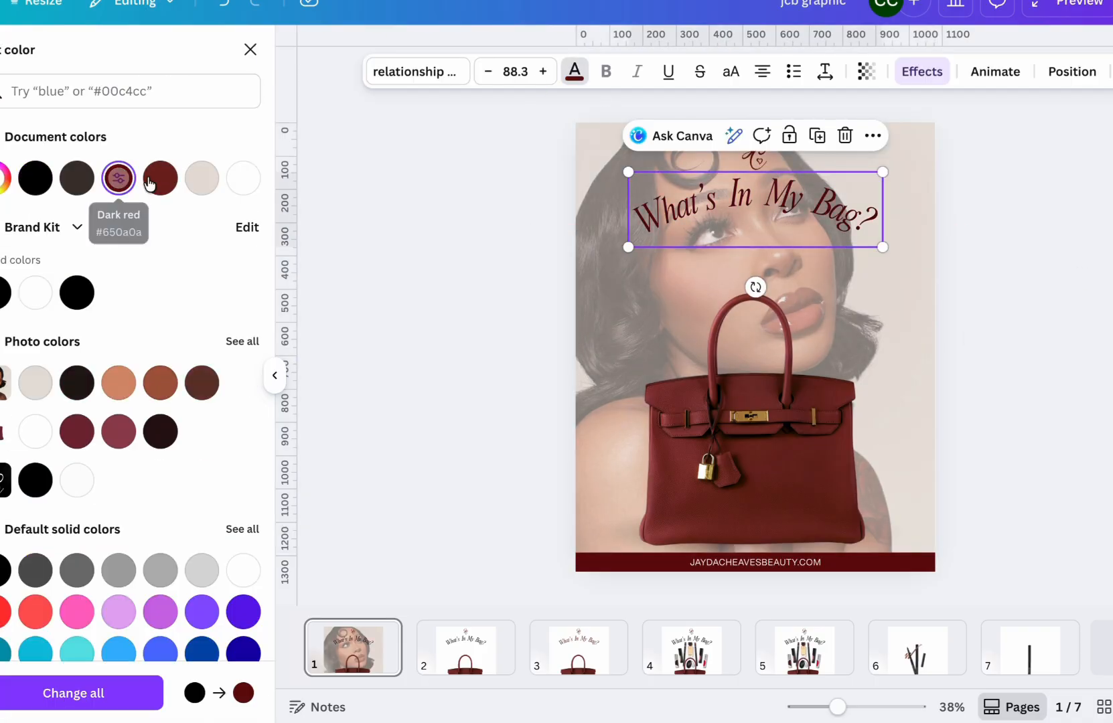
{"action": "left_click", "coordinate": [255, 179]}
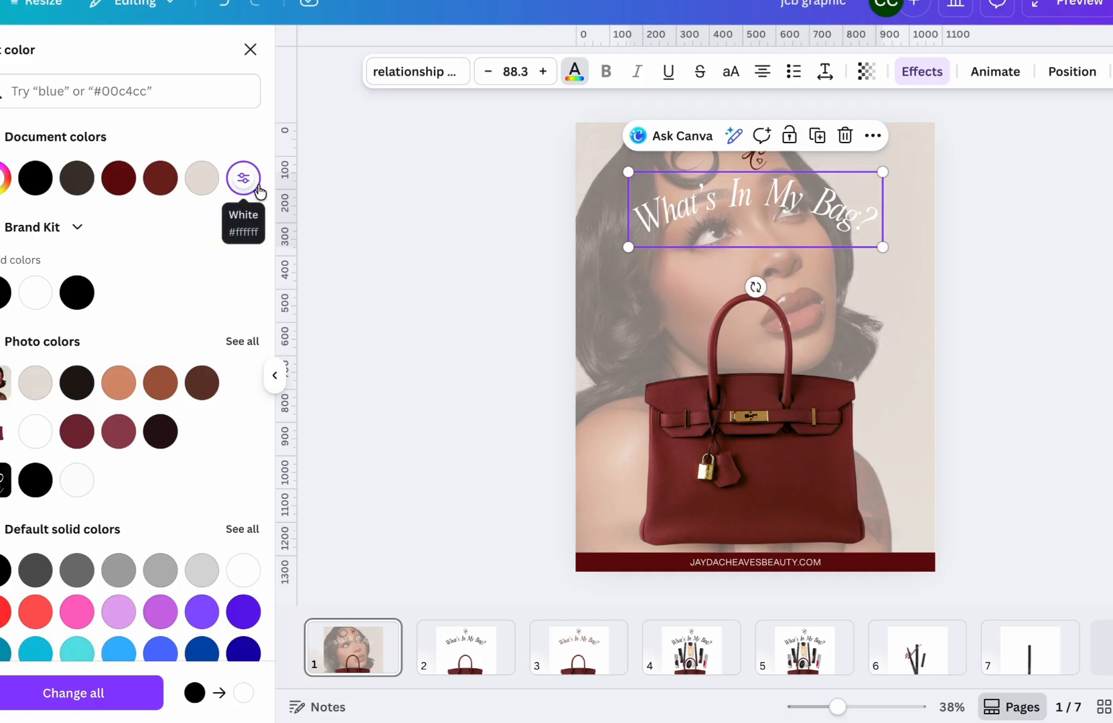
Recolor the title with the maroon taken from the bag photo and preview the animated page.
{"action": "left_click", "coordinate": [243, 178]}
{"action": "left_click", "coordinate": [216, 407]}
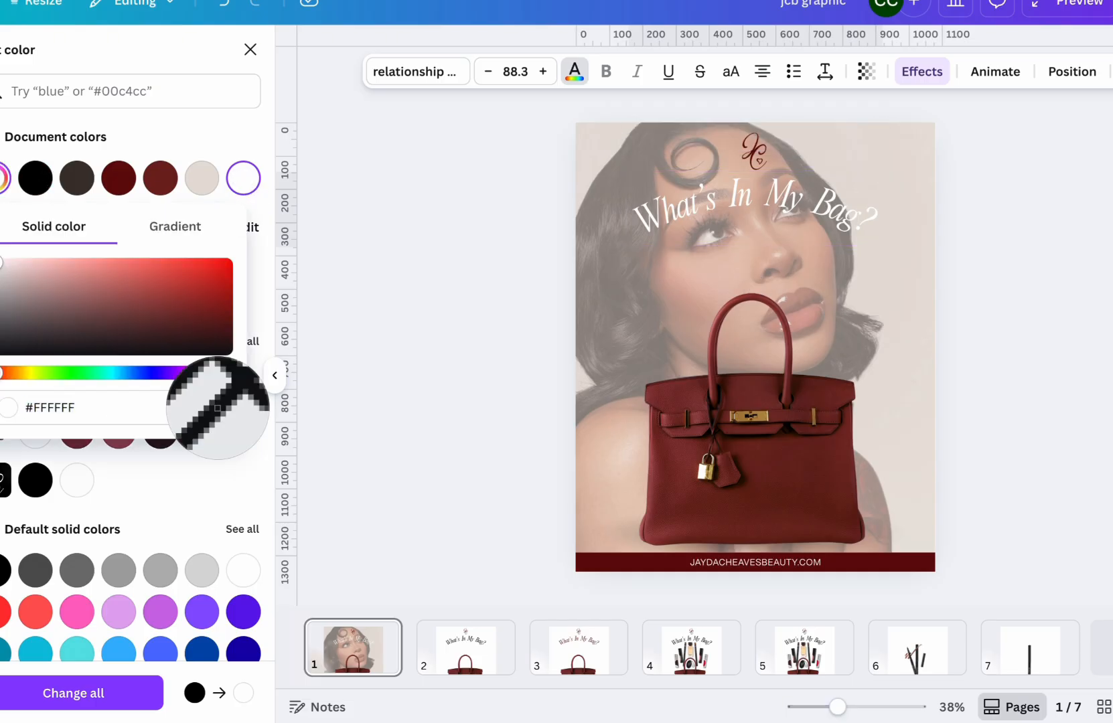
{"action": "left_click", "coordinate": [761, 411]}
{"action": "left_click", "coordinate": [77, 472]}
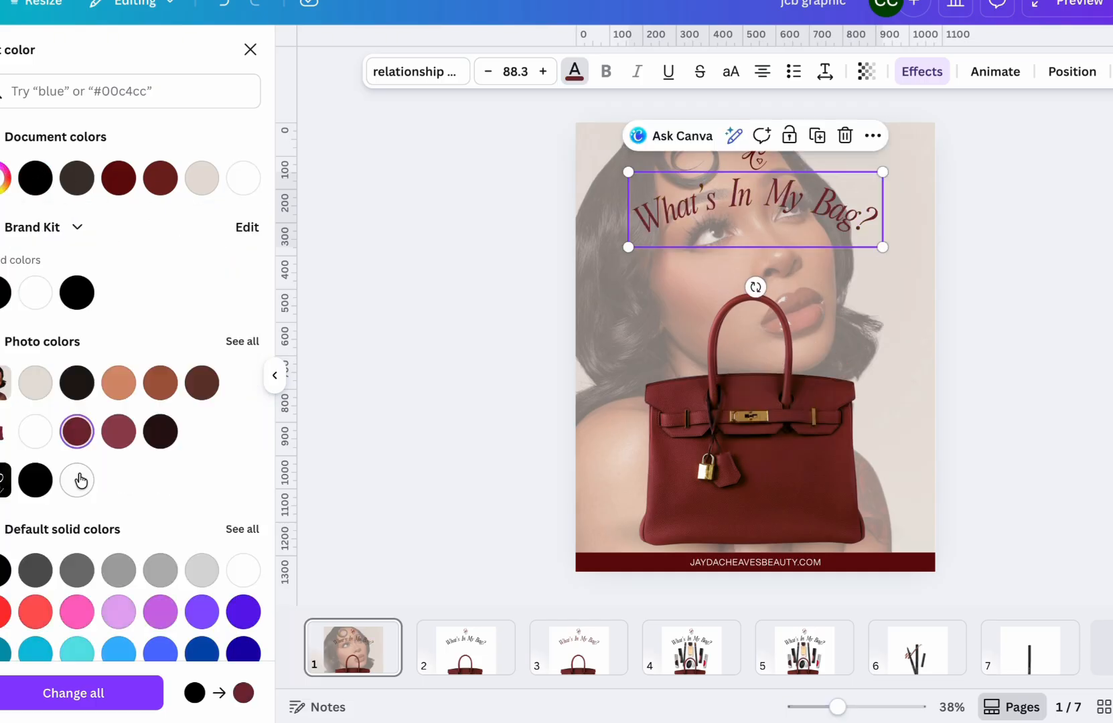
{"action": "left_click", "coordinate": [1054, 4]}
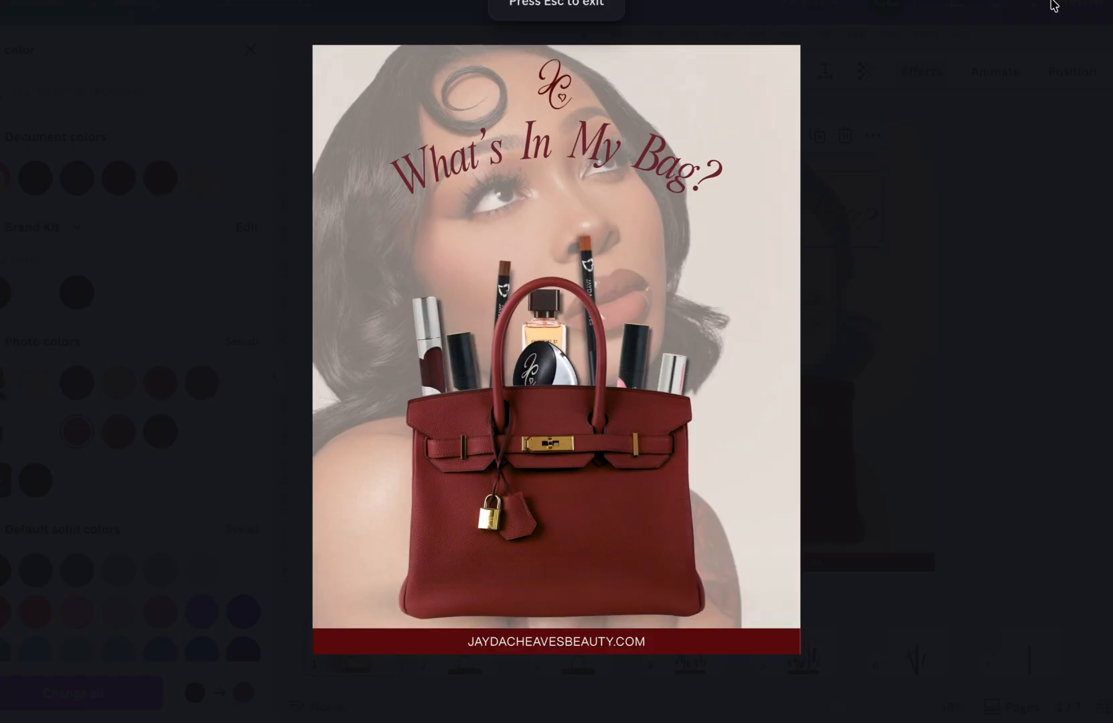
{"action": "key", "text": "Escape"}
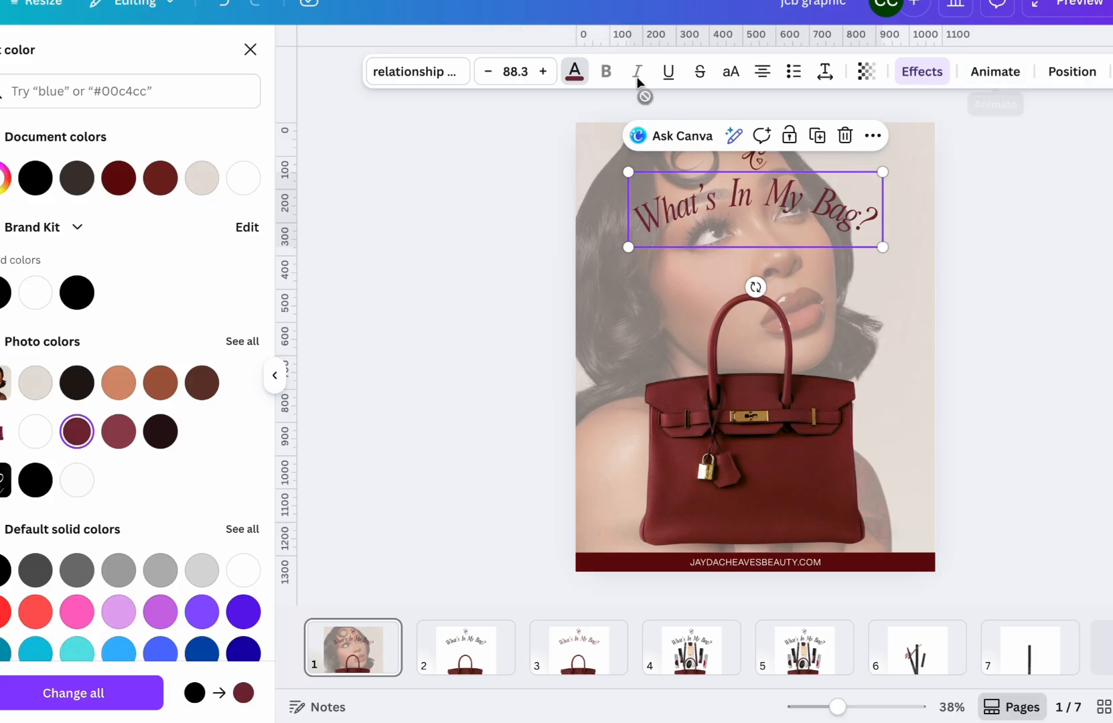
Set the "What's In My Bag?" title color to white and preview the animated page.
{"action": "left_click", "coordinate": [574, 79]}
{"action": "left_click", "coordinate": [574, 79]}
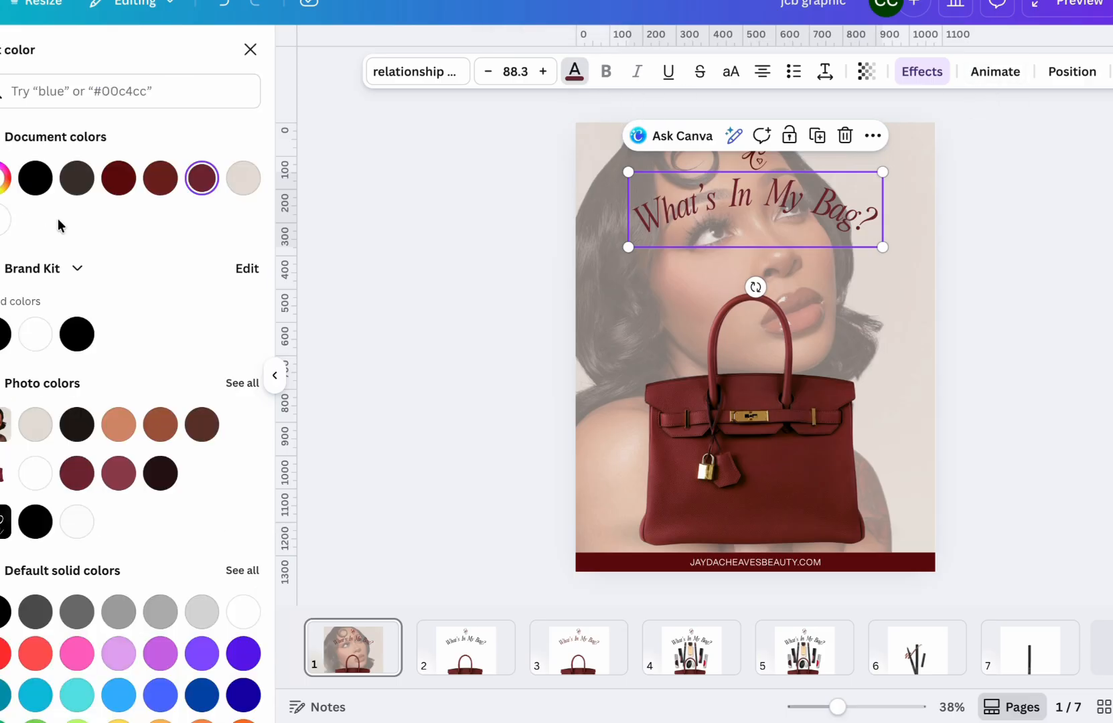
{"action": "left_click", "coordinate": [5, 219]}
{"action": "left_click", "coordinate": [1080, 5]}
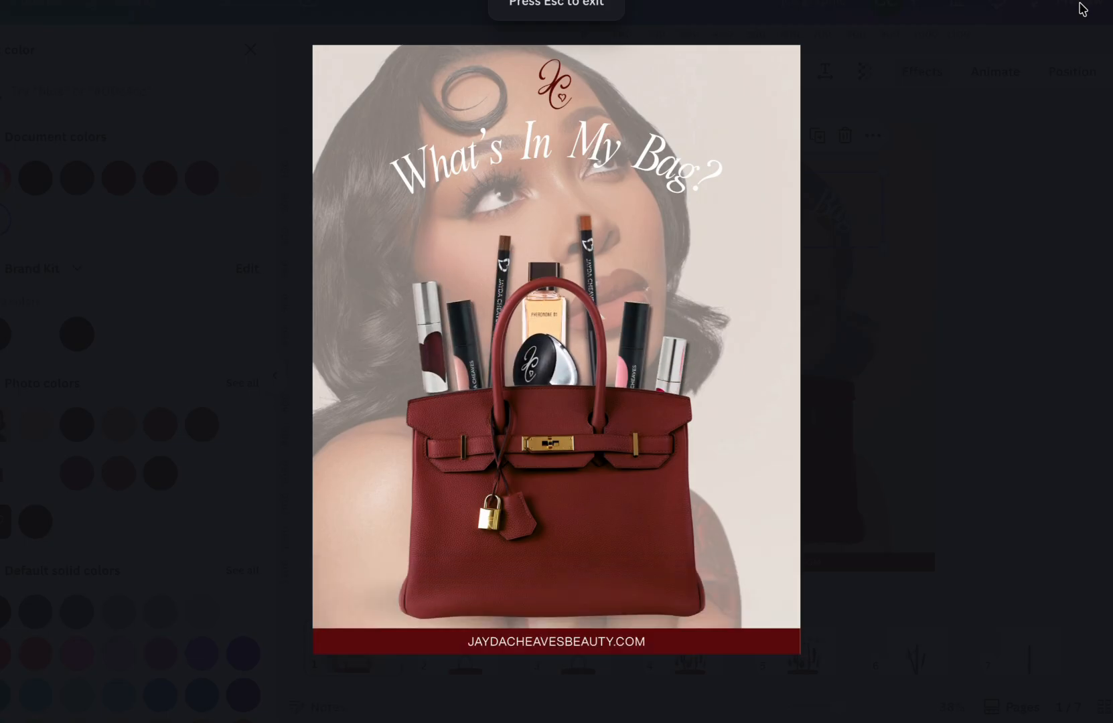